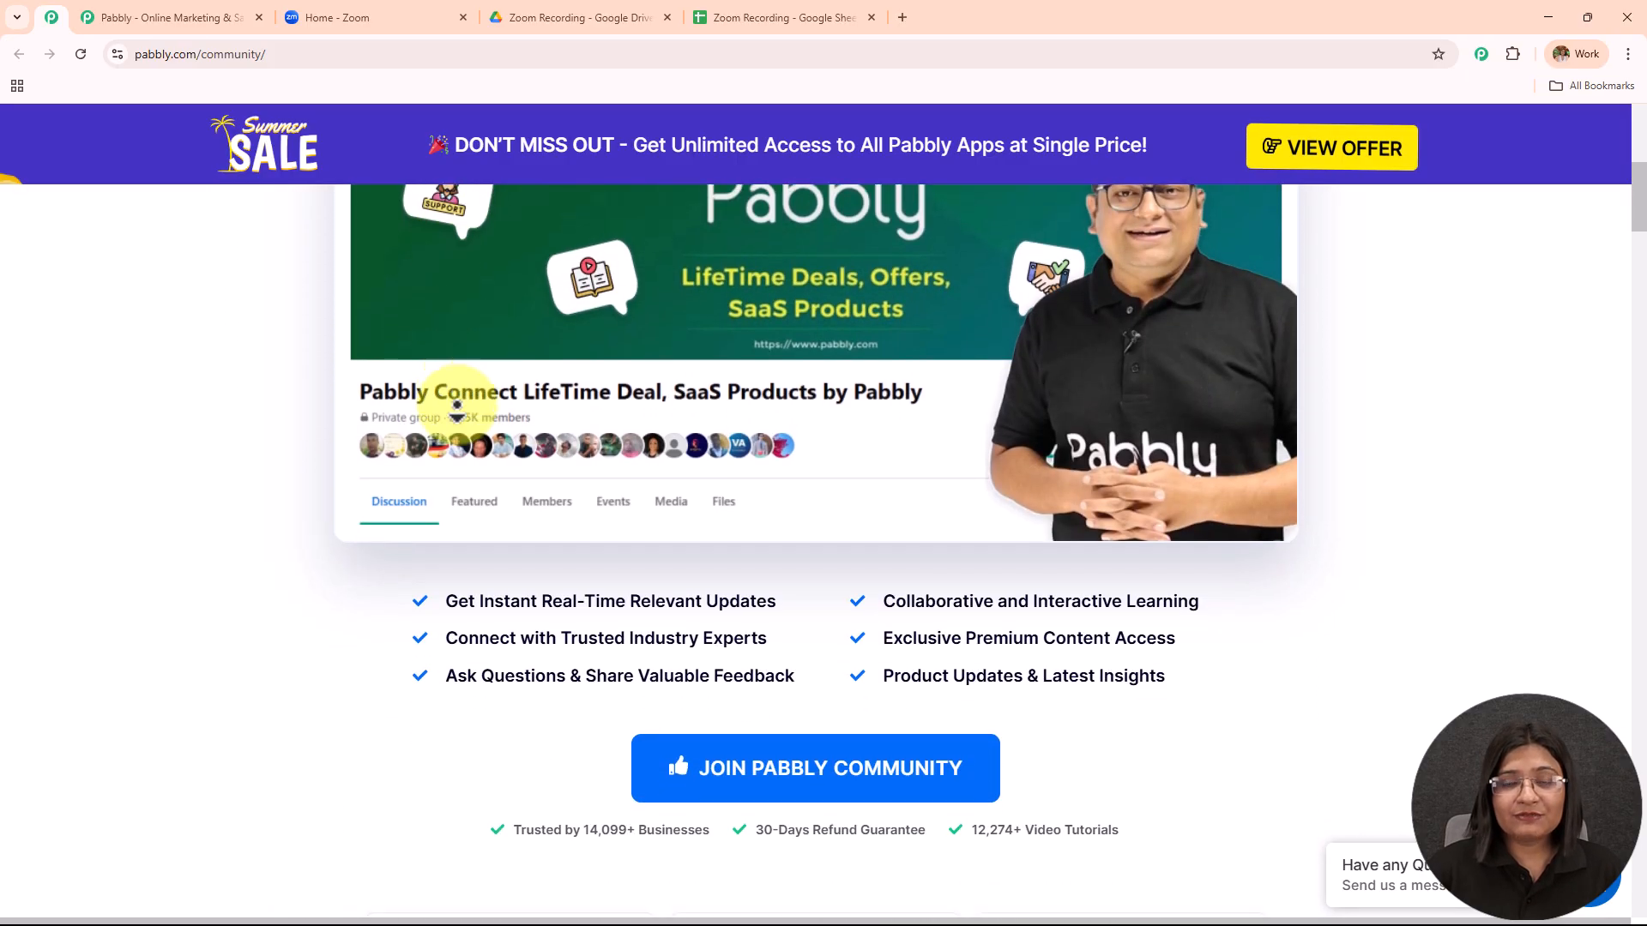
{"action": "scroll", "coordinate": [457, 410], "scroll_direction": "down", "scroll_amount": 8}
{"action": "scroll", "coordinate": [456, 410], "scroll_direction": "down", "scroll_amount": 8}
{"action": "scroll", "coordinate": [457, 410], "scroll_direction": "down", "scroll_amount": 4}
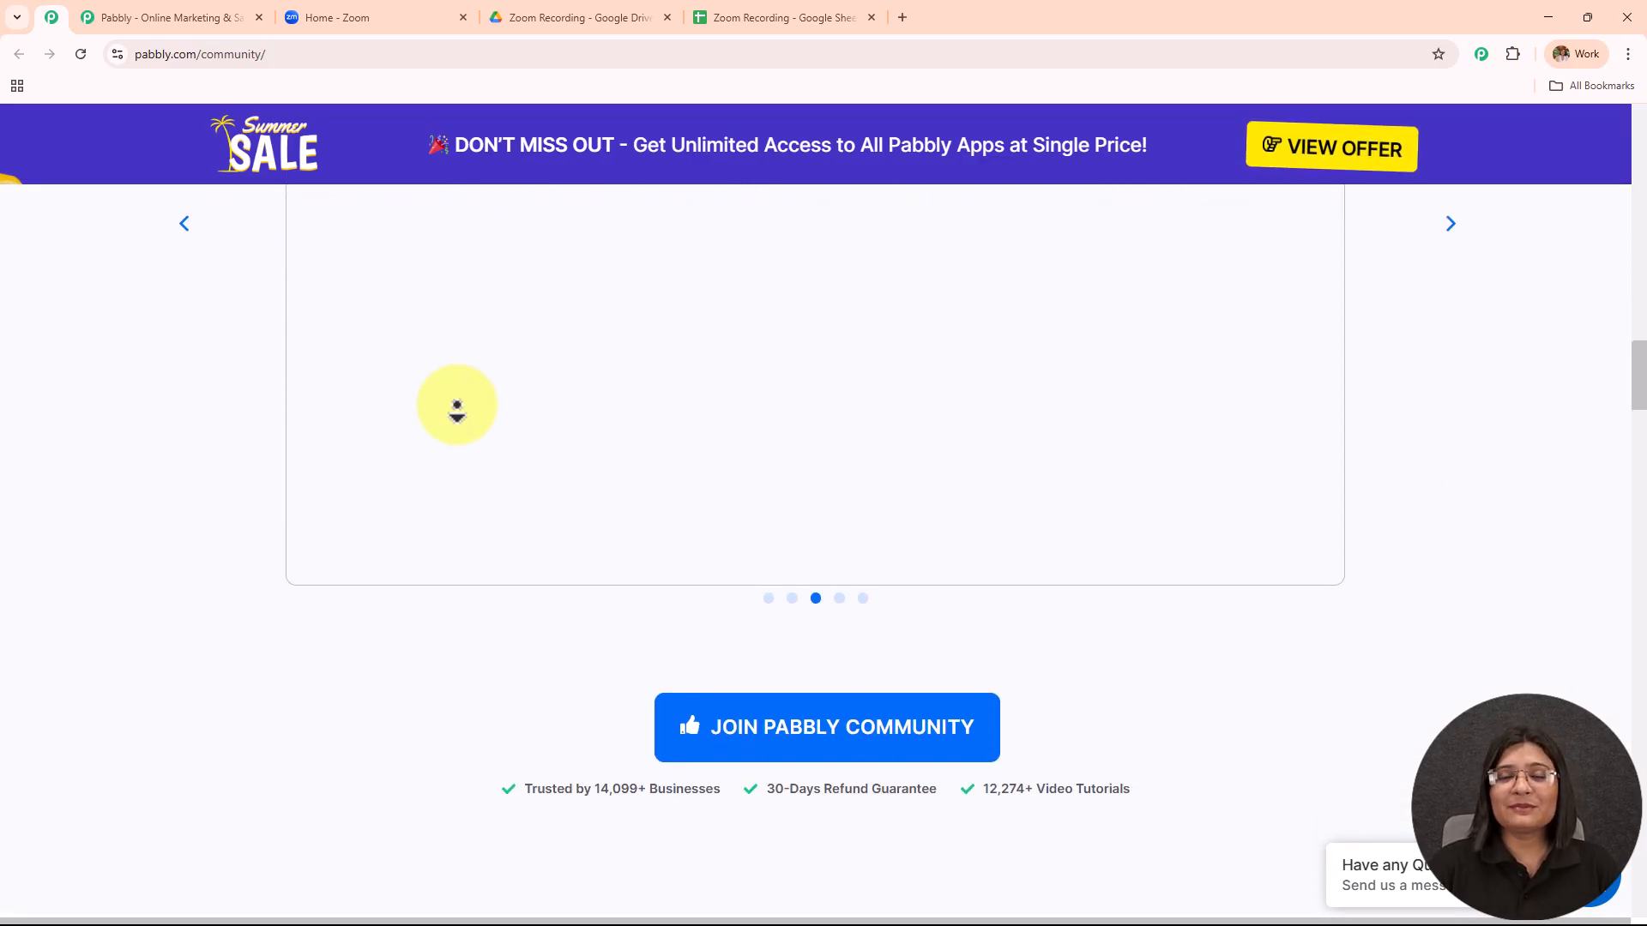
{"action": "scroll", "coordinate": [456, 410], "scroll_direction": "down", "scroll_amount": 8}
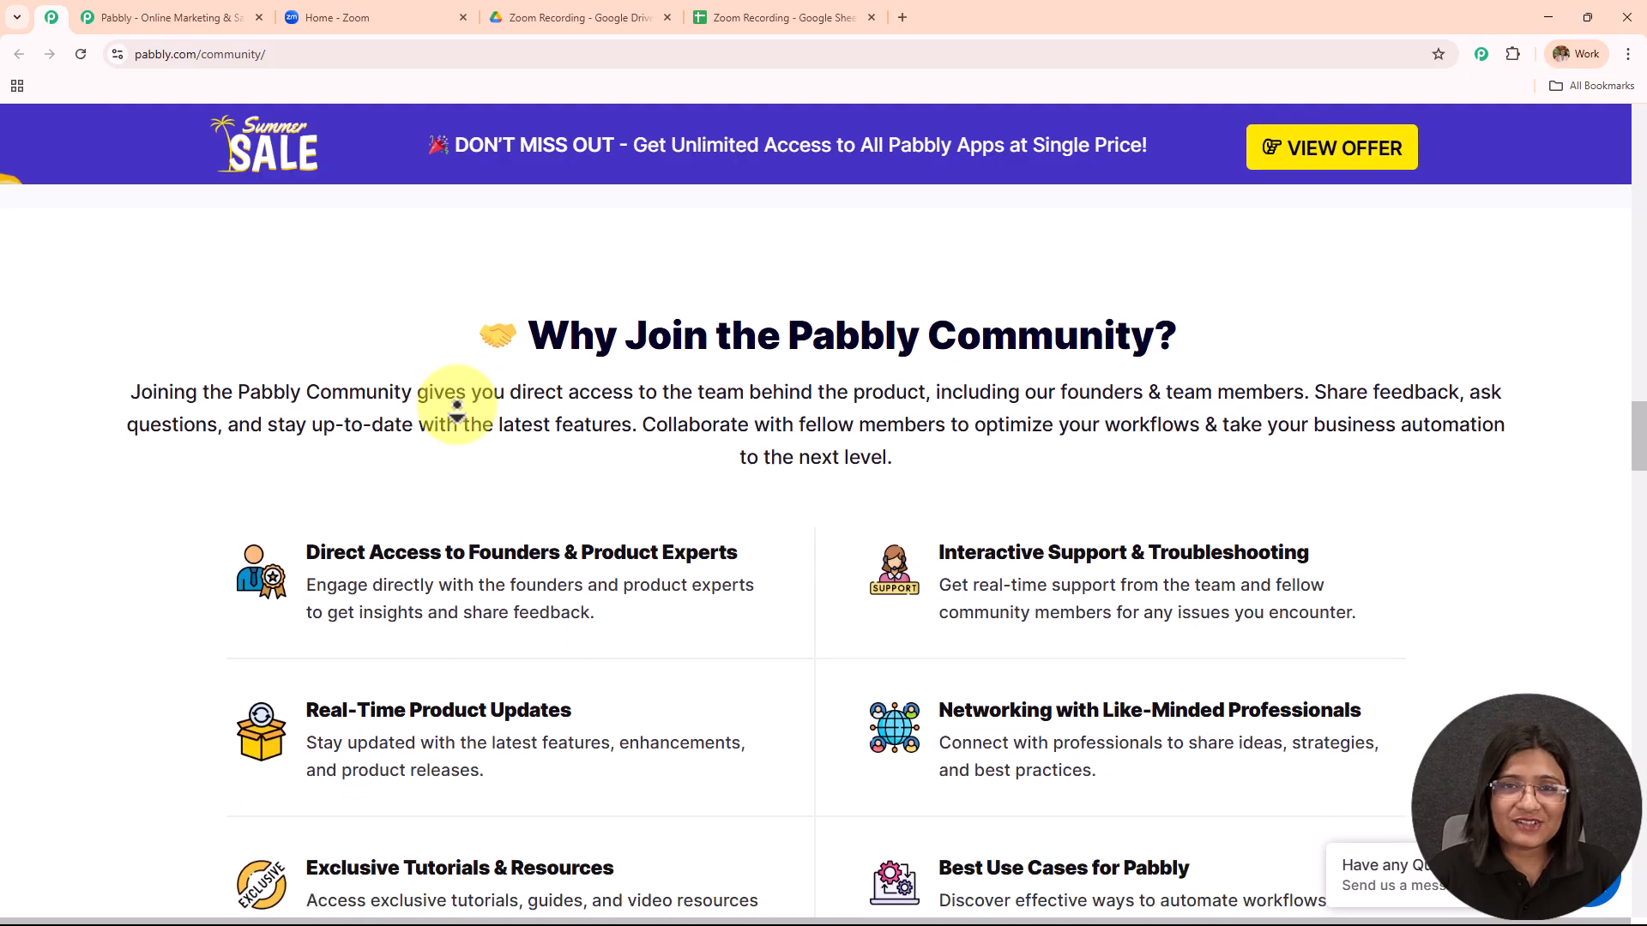
{"action": "scroll", "coordinate": [456, 410], "scroll_direction": "down", "scroll_amount": 8}
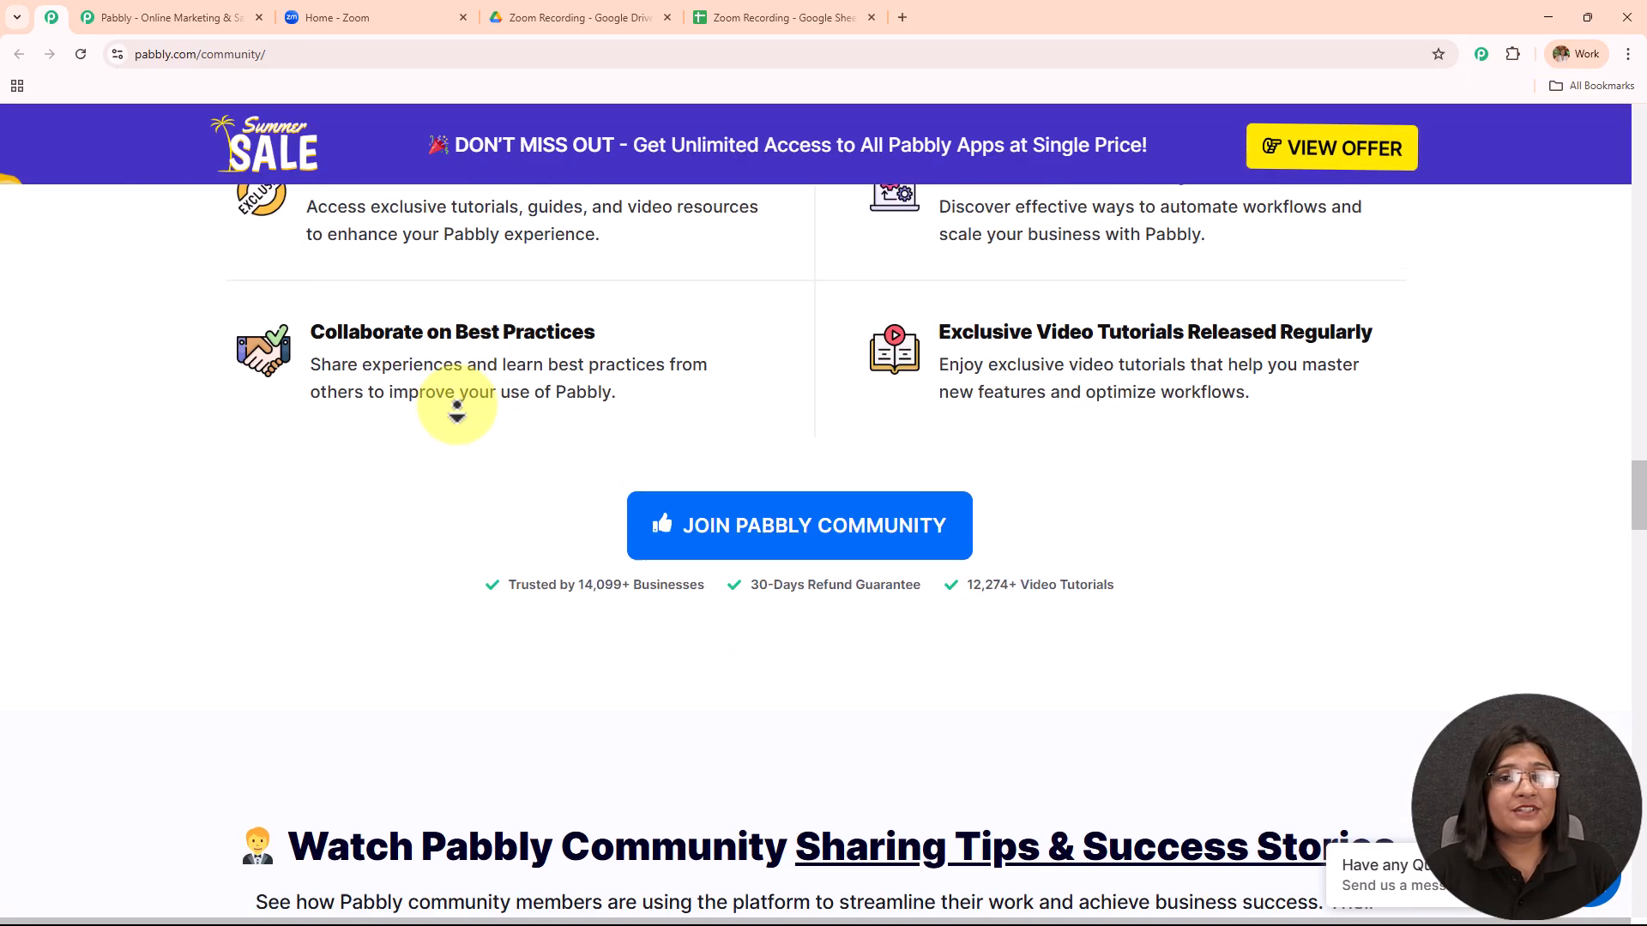
{"action": "scroll", "coordinate": [456, 410], "scroll_direction": "down", "scroll_amount": 8}
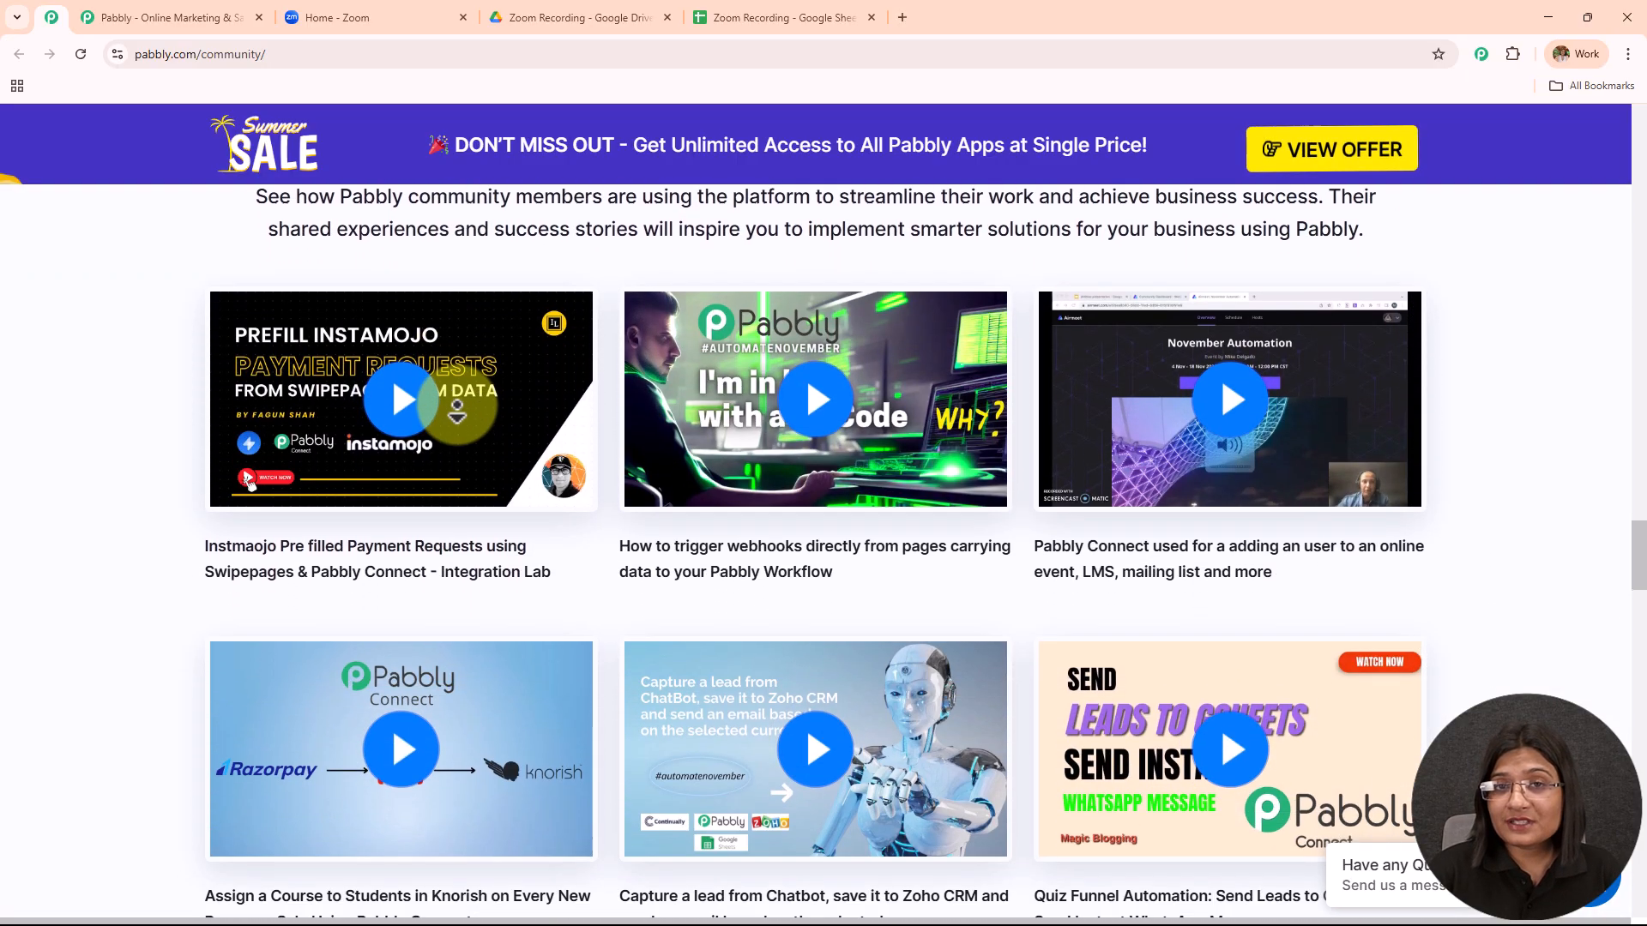
{"action": "scroll", "coordinate": [456, 410], "scroll_direction": "down", "scroll_amount": 8}
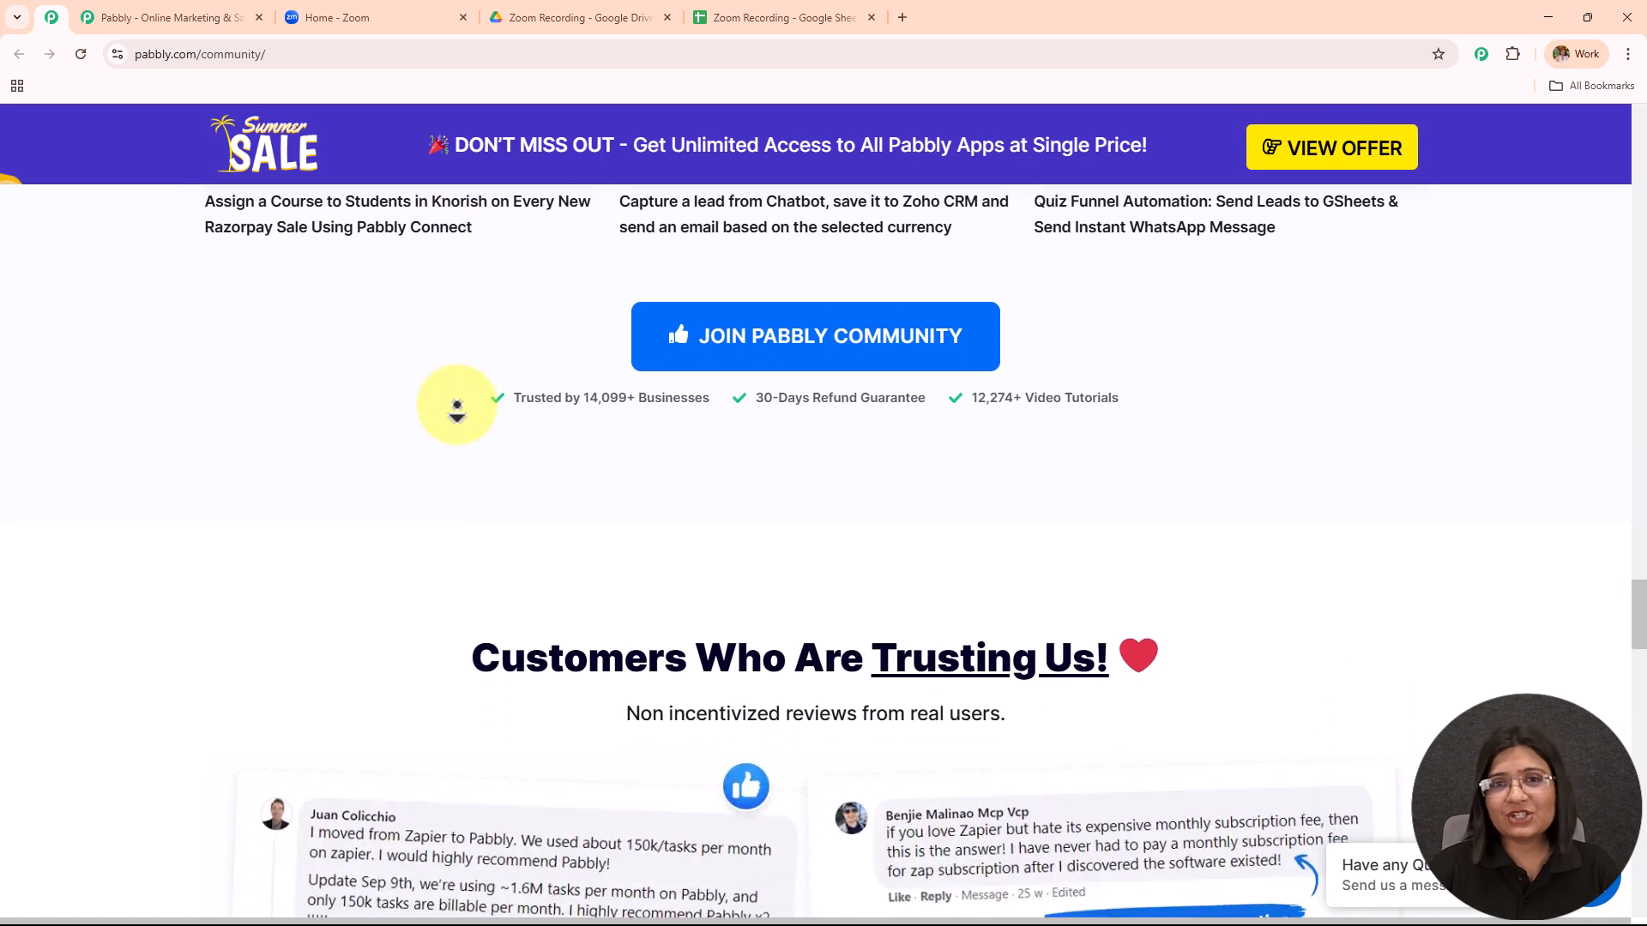
{"action": "scroll", "coordinate": [456, 410], "scroll_direction": "down", "scroll_amount": 8}
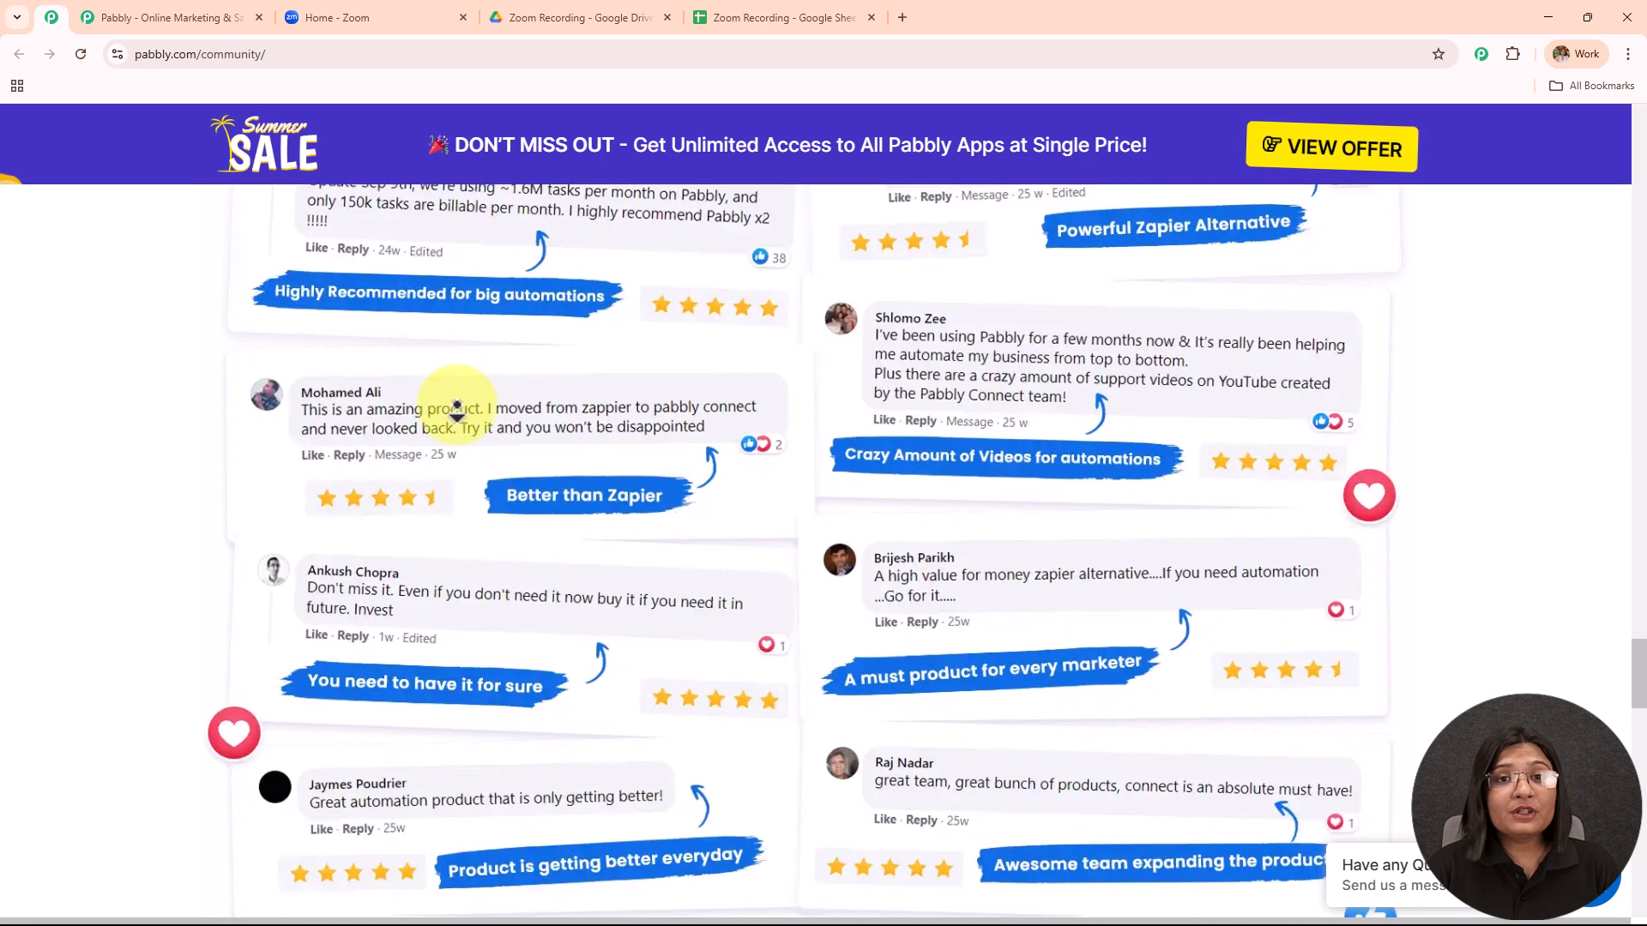
{"action": "scroll", "coordinate": [457, 410], "scroll_direction": "down", "scroll_amount": 8}
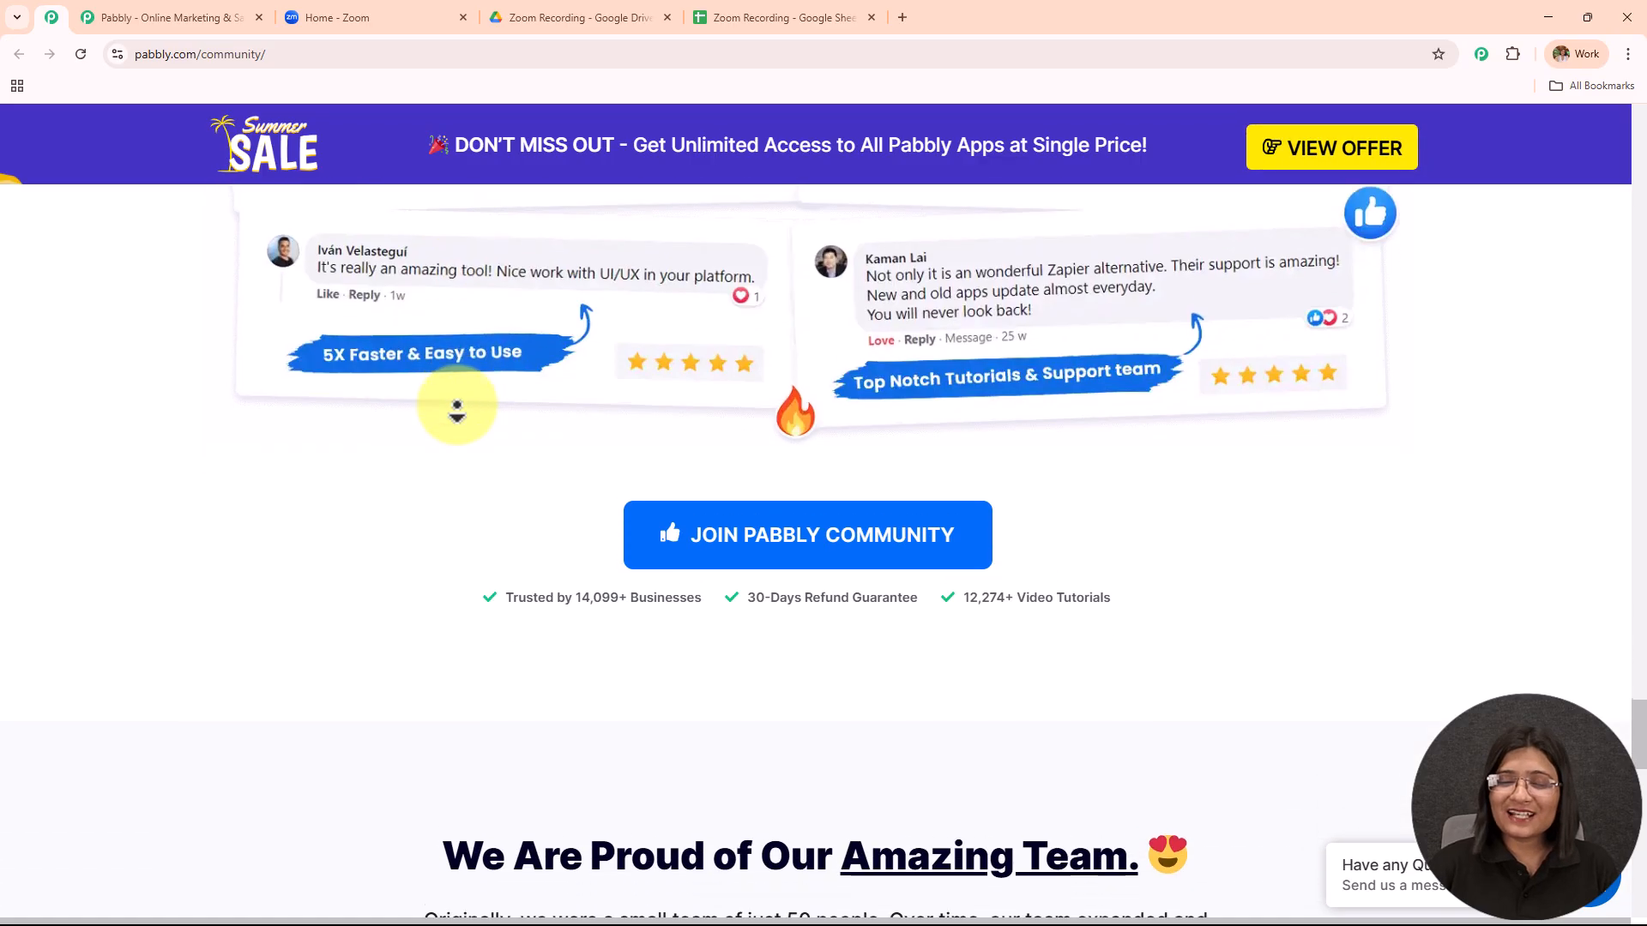
{"action": "scroll", "coordinate": [456, 410], "scroll_direction": "down", "scroll_amount": 5}
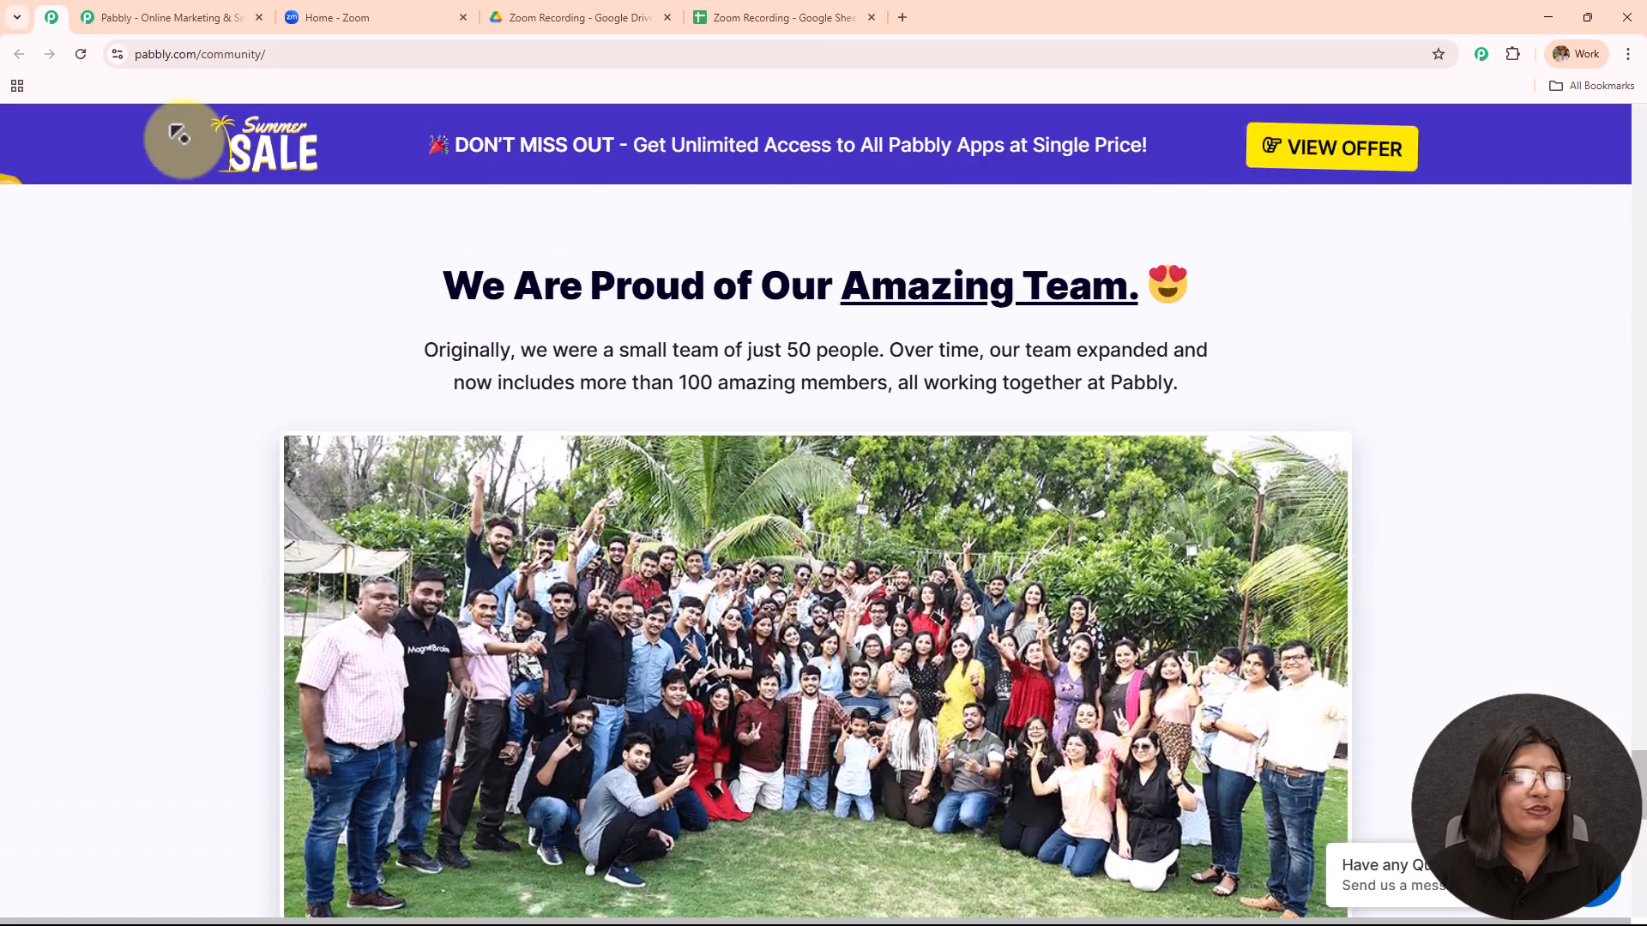
{"action": "scroll", "coordinate": [178, 135], "scroll_direction": "up", "scroll_amount": 10}
Sign in from the Pabbly homepage and open Pabbly Connect from the All Pabbly Apps list.
{"action": "left_click", "coordinate": [203, 21]}
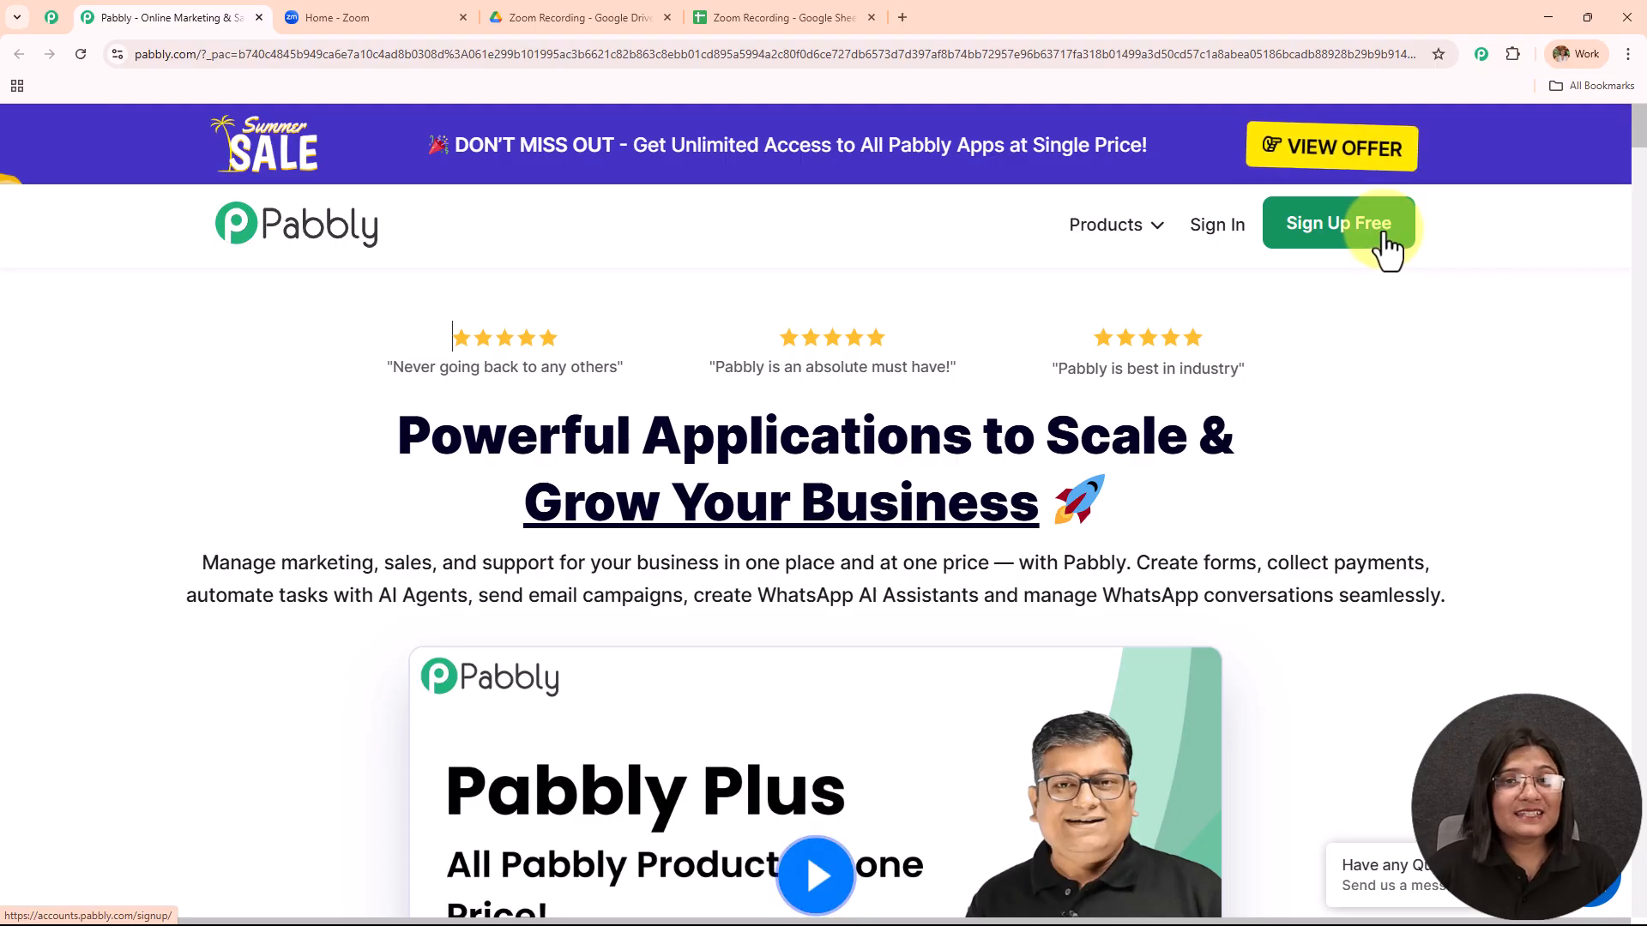
{"action": "left_click", "coordinate": [1218, 234]}
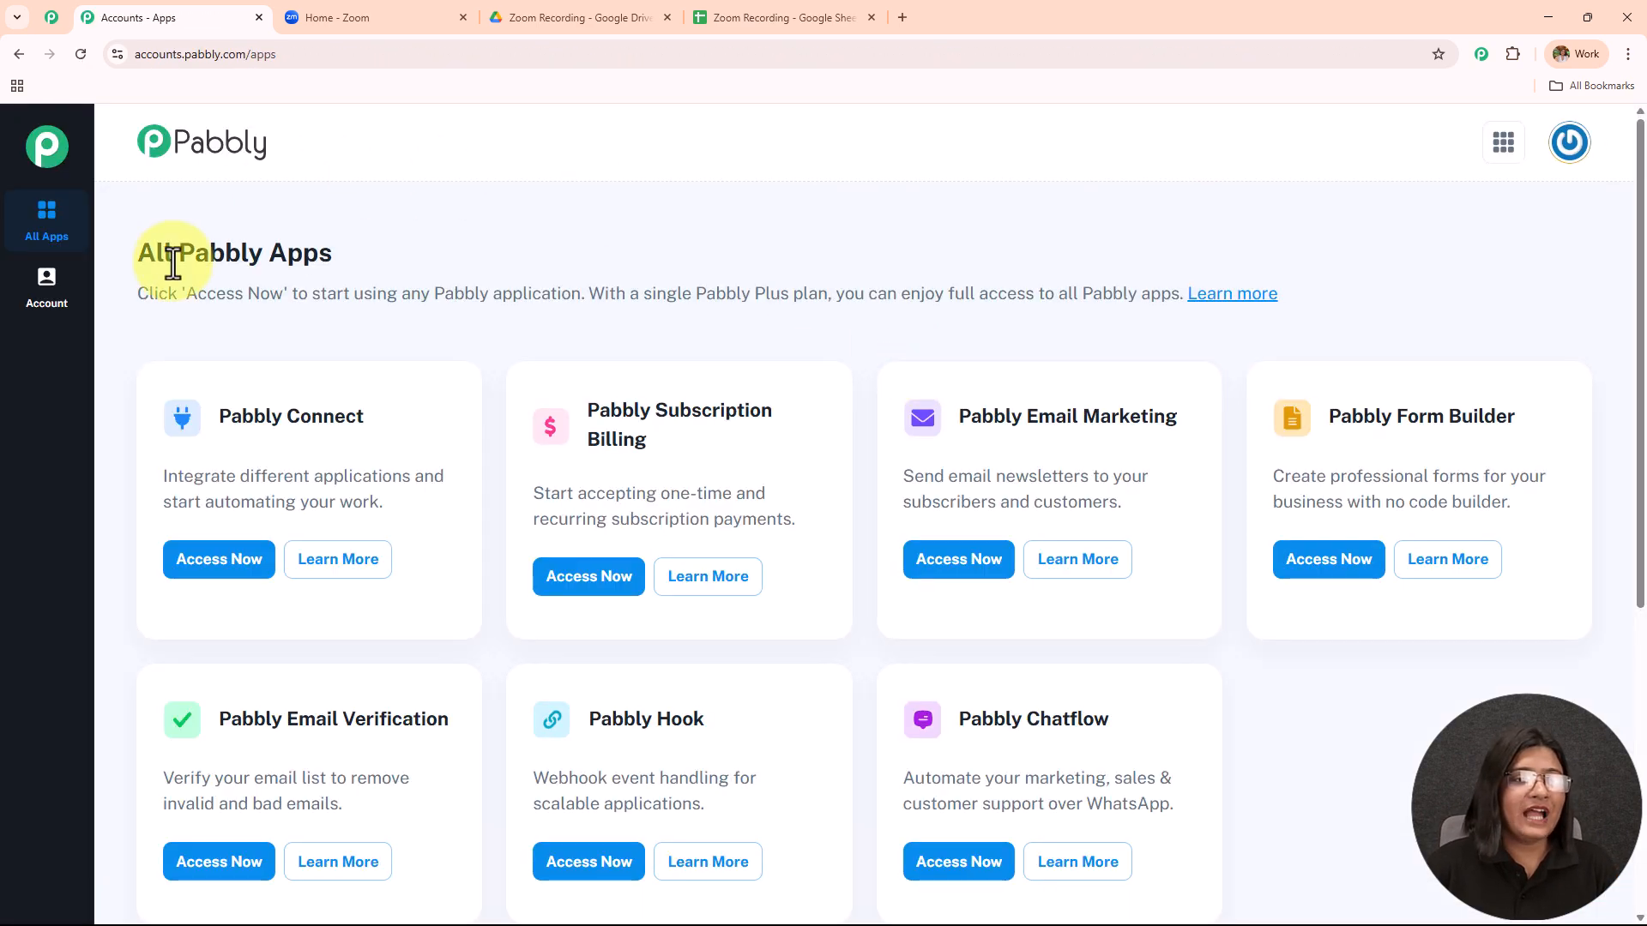
{"action": "left_click_drag", "start_coordinate": [154, 253], "coordinate": [496, 256]}
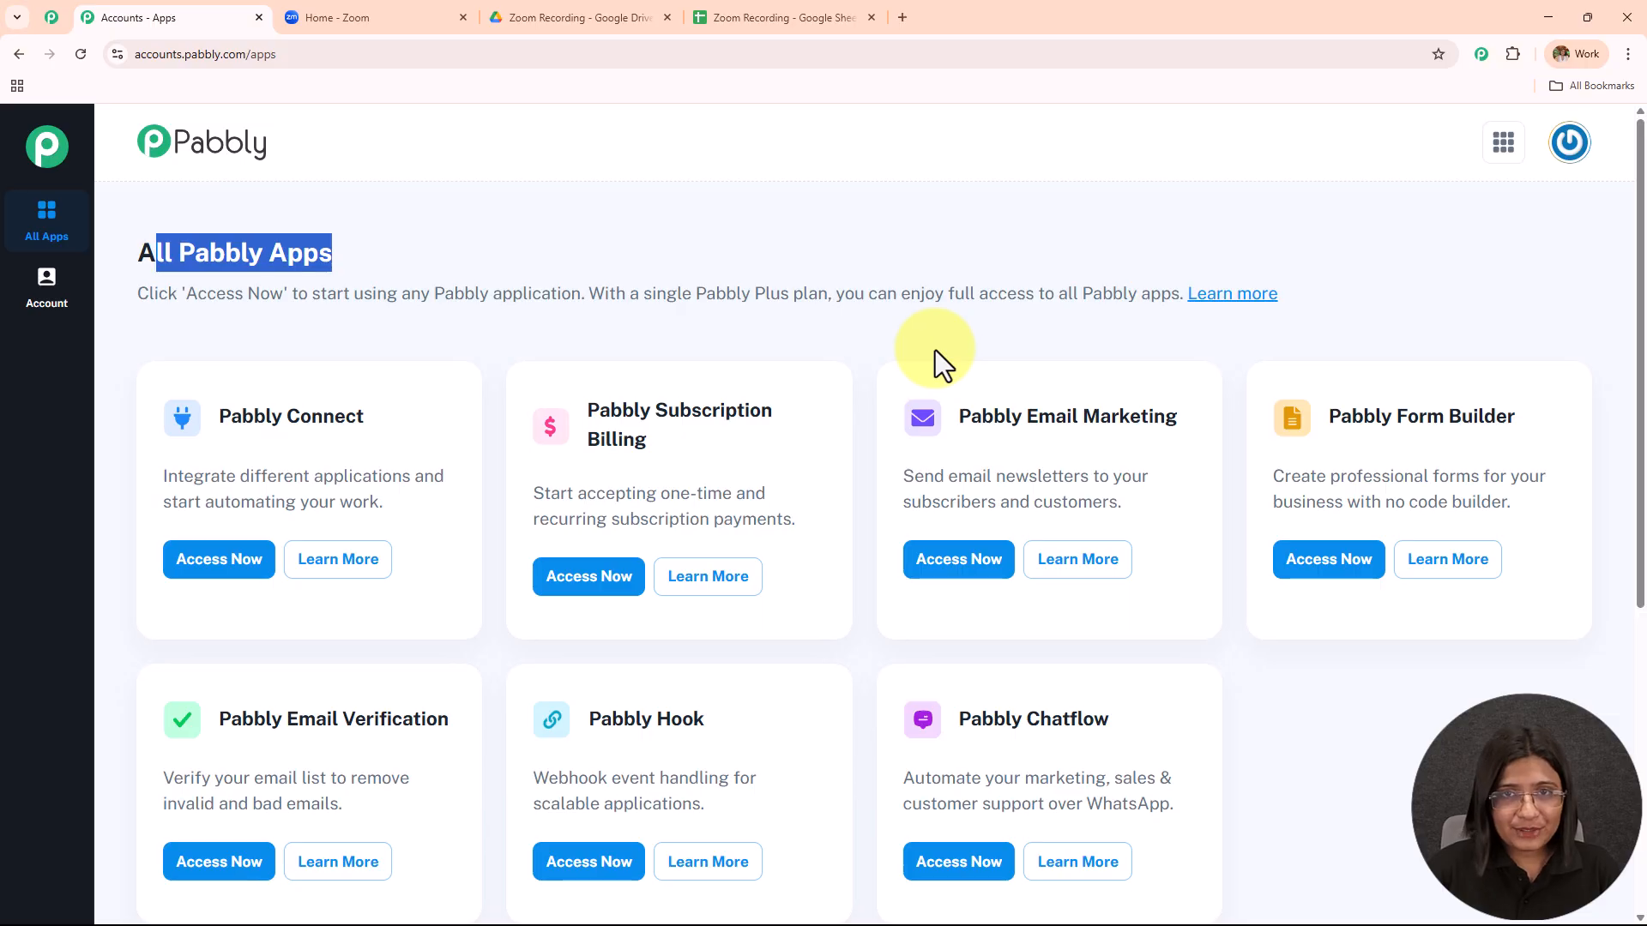
{"action": "scroll", "coordinate": [944, 369], "scroll_direction": "down", "scroll_amount": 2}
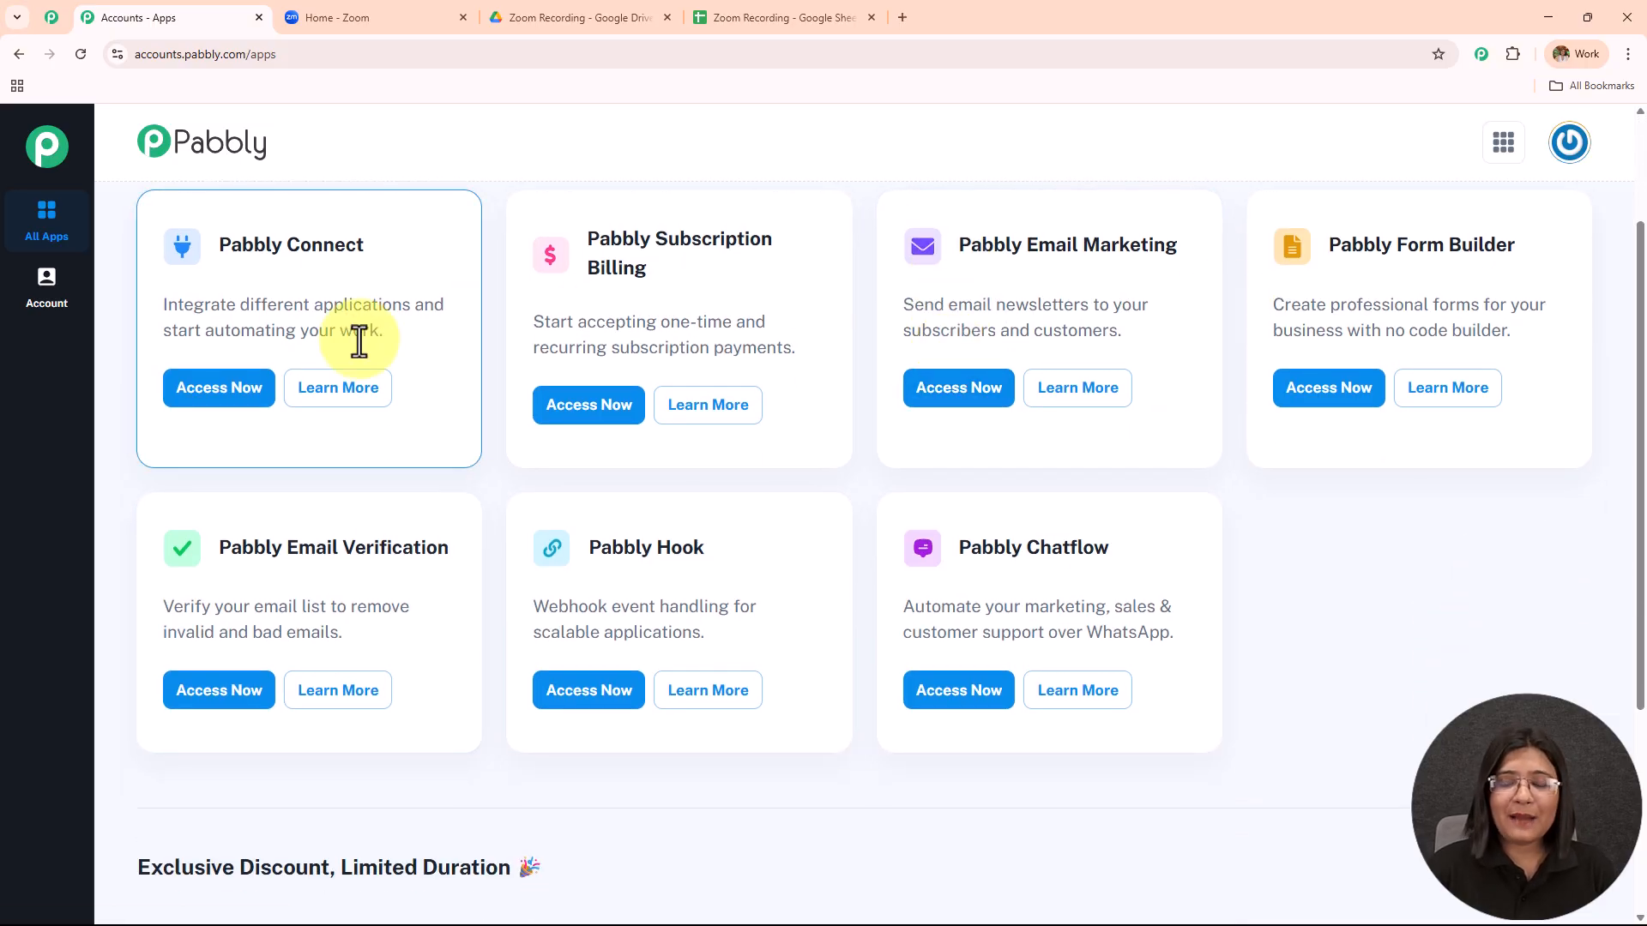
{"action": "scroll", "coordinate": [369, 369], "scroll_direction": "up", "scroll_amount": 2}
{"action": "left_click_drag", "start_coordinate": [220, 416], "coordinate": [542, 390]}
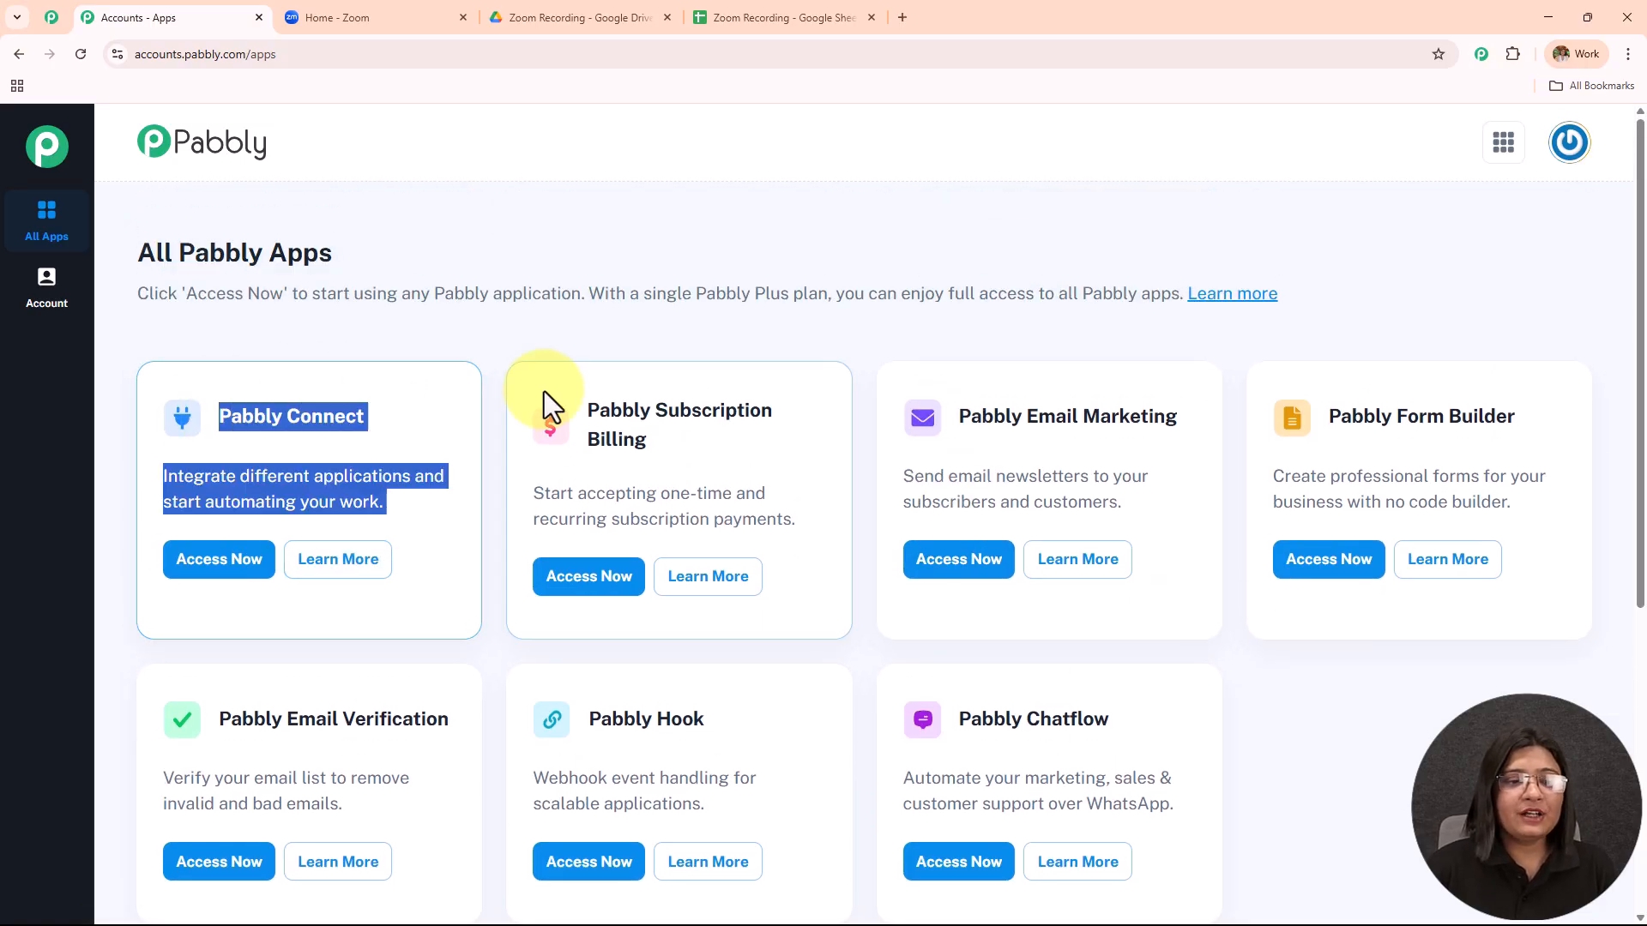
{"action": "scroll", "coordinate": [244, 435], "scroll_direction": "down", "scroll_amount": 1}
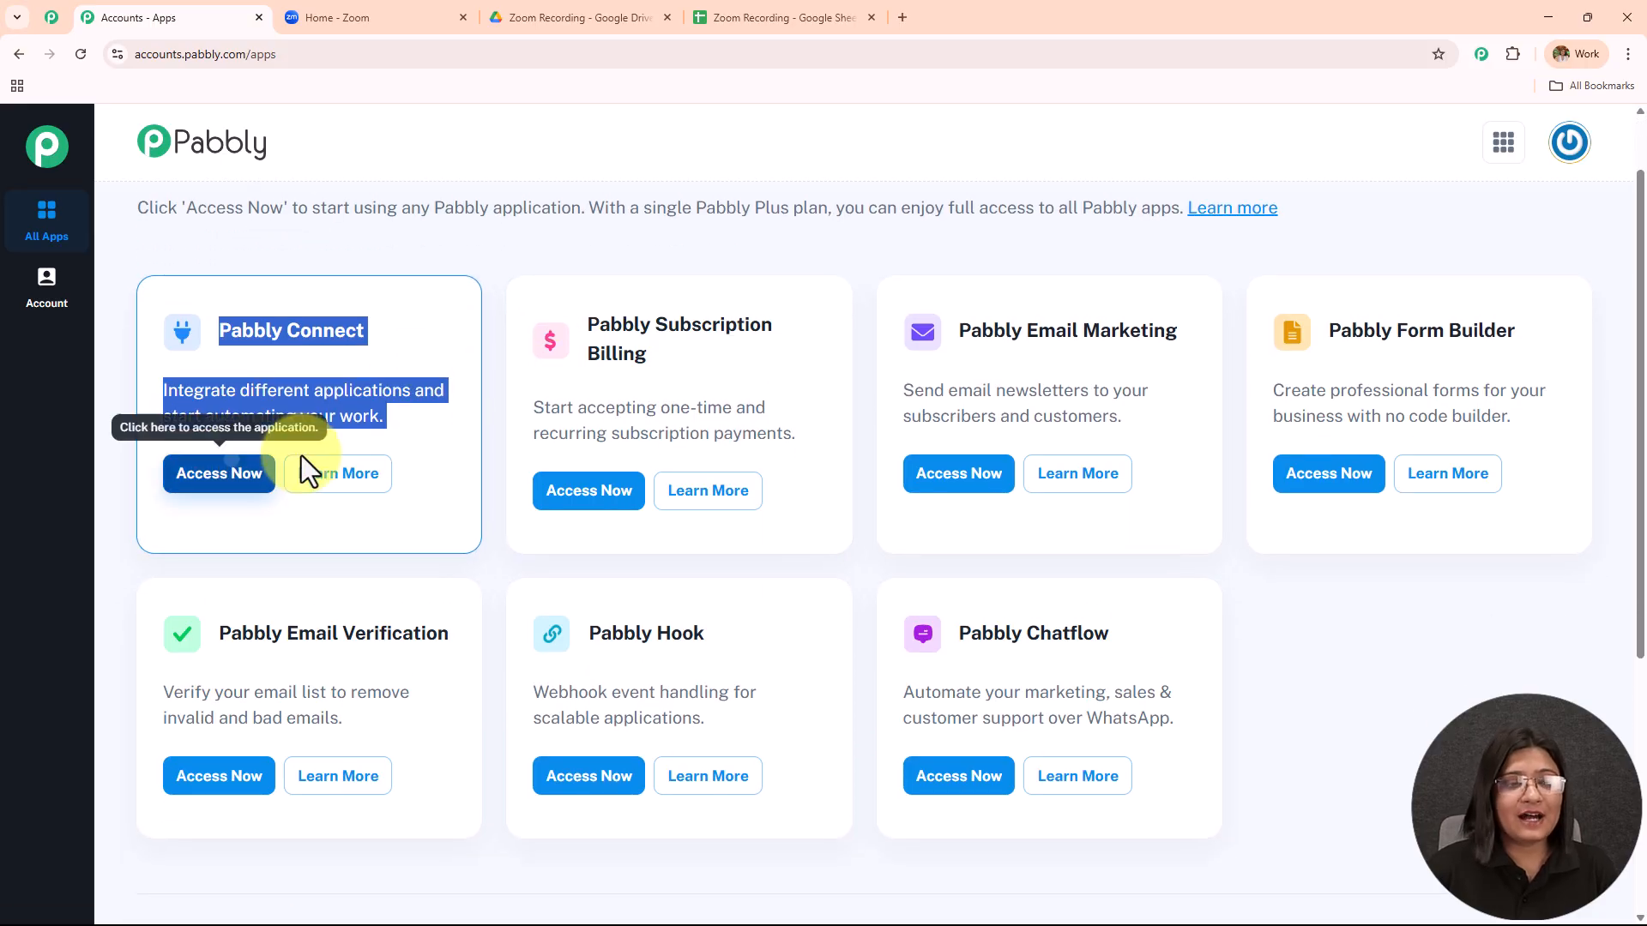
{"action": "left_click", "coordinate": [235, 470]}
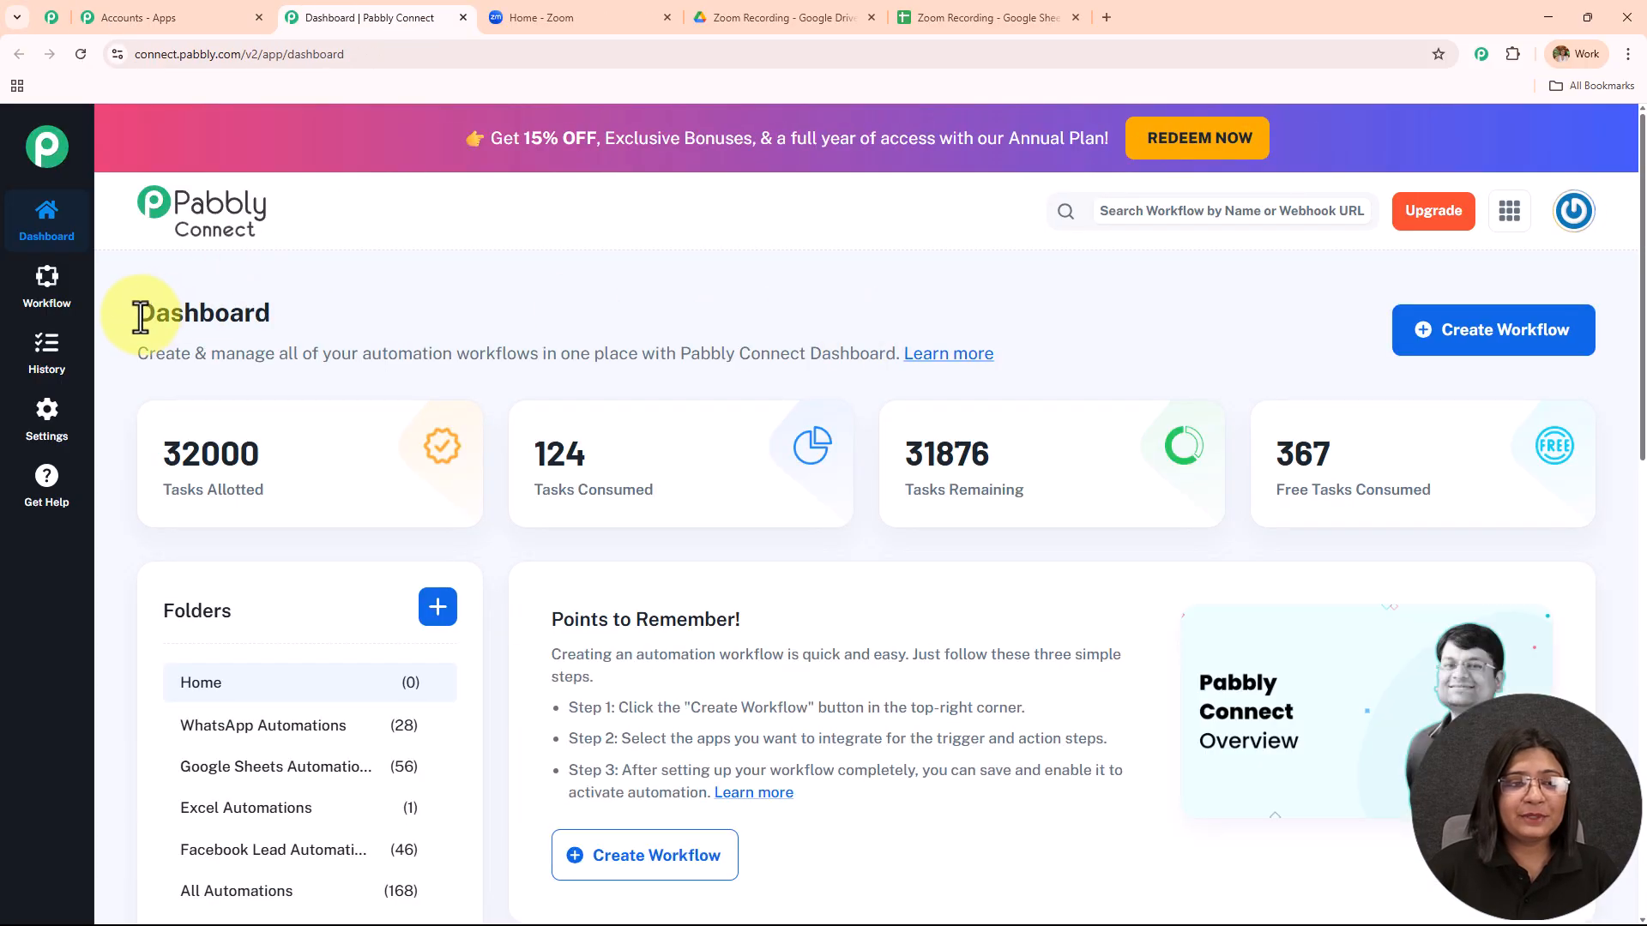
{"action": "left_click_drag", "start_coordinate": [136, 312], "coordinate": [530, 302]}
{"action": "scroll", "coordinate": [960, 290], "scroll_direction": "down", "scroll_amount": 5}
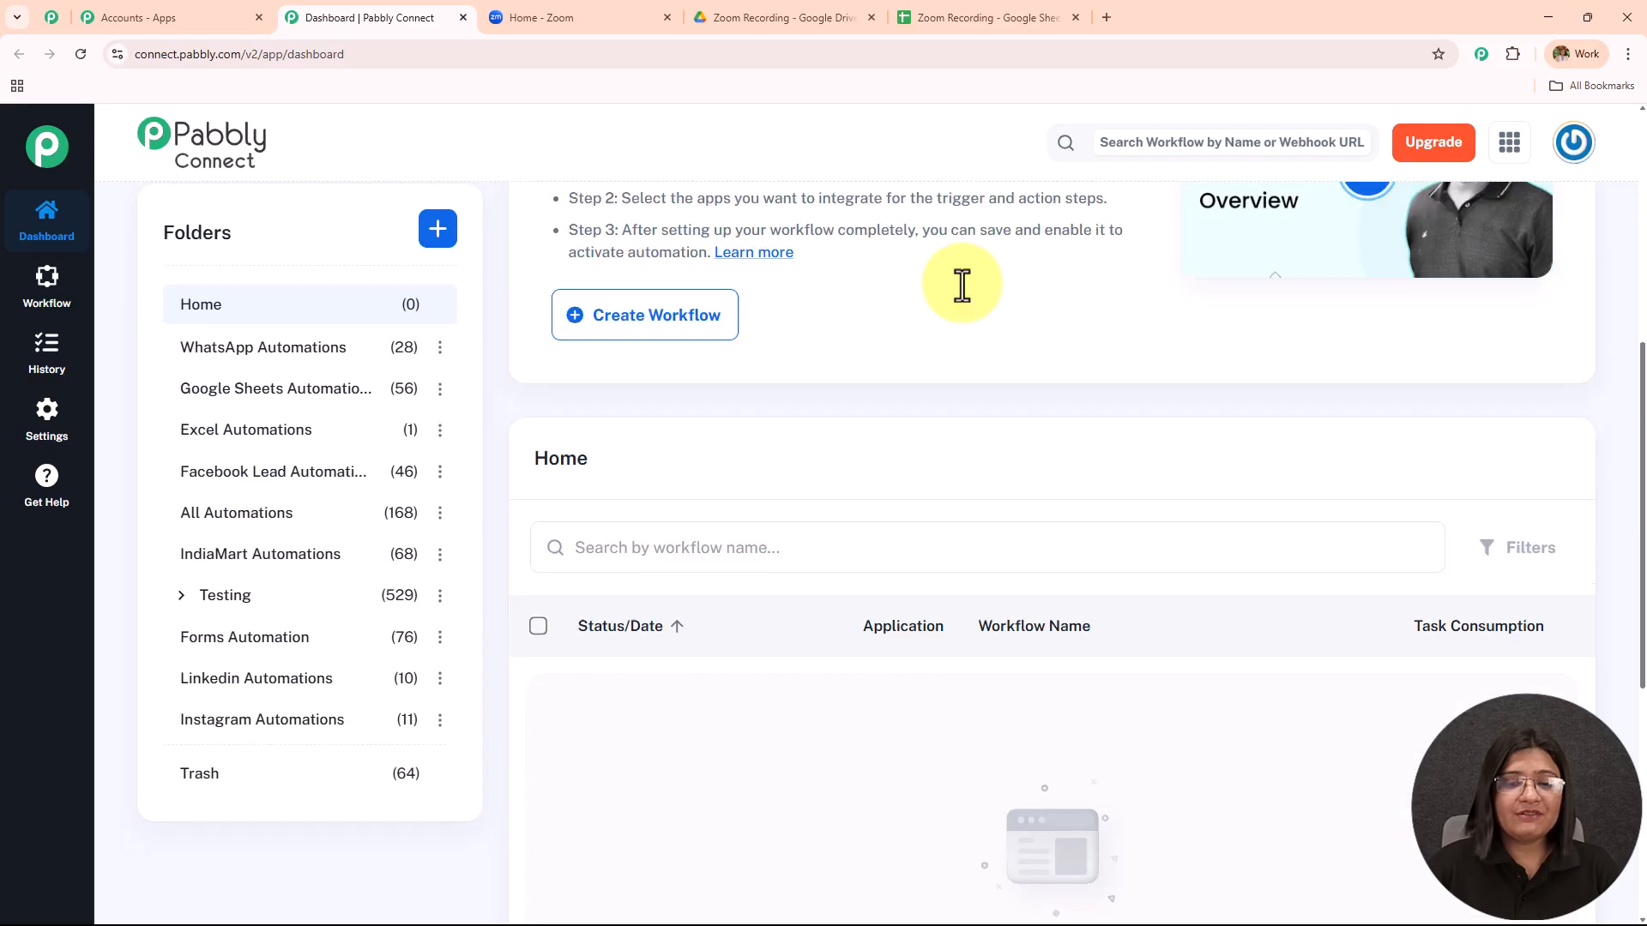
{"action": "scroll", "coordinate": [962, 285], "scroll_direction": "down", "scroll_amount": 1}
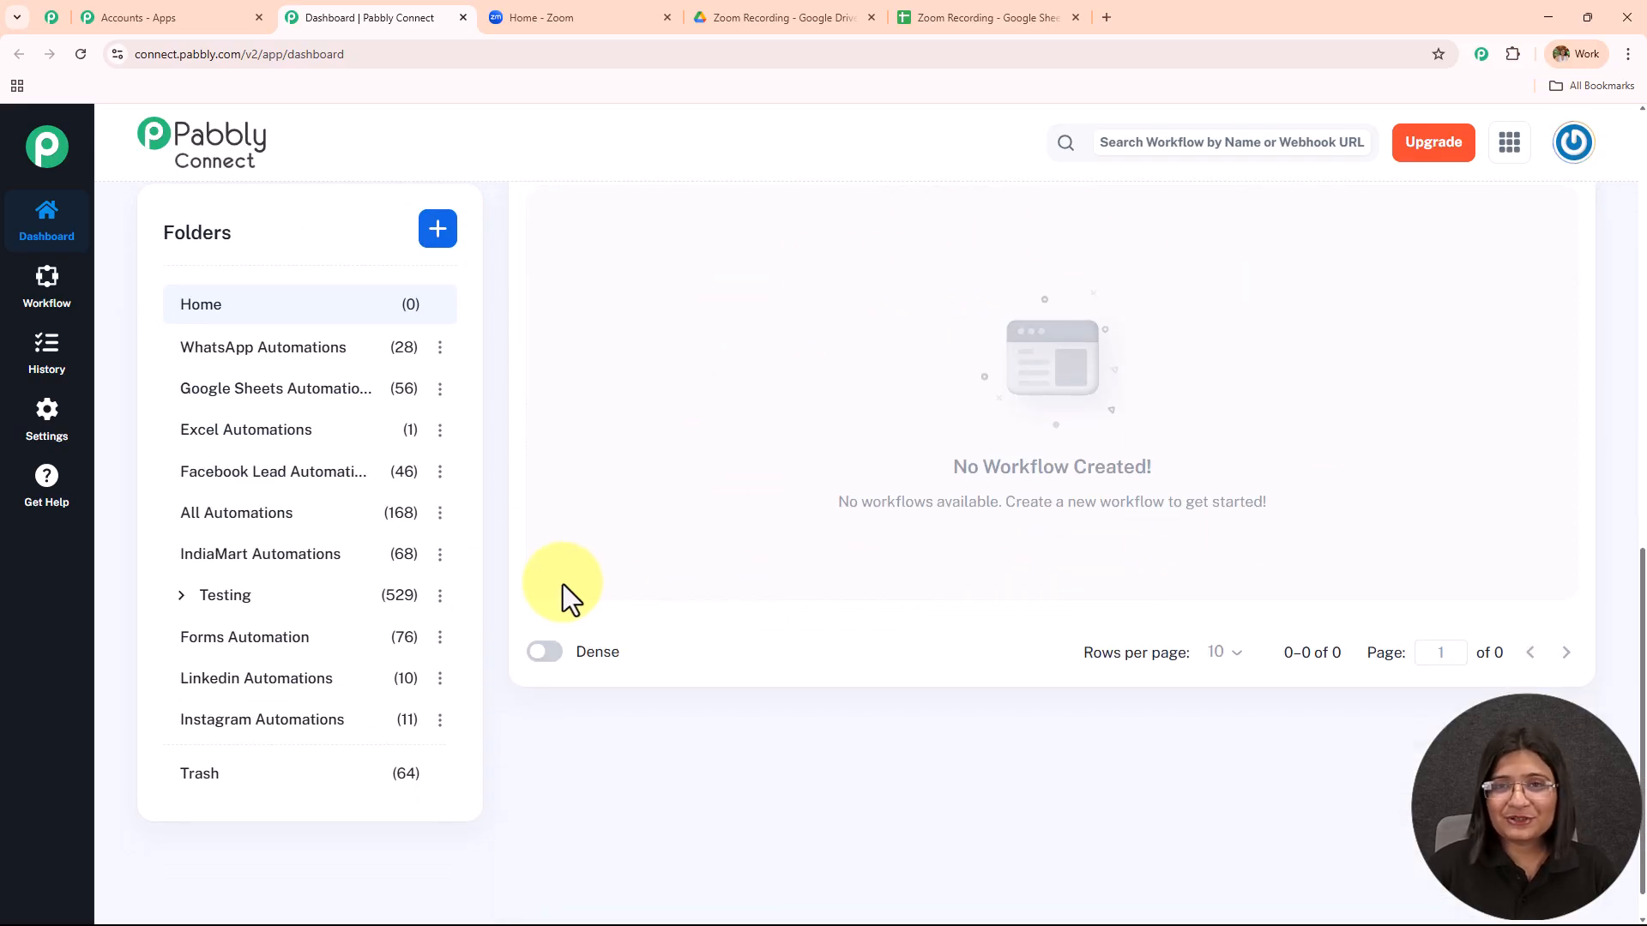
{"action": "scroll", "coordinate": [393, 639], "scroll_direction": "up", "scroll_amount": 5}
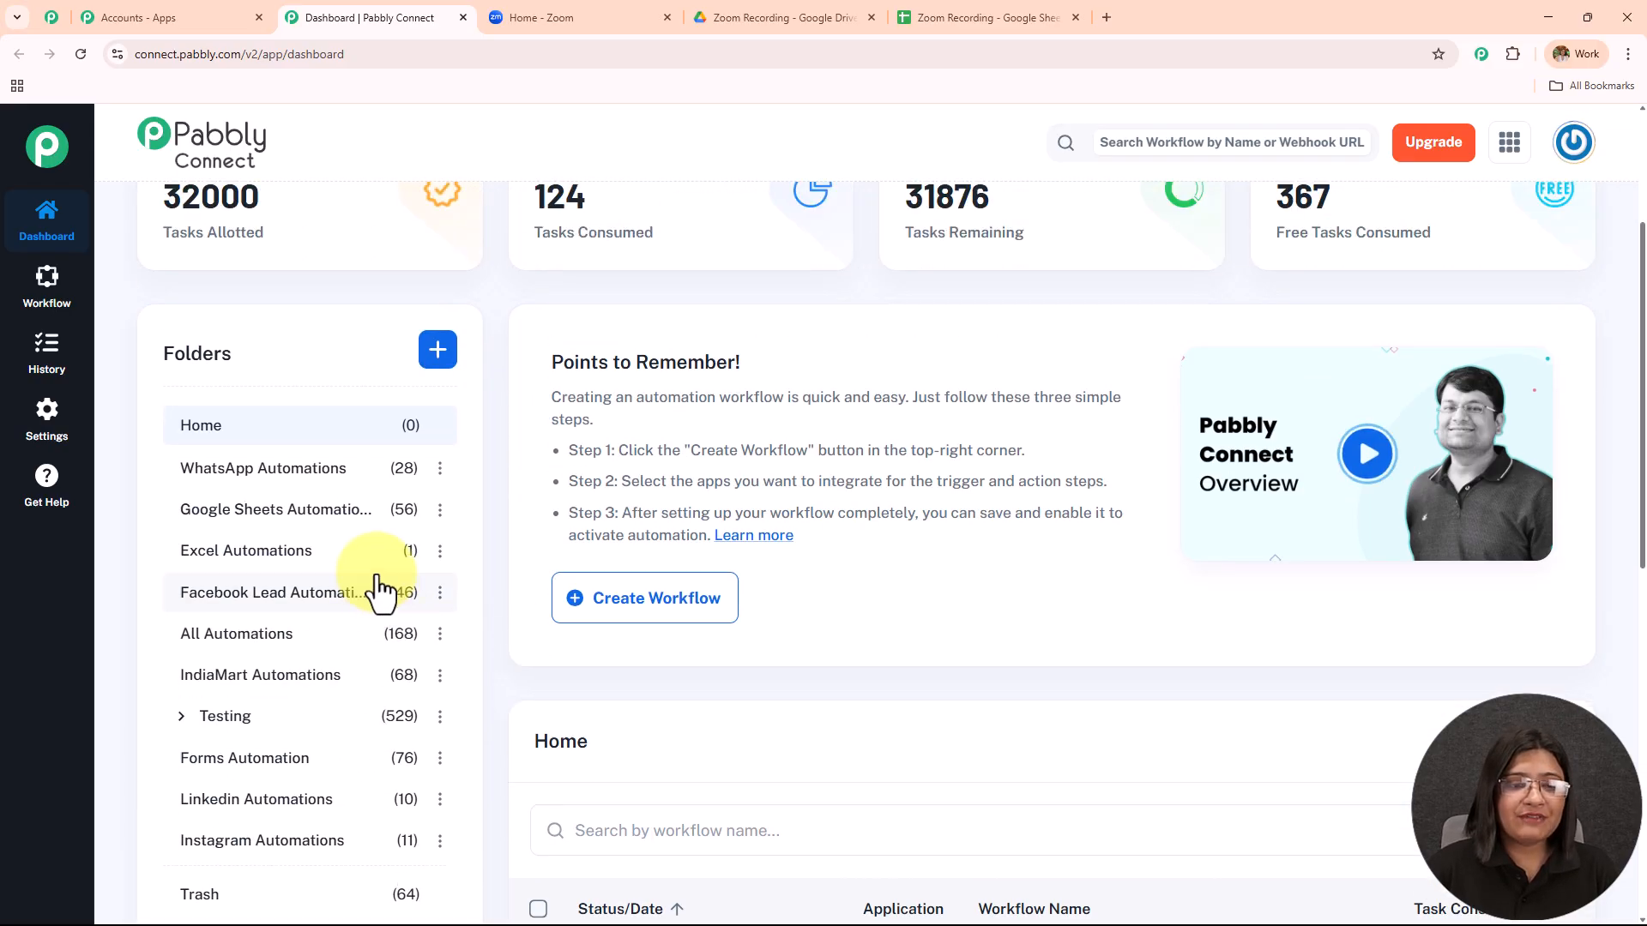
{"action": "scroll", "coordinate": [378, 591], "scroll_direction": "up", "scroll_amount": 3}
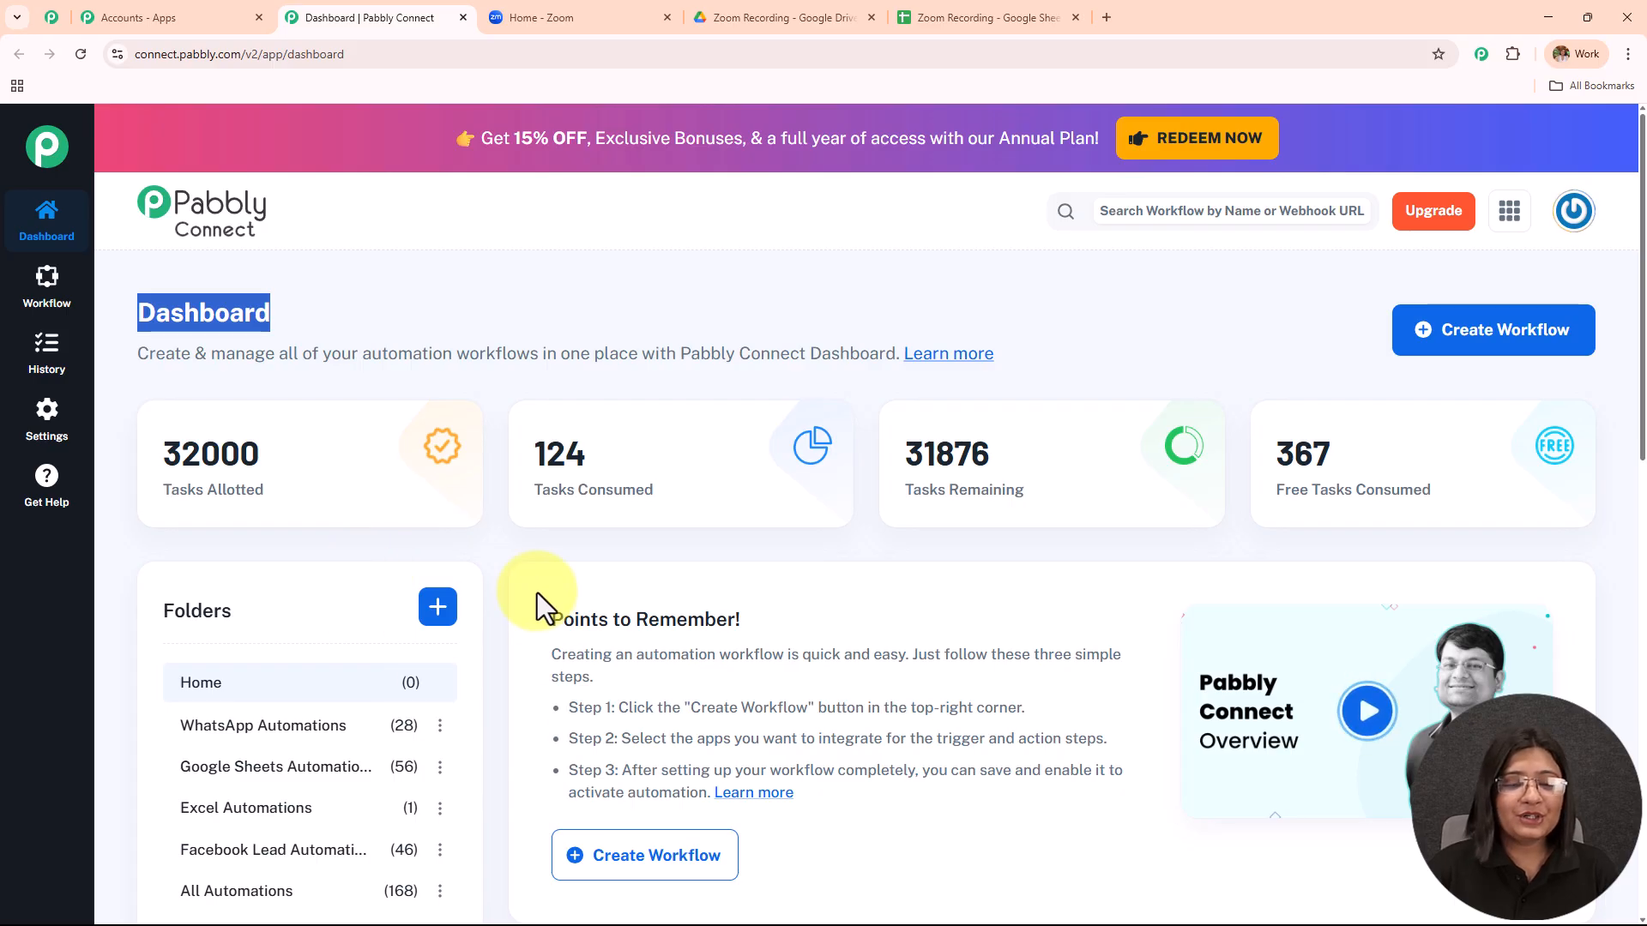
{"action": "left_click", "coordinate": [441, 614]}
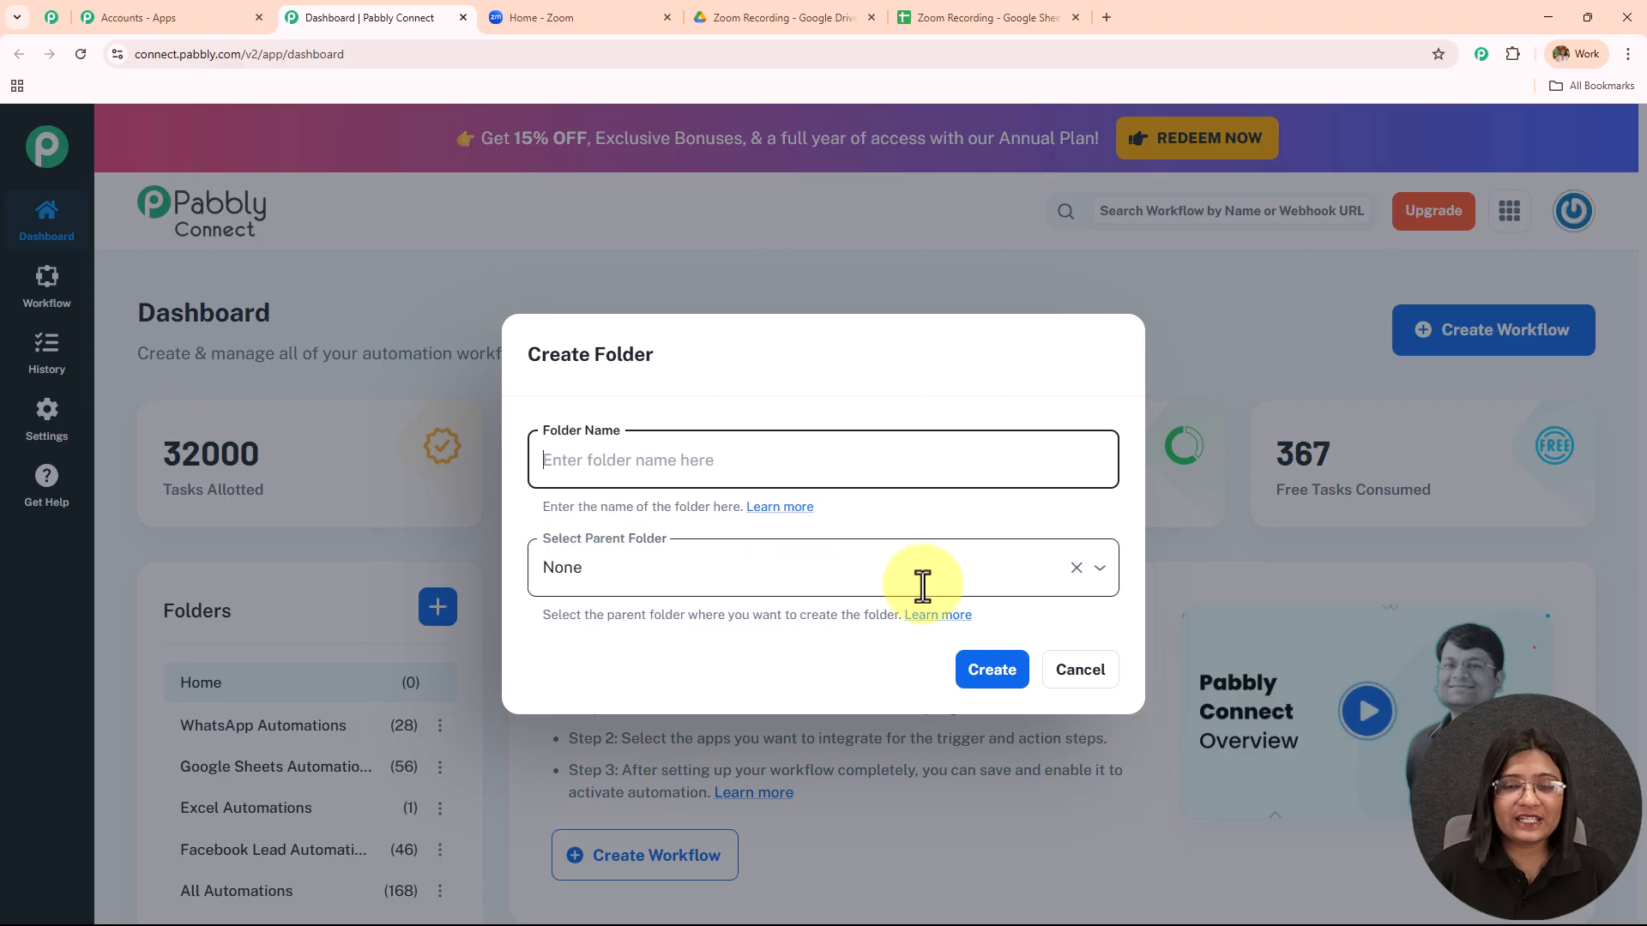
{"action": "left_click", "coordinate": [1062, 680]}
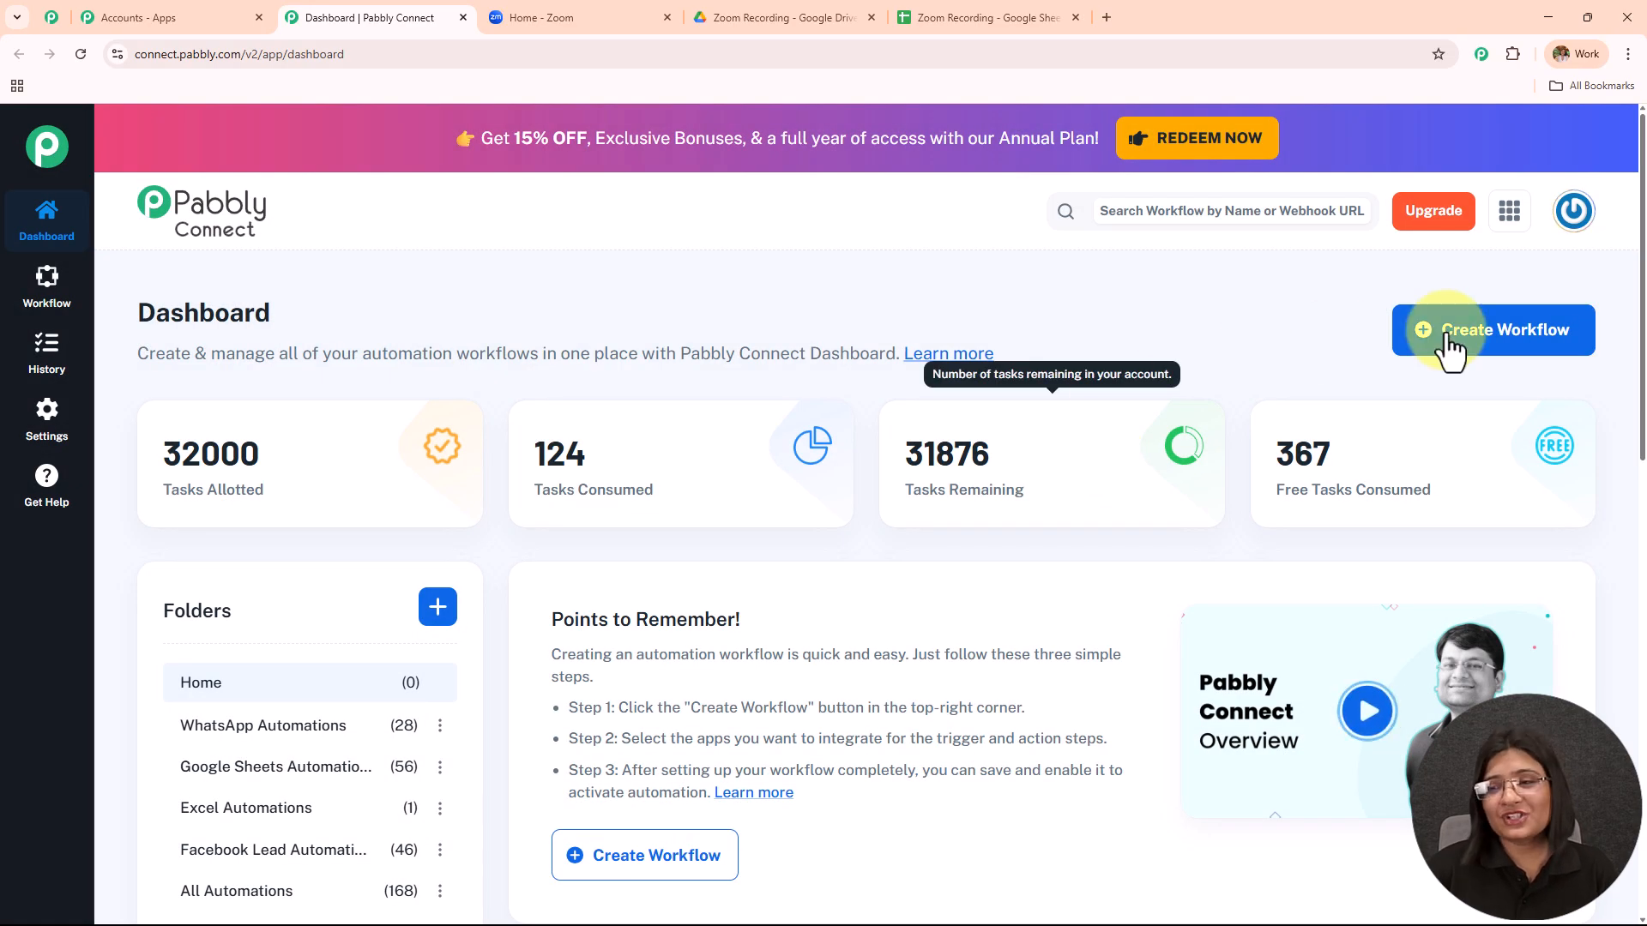
Start a classic-builder workflow named 'Save Zoom Recording Details to Google Sheets and Auto-Upload to Google Drive'.
{"action": "left_click", "coordinate": [1497, 348]}
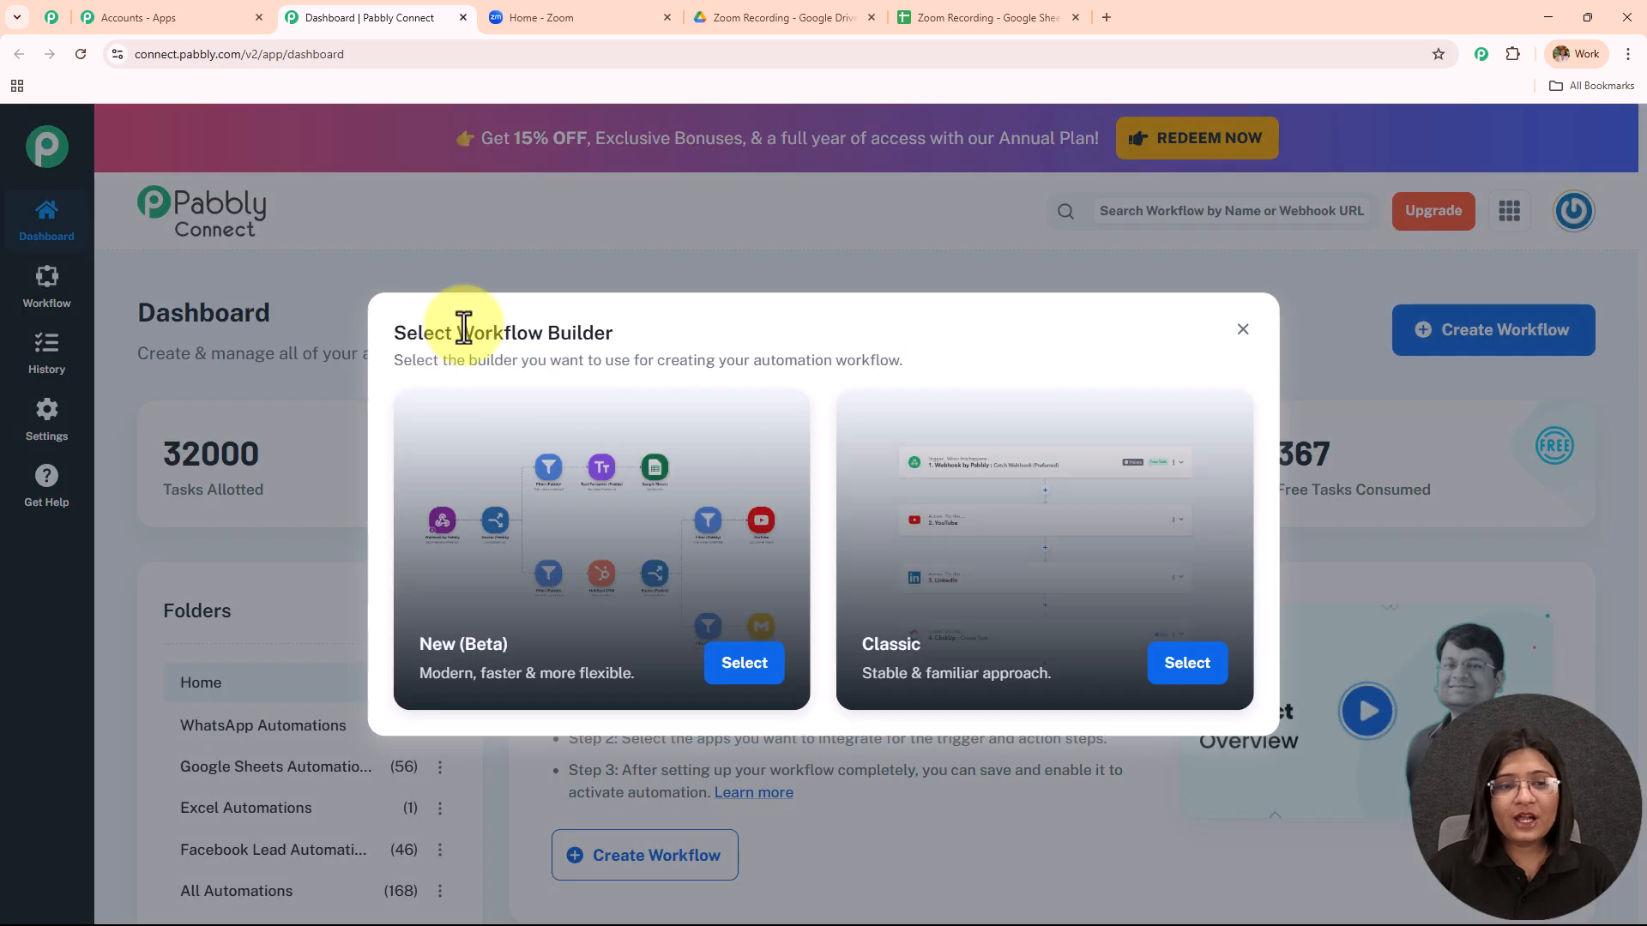
{"action": "left_click_drag", "start_coordinate": [456, 330], "coordinate": [794, 312]}
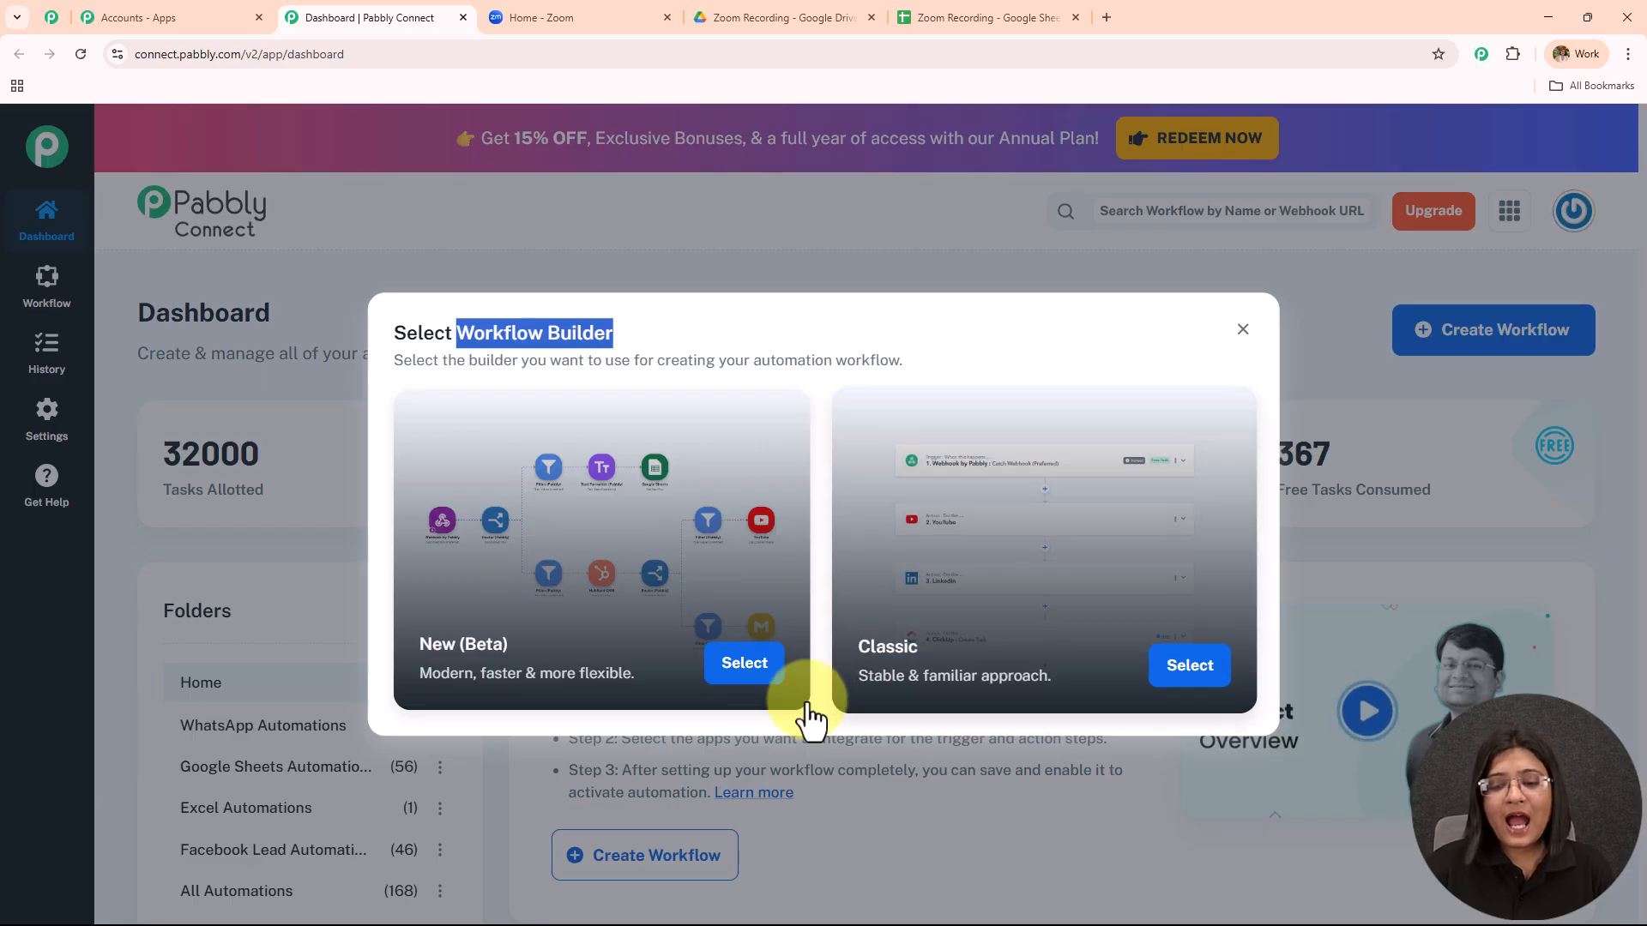
{"action": "left_click", "coordinate": [1185, 663]}
{"action": "left_click_drag", "start_coordinate": [686, 460], "coordinate": [540, 460]}
{"action": "key", "text": "BackSpace"}
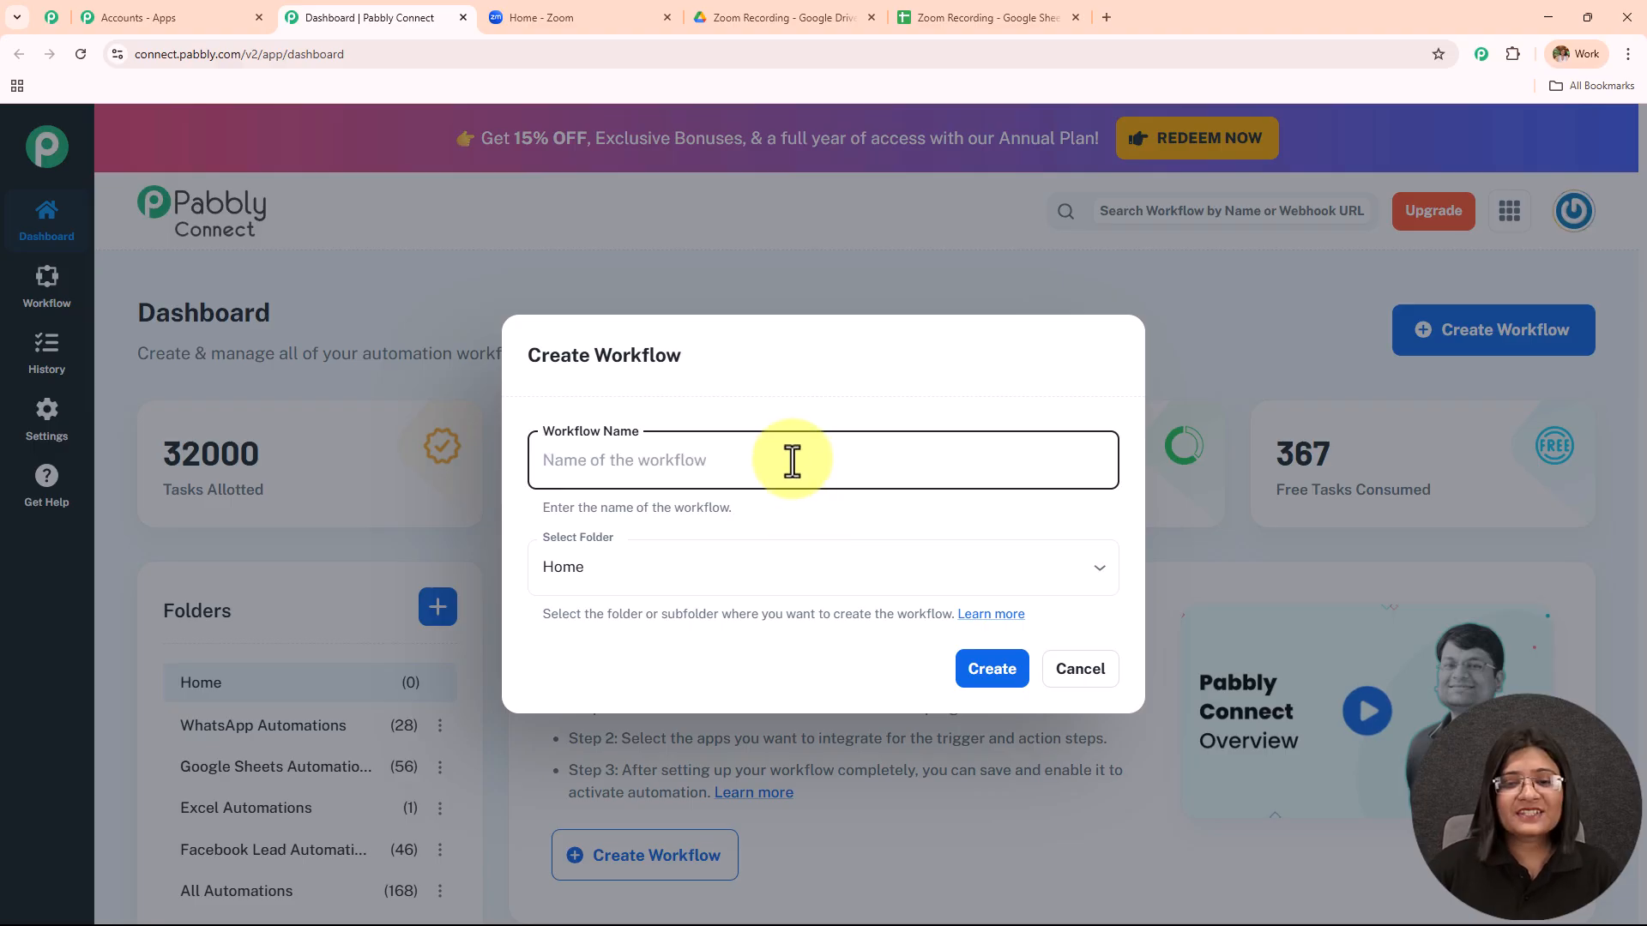
{"action": "left_click", "coordinate": [792, 460]}
{"action": "type", "text": "Save Zoom Recording Details to Google Sheets and Auto-Upload to Google Drive"}
{"action": "left_click_drag", "start_coordinate": [904, 464], "coordinate": [1144, 463]}
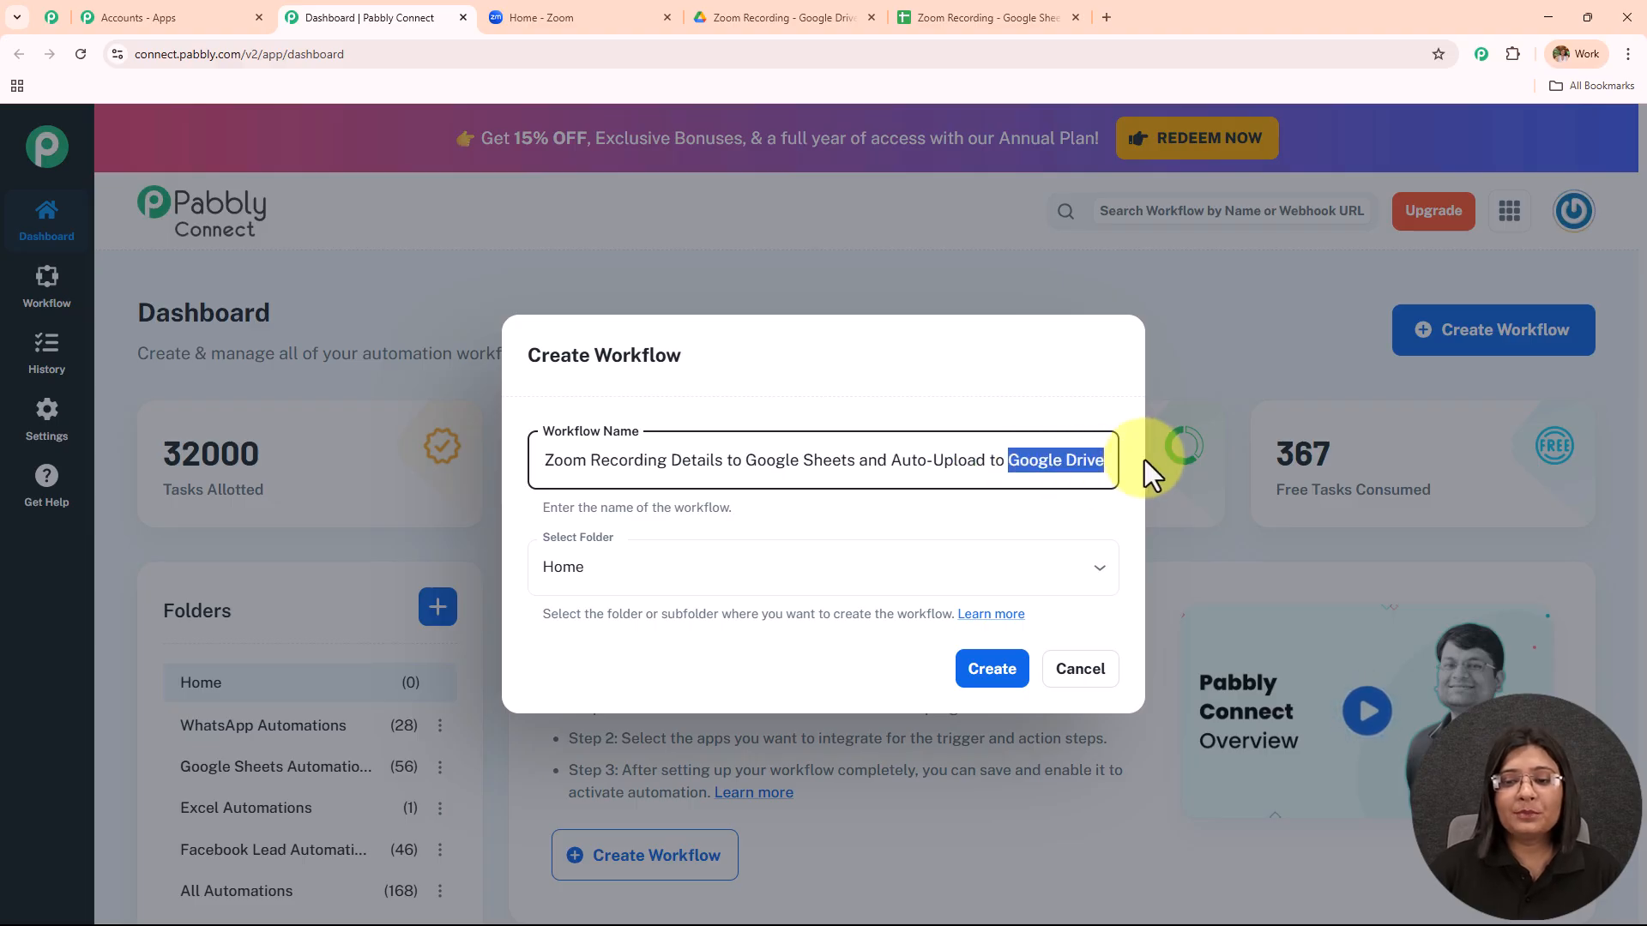
Place the workflow in the All Automations folder and create it.
{"action": "left_click", "coordinate": [684, 566]}
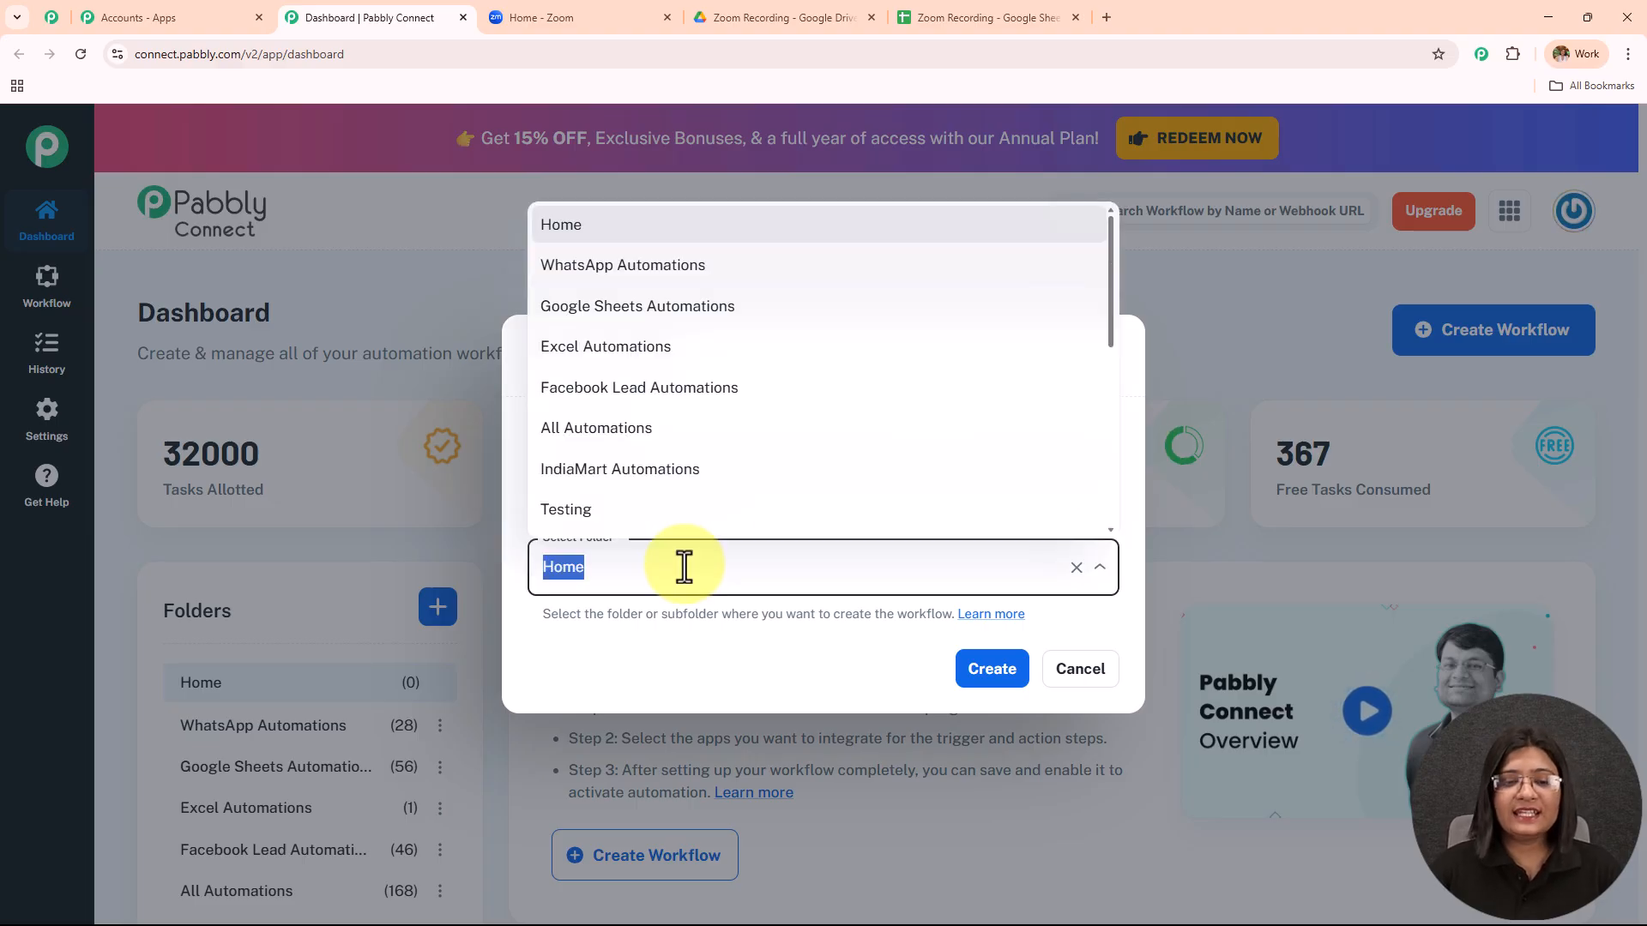
{"action": "scroll", "coordinate": [672, 467], "scroll_direction": "down", "scroll_amount": 5}
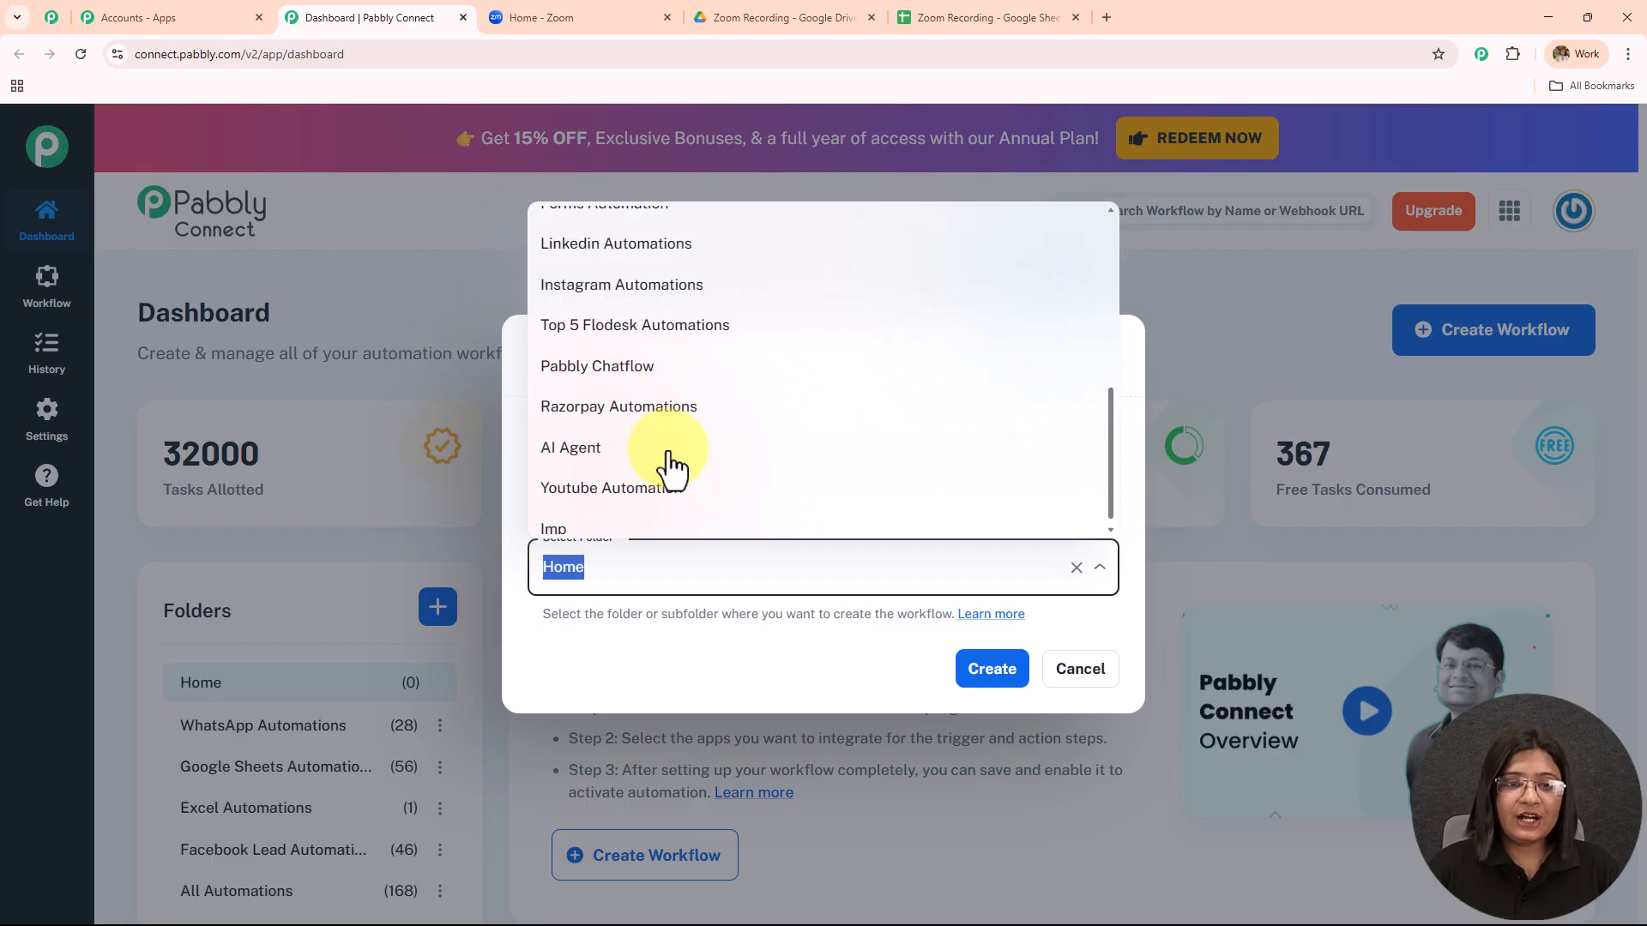
{"action": "scroll", "coordinate": [672, 467], "scroll_direction": "up", "scroll_amount": 5}
{"action": "scroll", "coordinate": [672, 467], "scroll_direction": "down", "scroll_amount": 2}
{"action": "scroll", "coordinate": [672, 467], "scroll_direction": "down", "scroll_amount": 2}
{"action": "scroll", "coordinate": [673, 460], "scroll_direction": "up", "scroll_amount": 5}
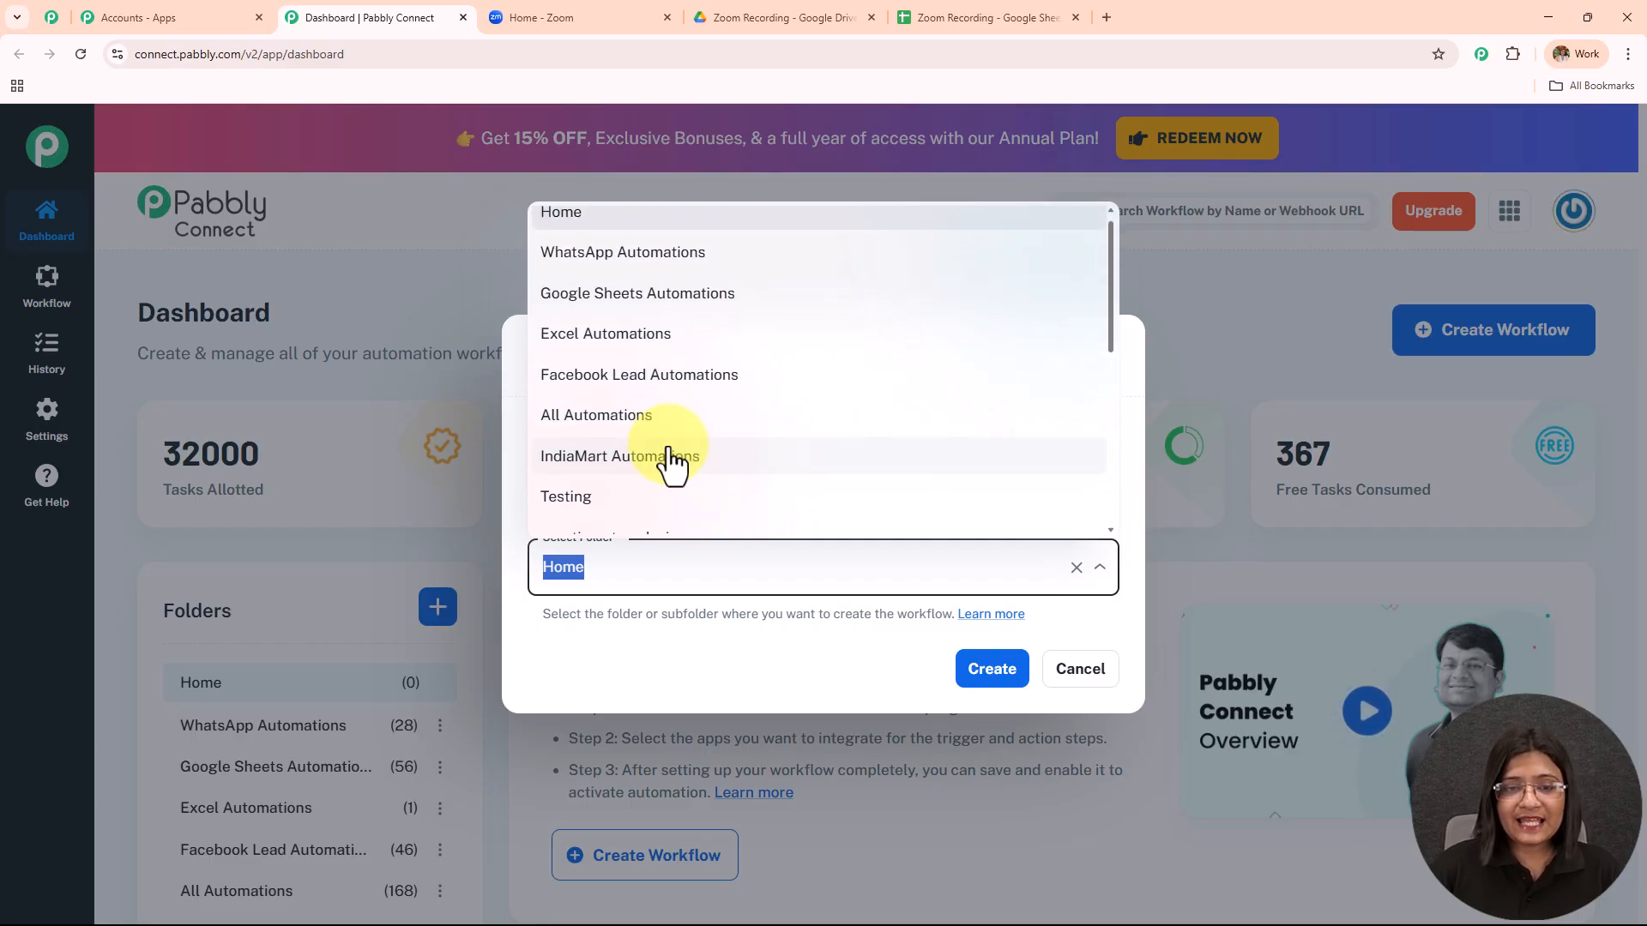
{"action": "left_click", "coordinate": [667, 429]}
{"action": "left_click", "coordinate": [993, 671]}
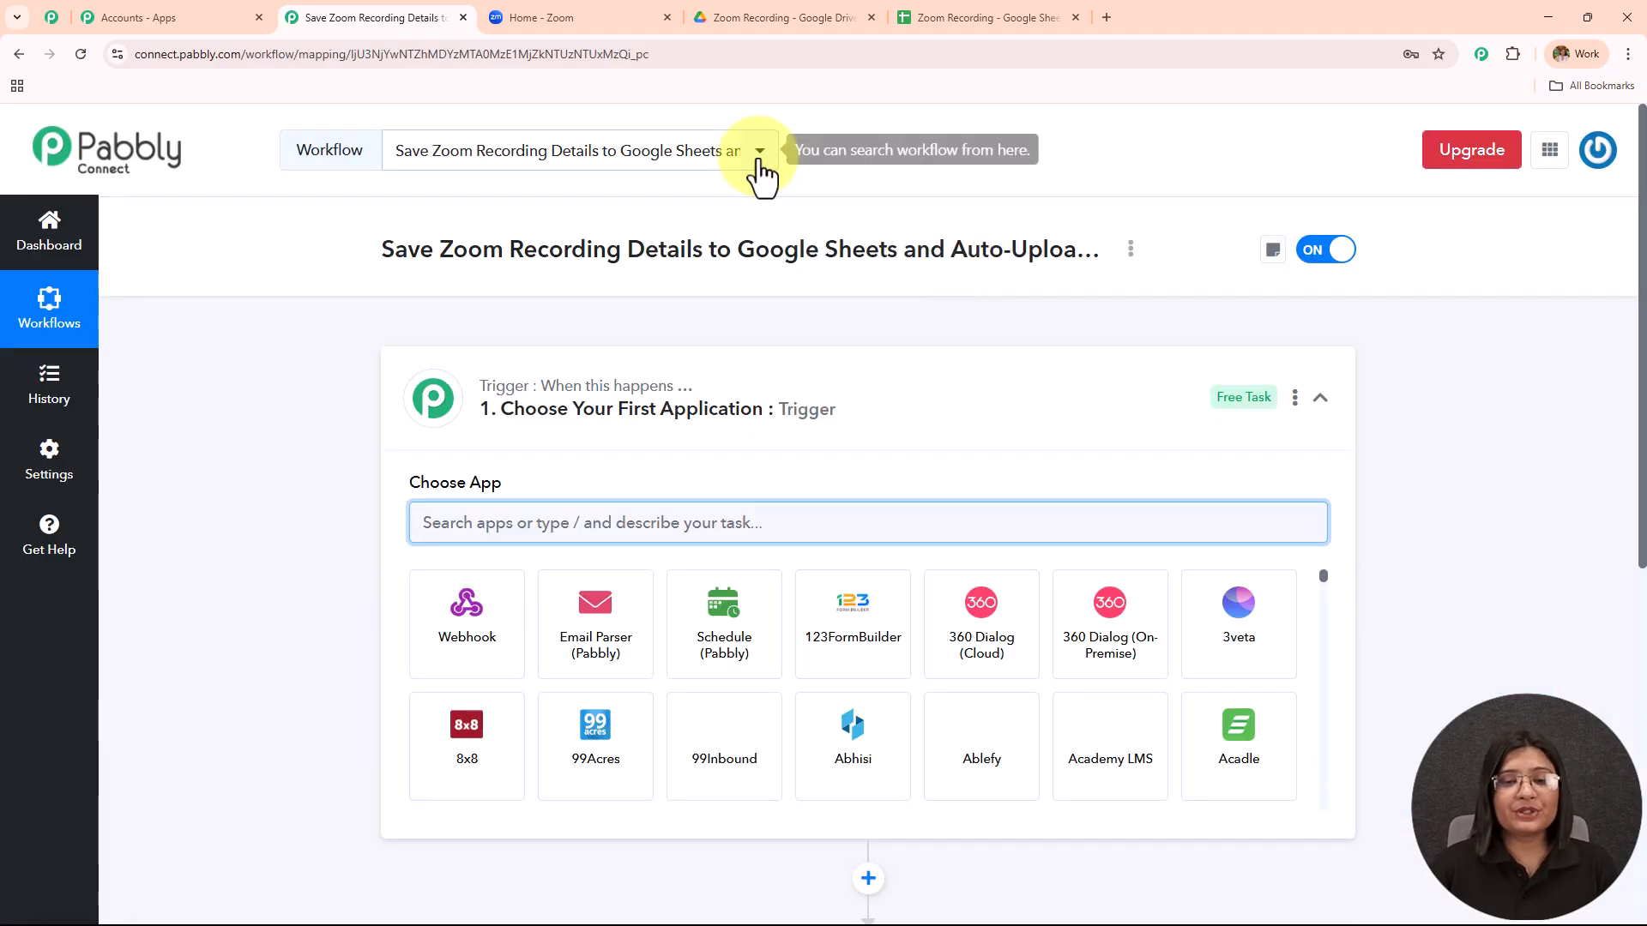
Collapse the Trigger step's app picker to reveal the empty trigger and action steps.
{"action": "left_click", "coordinate": [809, 418]}
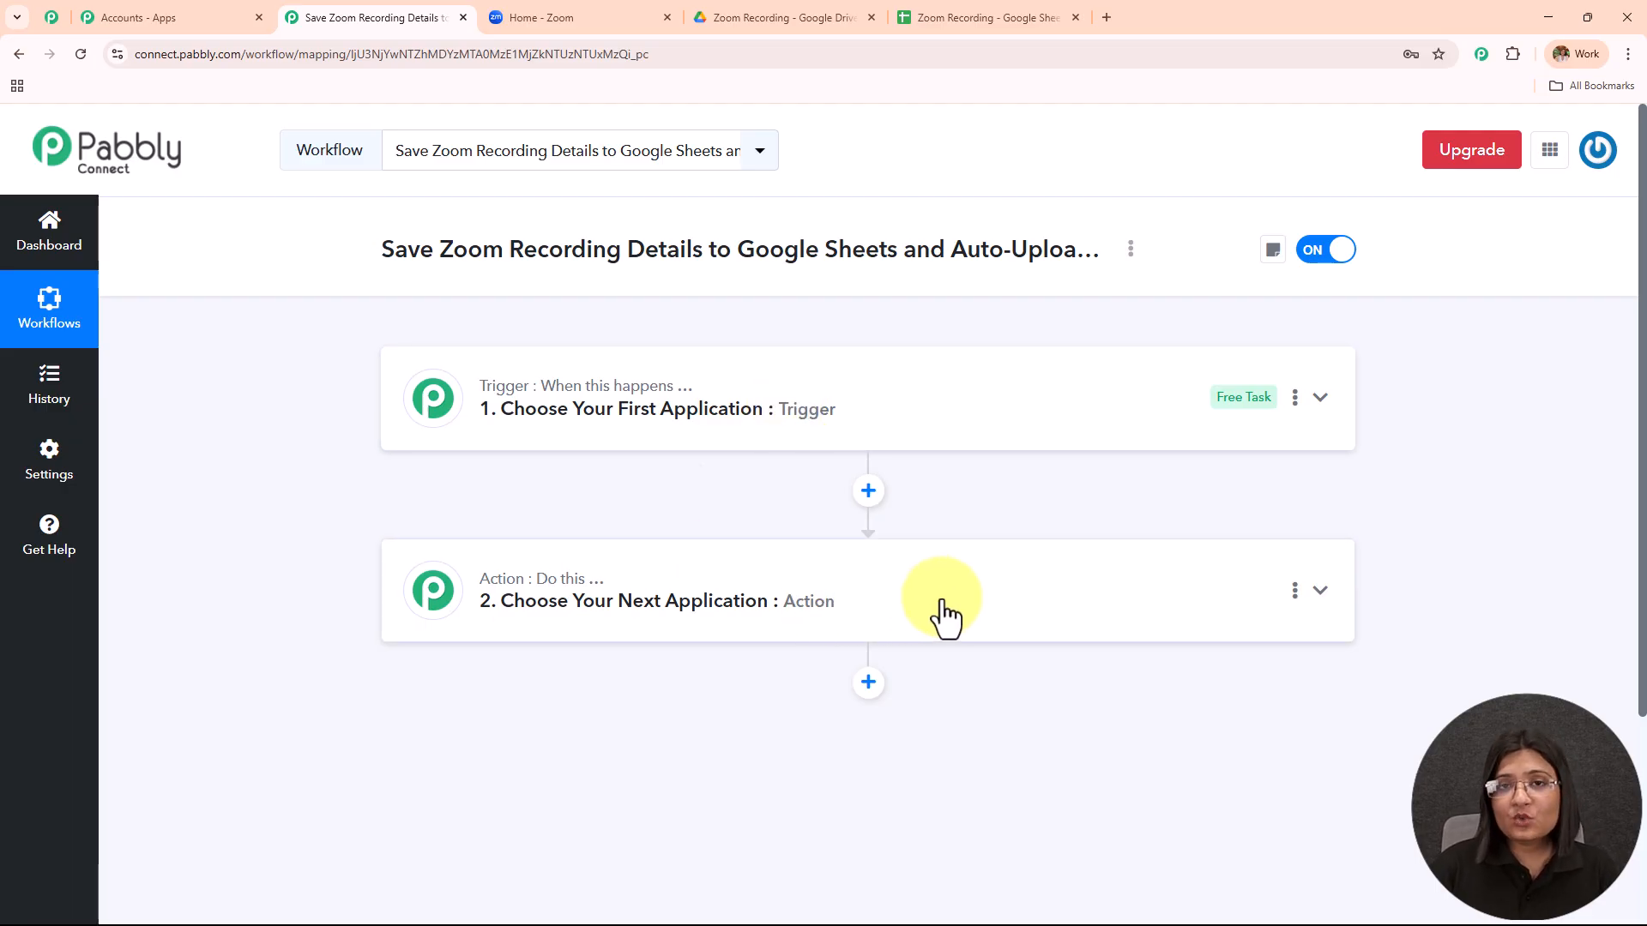
Set the trigger to Zoom (Triggers) with the Configure Webhook event and begin connecting an account.
{"action": "left_click", "coordinate": [713, 403]}
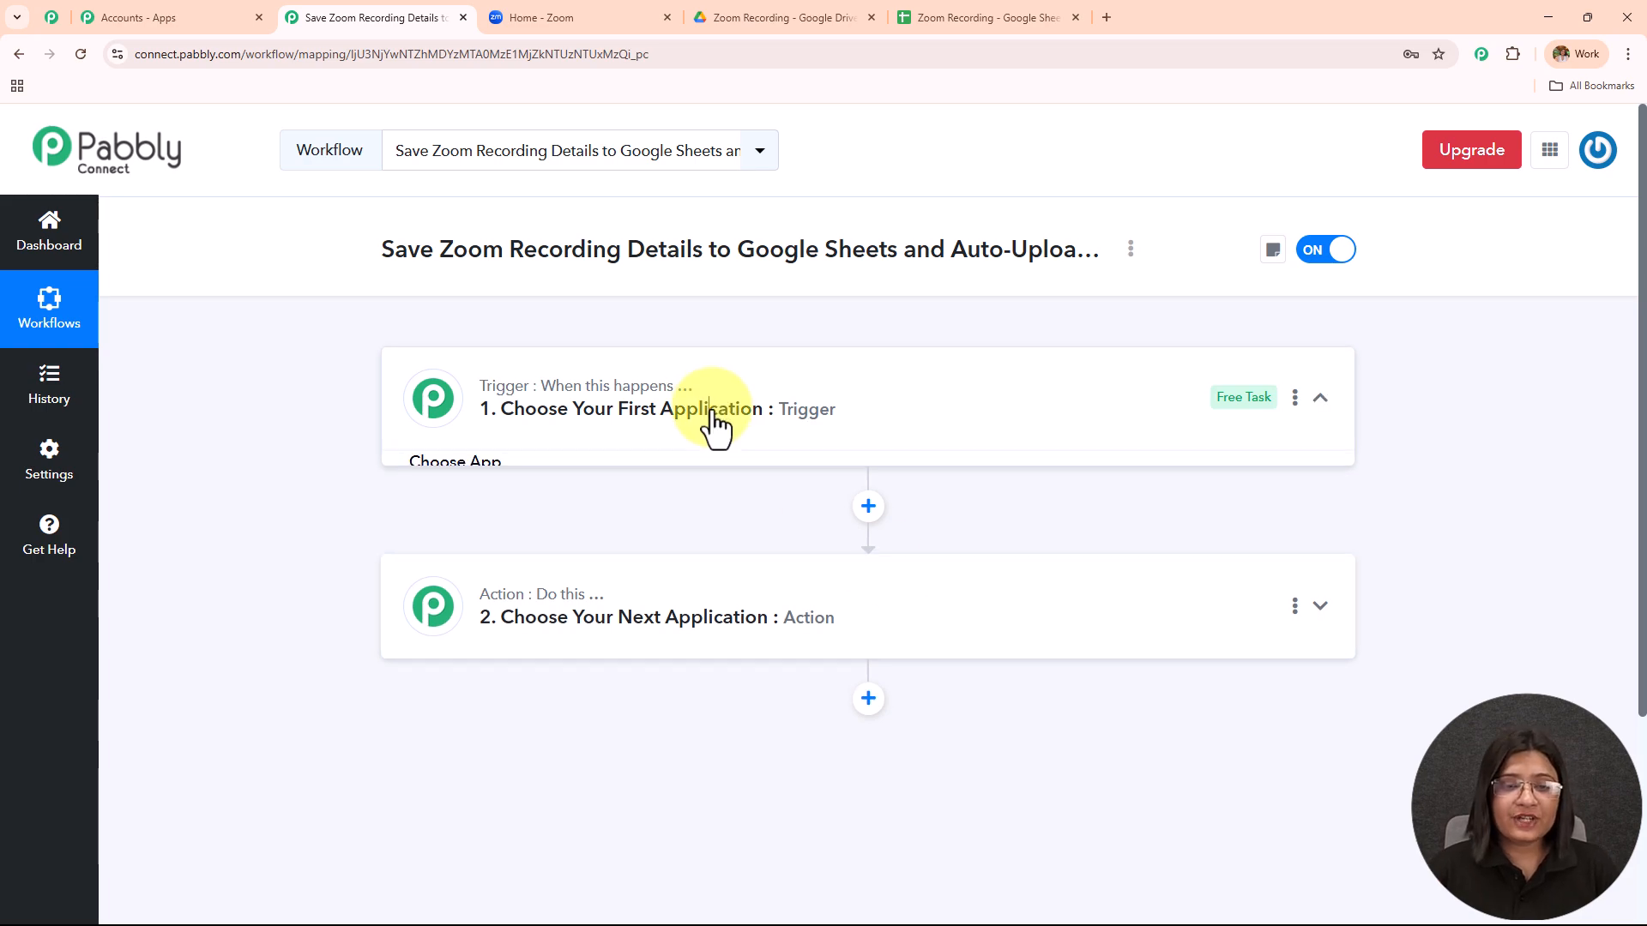
{"action": "left_click", "coordinate": [594, 515]}
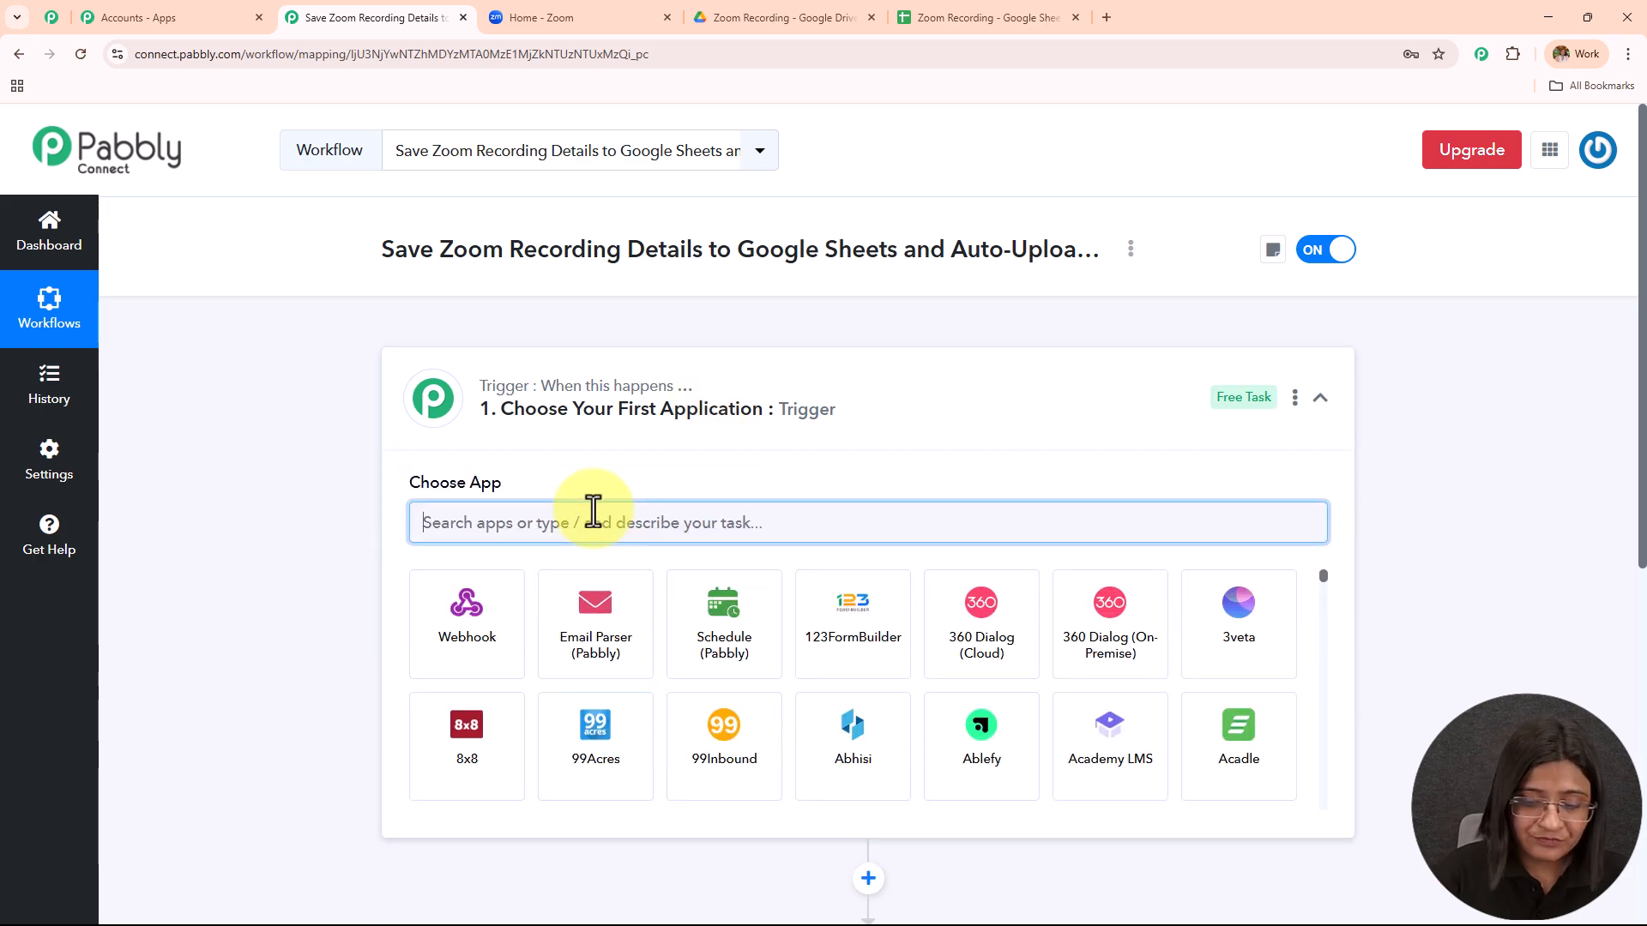
{"action": "type", "text": "Zoom"}
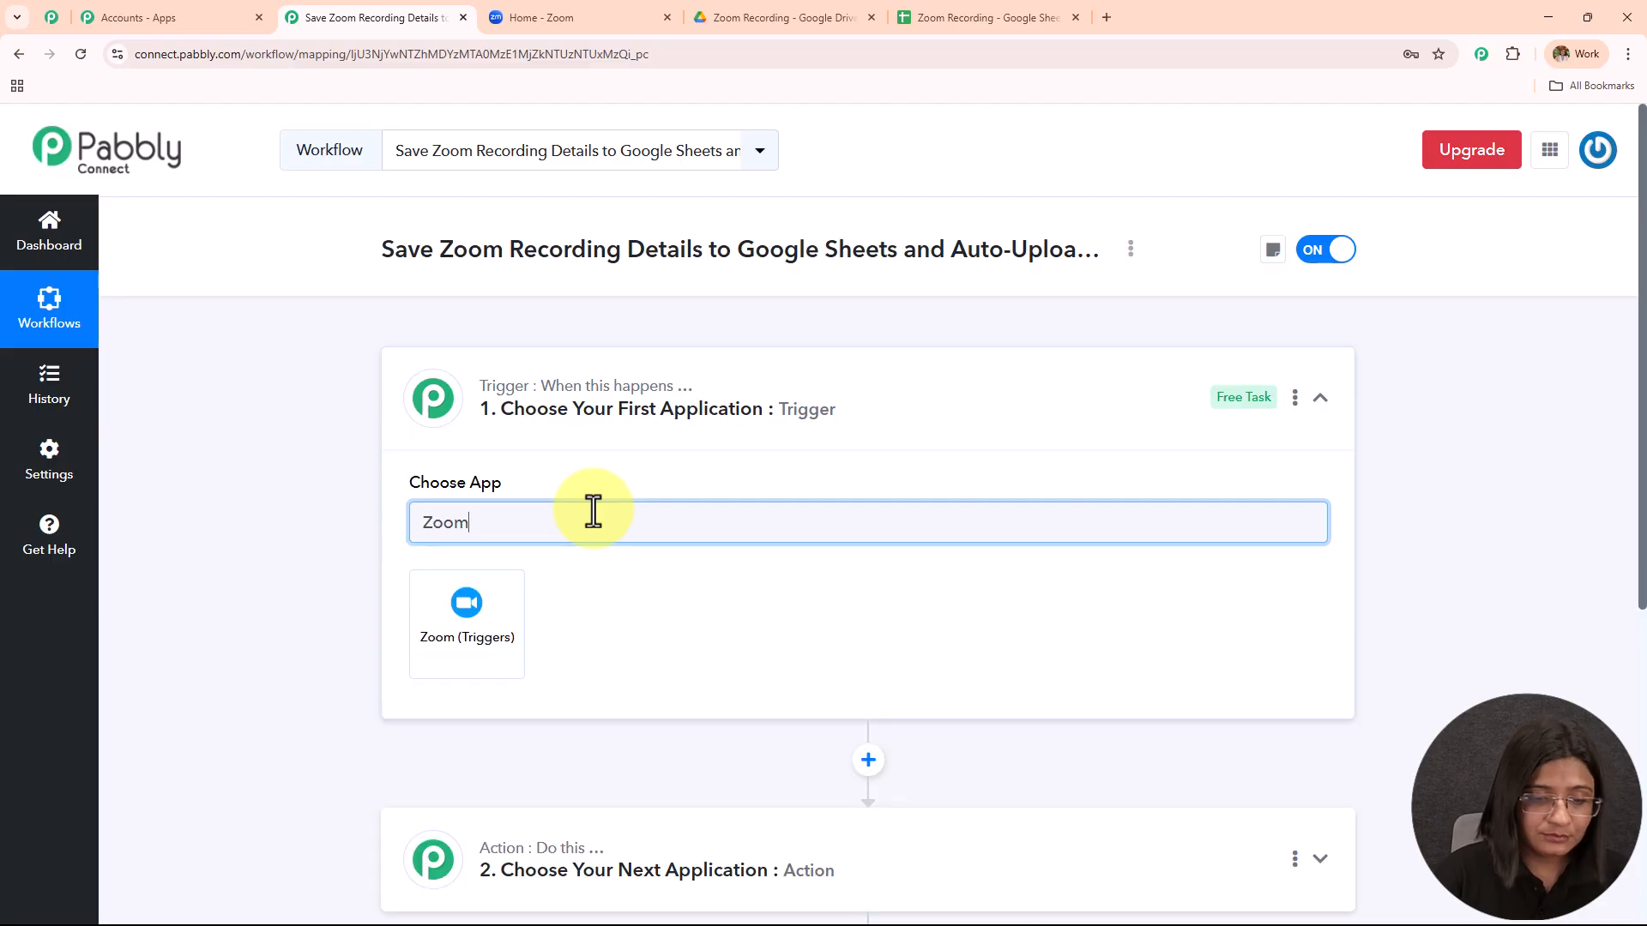
{"action": "left_click", "coordinate": [450, 639]}
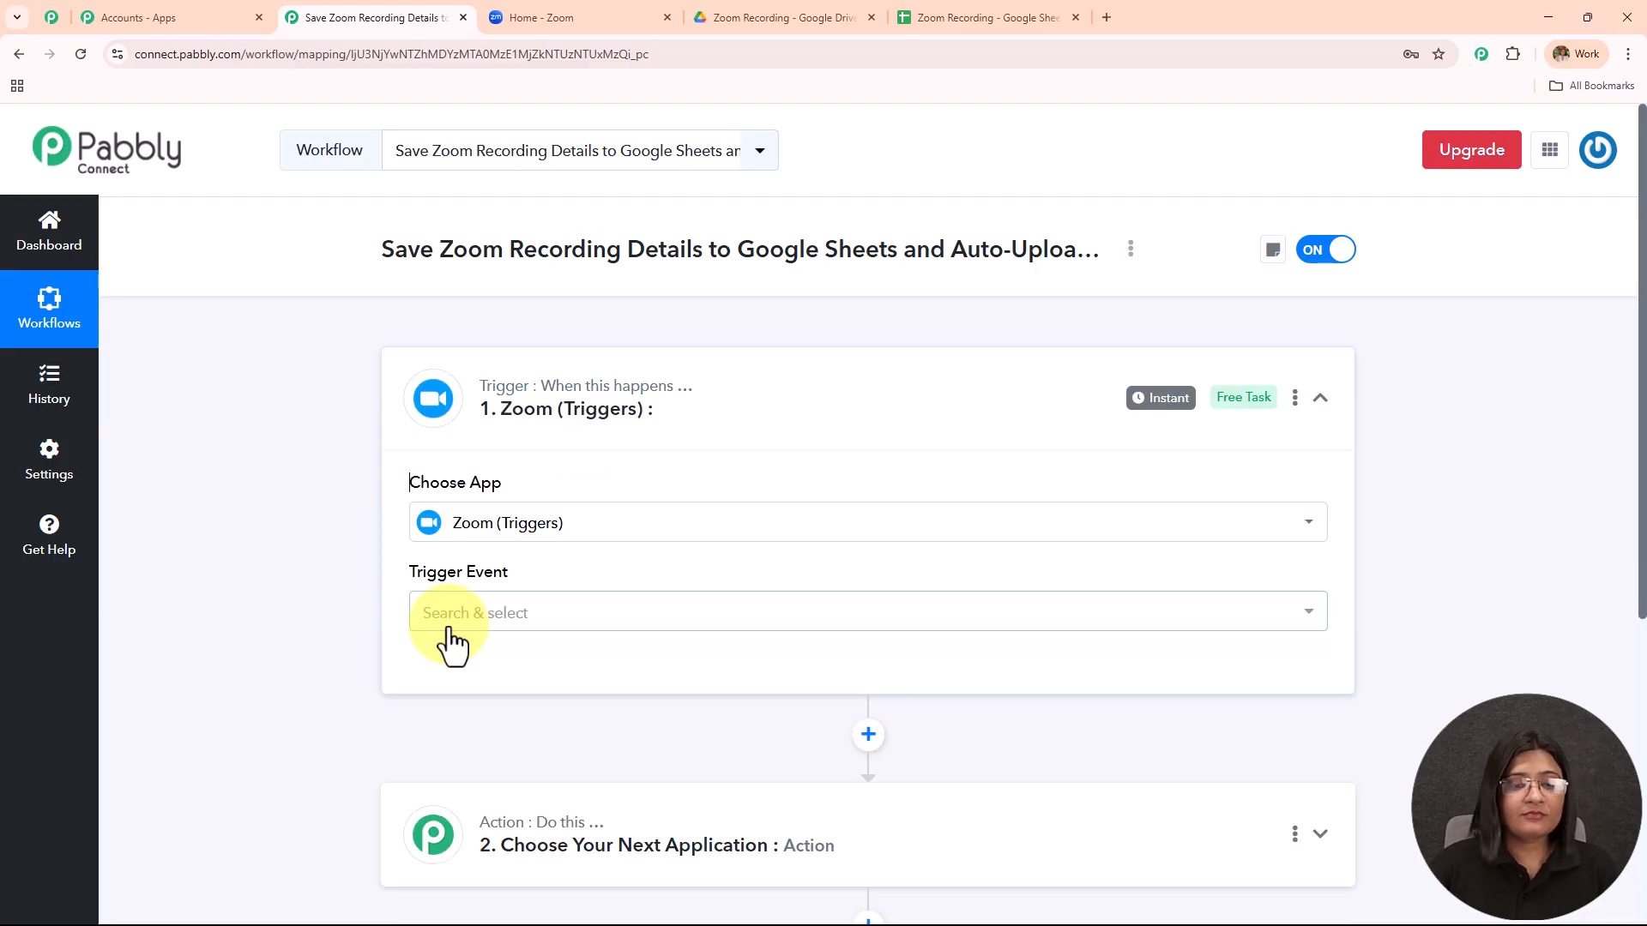
{"action": "left_click", "coordinate": [448, 628]}
{"action": "left_click", "coordinate": [460, 729]}
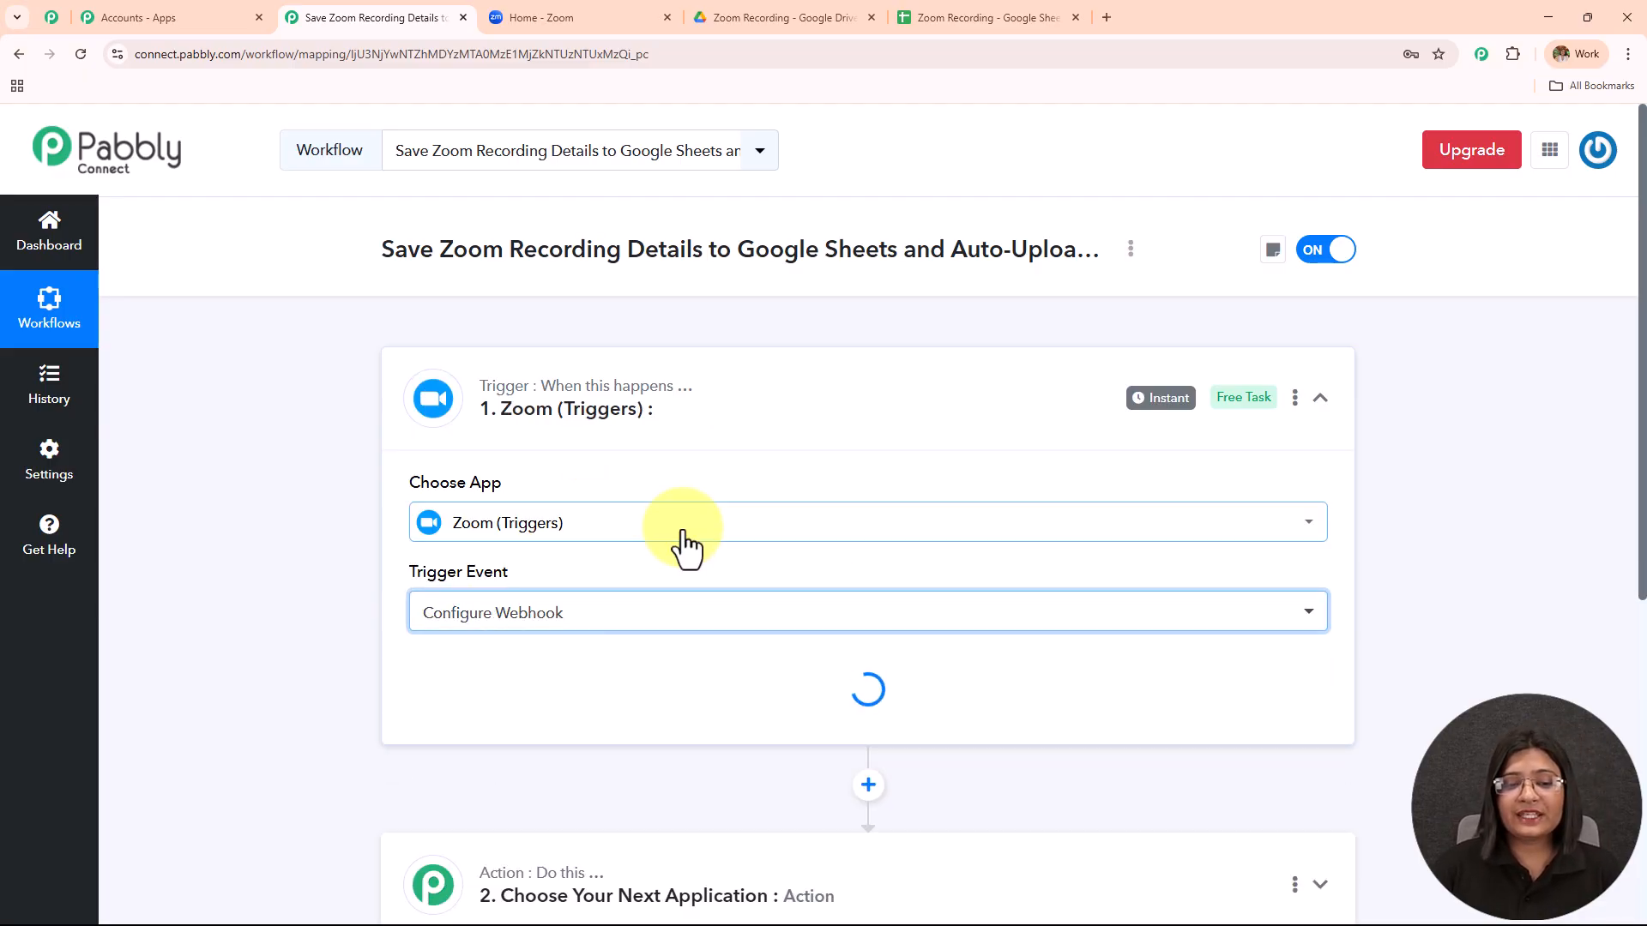
{"action": "left_click", "coordinate": [479, 675]}
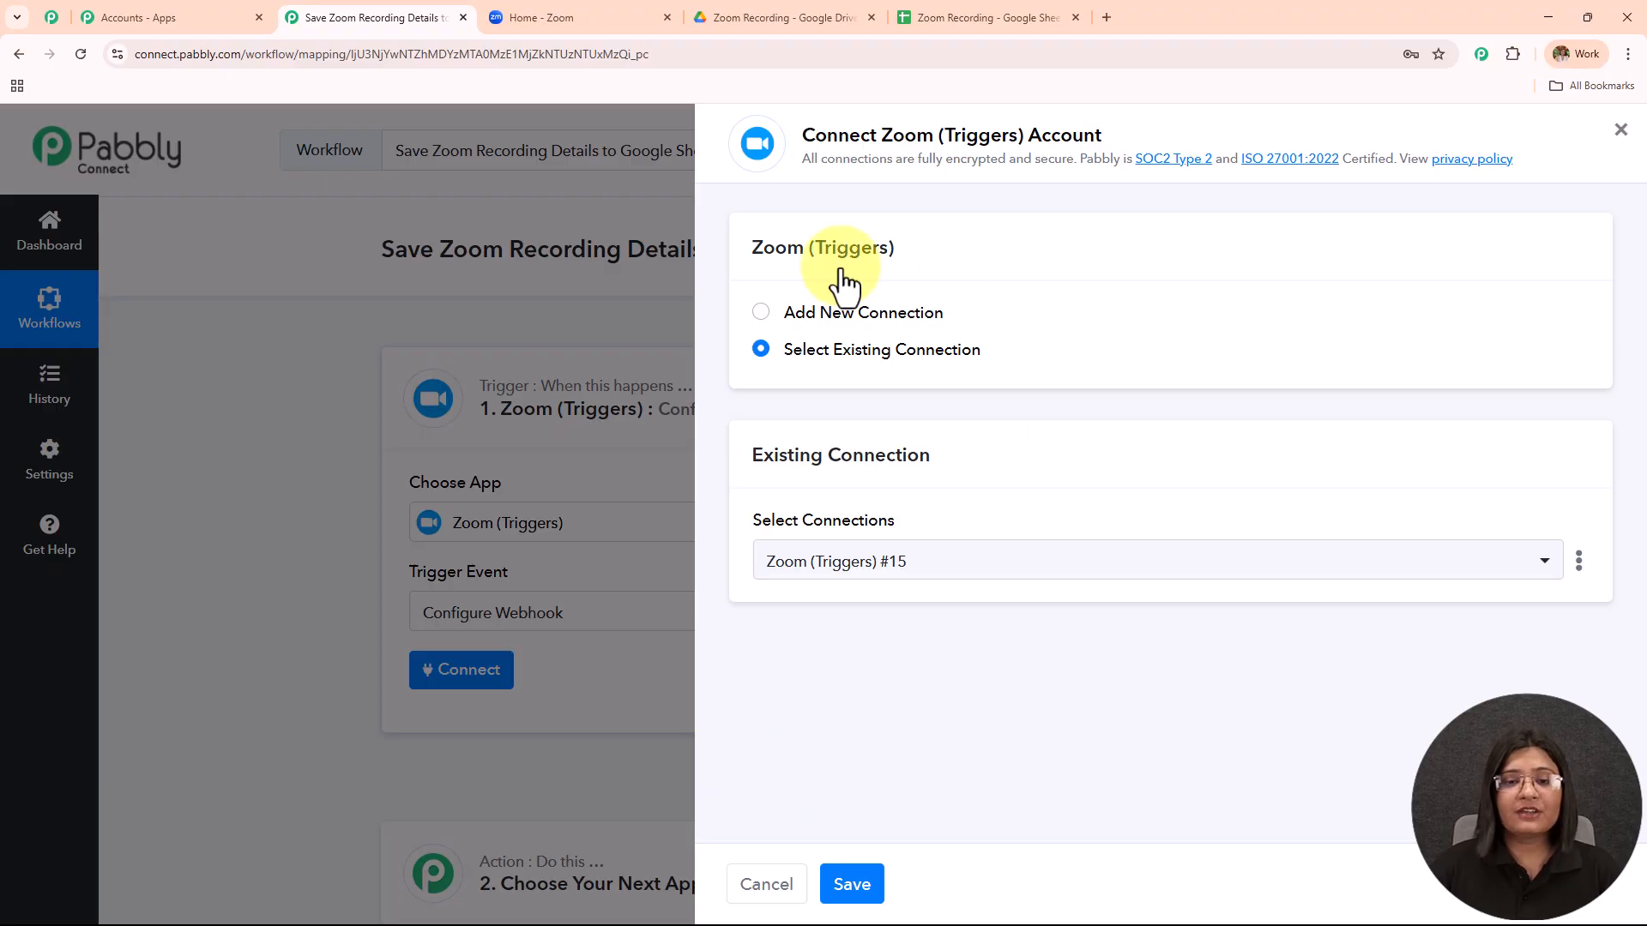
Add a new Zoom (Triggers) #16 connection, review its setup guide and video, then go to the Zoom home page.
{"action": "left_click", "coordinate": [763, 314]}
{"action": "scroll", "coordinate": [999, 338], "scroll_direction": "down", "scroll_amount": 1}
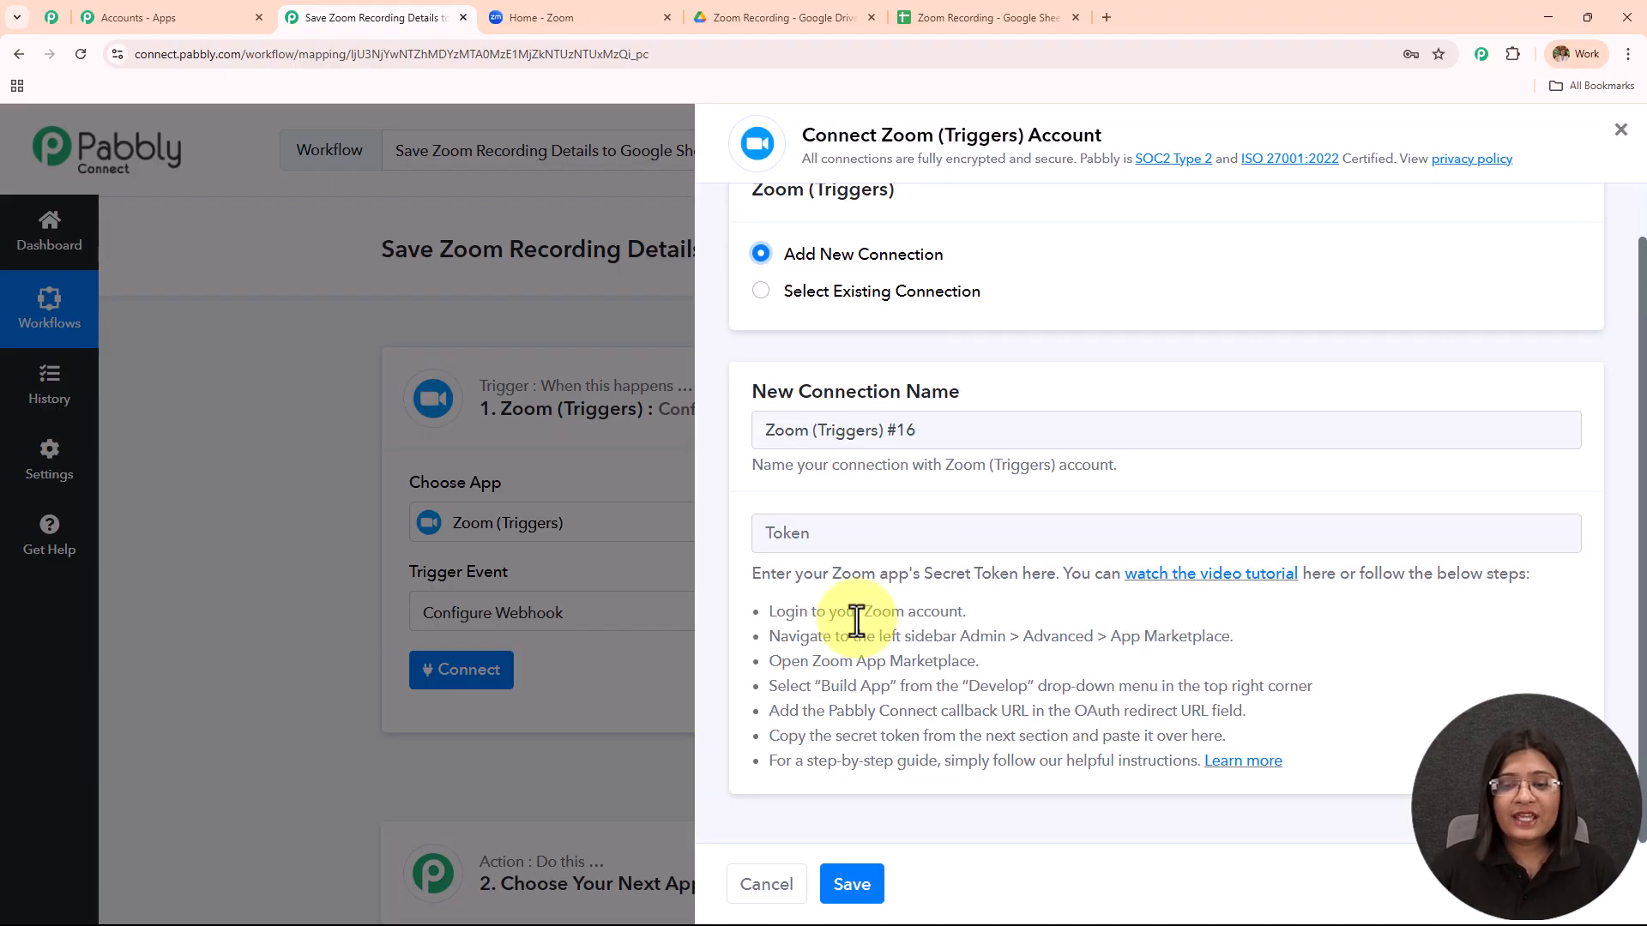
{"action": "left_click_drag", "start_coordinate": [758, 605], "coordinate": [1331, 753]}
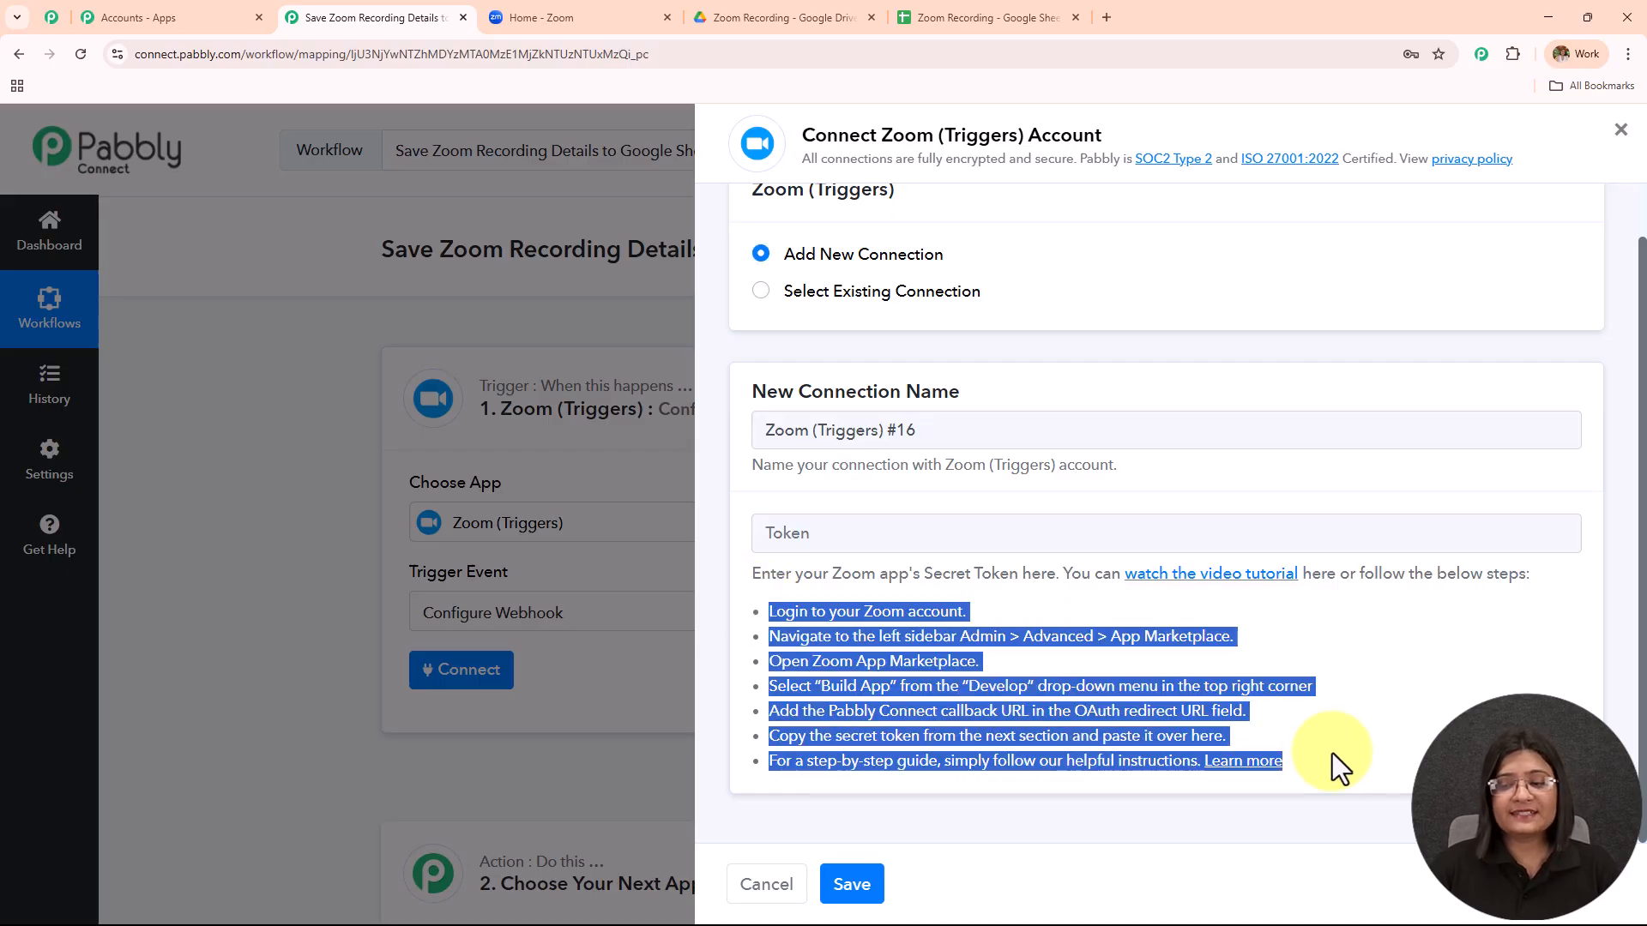
{"action": "left_click", "coordinate": [1341, 678]}
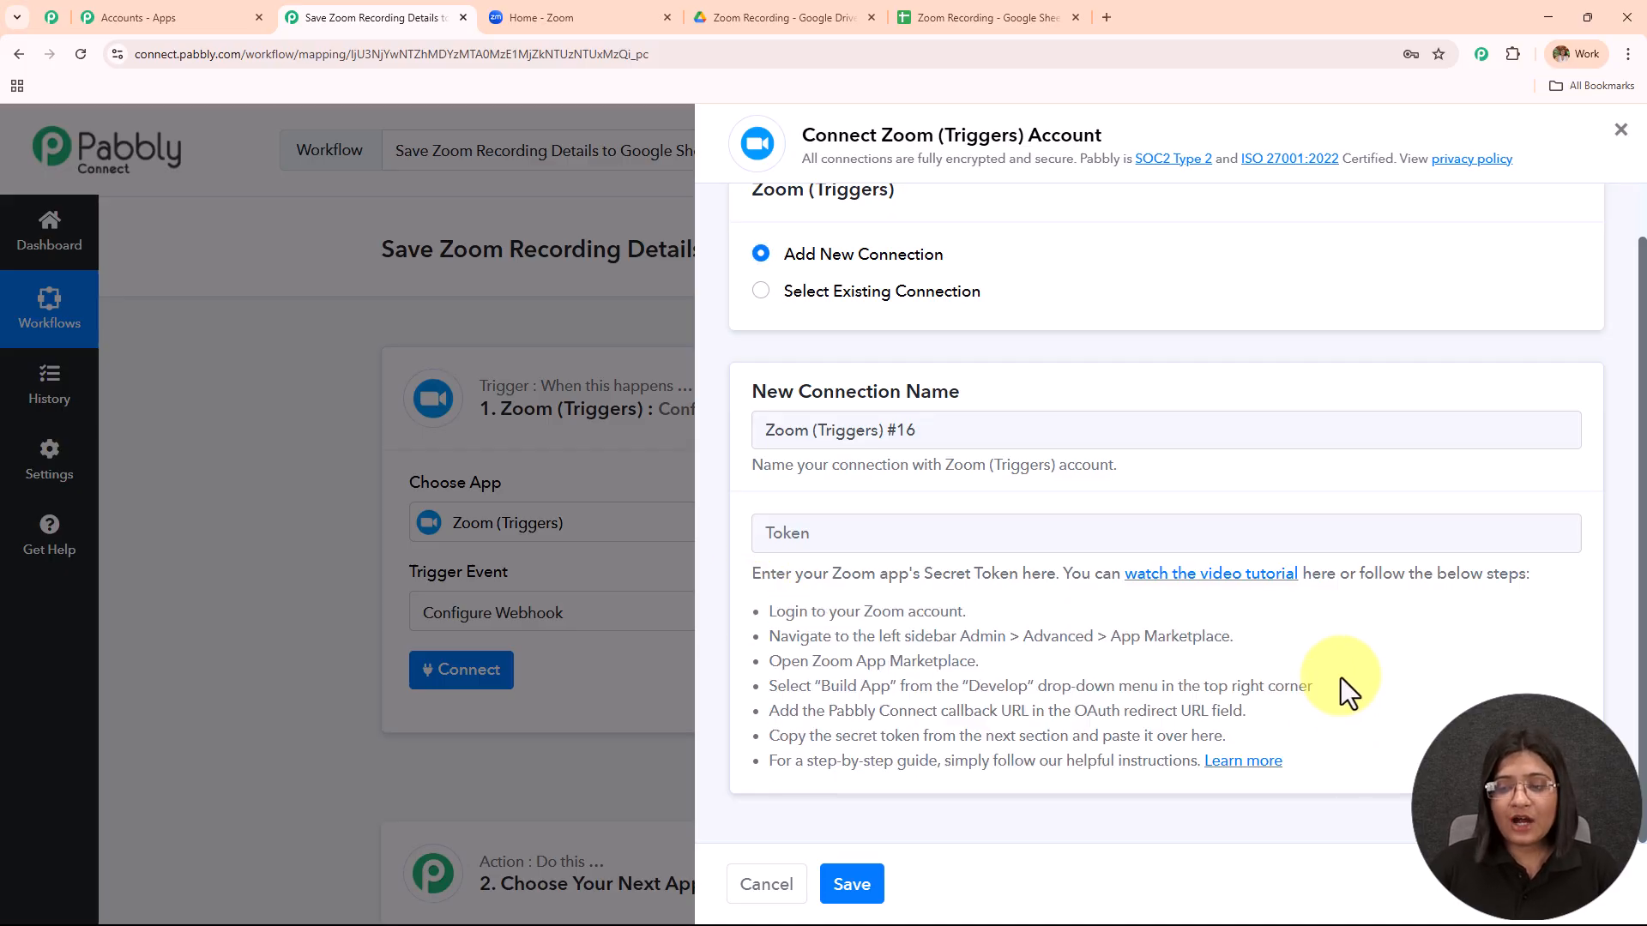
{"action": "left_click", "coordinate": [1186, 584]}
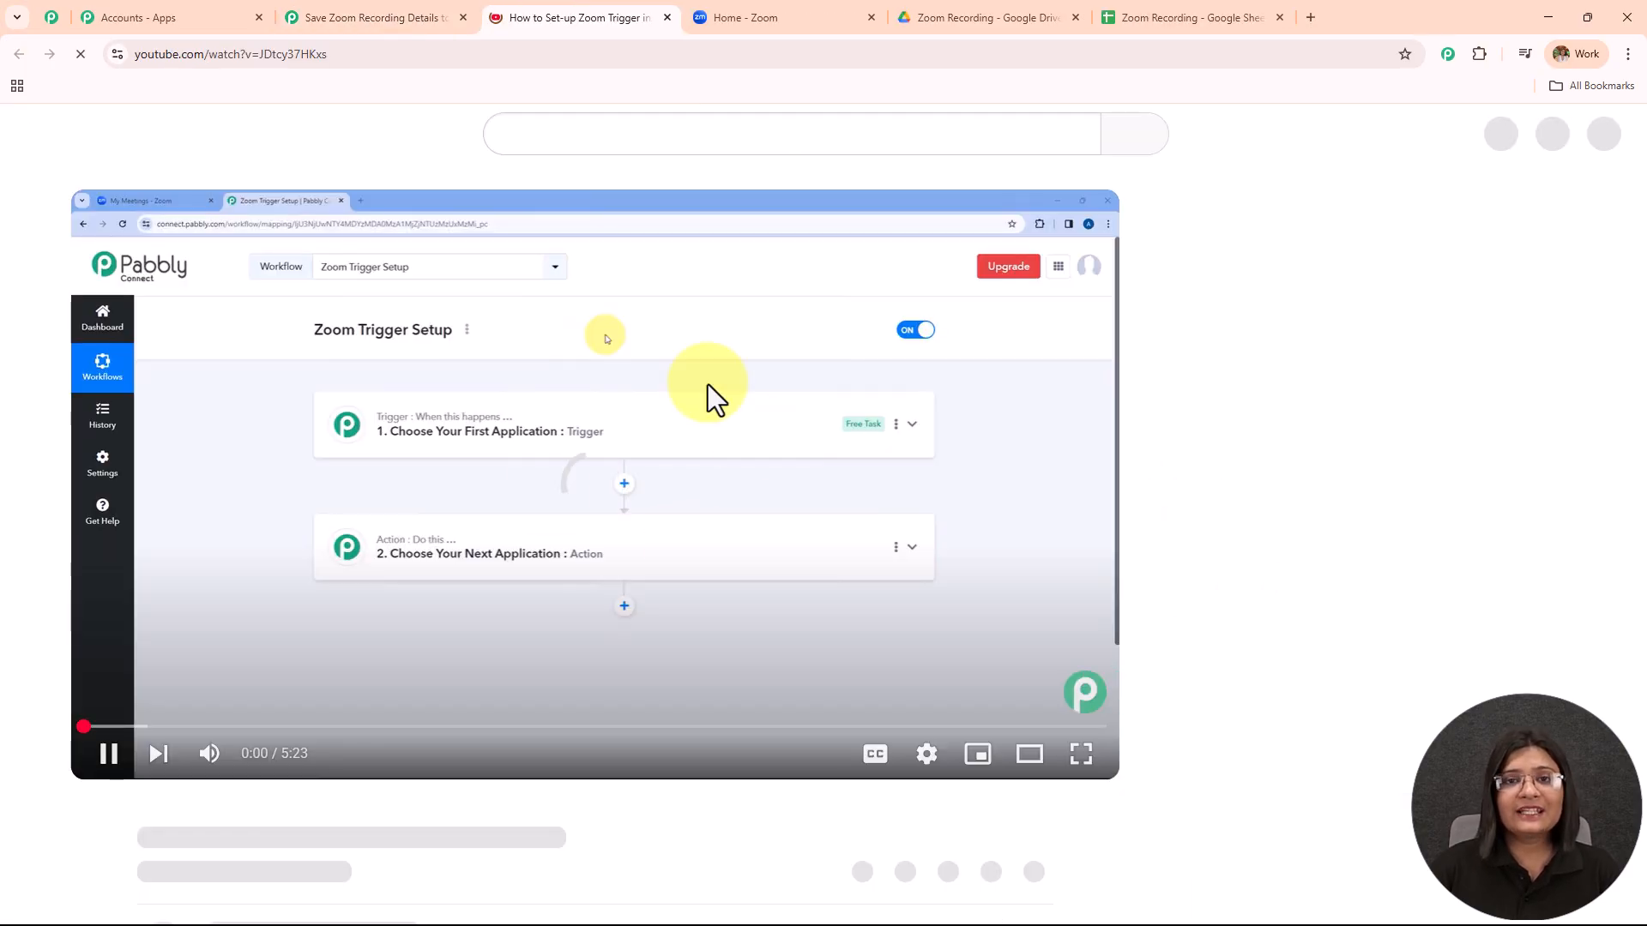
{"action": "left_click", "coordinate": [669, 17]}
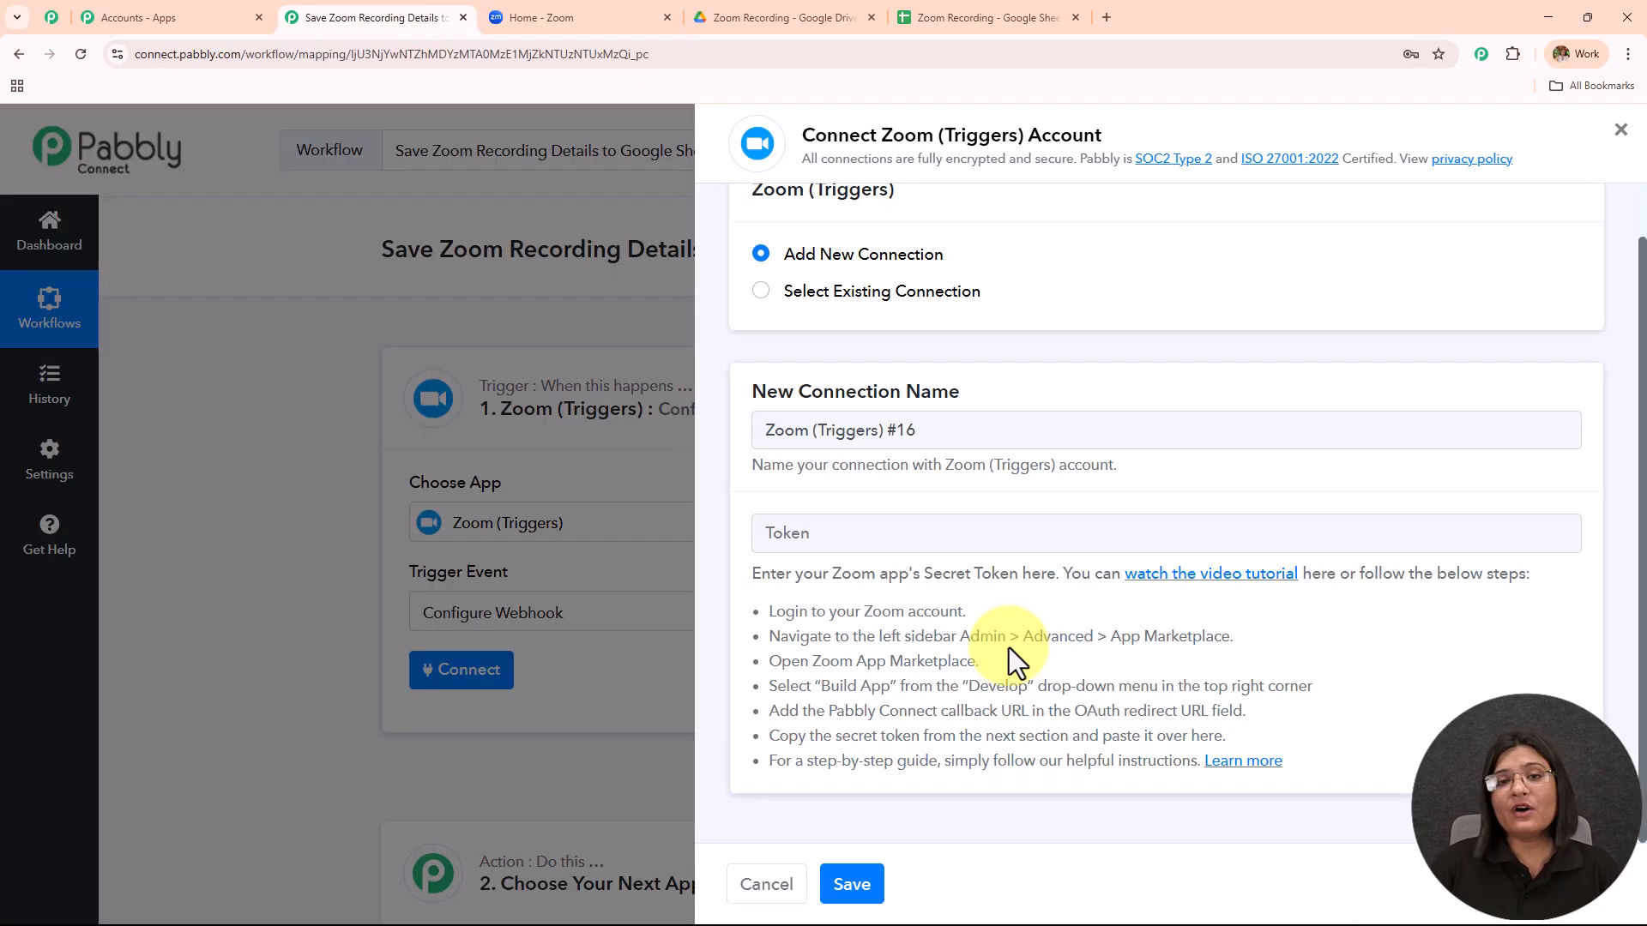
{"action": "left_click", "coordinate": [609, 15]}
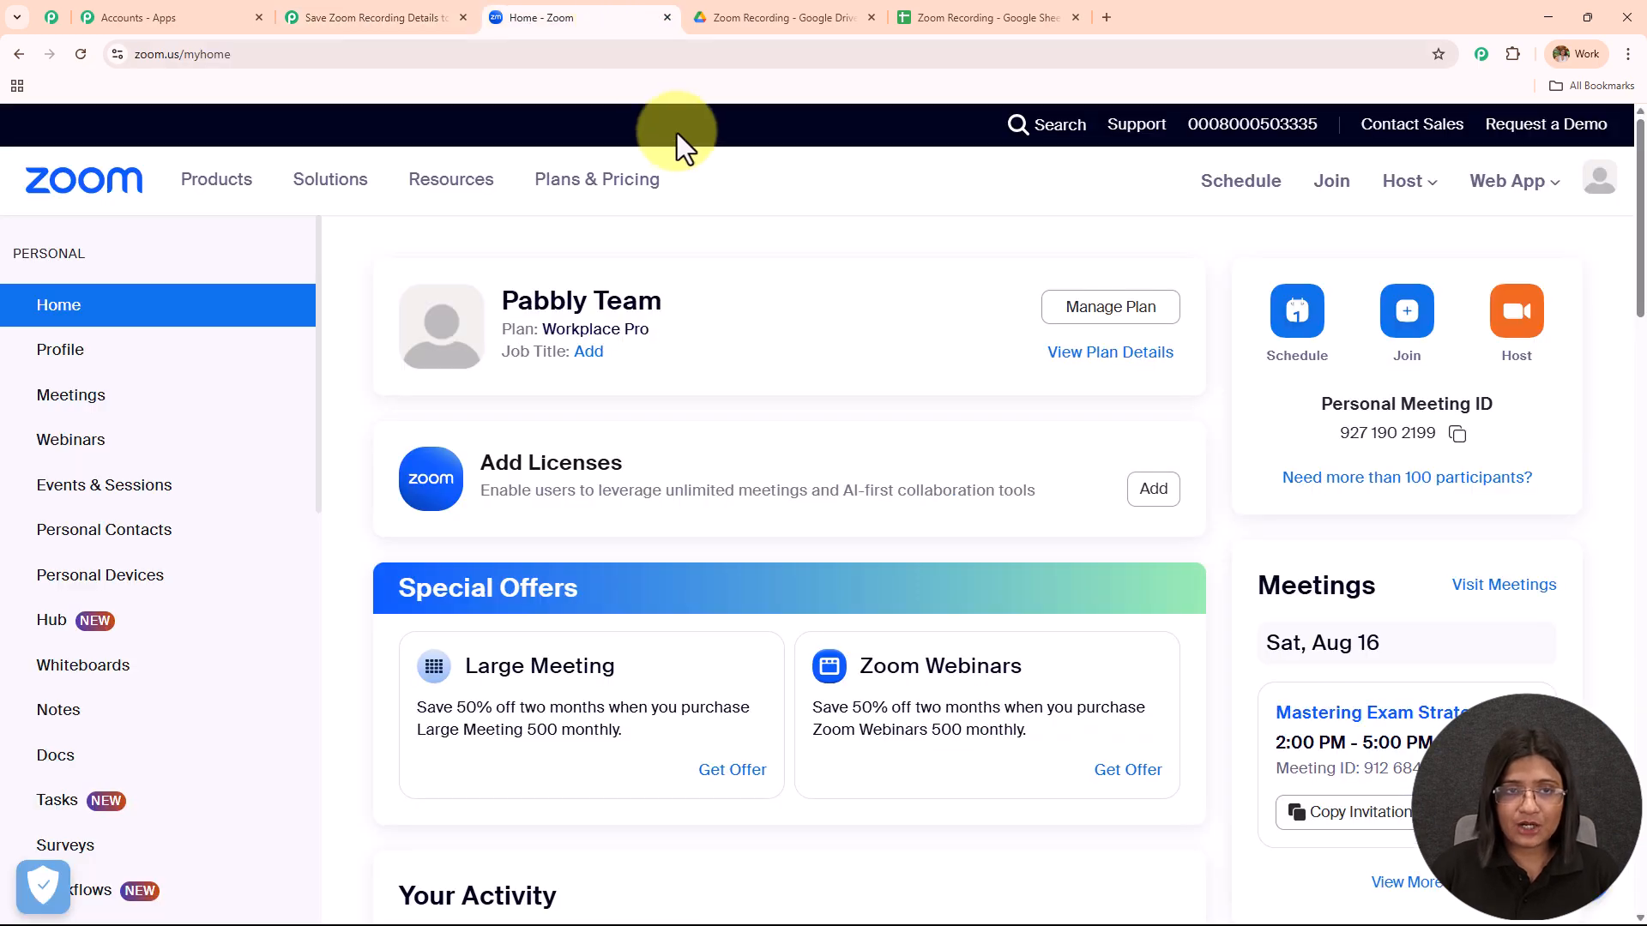
Open the Zoom App Marketplace from the Advanced section of the Zoom sidebar.
{"action": "left_click", "coordinate": [328, 16]}
{"action": "left_click", "coordinate": [600, 10]}
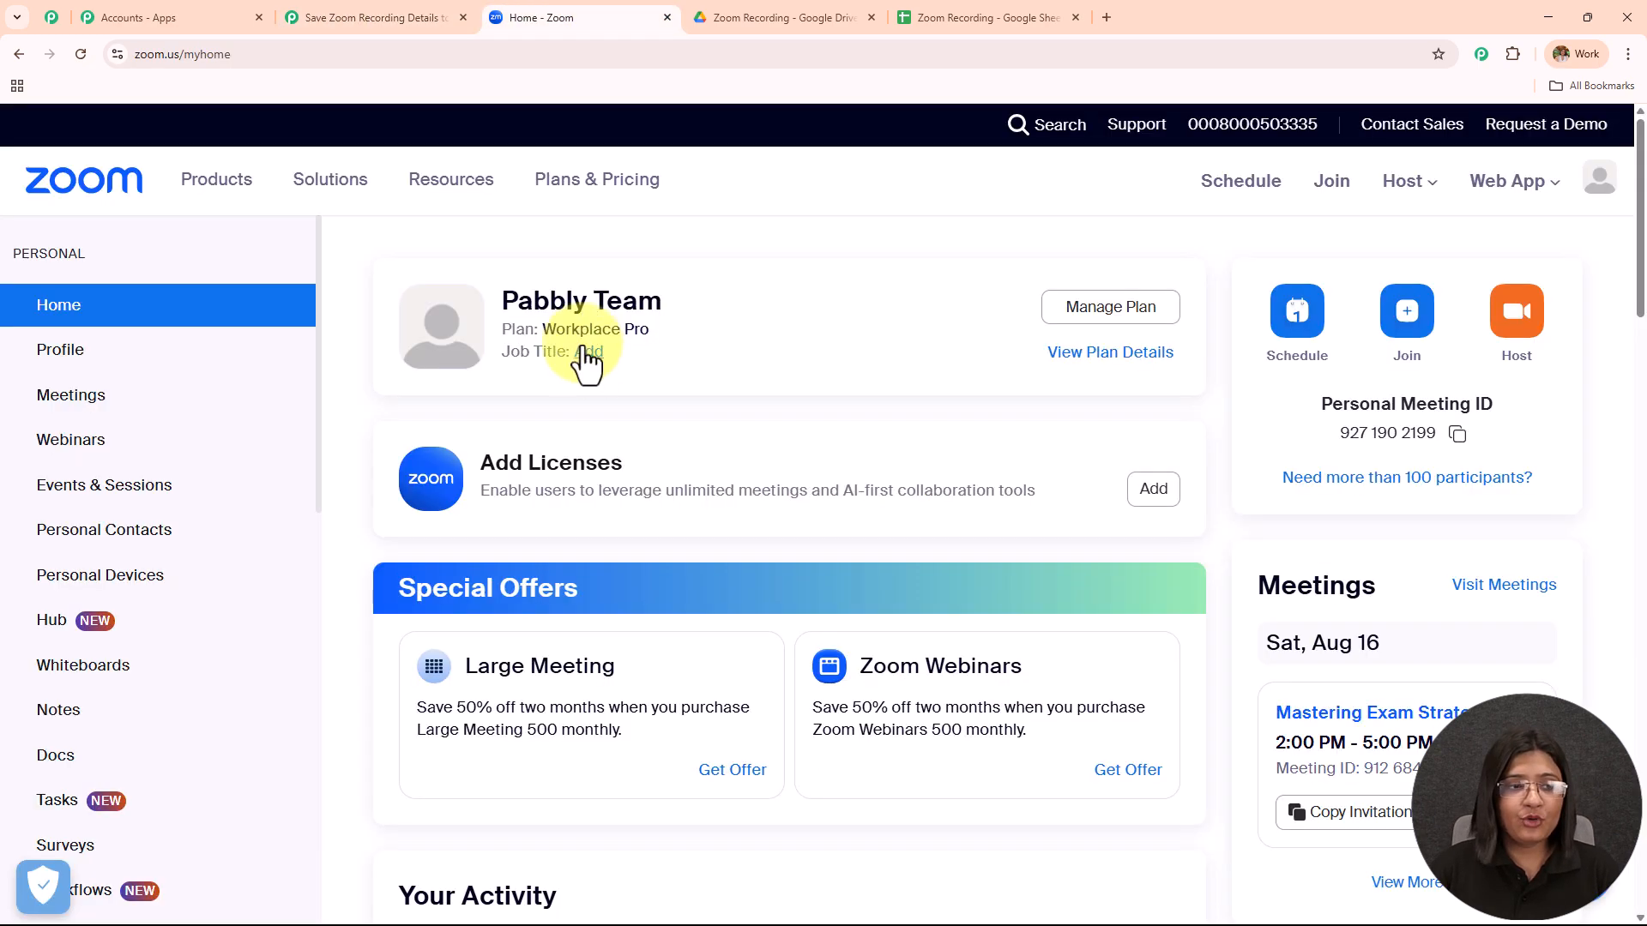
{"action": "scroll", "coordinate": [168, 444], "scroll_direction": "down", "scroll_amount": 7}
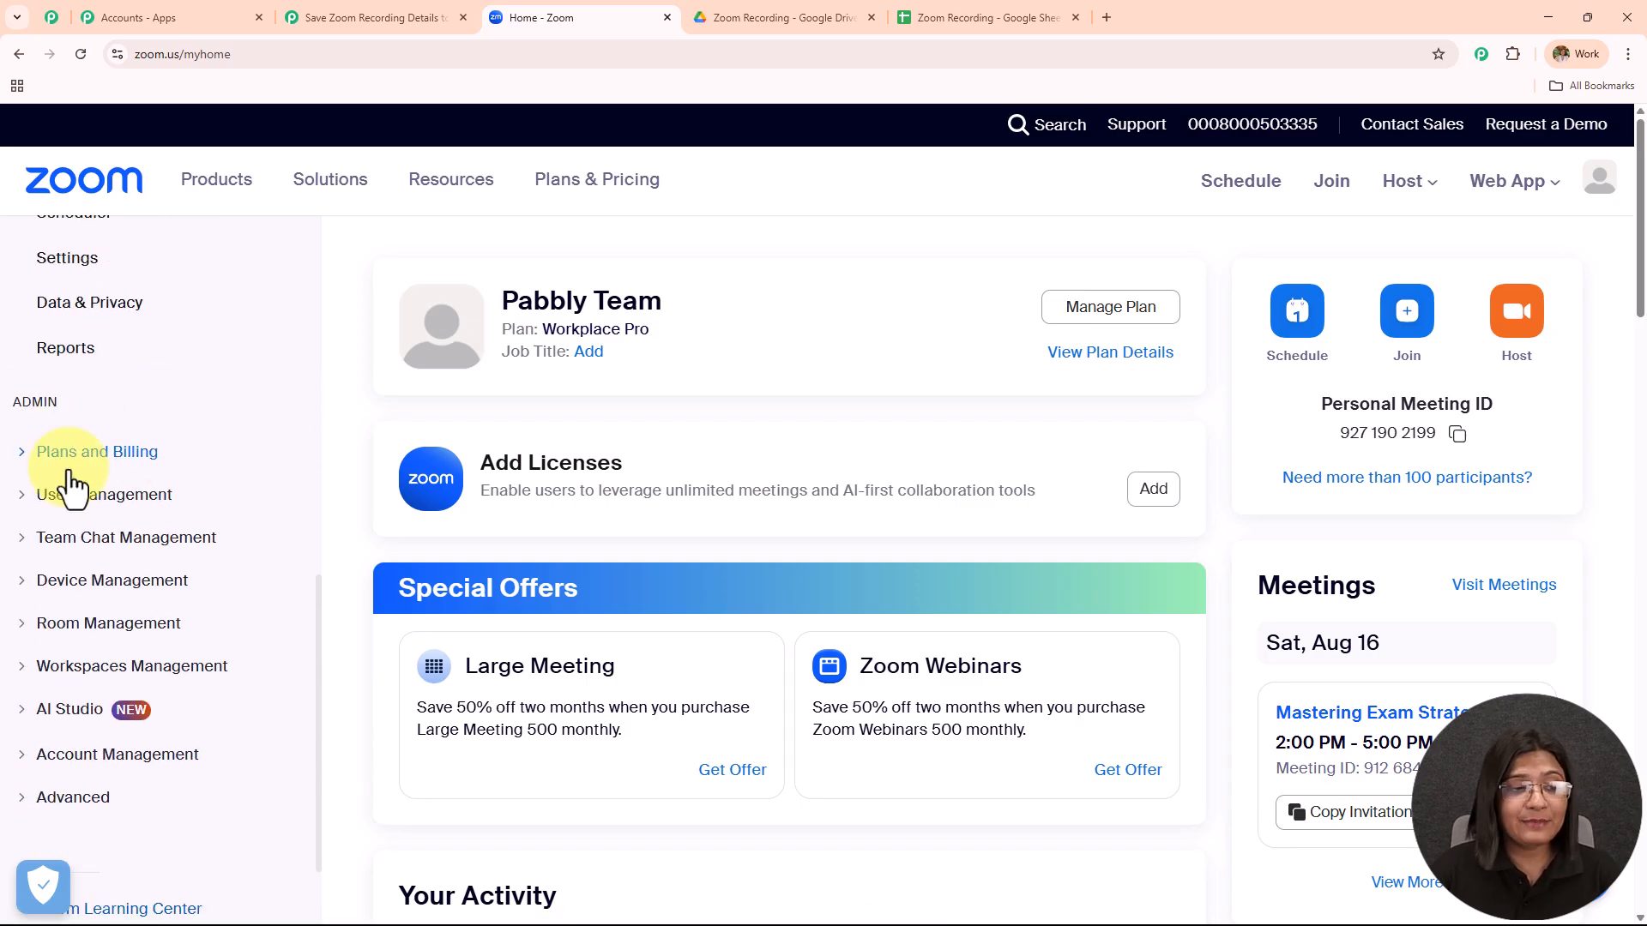
{"action": "left_click", "coordinate": [81, 799]}
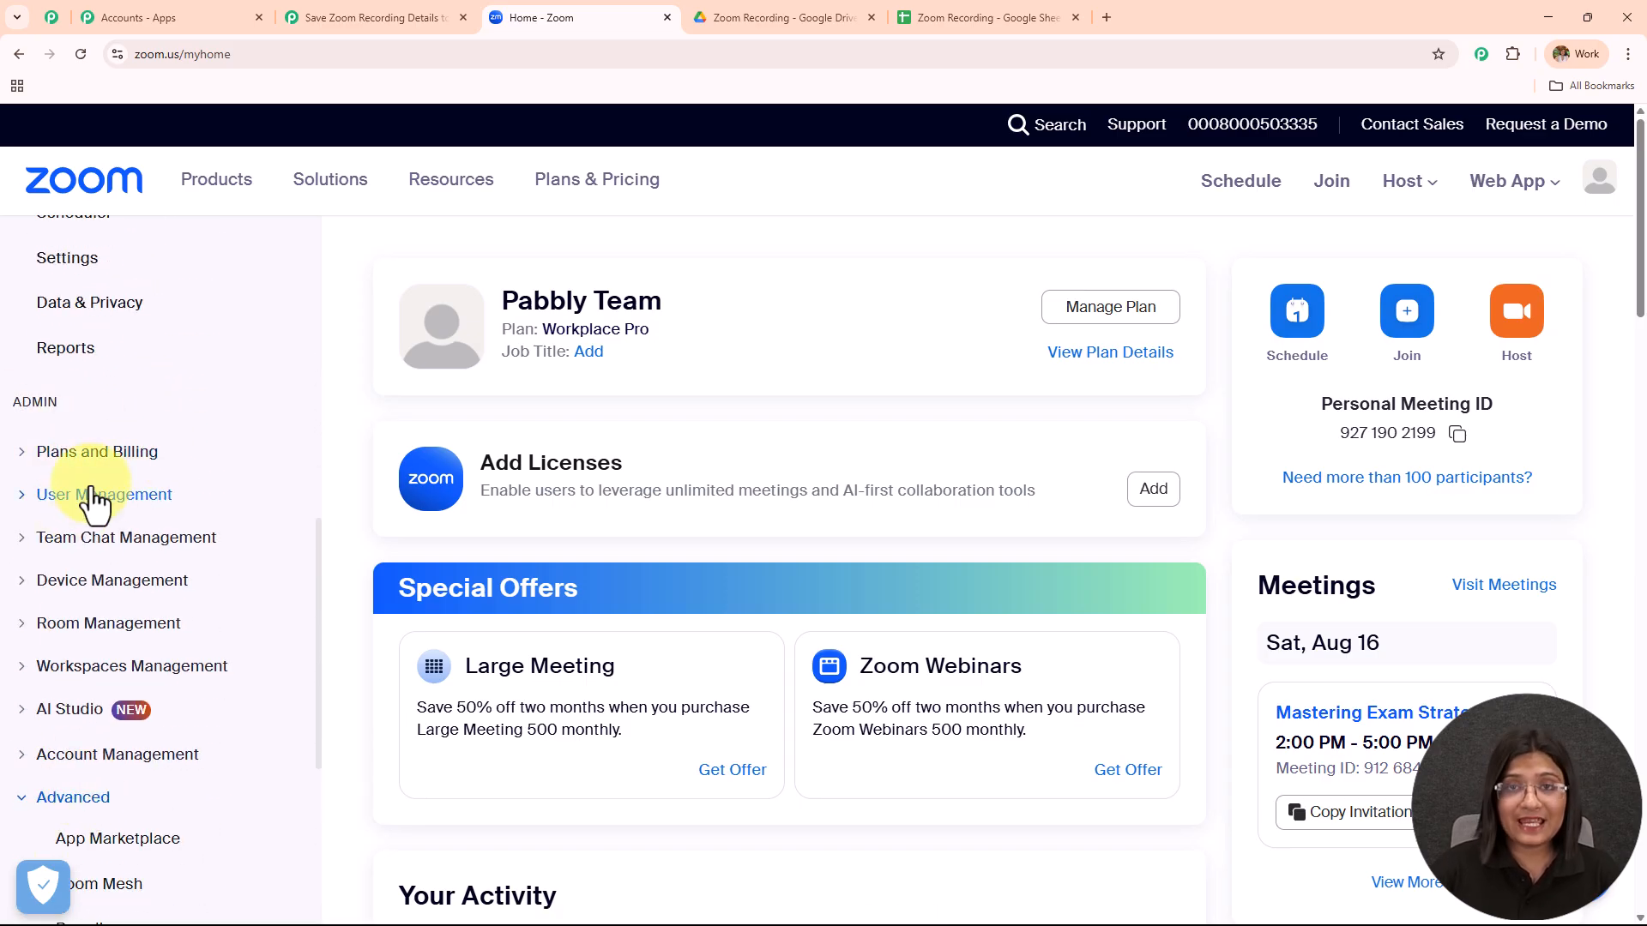
{"action": "scroll", "coordinate": [99, 489], "scroll_direction": "down", "scroll_amount": 3}
{"action": "left_click", "coordinate": [103, 582]}
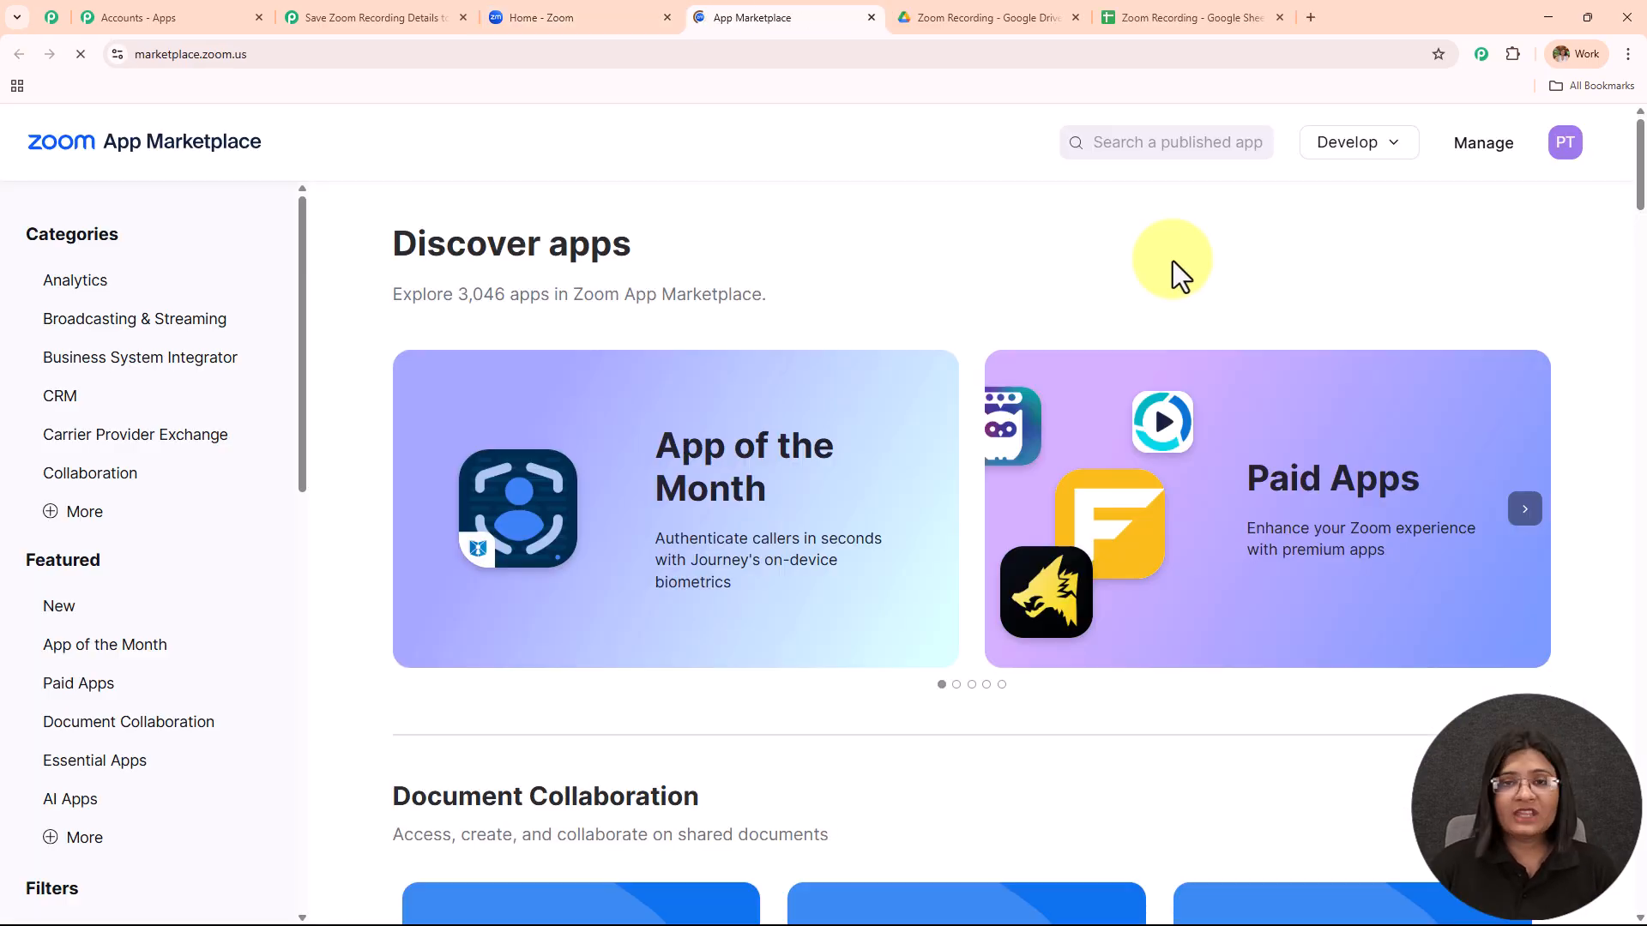
Build a new General App named Zoom to Drive and locate its OAuth Redirect URL setting.
{"action": "left_click", "coordinate": [1344, 144]}
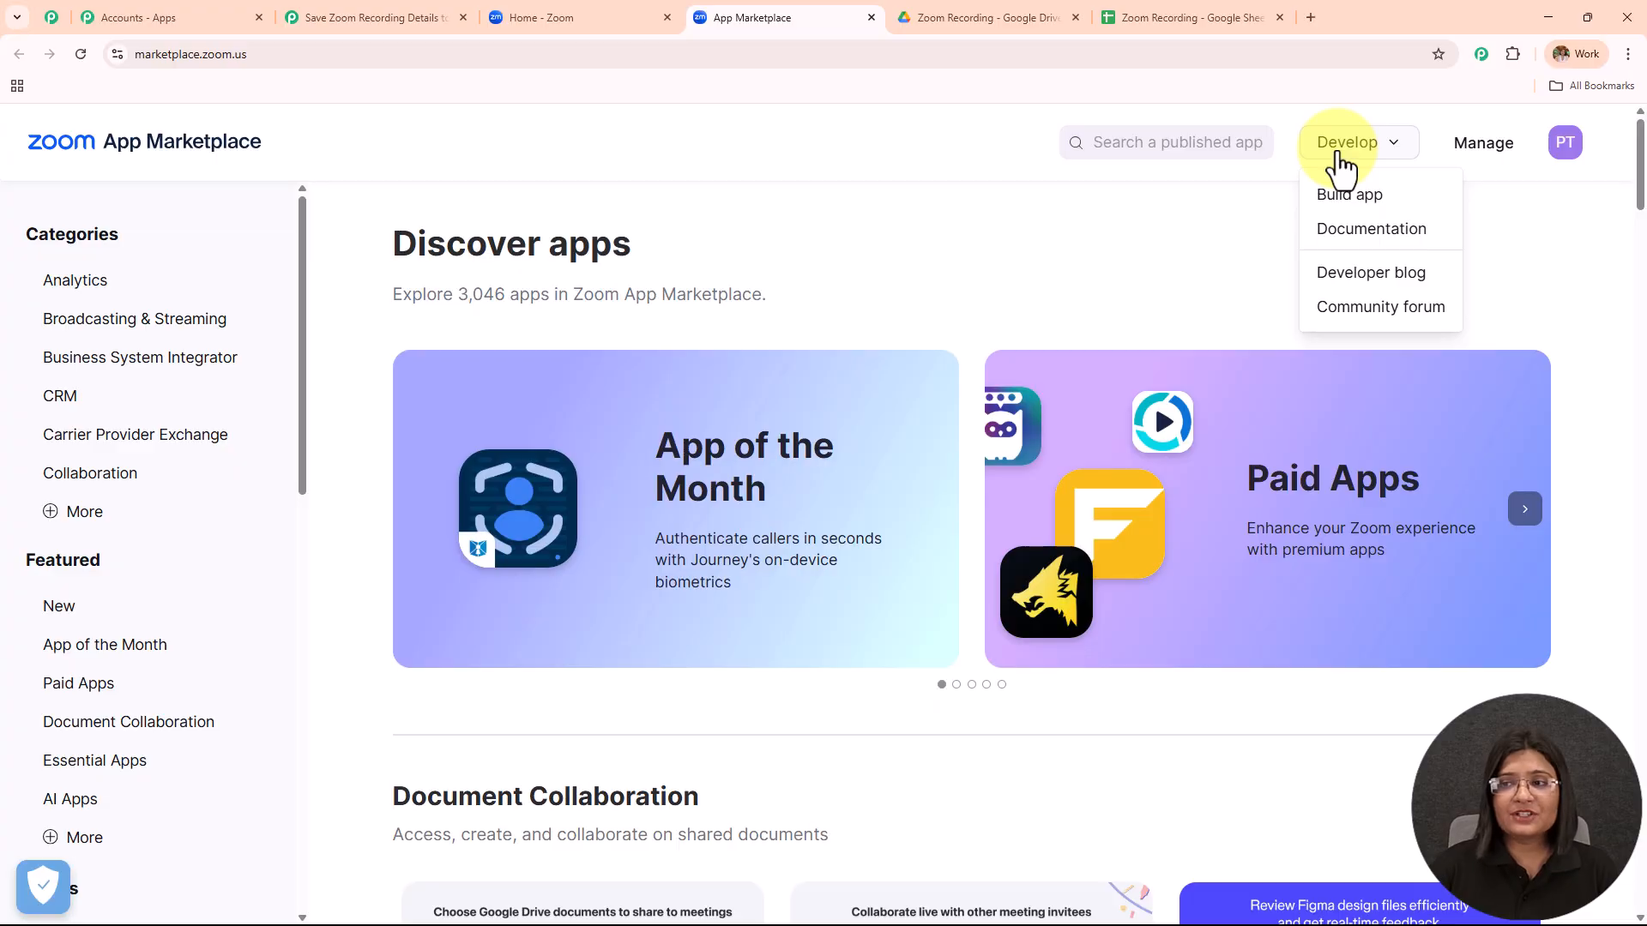
{"action": "left_click", "coordinate": [1363, 204]}
{"action": "left_click", "coordinate": [601, 331]}
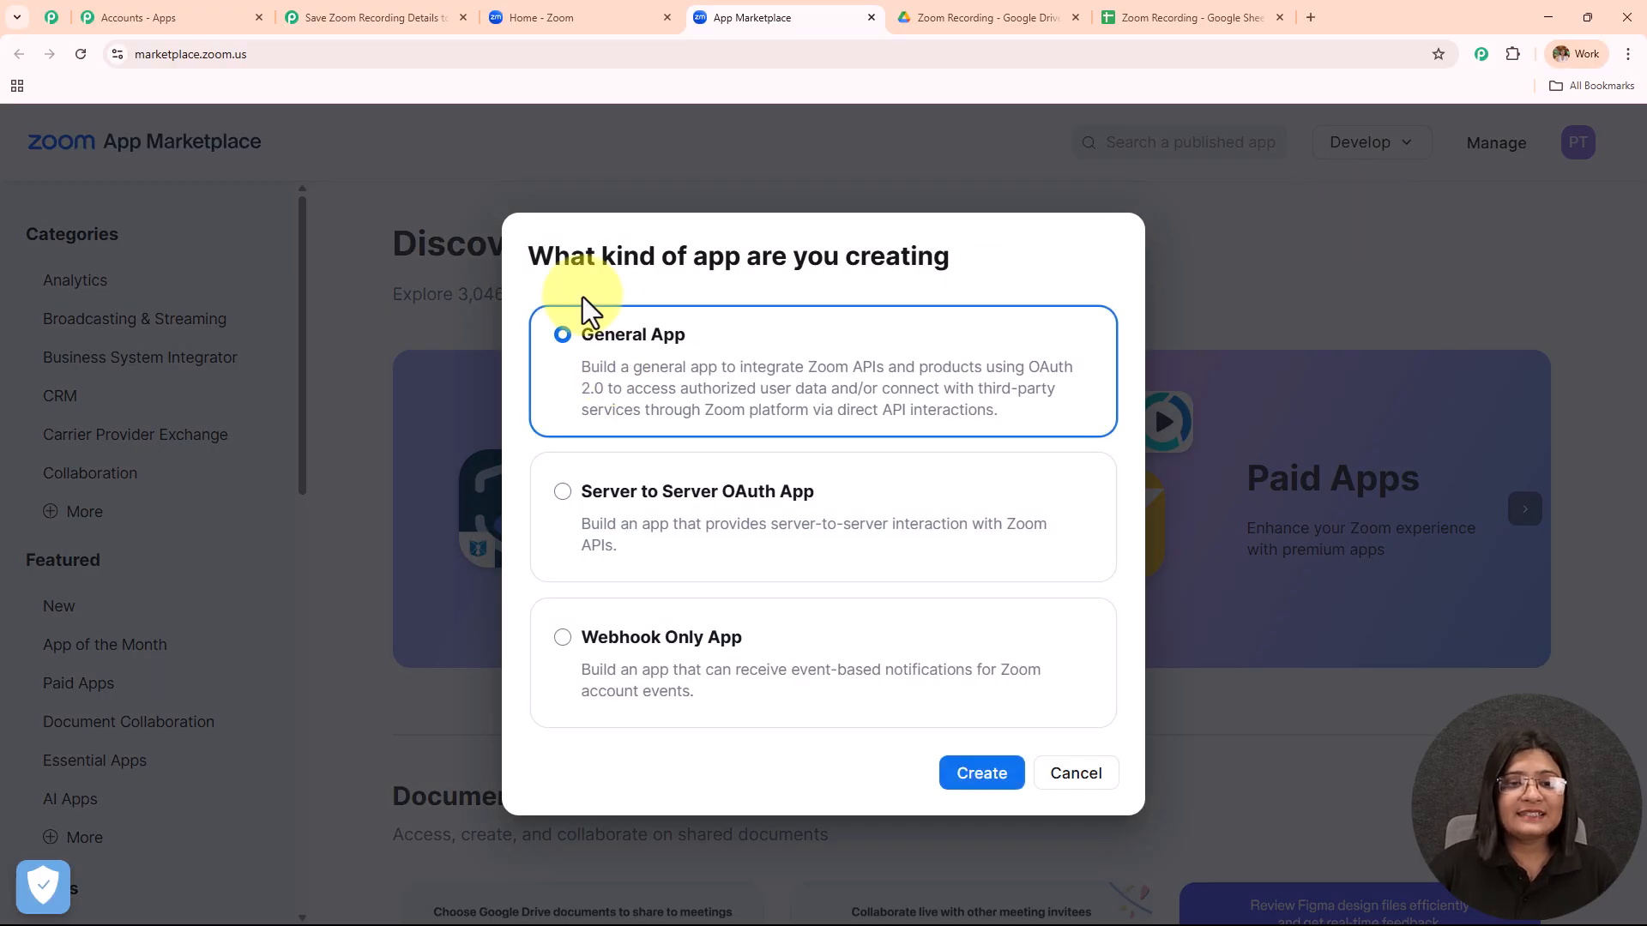
{"action": "left_click", "coordinate": [984, 776]}
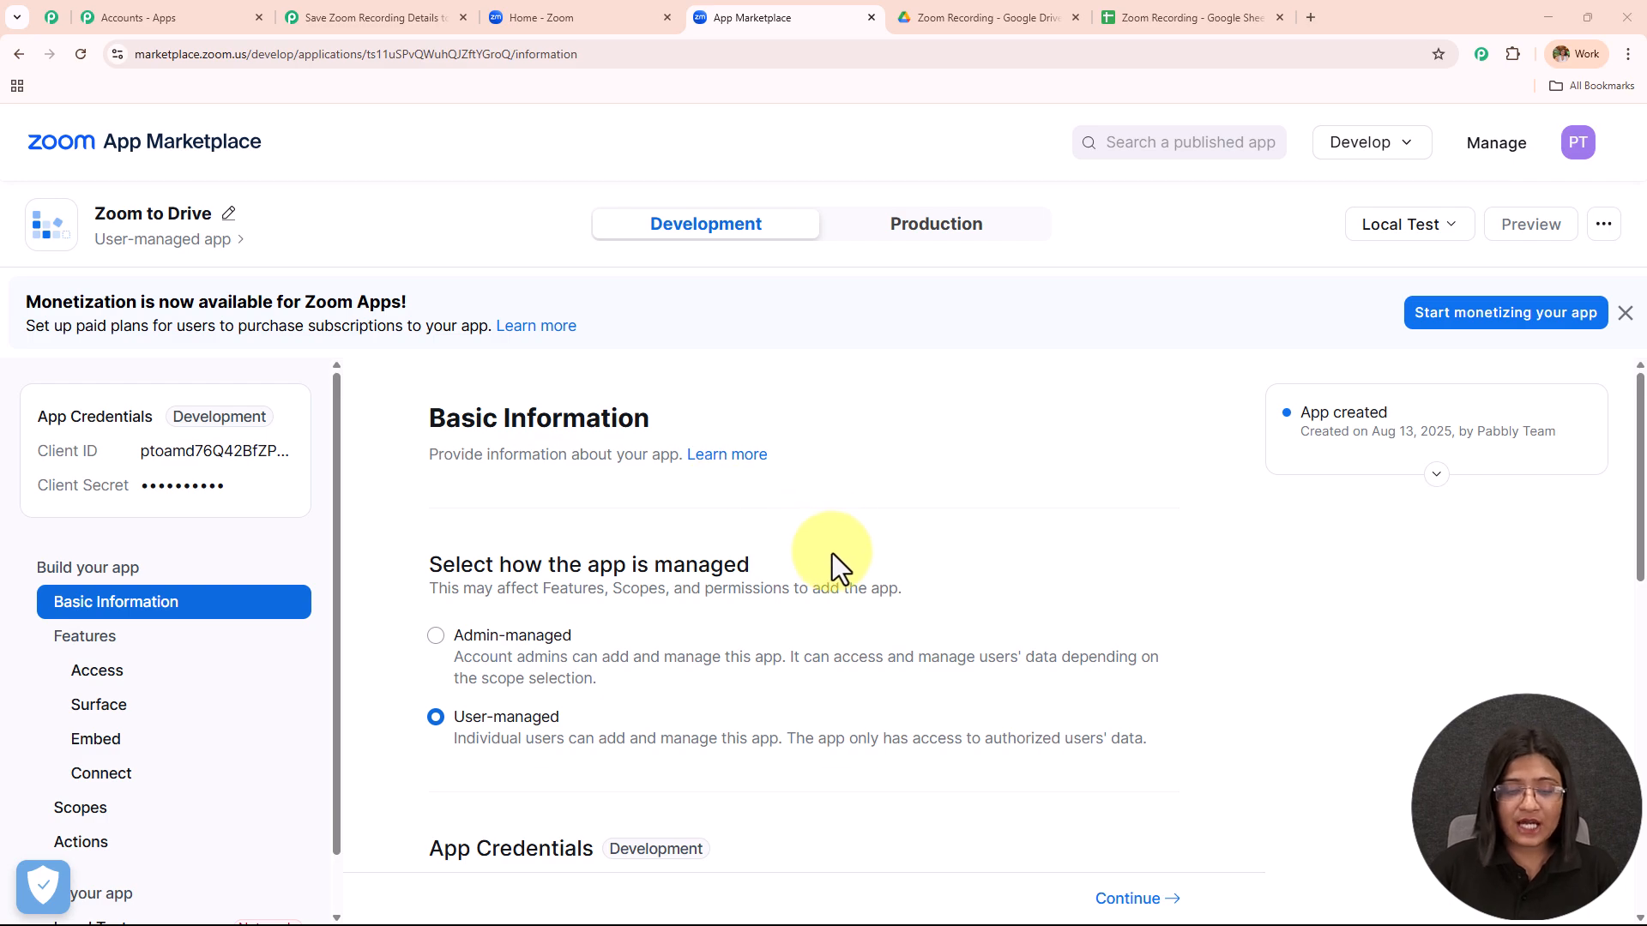
{"action": "scroll", "coordinate": [832, 553], "scroll_direction": "down", "scroll_amount": 10}
{"action": "left_click_drag", "start_coordinate": [426, 403], "coordinate": [617, 420]}
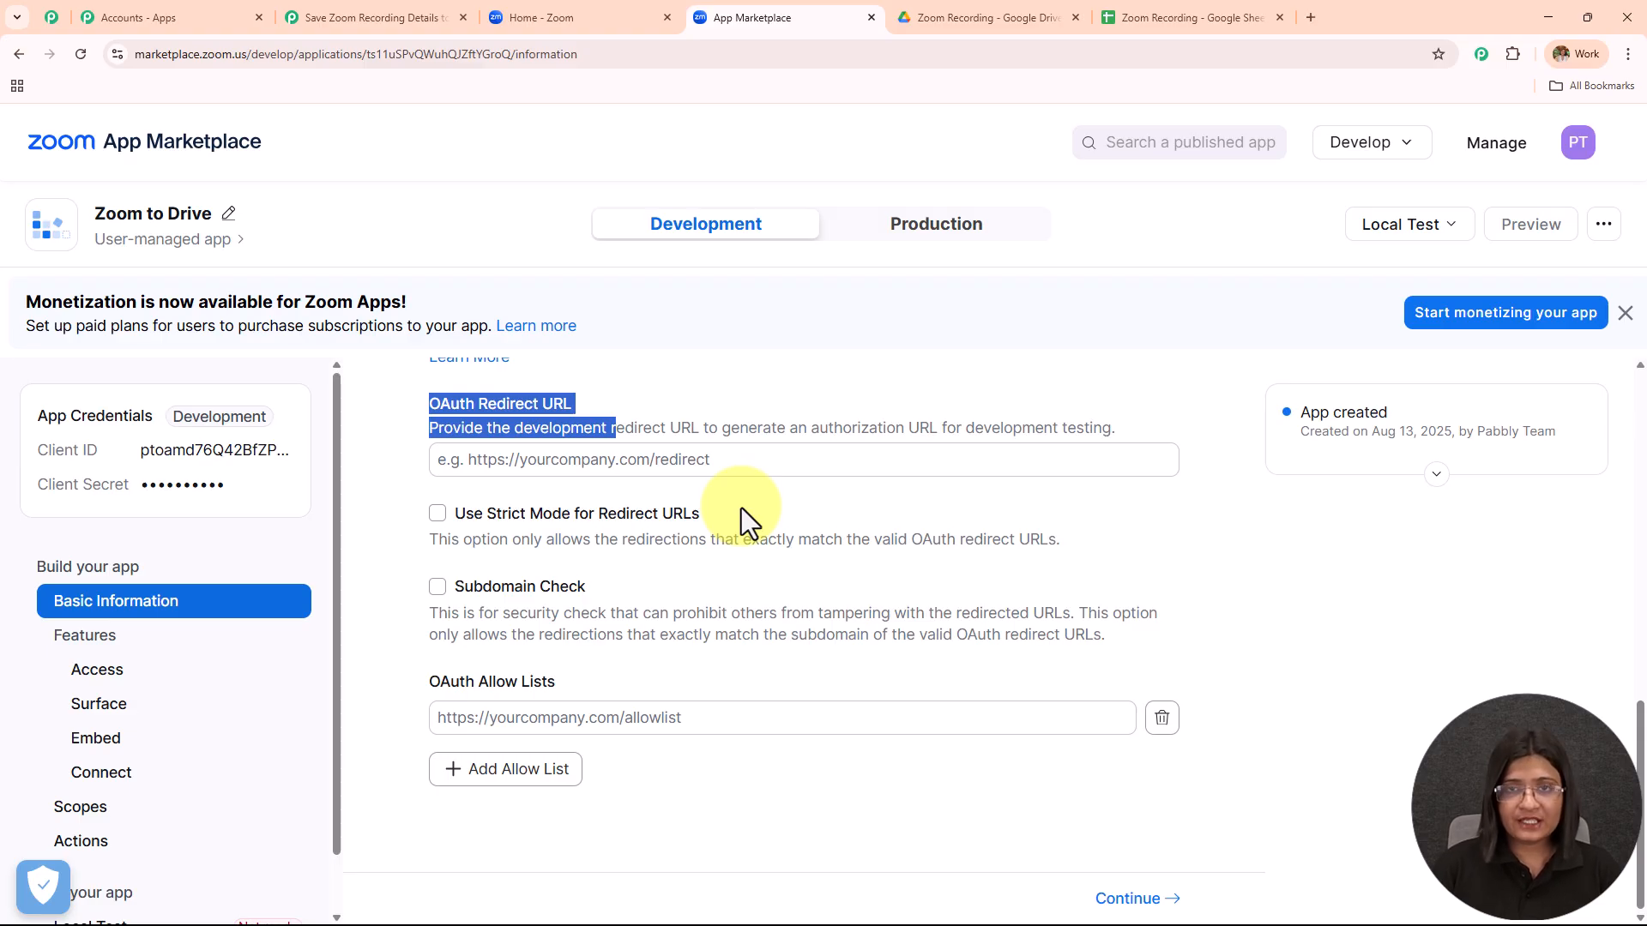
{"action": "left_click", "coordinate": [319, 9]}
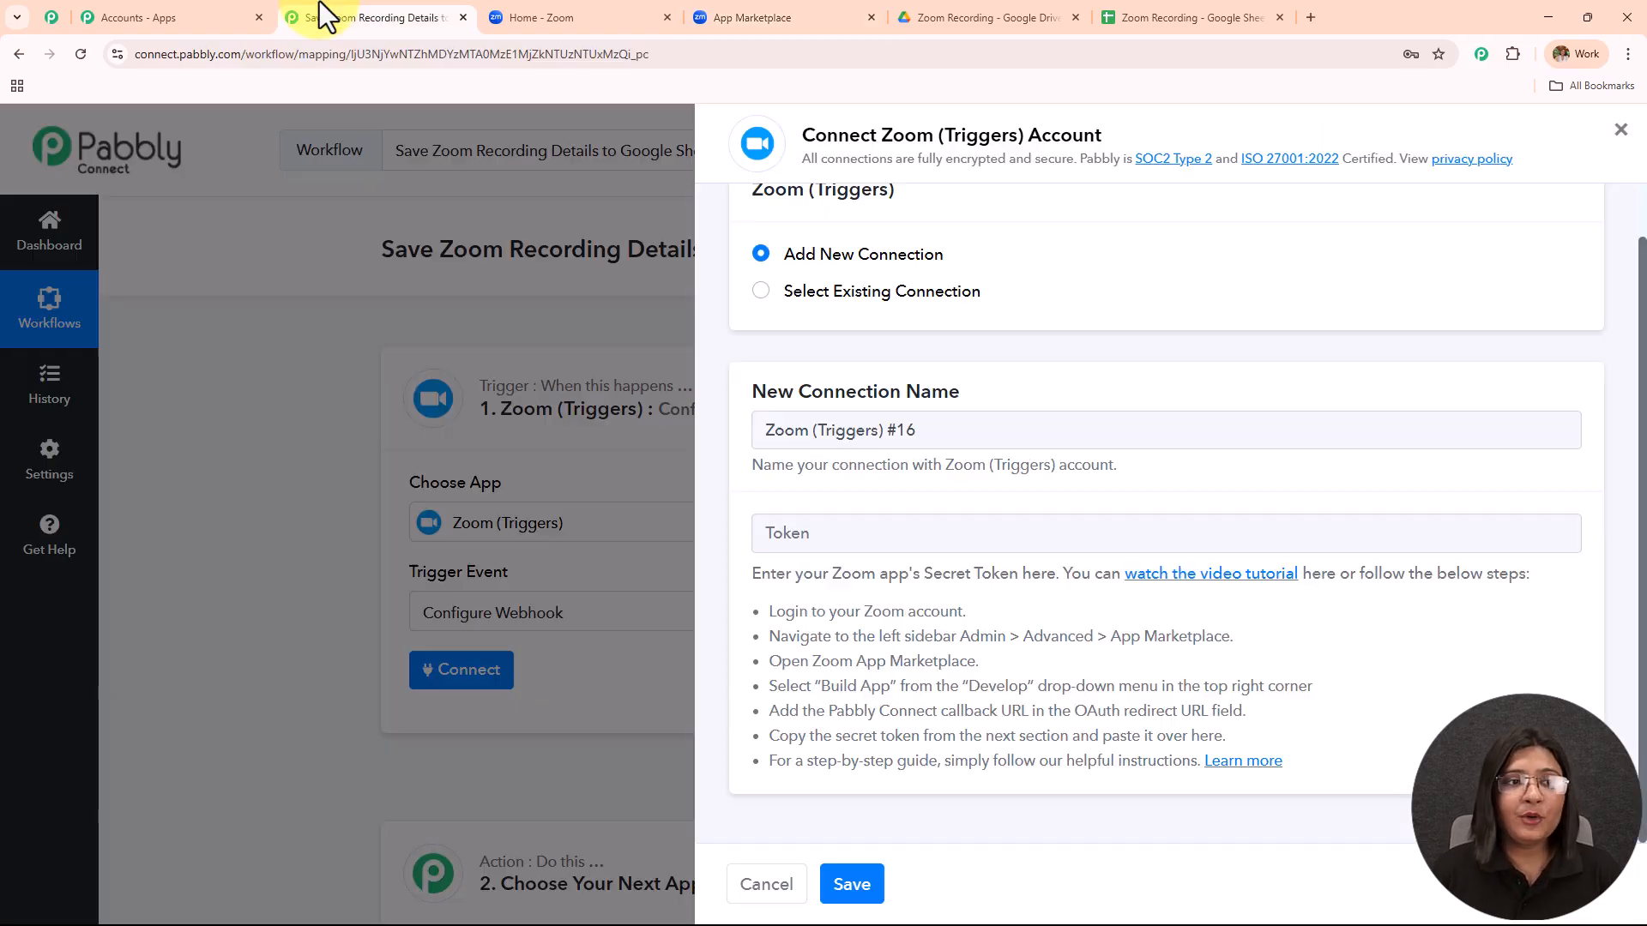
Find the Pabbly callback URL in the step-by-step Zoom connection guide.
{"action": "left_click", "coordinate": [1244, 763]}
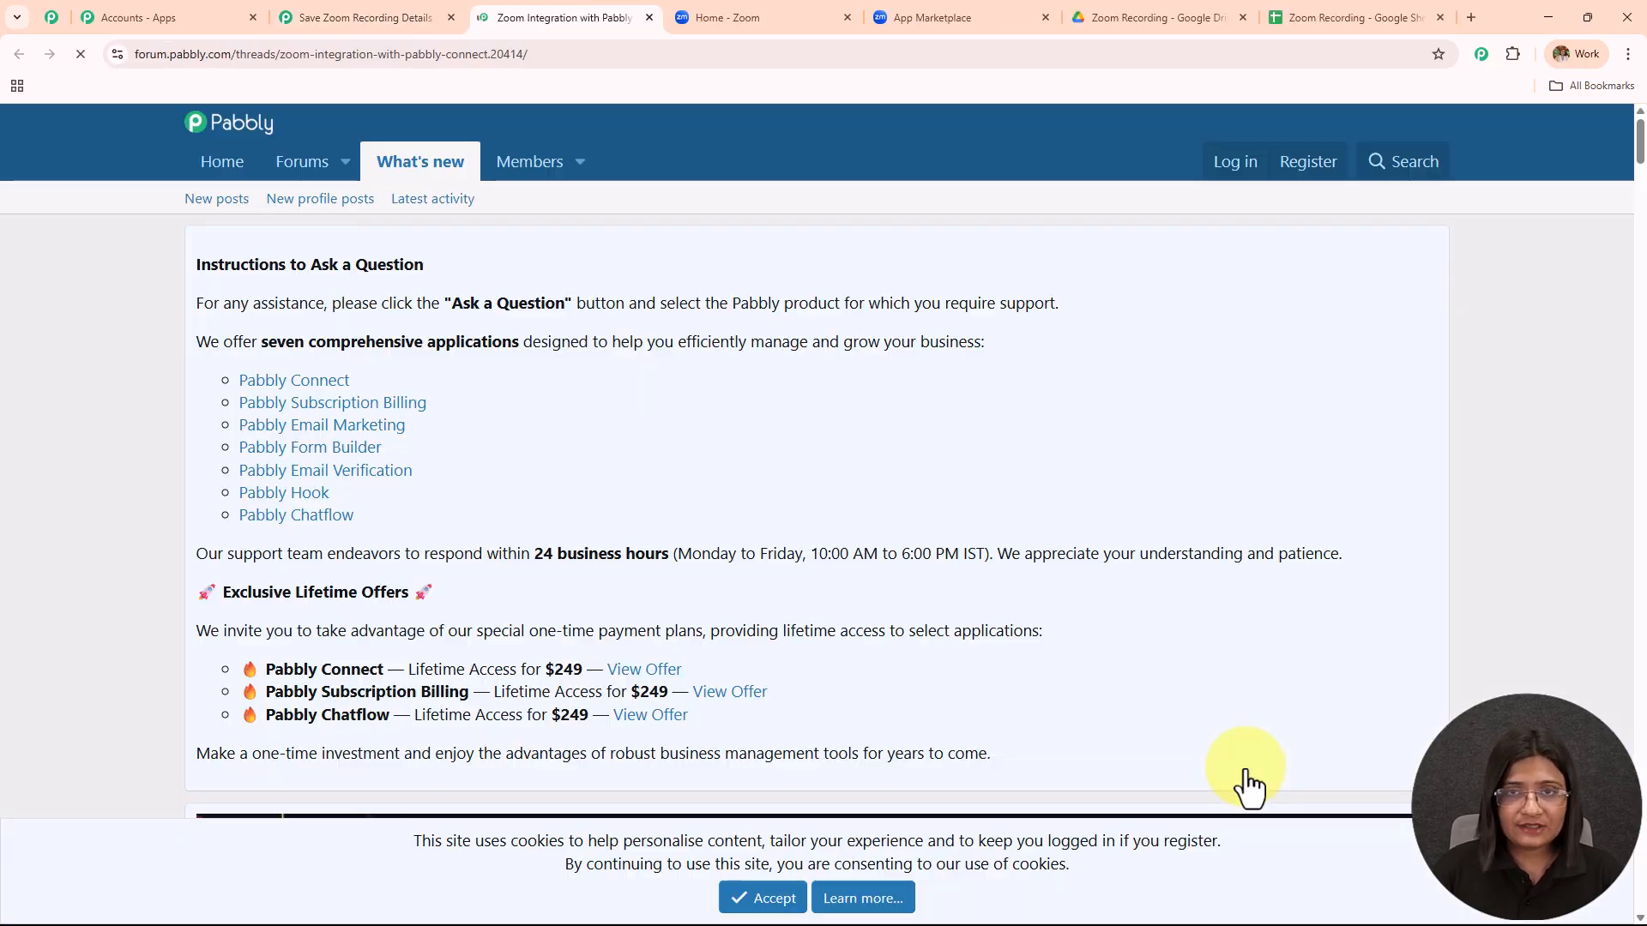
{"action": "scroll", "coordinate": [1227, 755], "scroll_direction": "down", "scroll_amount": 10}
{"action": "scroll", "coordinate": [911, 525], "scroll_direction": "down", "scroll_amount": 20}
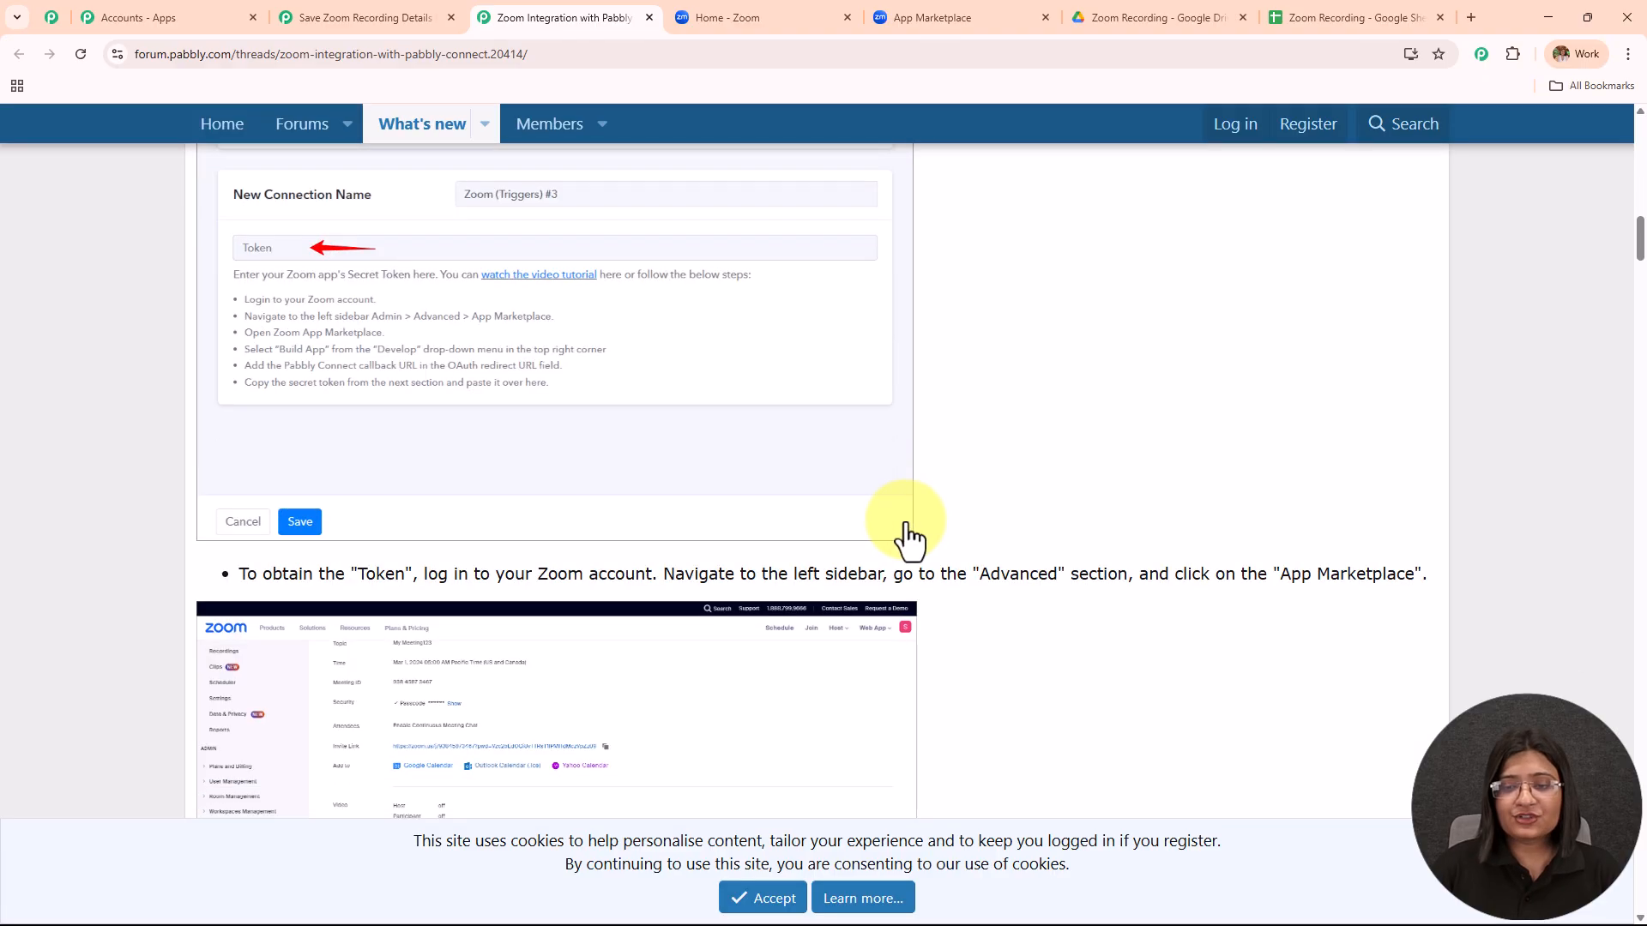
{"action": "scroll", "coordinate": [904, 540], "scroll_direction": "up", "scroll_amount": 4}
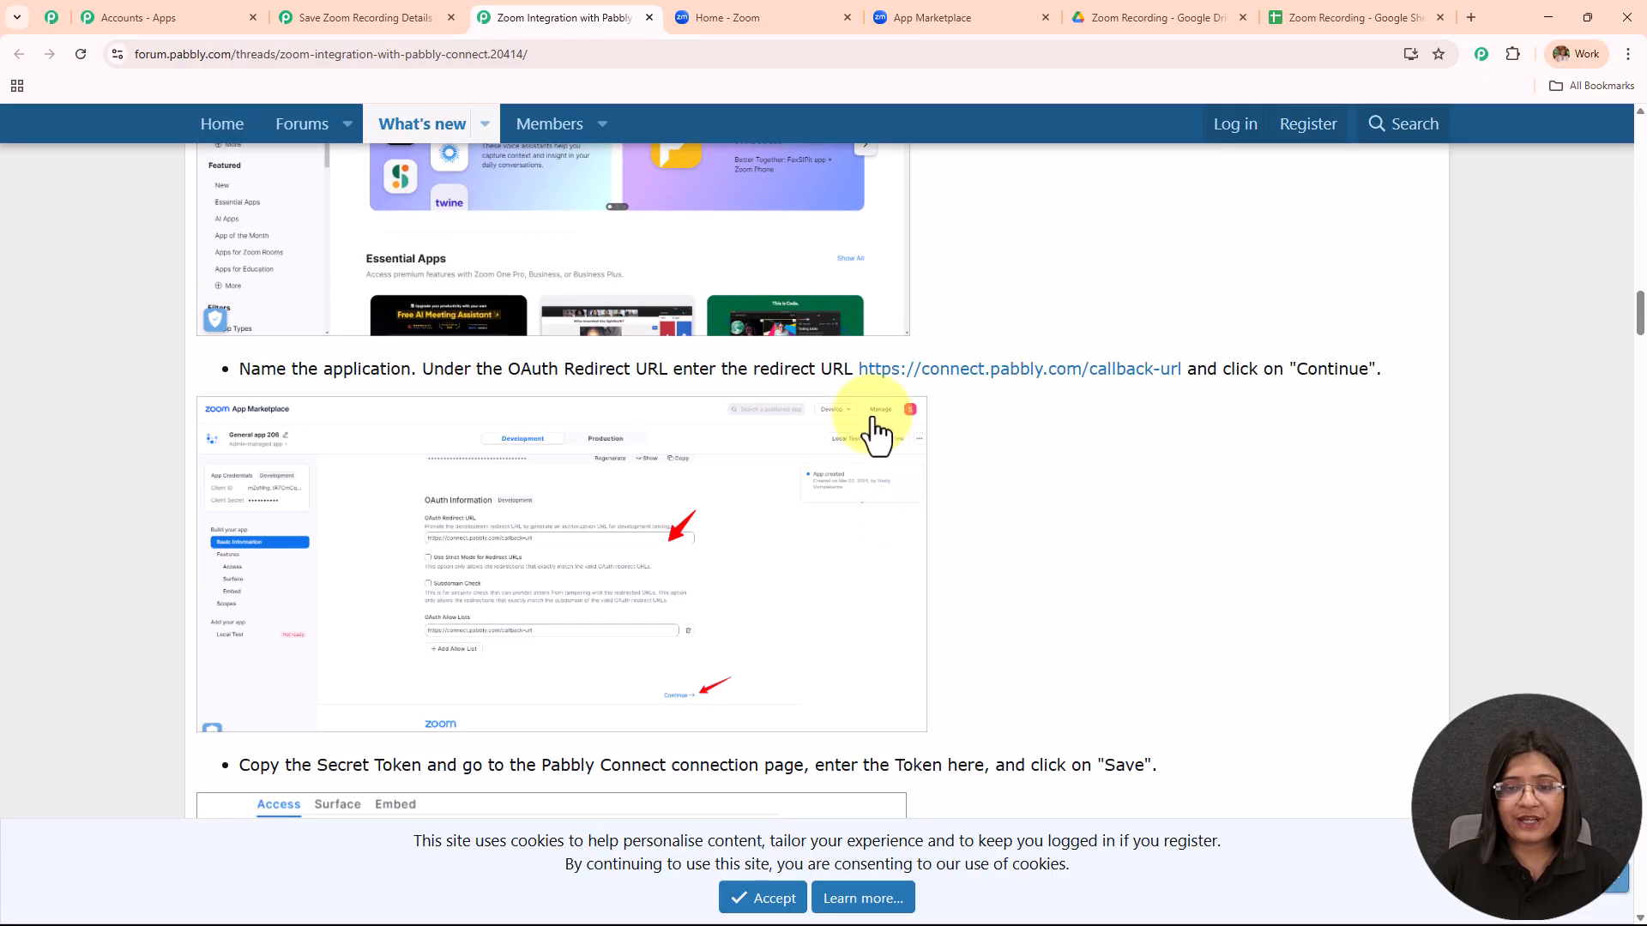
{"action": "left_click_drag", "start_coordinate": [857, 370], "coordinate": [1182, 360]}
{"action": "key", "text": "ctrl+c"}
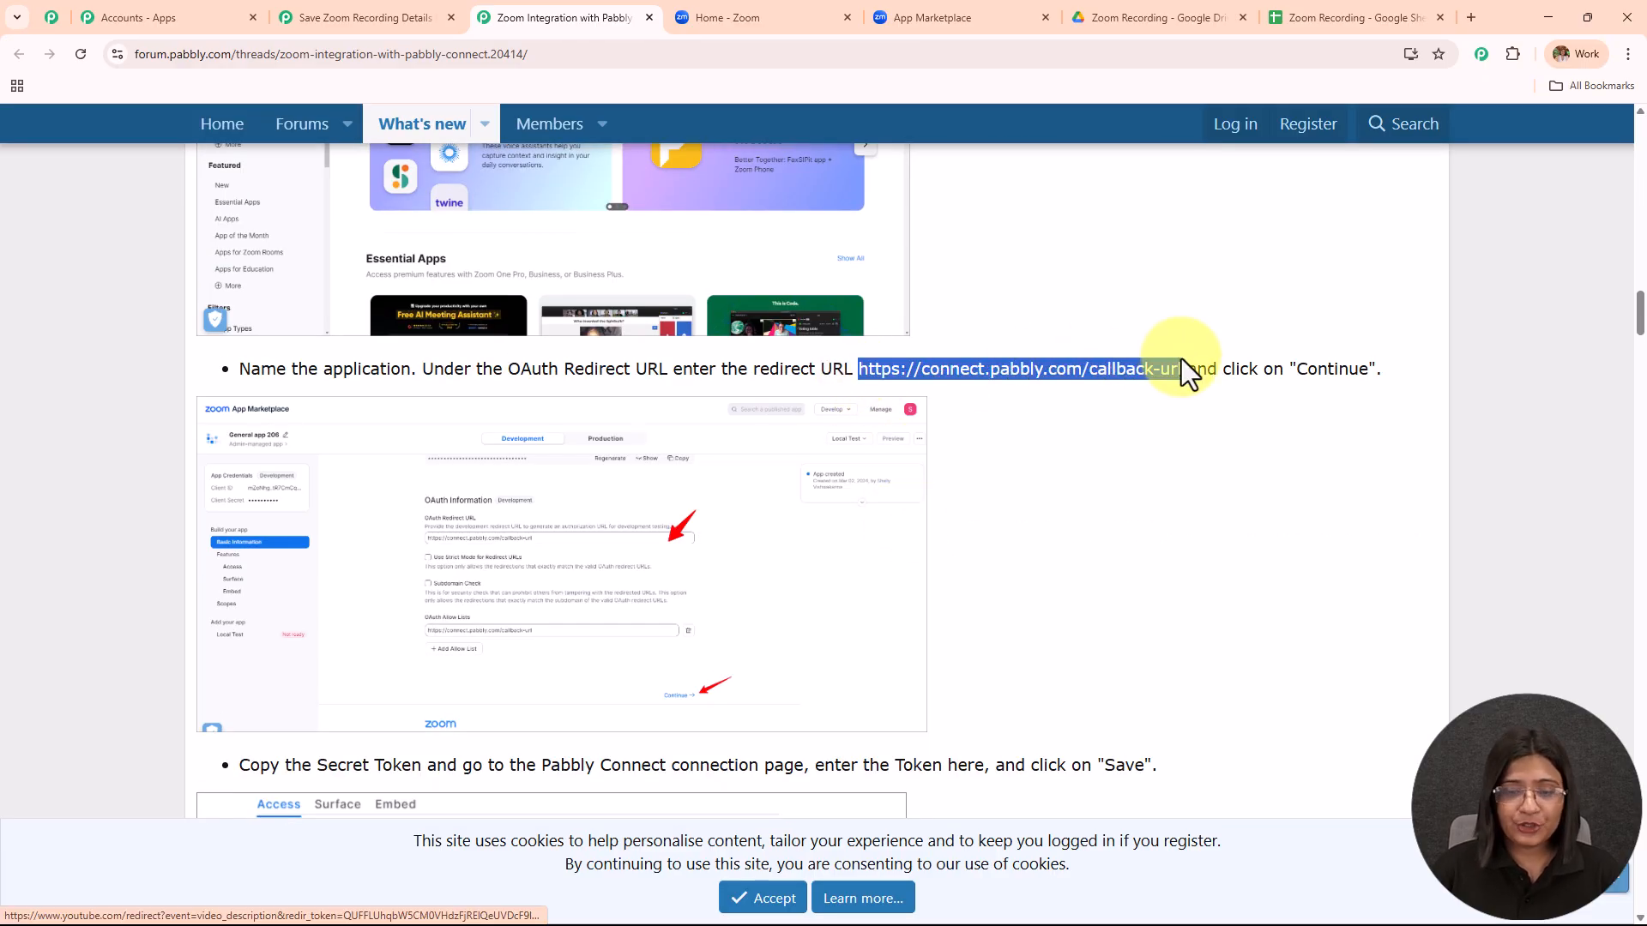
{"action": "left_click", "coordinate": [920, 17]}
{"action": "left_click", "coordinate": [663, 464]}
{"action": "key", "text": "ctrl+v"}
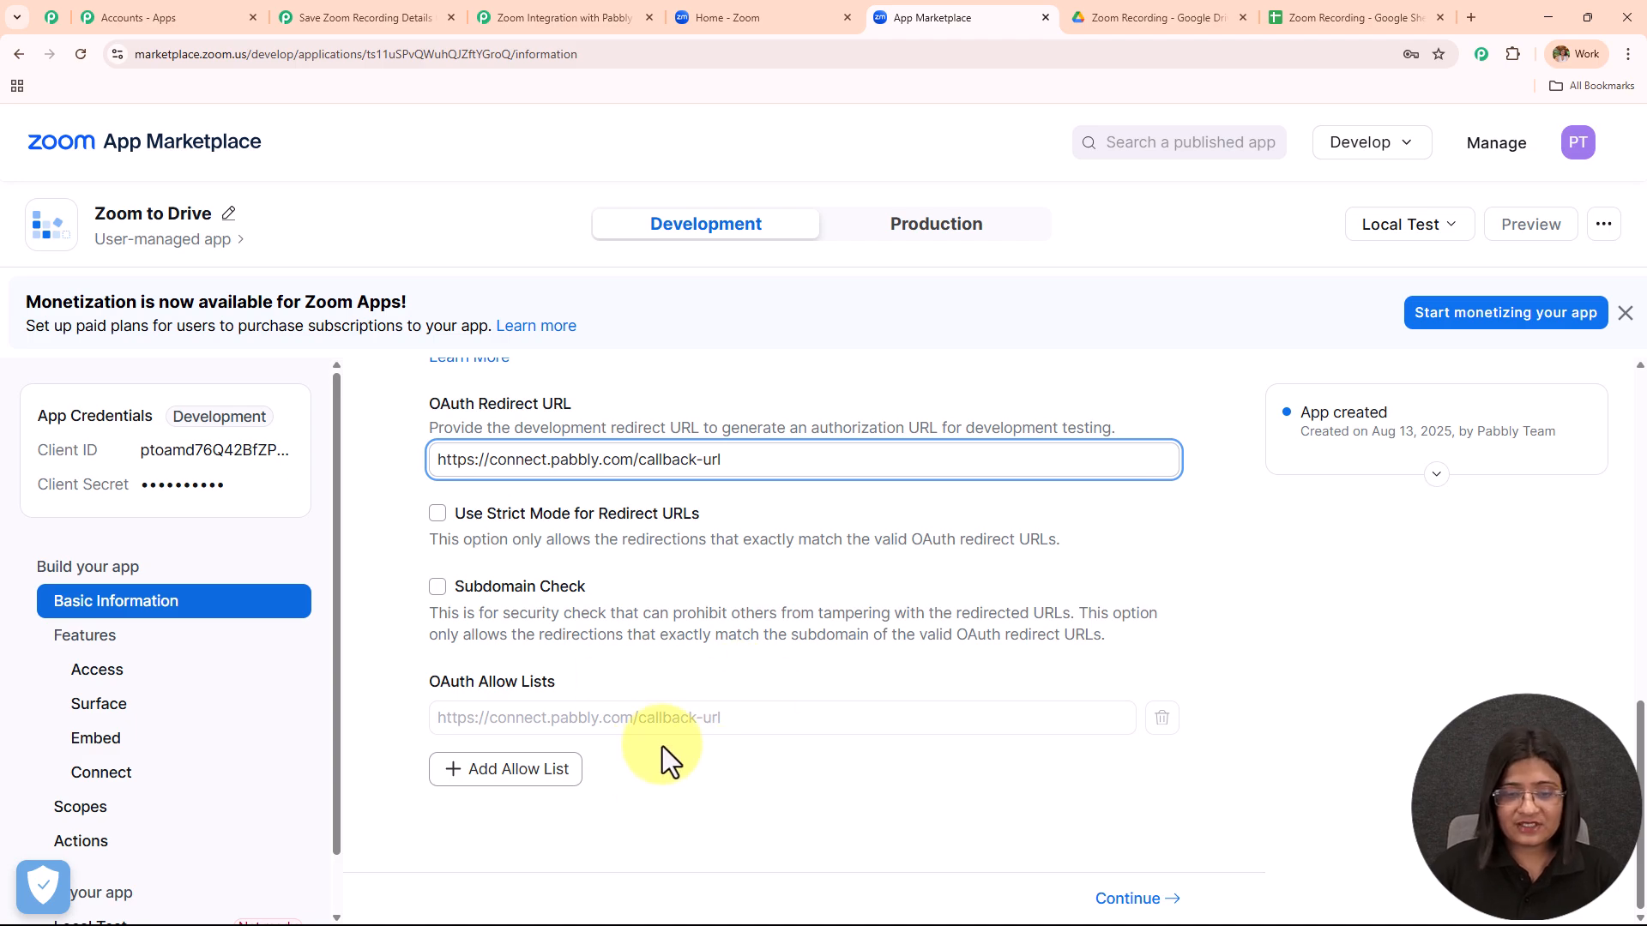
{"action": "left_click", "coordinate": [1163, 901]}
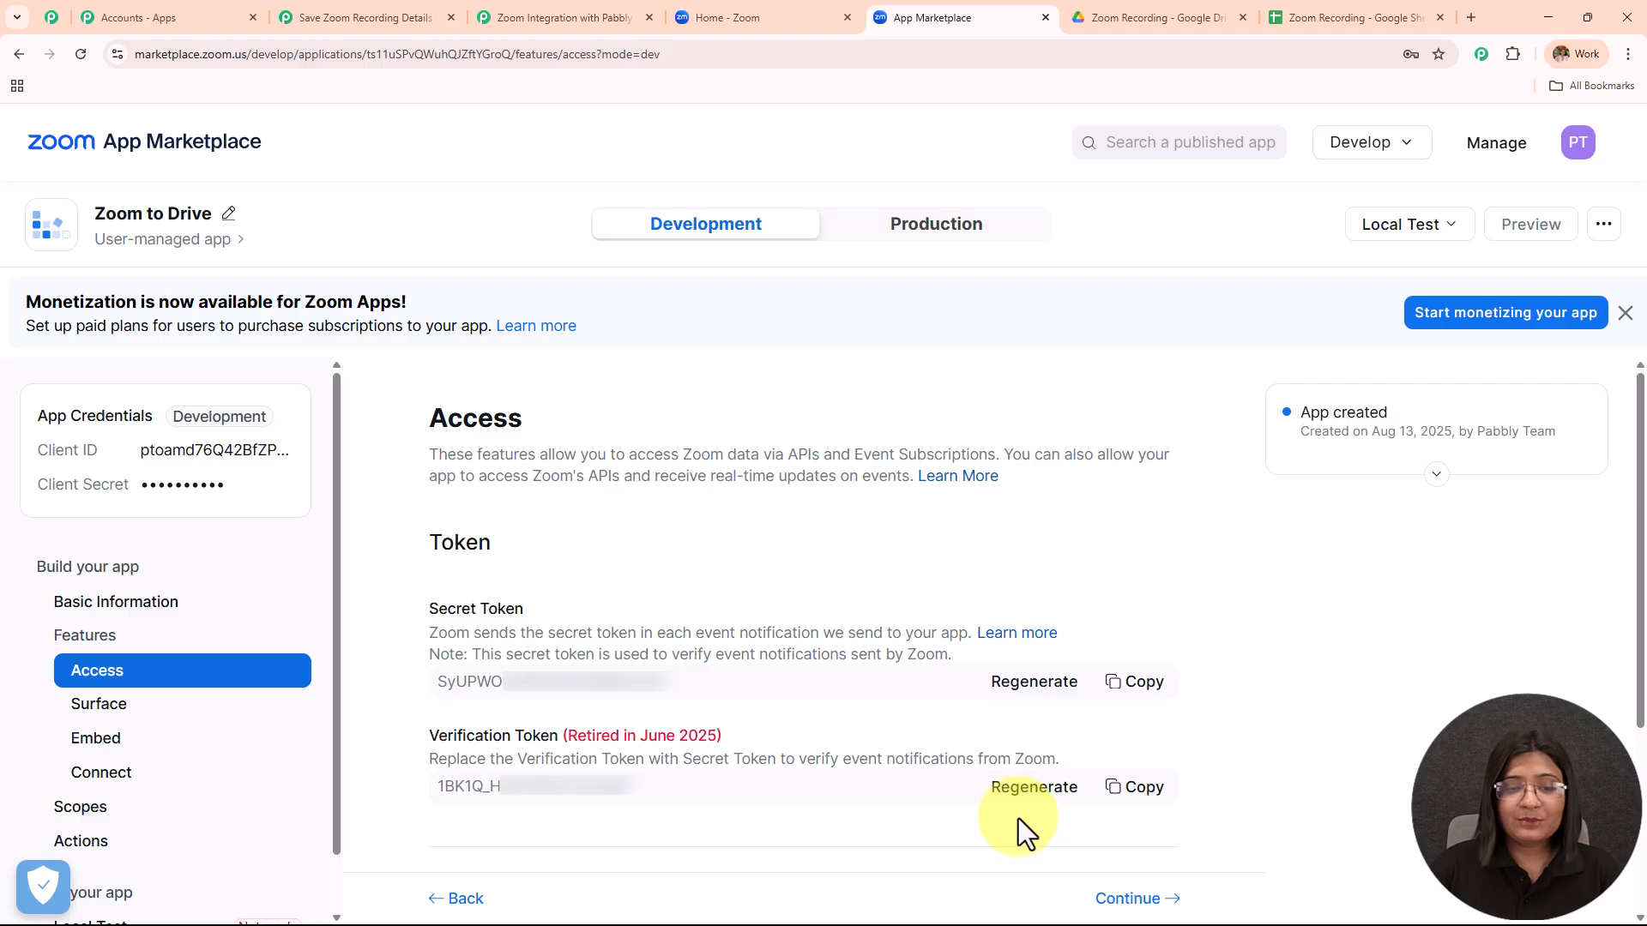
{"action": "left_click", "coordinate": [1134, 681]}
Paste the Zoom app's secret token into the new connection's Token field and save it.
{"action": "left_click", "coordinate": [403, 17]}
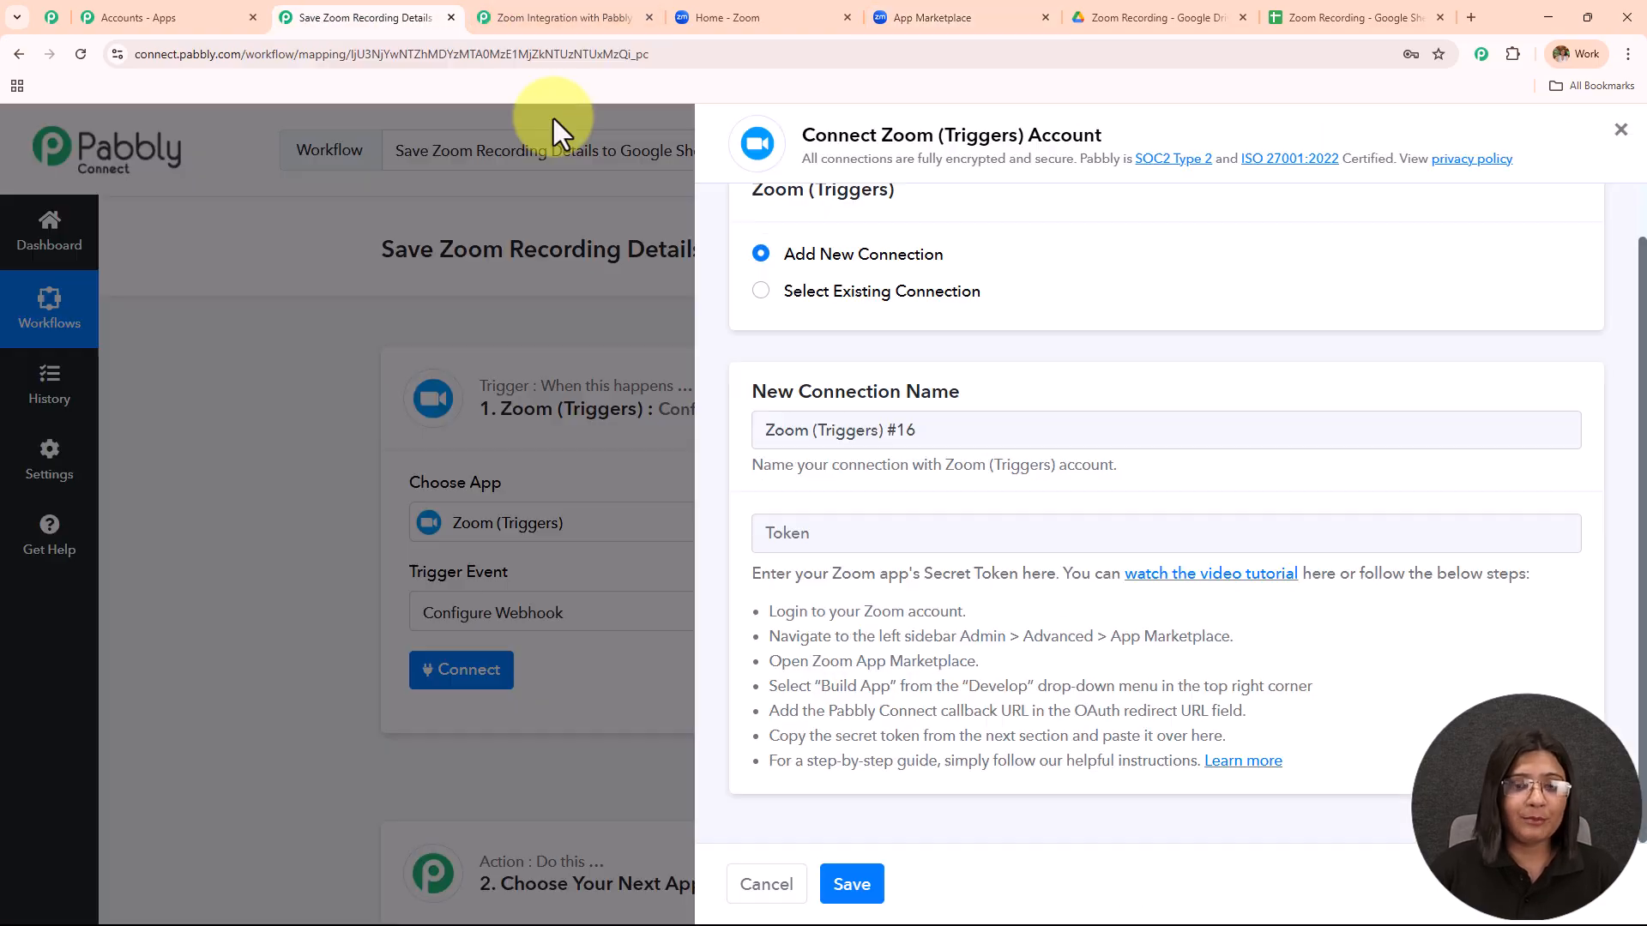
{"action": "left_click", "coordinate": [867, 547]}
{"action": "key", "text": "ctrl+v"}
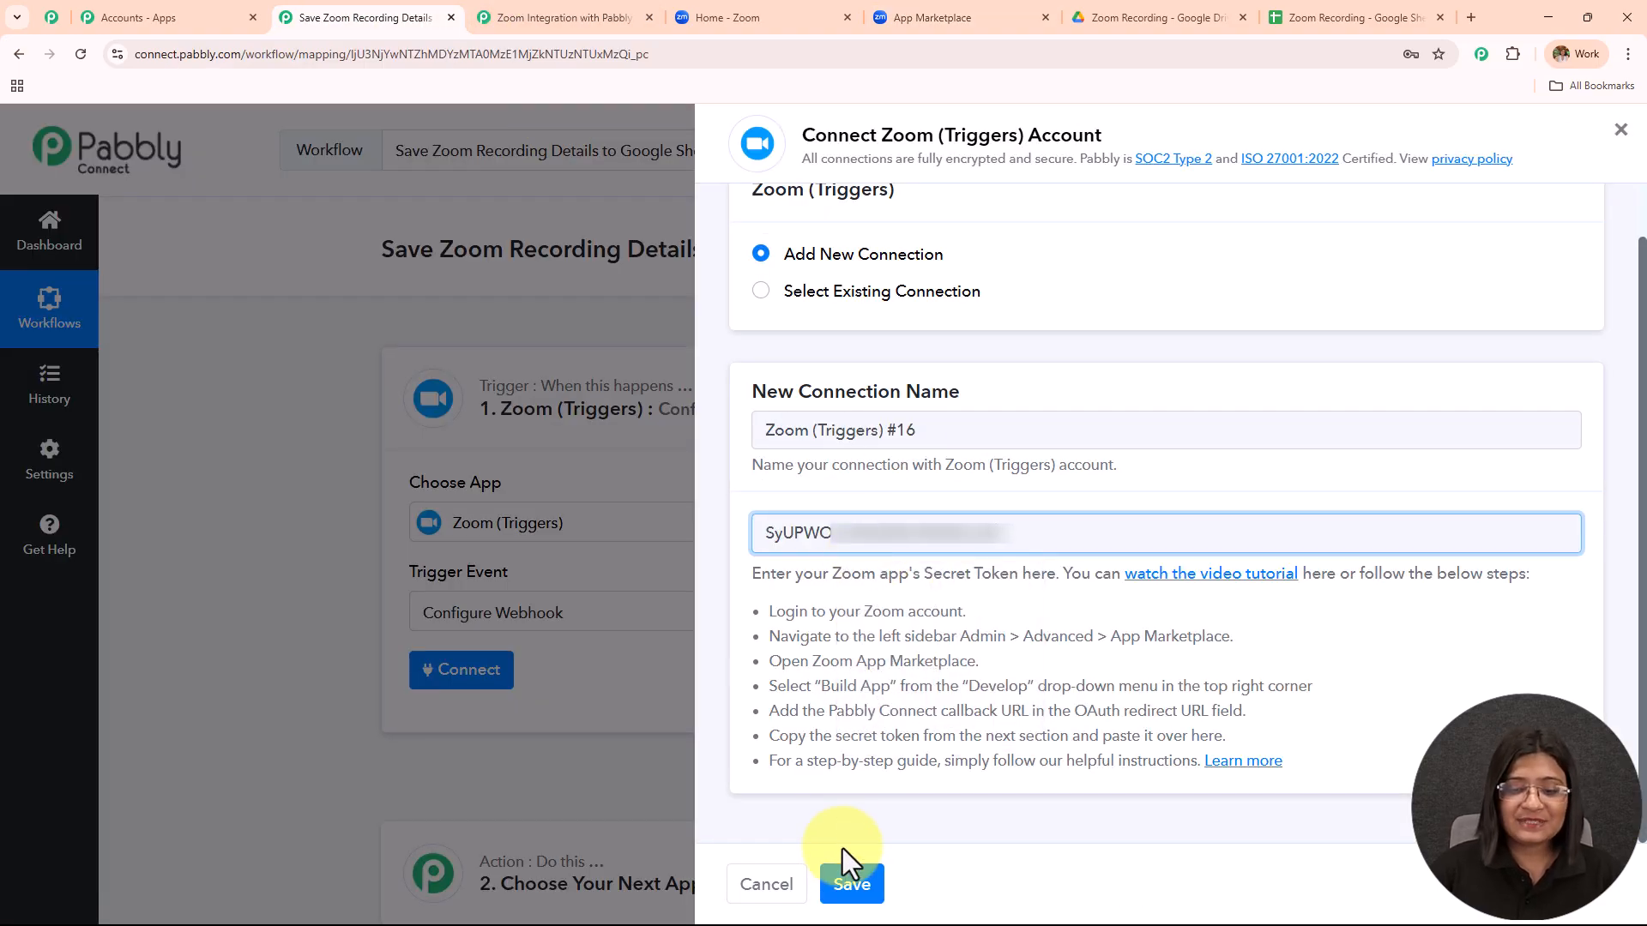
{"action": "left_click", "coordinate": [852, 888]}
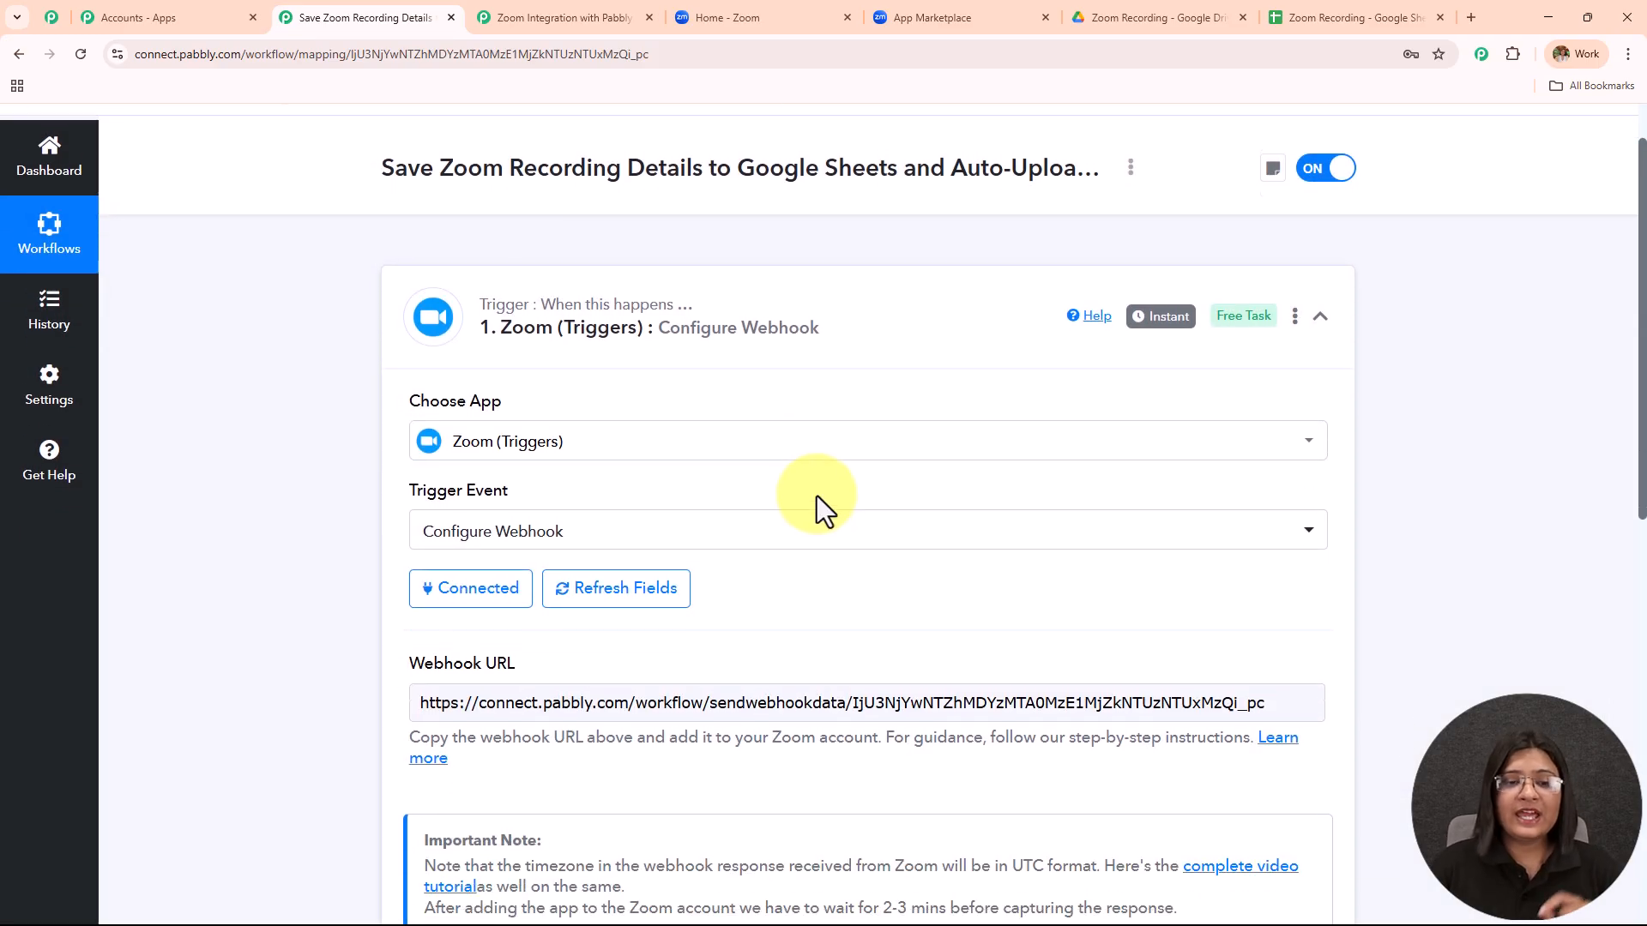
Select the Zoom trigger's full webhook URL for copying.
{"action": "scroll", "coordinate": [815, 495], "scroll_direction": "down", "scroll_amount": 3}
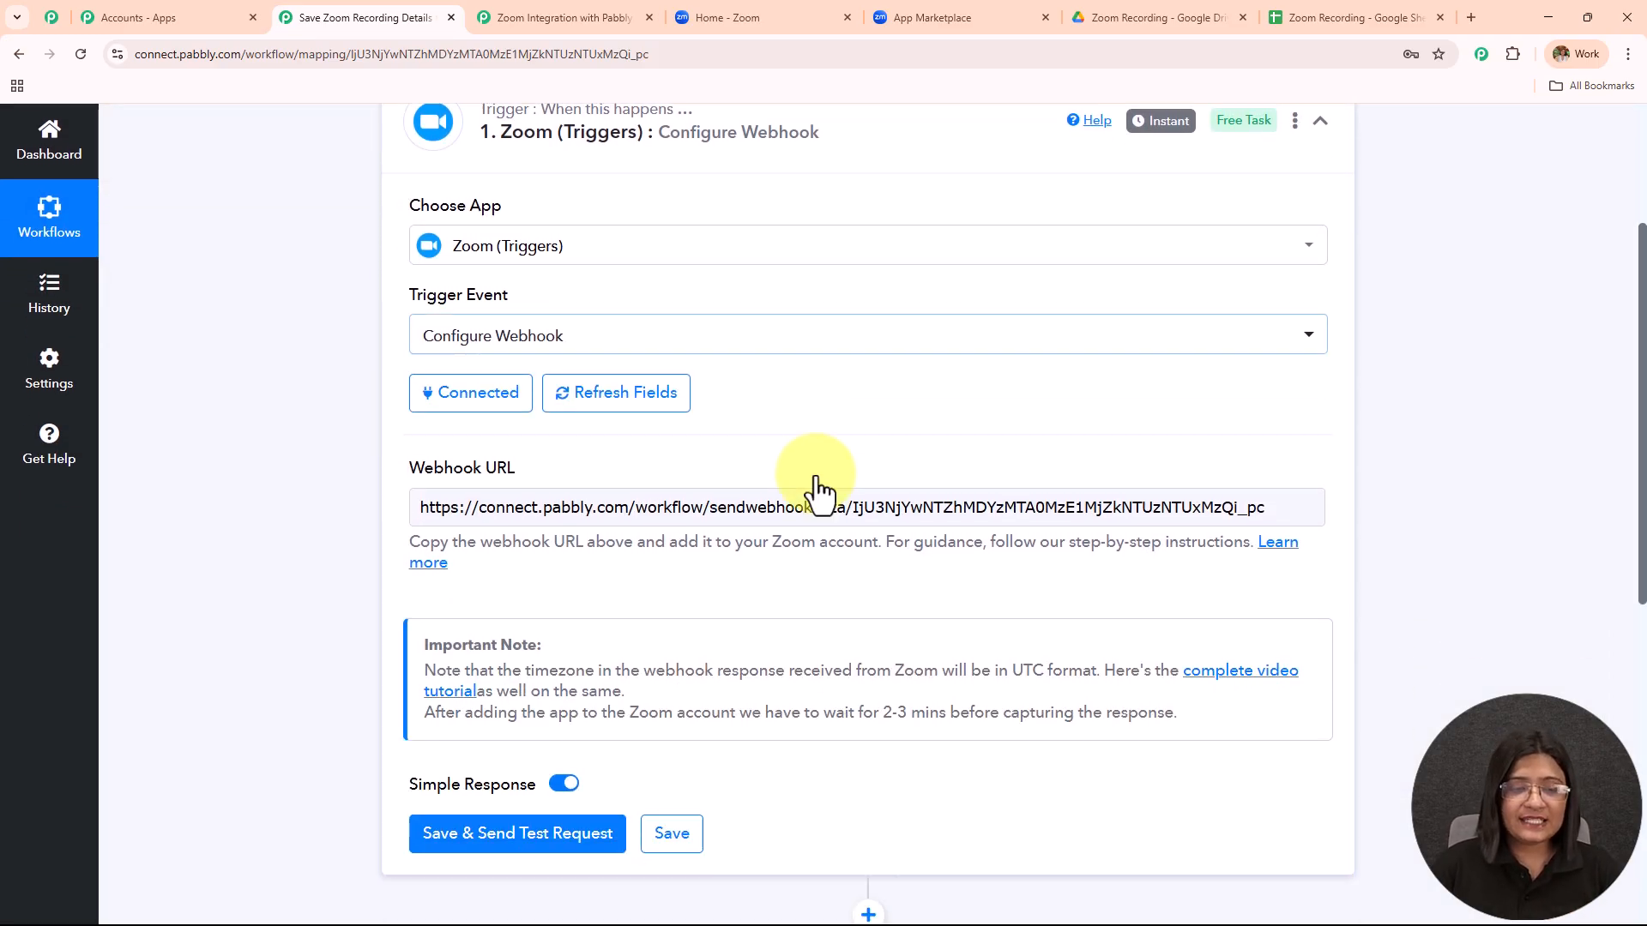
{"action": "left_click_drag", "start_coordinate": [405, 401], "coordinate": [571, 416]}
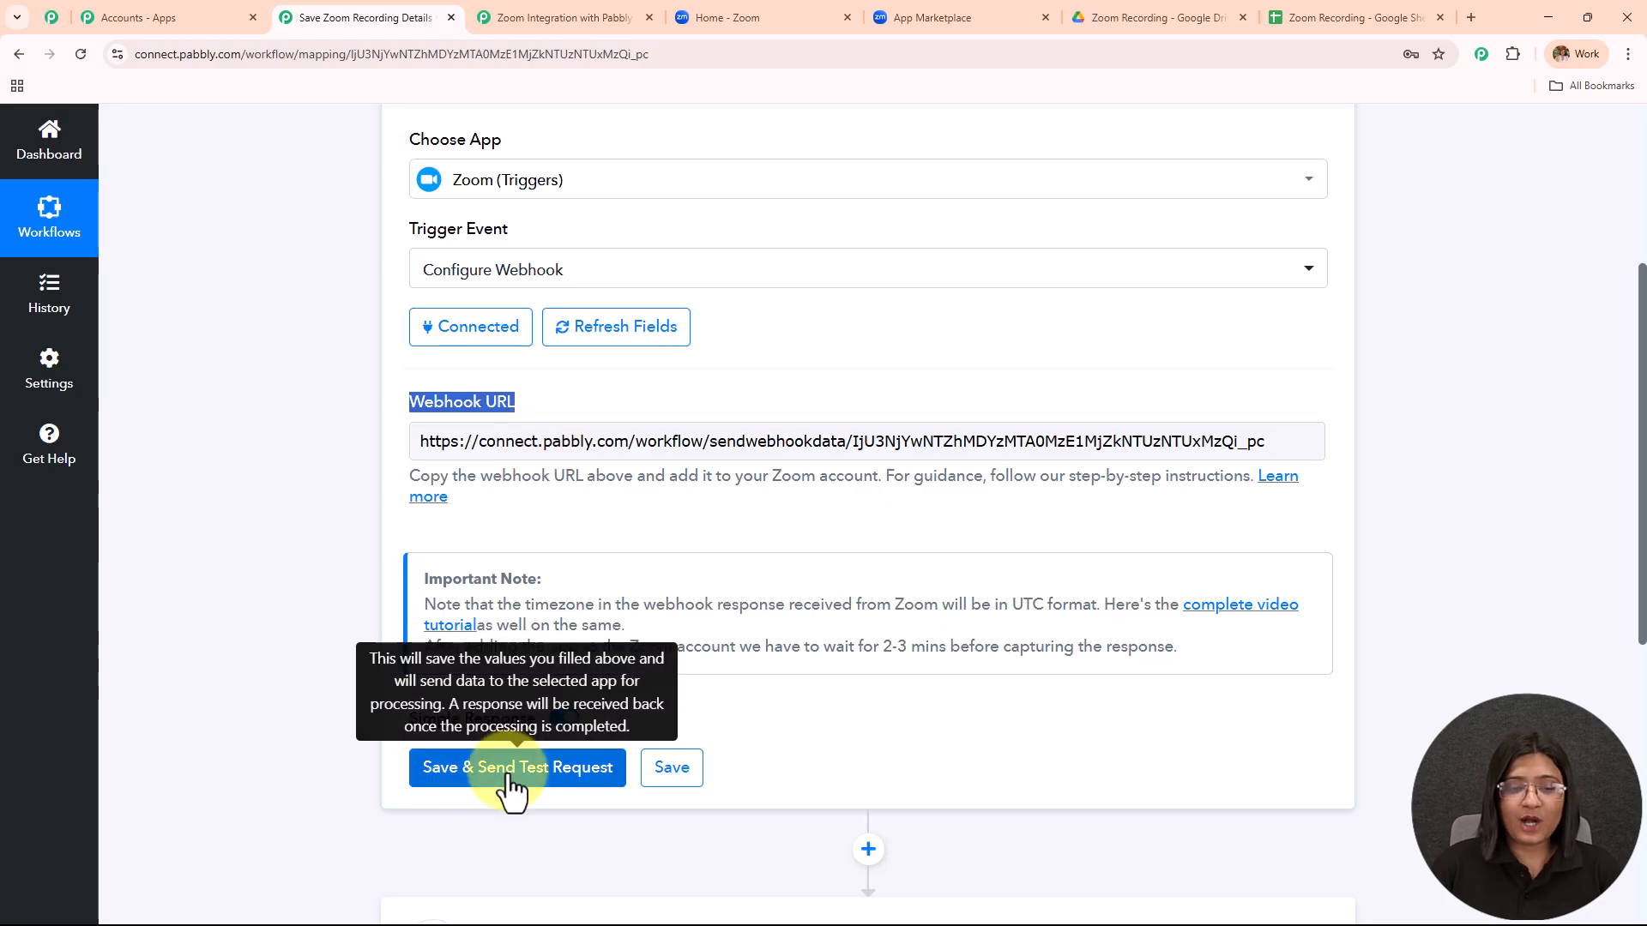
{"action": "left_click_drag", "start_coordinate": [1265, 444], "coordinate": [345, 460]}
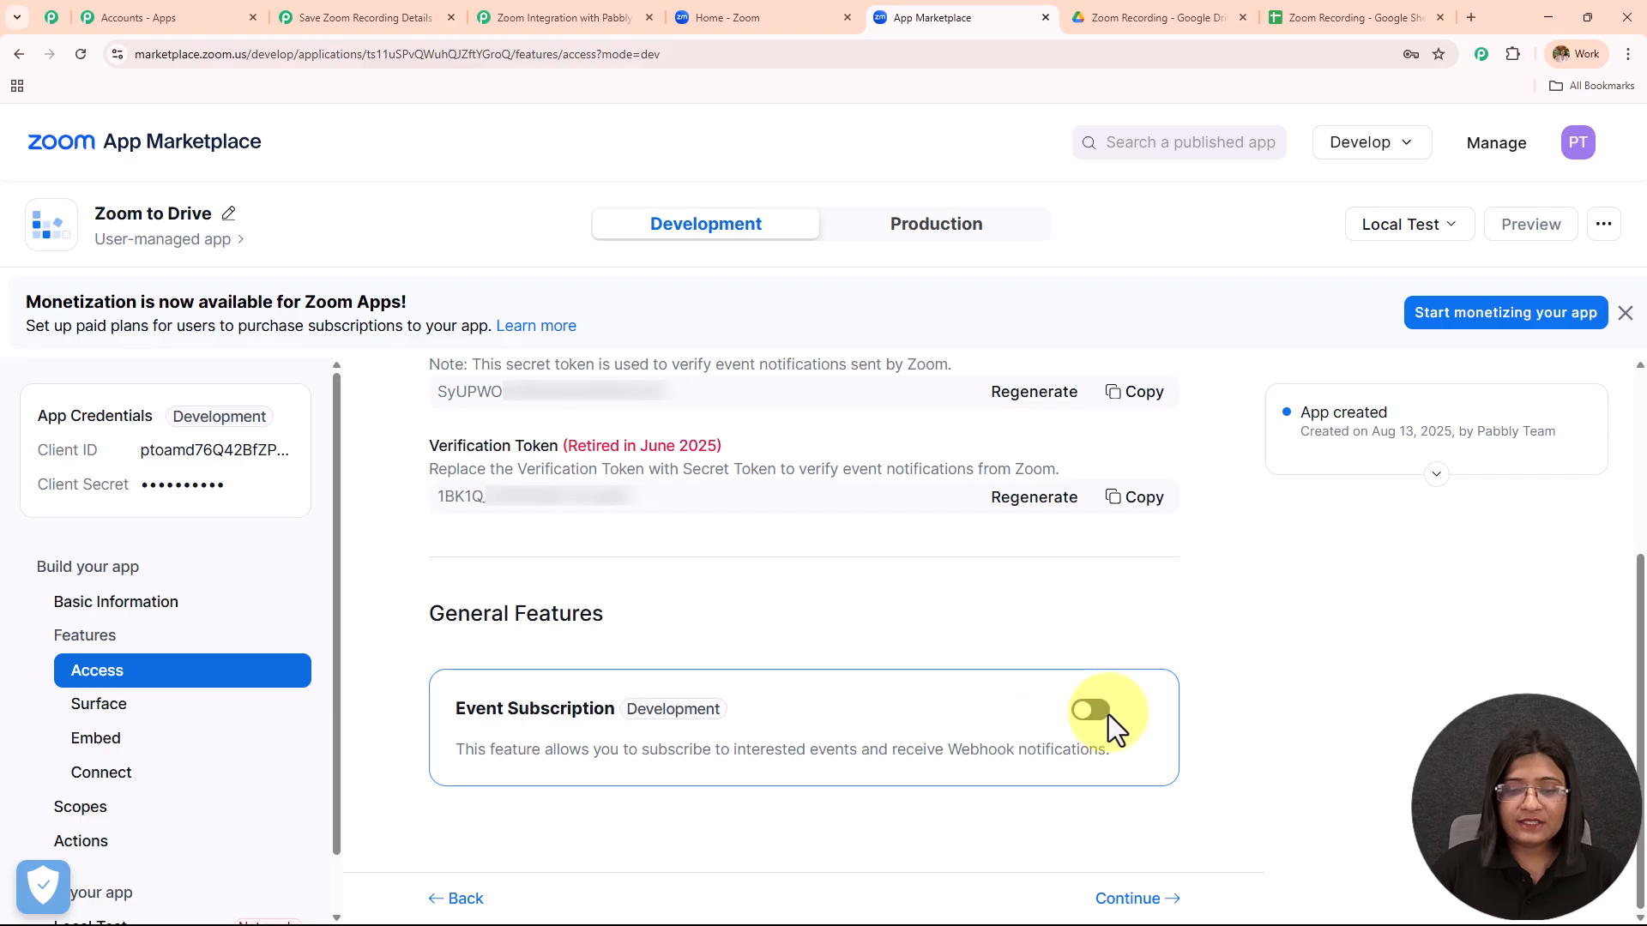
Enable event subscriptions and add one named Pabbly for the All Recordings have completed event.
{"action": "left_click", "coordinate": [1105, 714]}
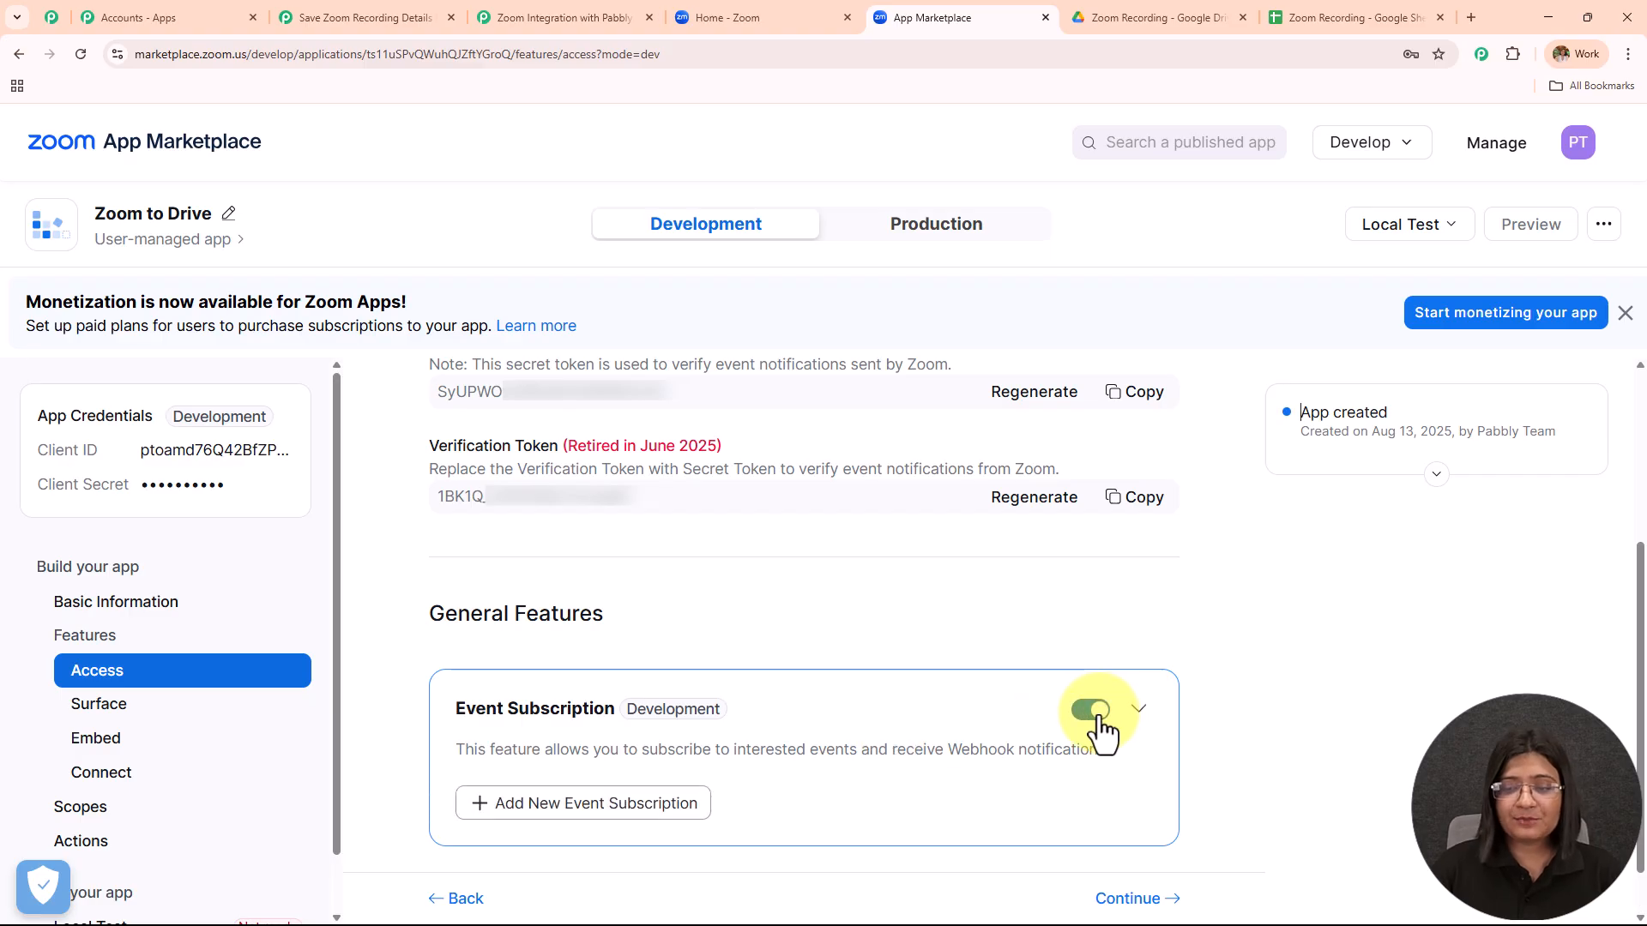
{"action": "left_click", "coordinate": [639, 743]}
{"action": "scroll", "coordinate": [739, 456], "scroll_direction": "down", "scroll_amount": 1}
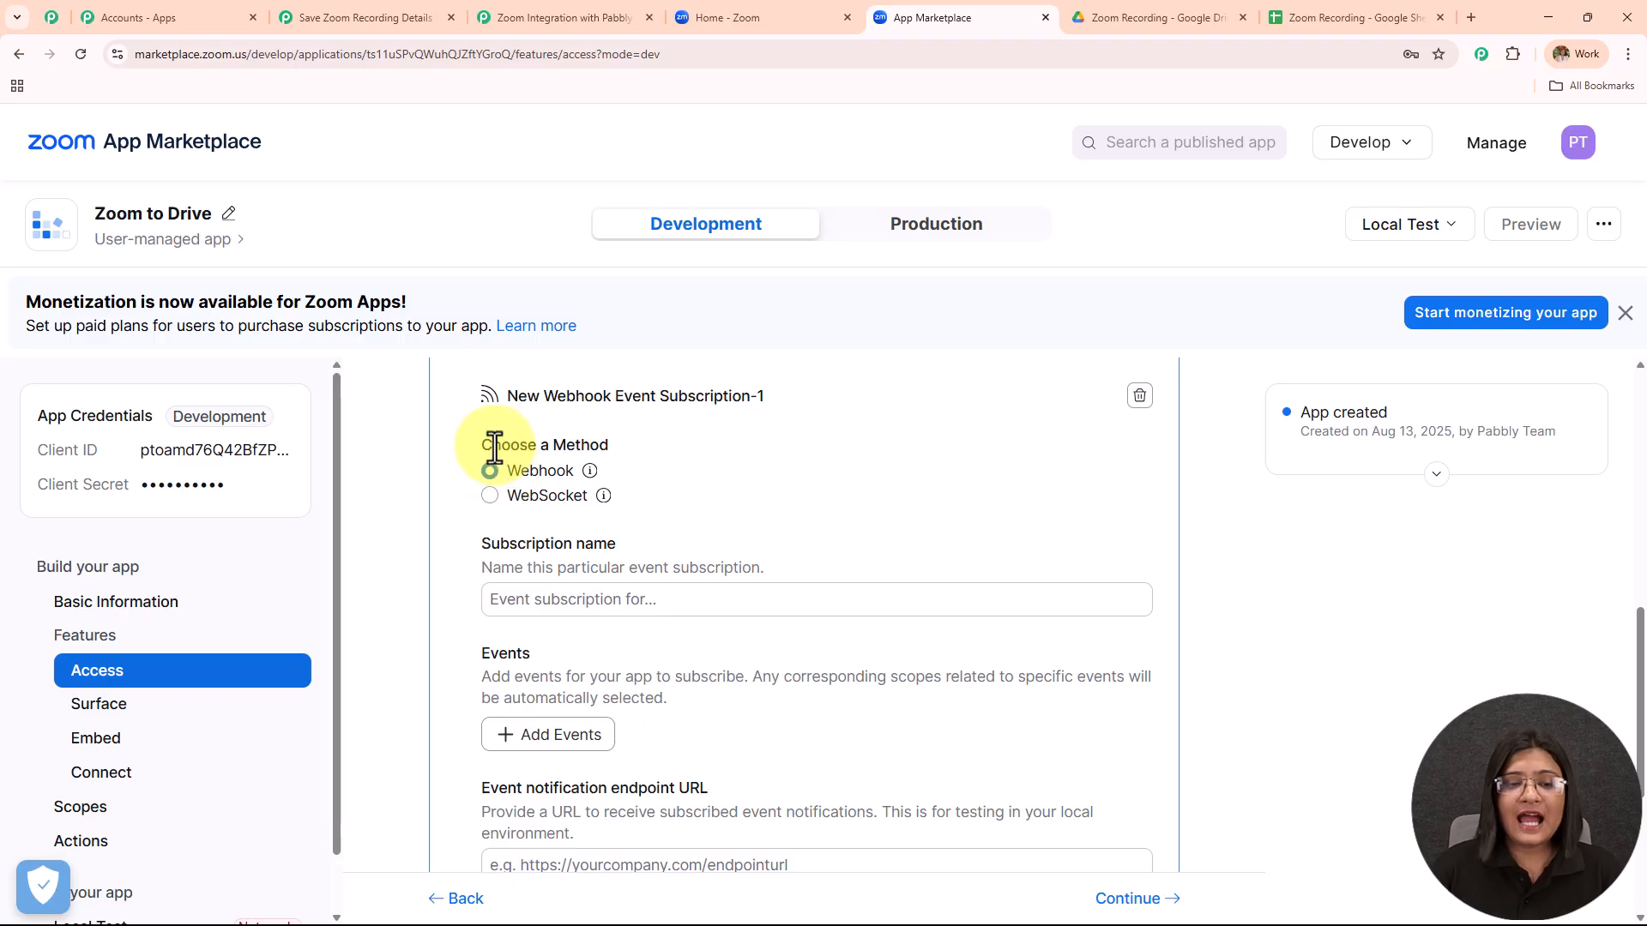
{"action": "left_click", "coordinate": [544, 605]}
{"action": "type", "text": "Pabbly"}
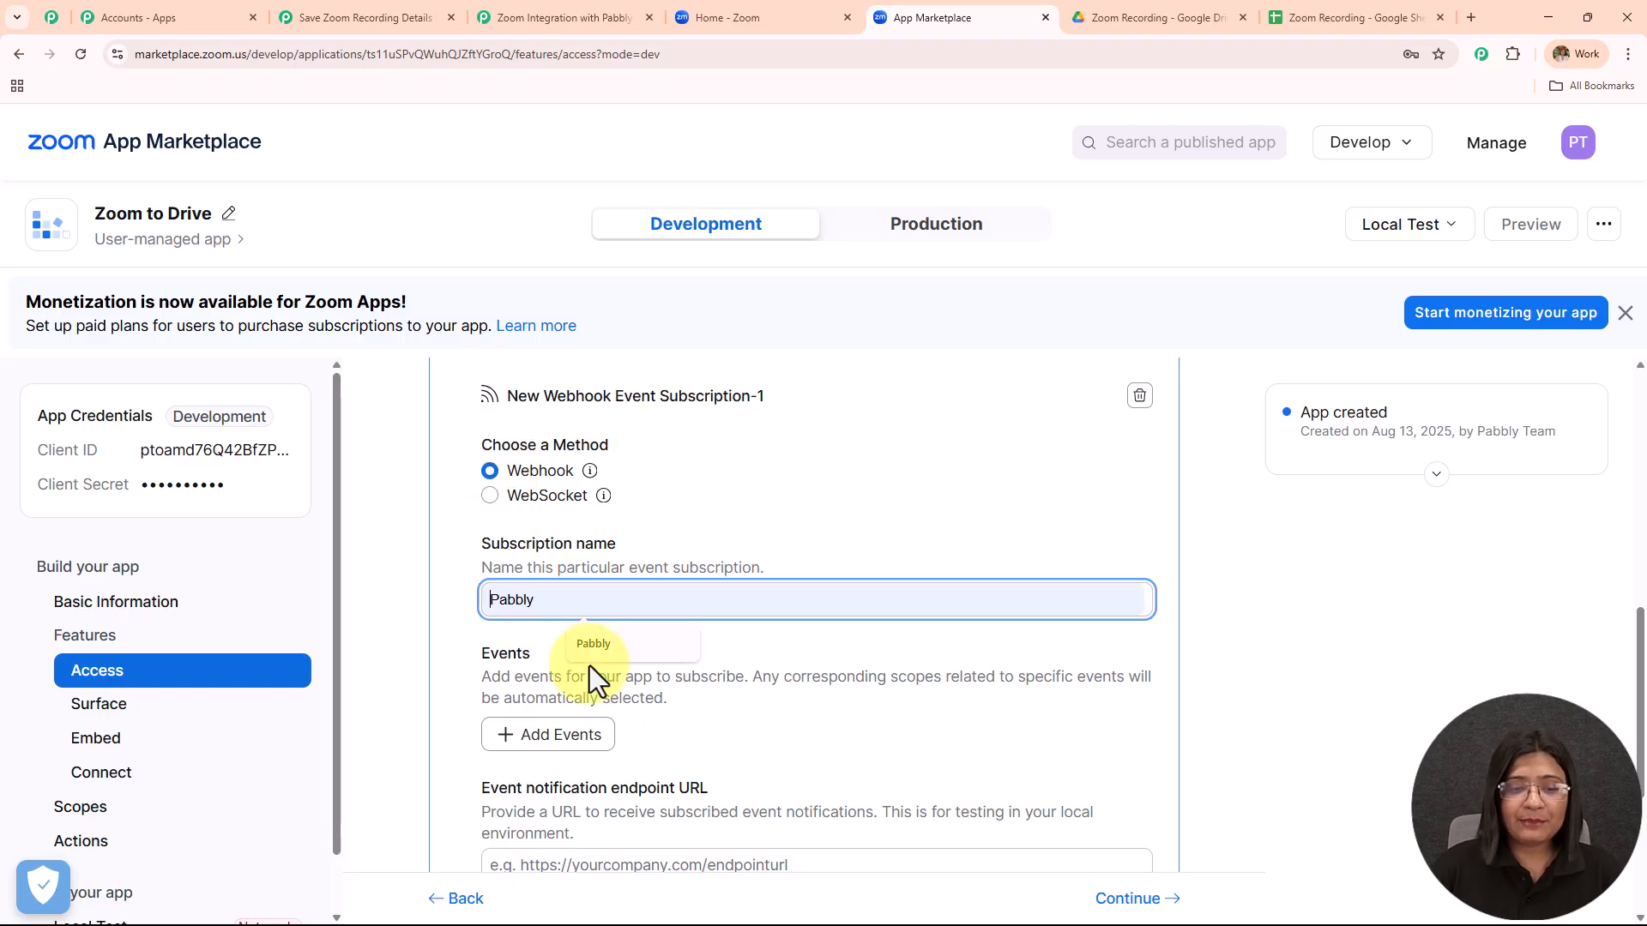
{"action": "scroll", "coordinate": [651, 633], "scroll_direction": "down", "scroll_amount": 2}
{"action": "left_click", "coordinate": [549, 566]}
{"action": "left_click", "coordinate": [549, 448]}
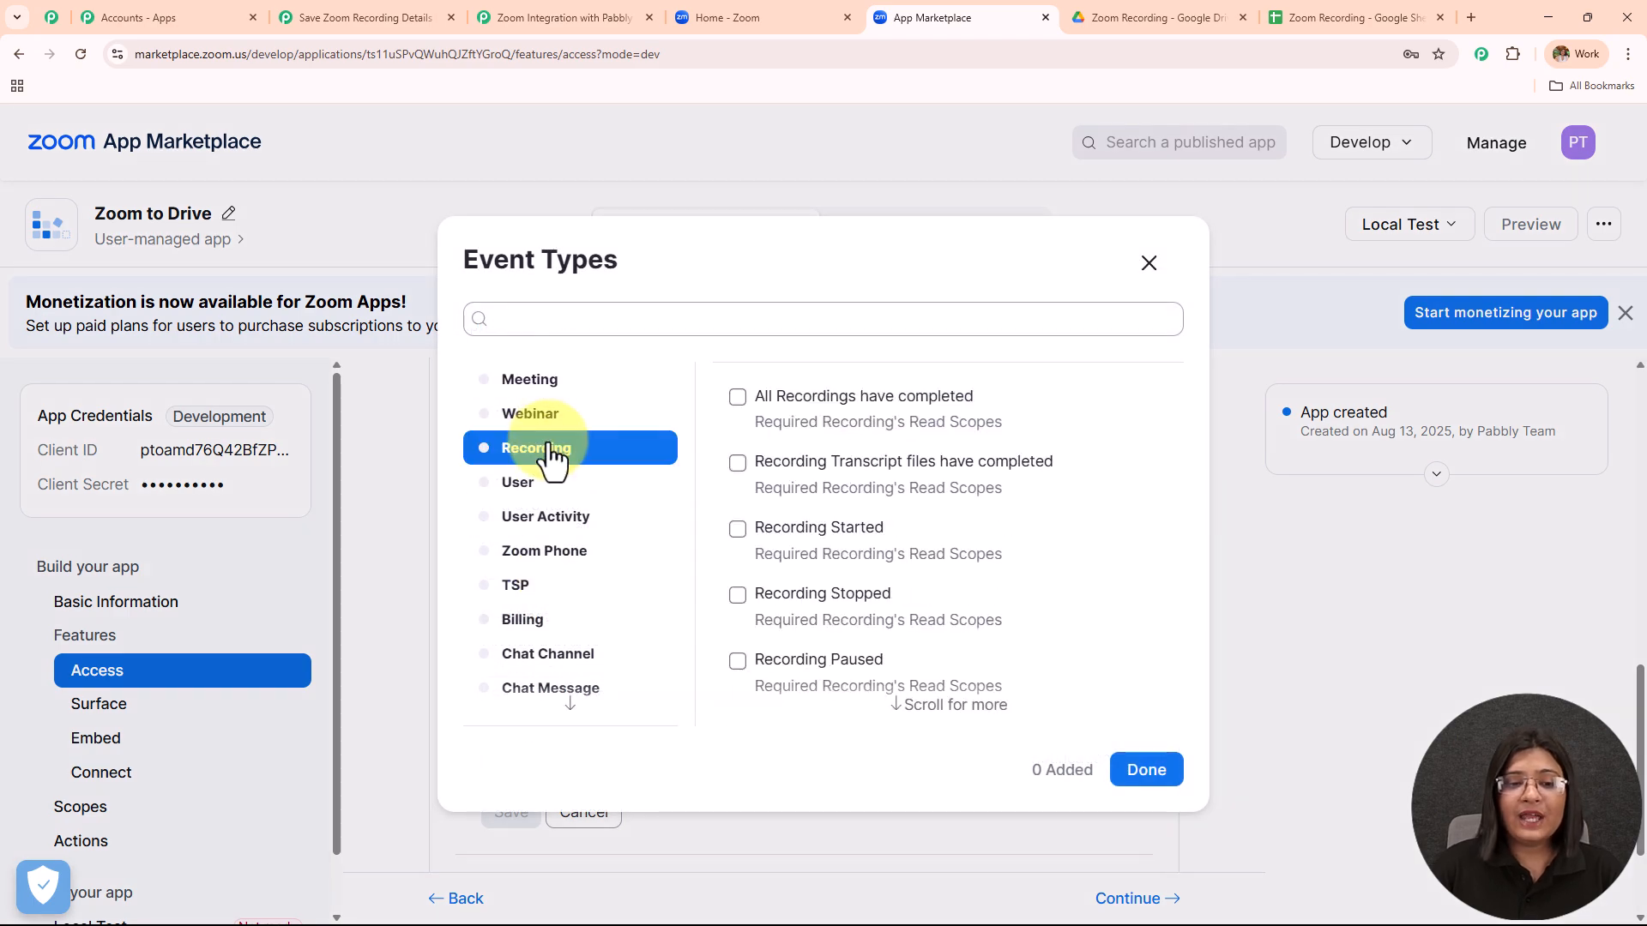
{"action": "left_click", "coordinate": [738, 399]}
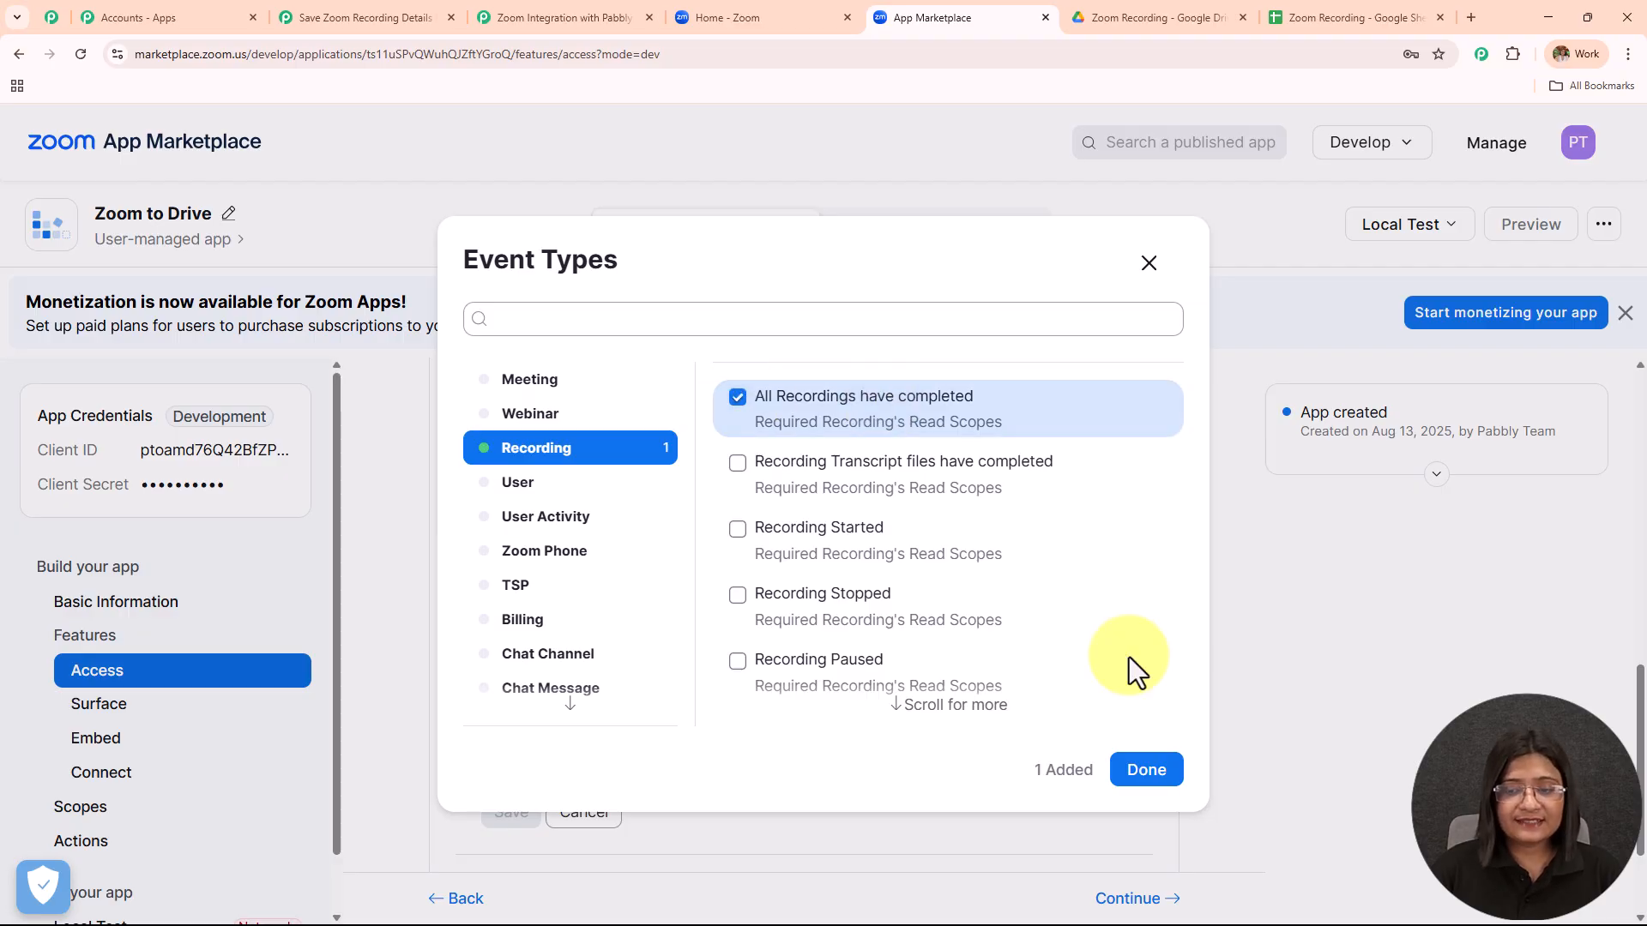
{"action": "left_click", "coordinate": [1149, 772]}
Use the Pabbly webhook URL as the endpoint, save the subscription, and continue through setup.
{"action": "scroll", "coordinate": [760, 548], "scroll_direction": "down", "scroll_amount": 2}
{"action": "left_click", "coordinate": [757, 542]}
{"action": "key", "text": "ctrl+v"}
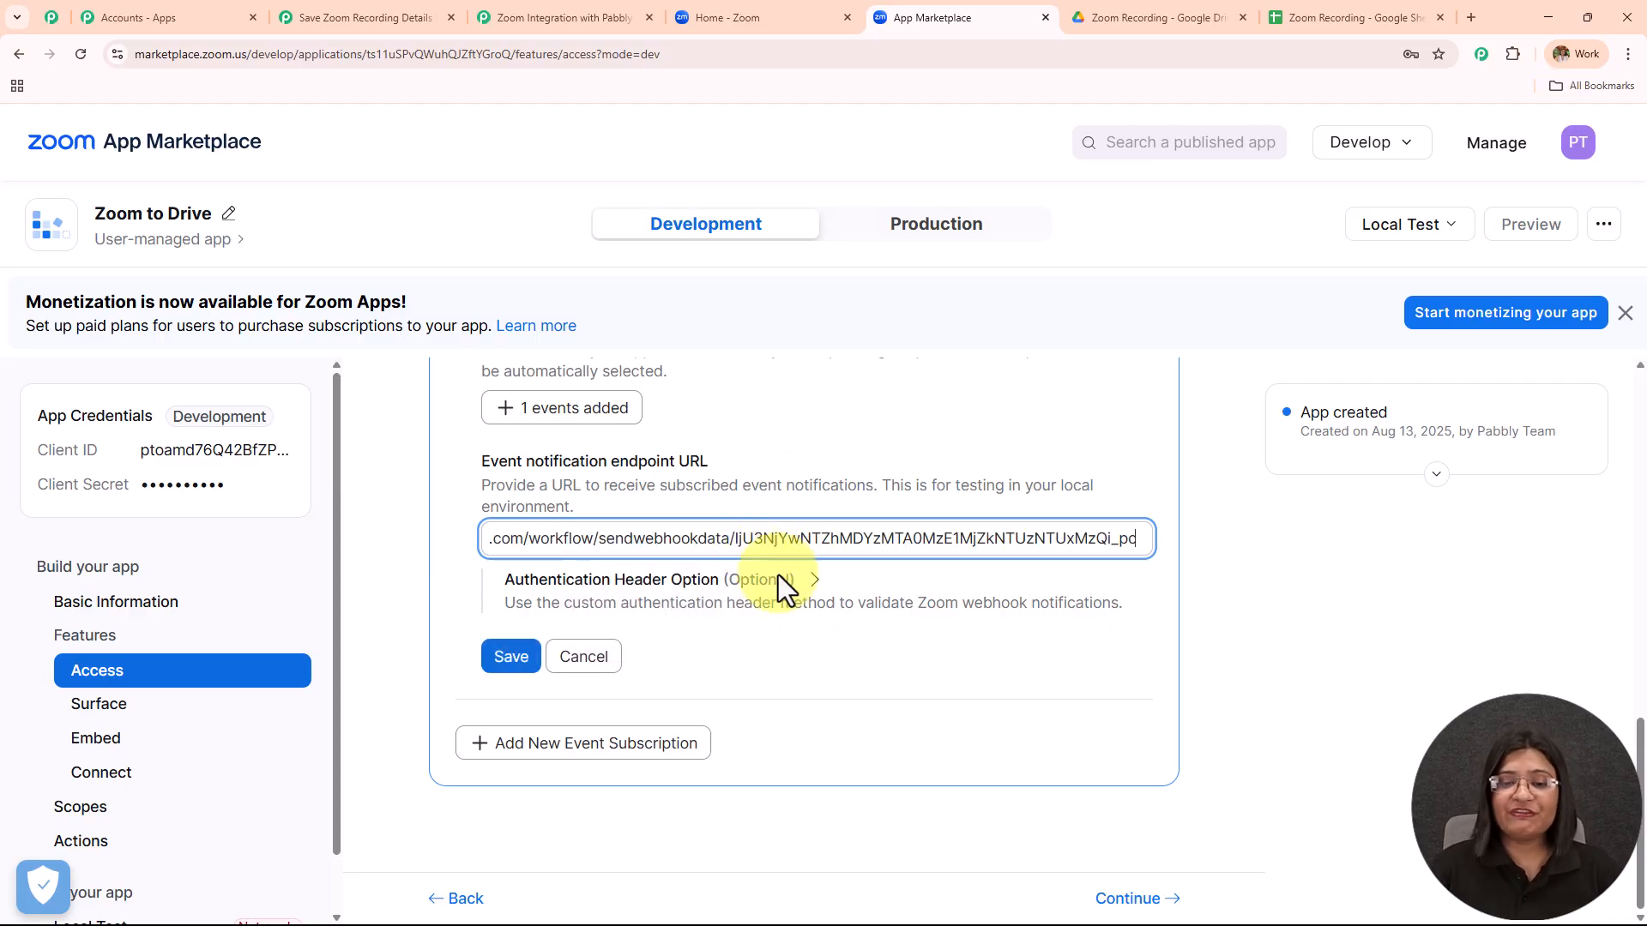
{"action": "left_click", "coordinate": [509, 657]}
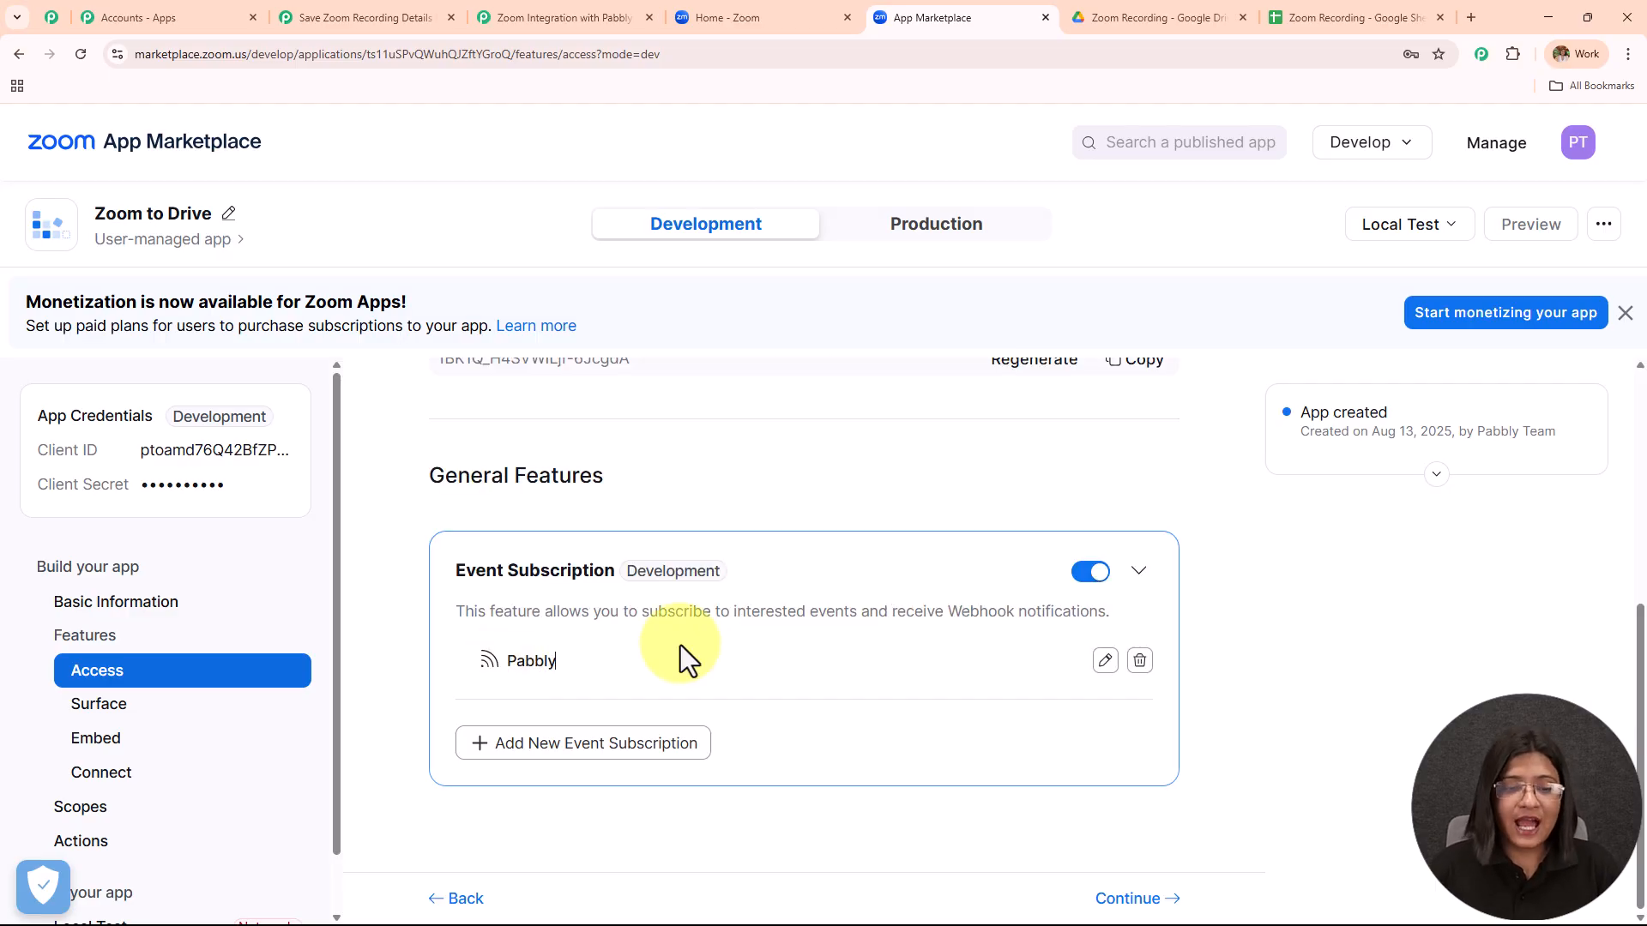
{"action": "left_click", "coordinate": [1129, 901]}
{"action": "scroll", "coordinate": [1034, 781], "scroll_direction": "down", "scroll_amount": 3}
{"action": "left_click", "coordinate": [1116, 907]}
Advance to the Local Test page and choose Add app now for Zoom to Drive.
{"action": "left_click", "coordinate": [1115, 907]}
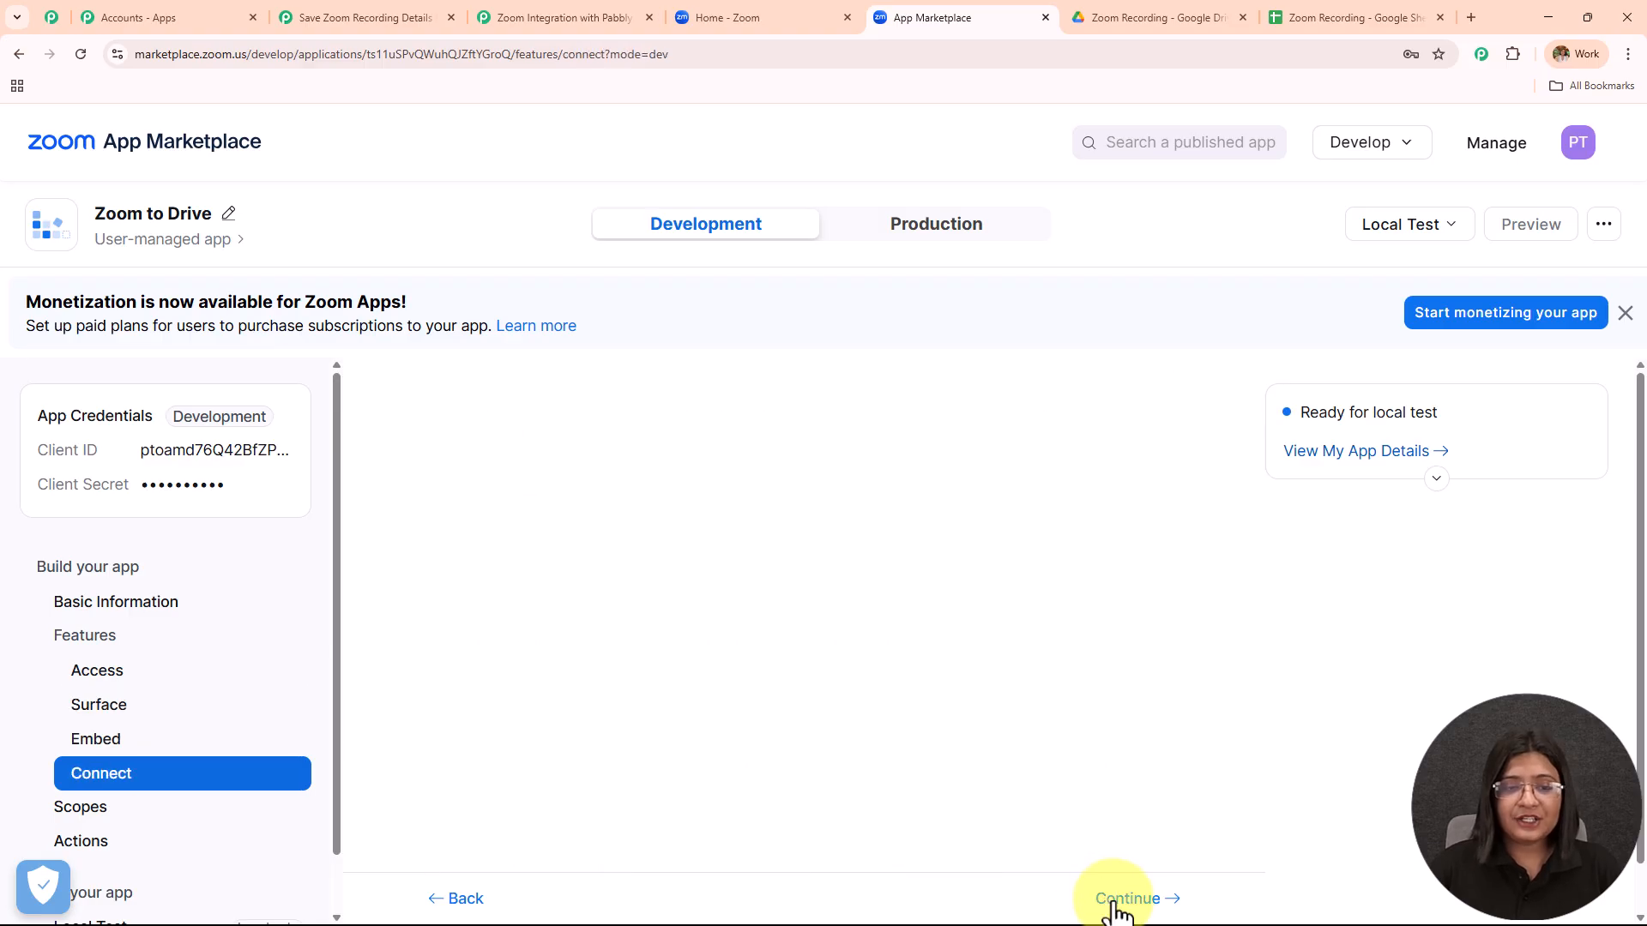
{"action": "left_click", "coordinate": [1115, 908]}
{"action": "left_click", "coordinate": [1115, 908]}
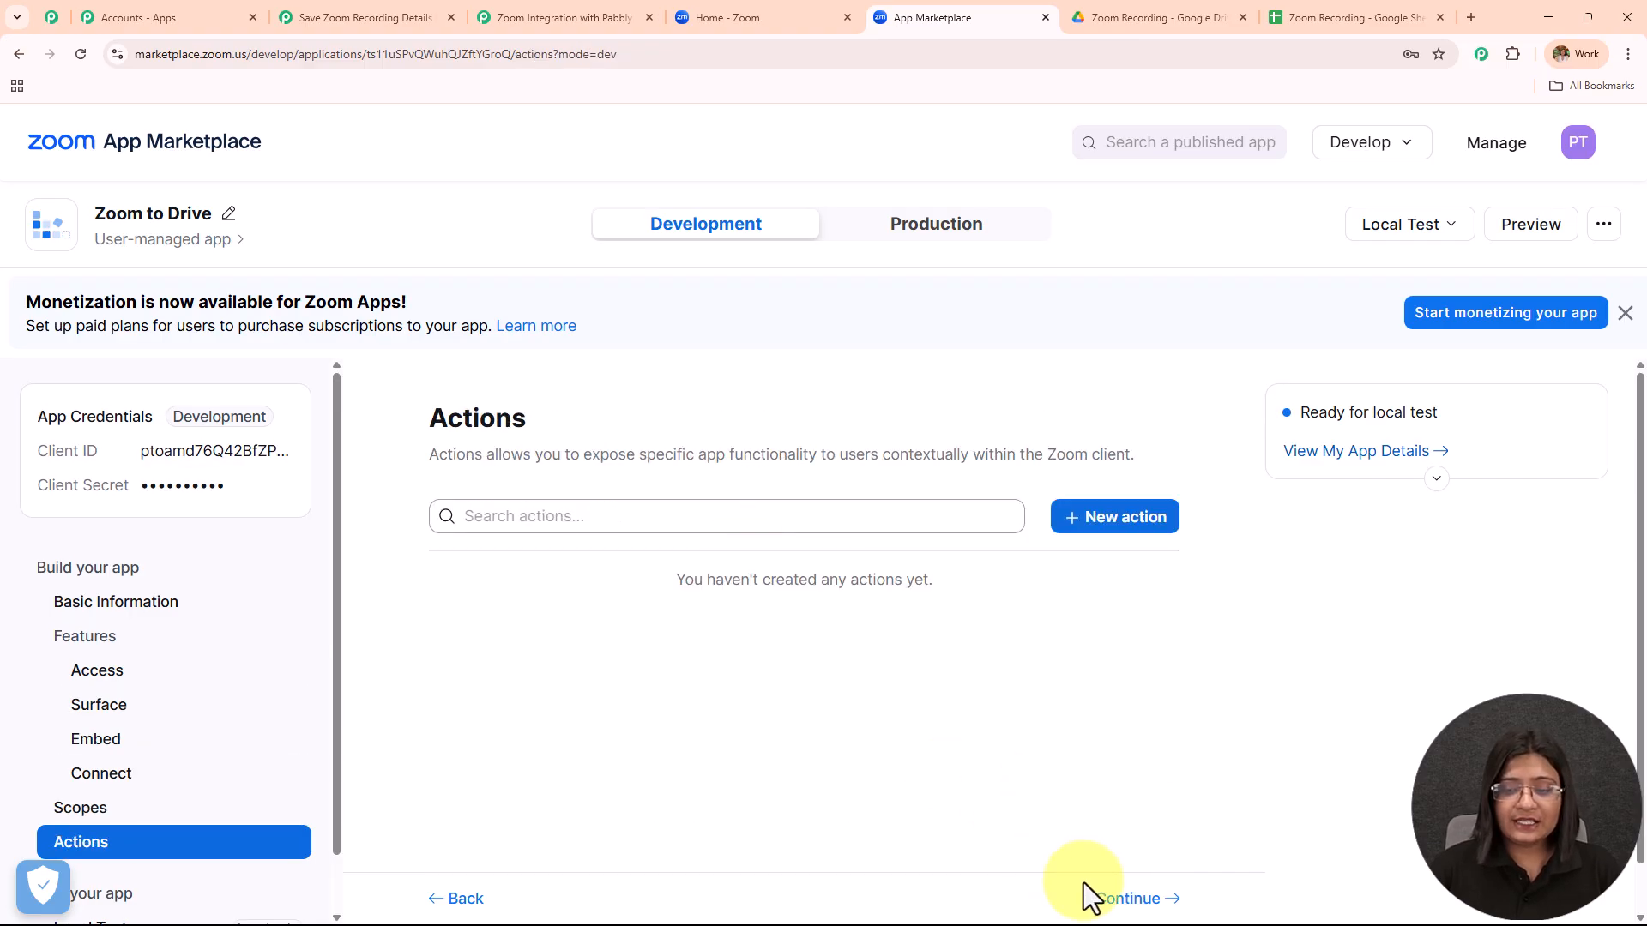
{"action": "left_click", "coordinate": [1126, 899]}
{"action": "scroll", "coordinate": [764, 513], "scroll_direction": "down", "scroll_amount": 5}
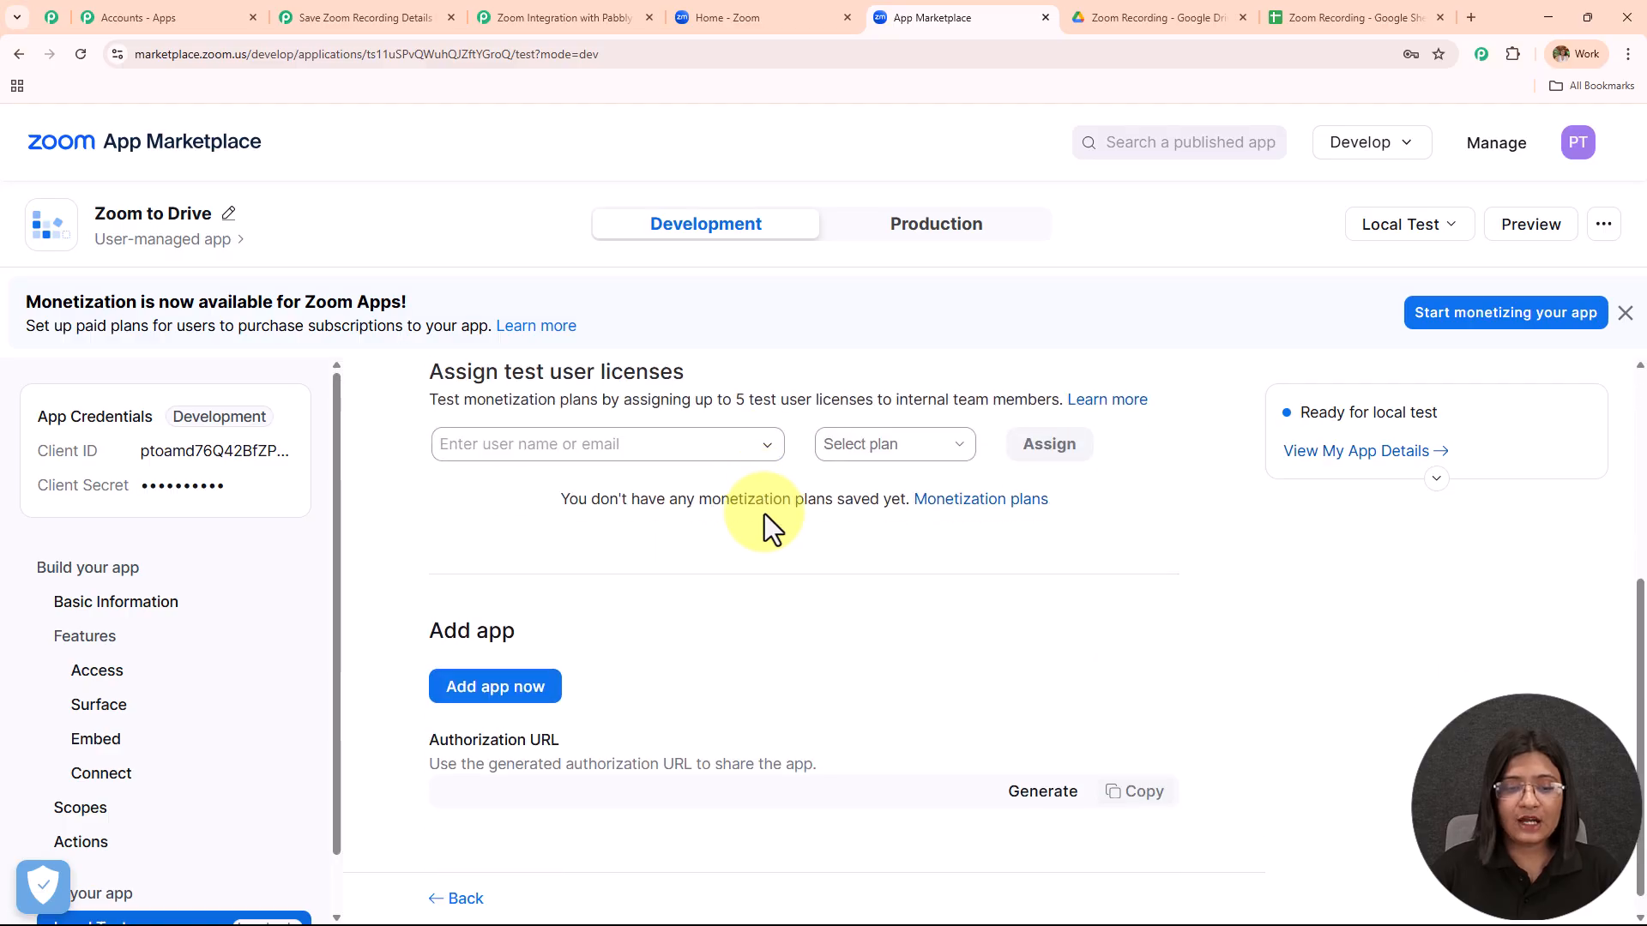
{"action": "left_click", "coordinate": [495, 665]}
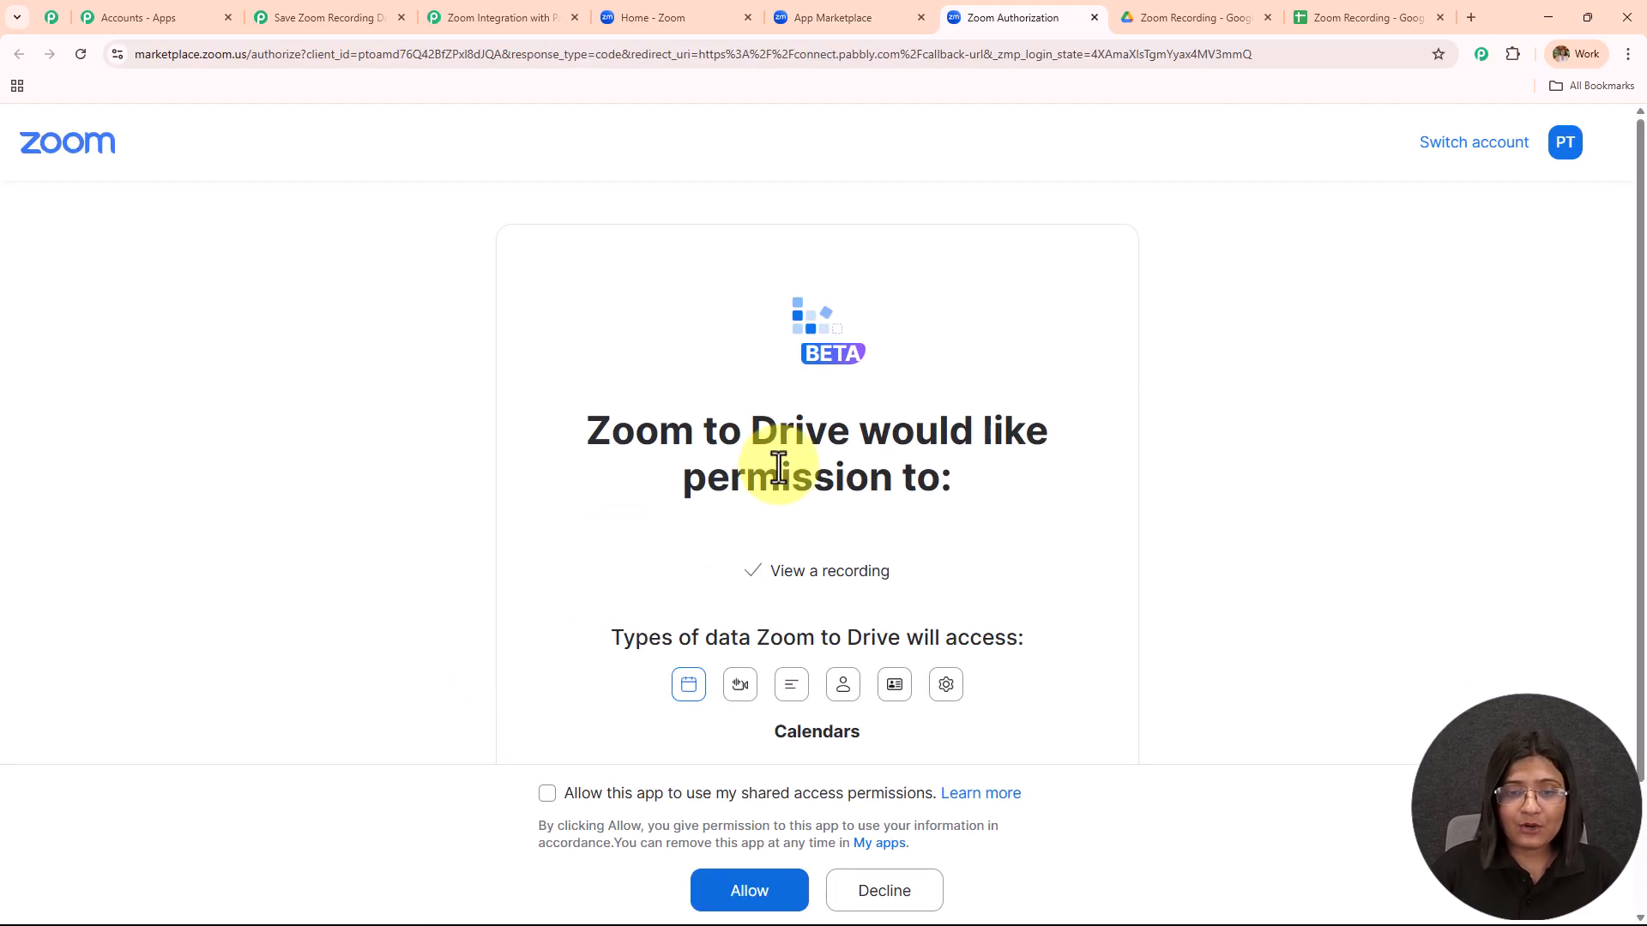
Allow the app's requested permissions, including the shared access permissions.
{"action": "scroll", "coordinate": [775, 466], "scroll_direction": "down", "scroll_amount": 2}
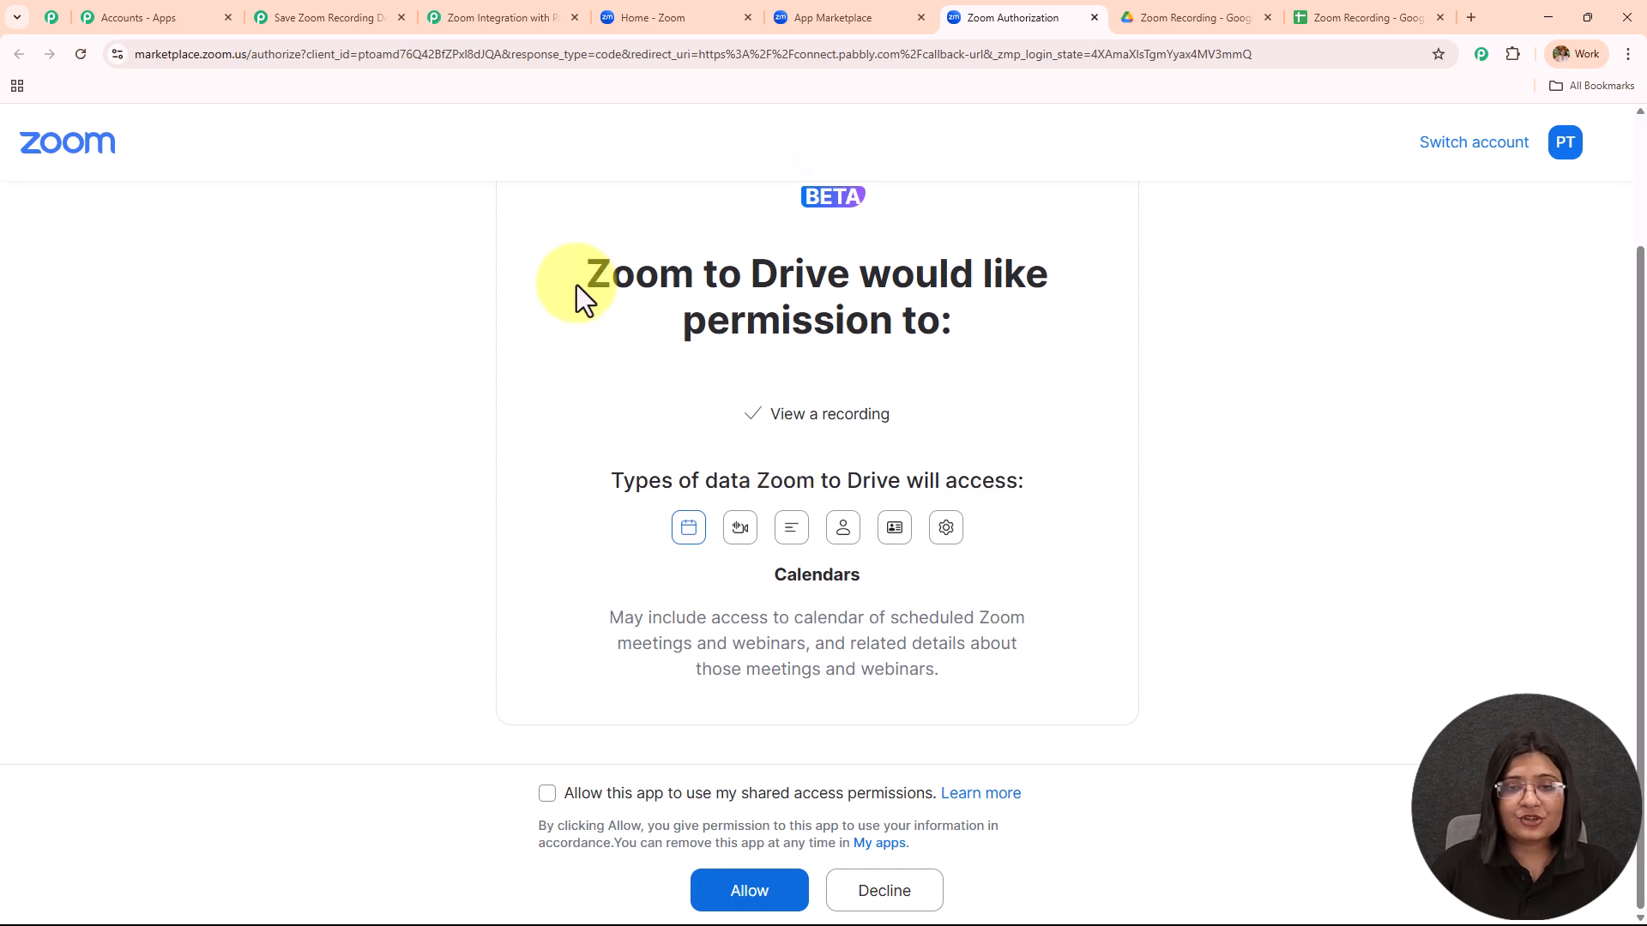
{"action": "left_click_drag", "start_coordinate": [579, 288], "coordinate": [1167, 359]}
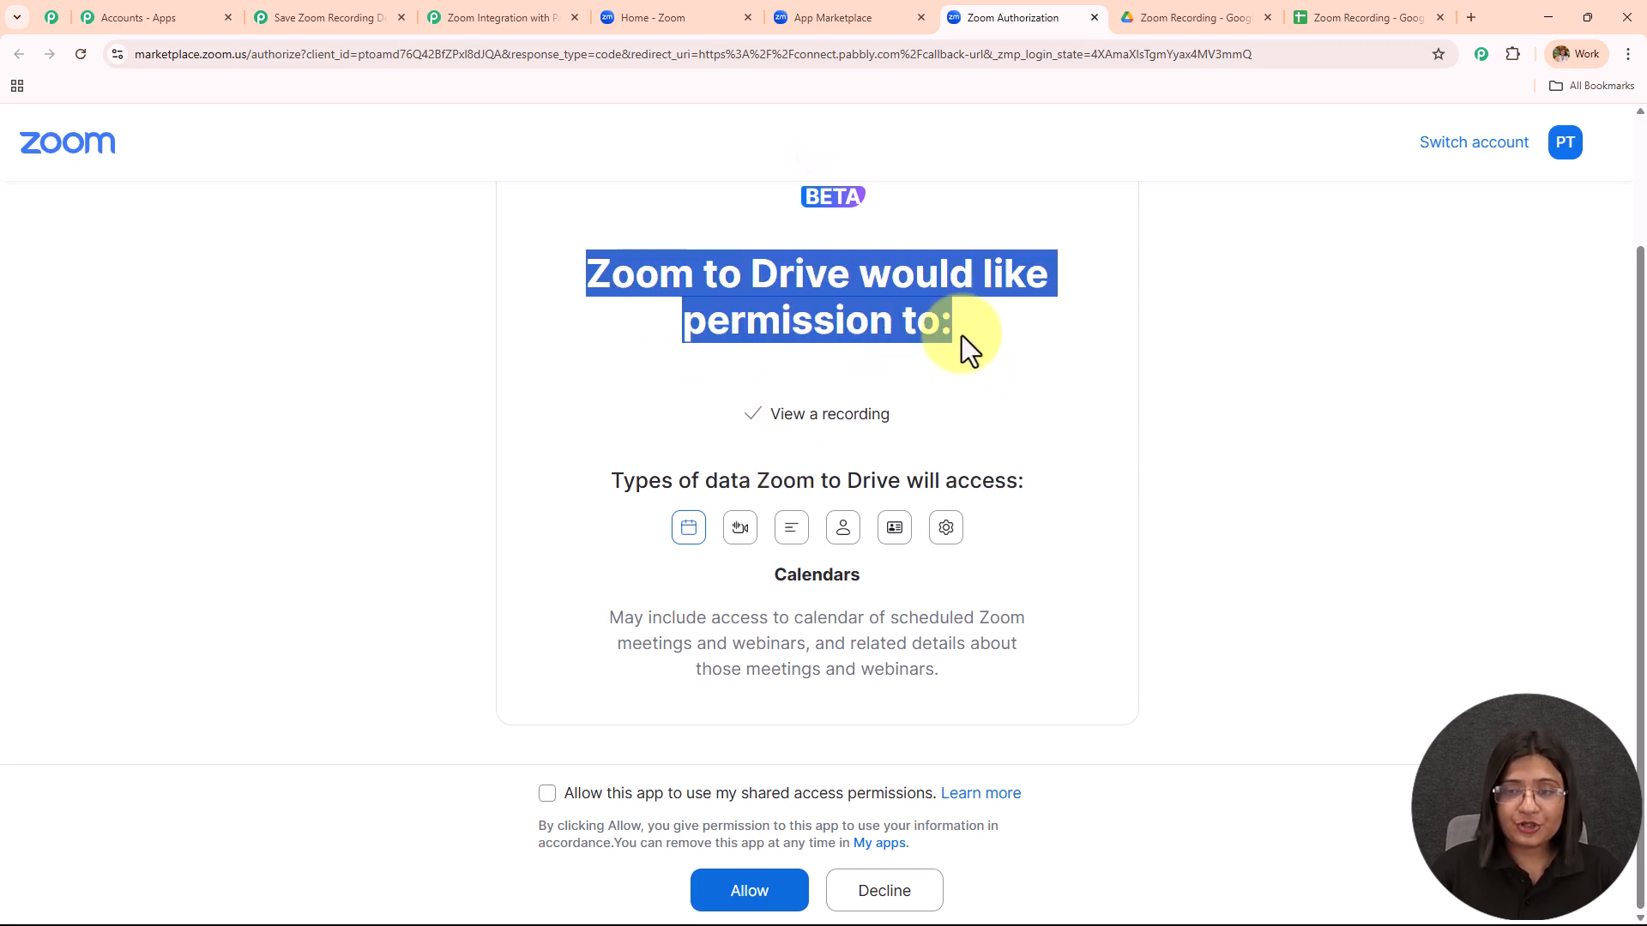
{"action": "left_click", "coordinate": [547, 793]}
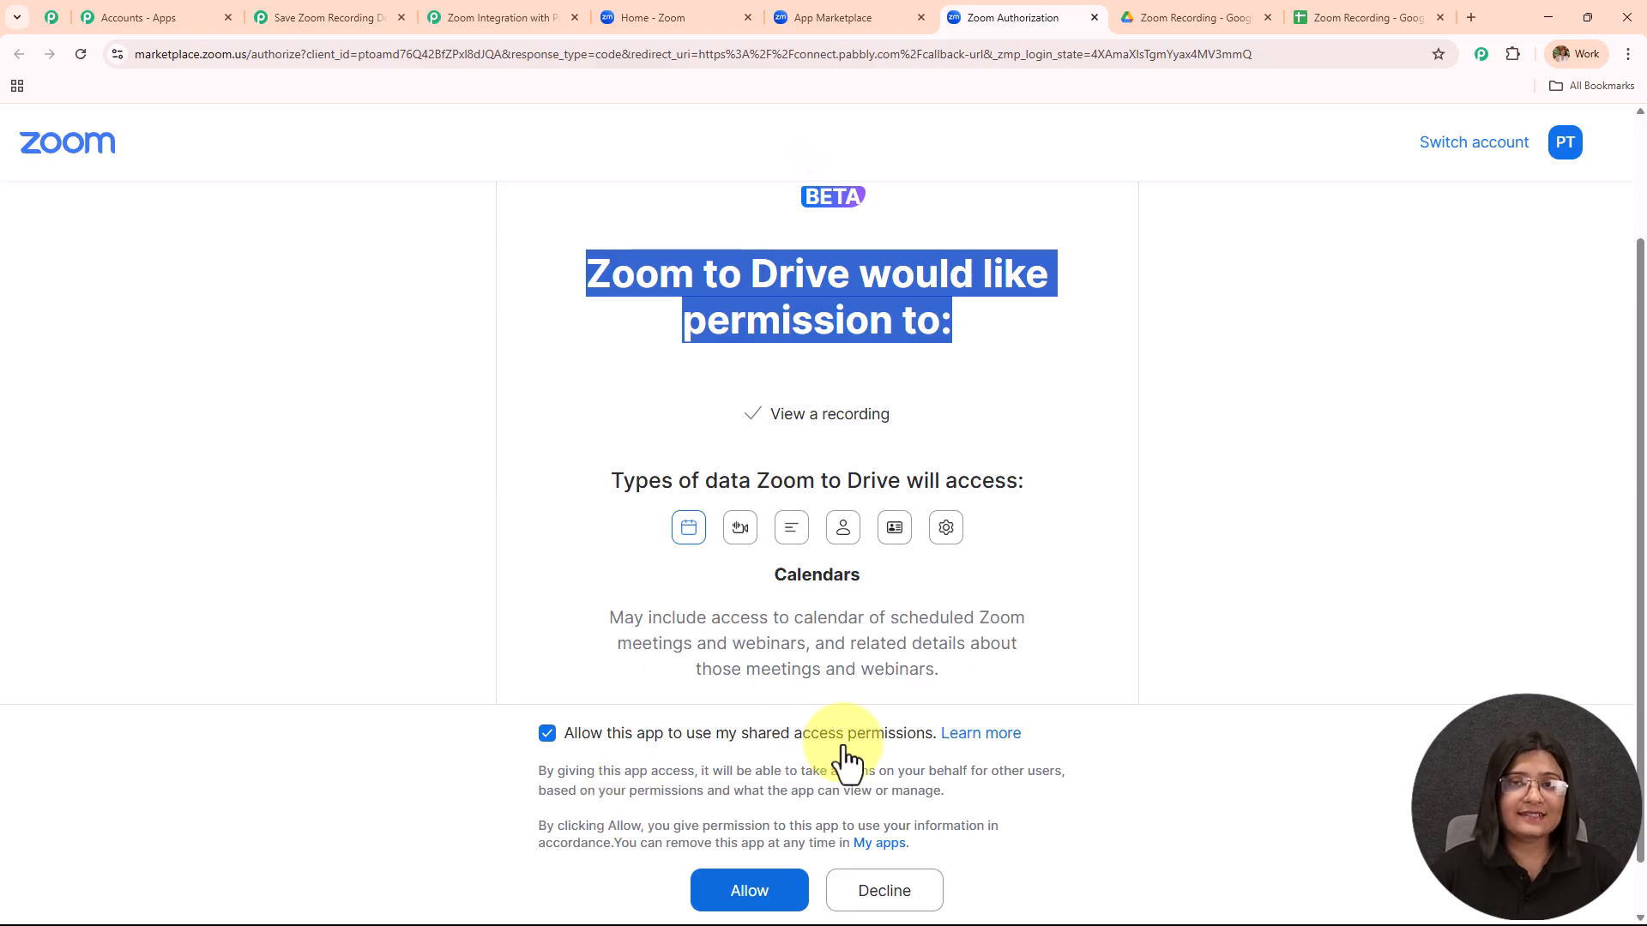
{"action": "left_click", "coordinate": [751, 892]}
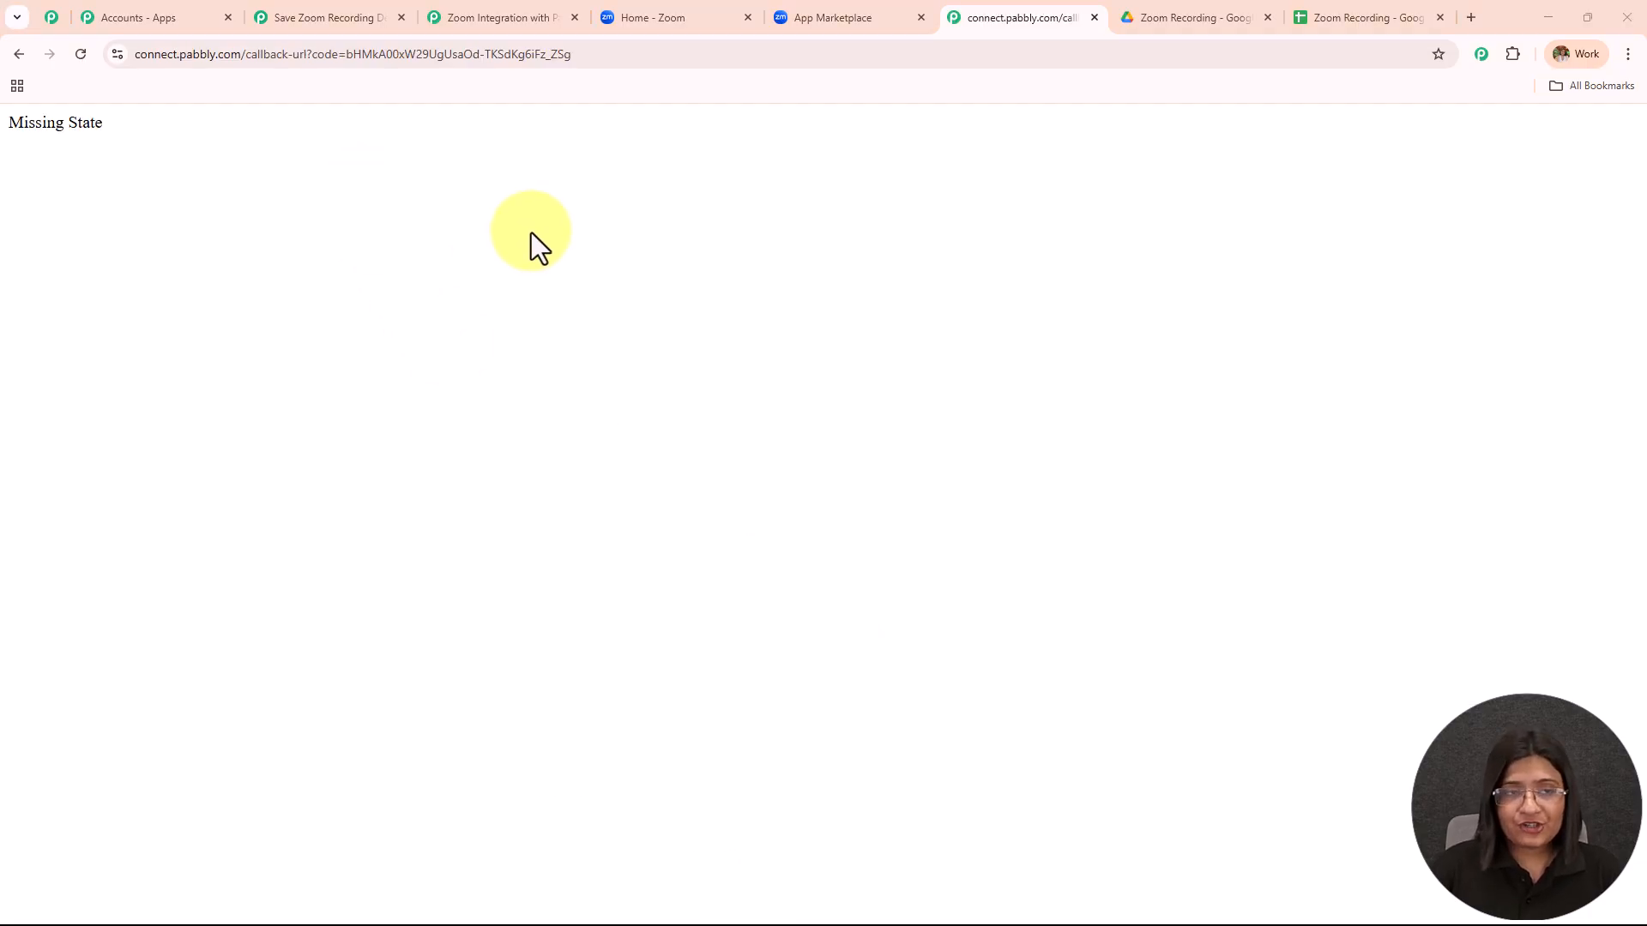
Save the Zoom trigger and send a test request so it waits for Zoom's webhook response.
{"action": "left_click", "coordinate": [314, 15]}
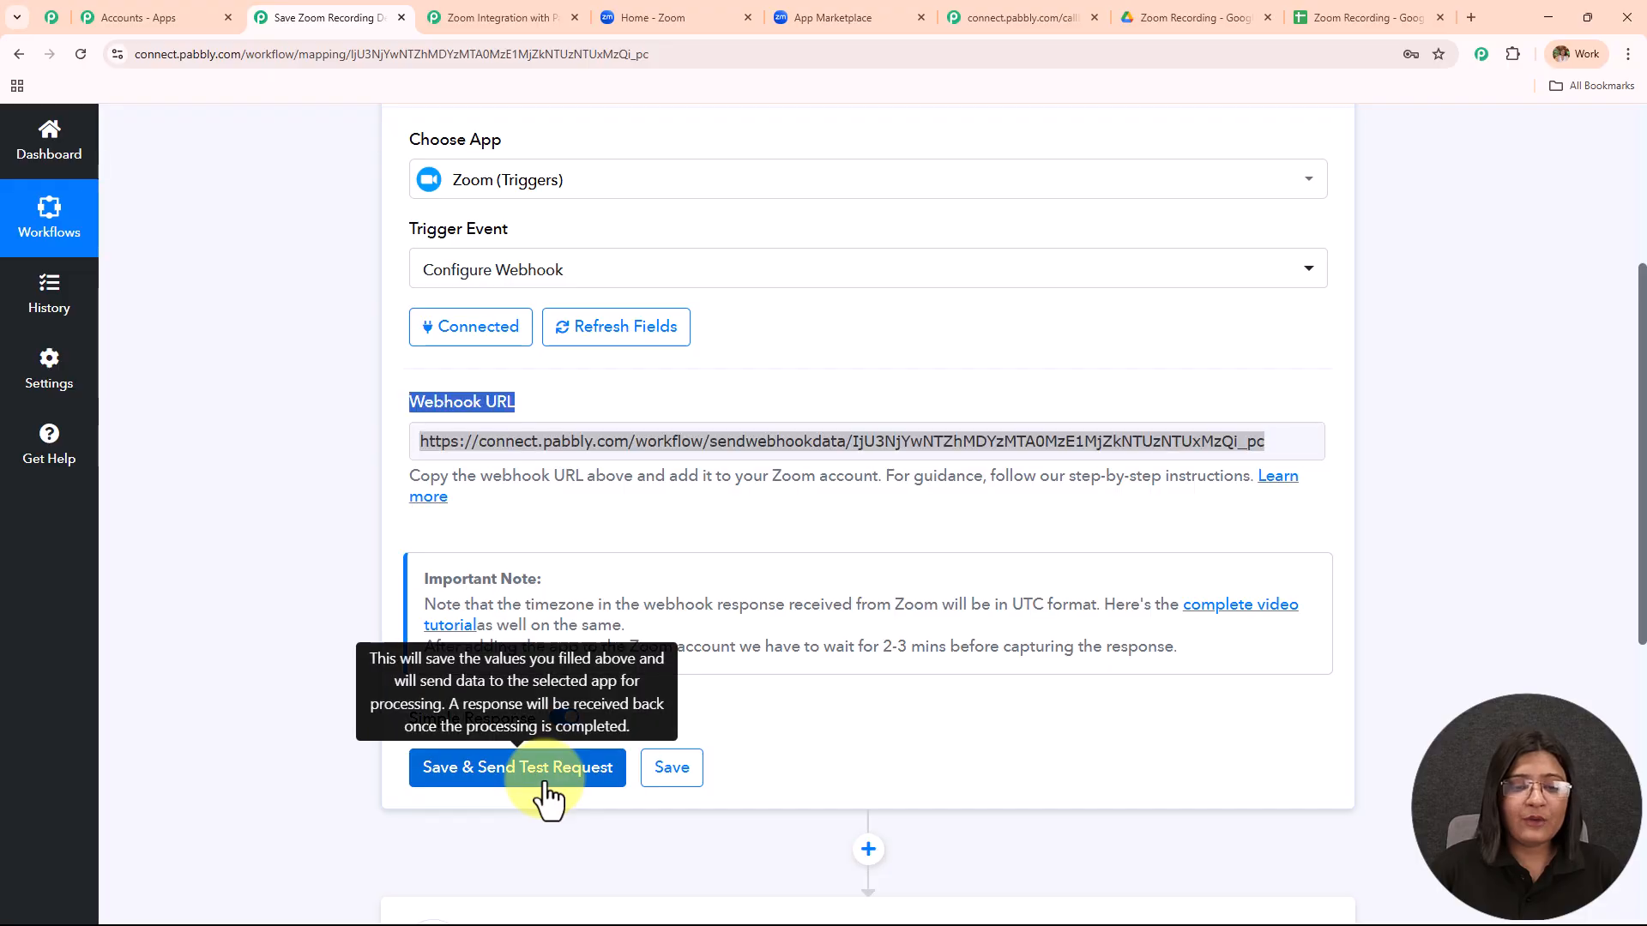
{"action": "left_click", "coordinate": [491, 772]}
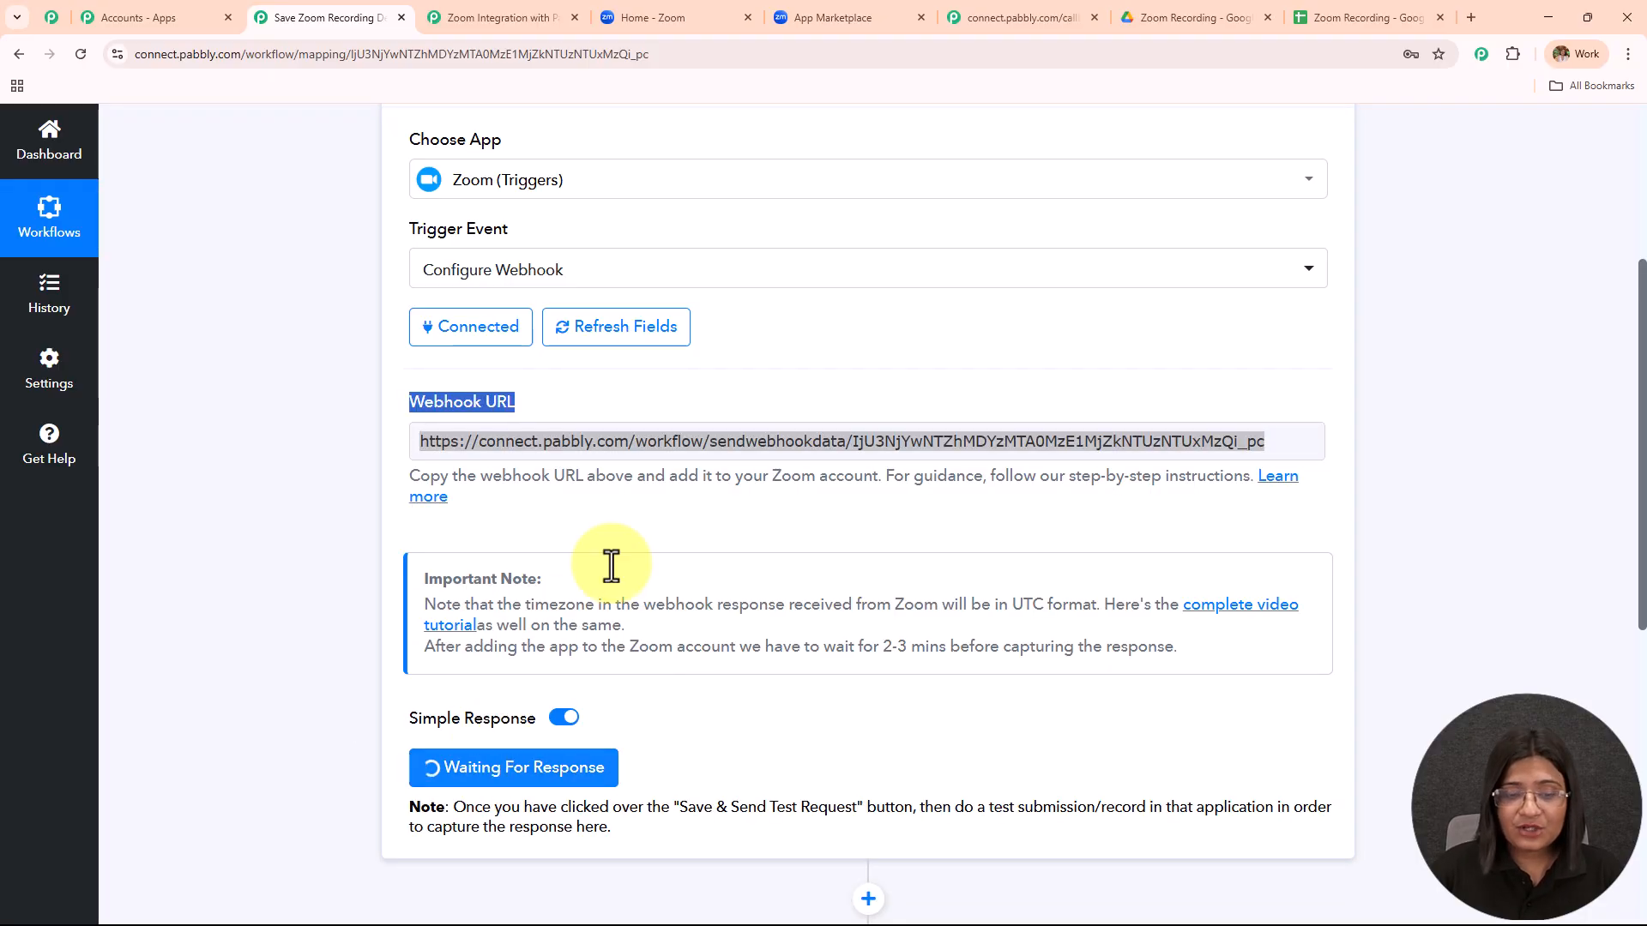
{"action": "scroll", "coordinate": [605, 575], "scroll_direction": "down", "scroll_amount": 4}
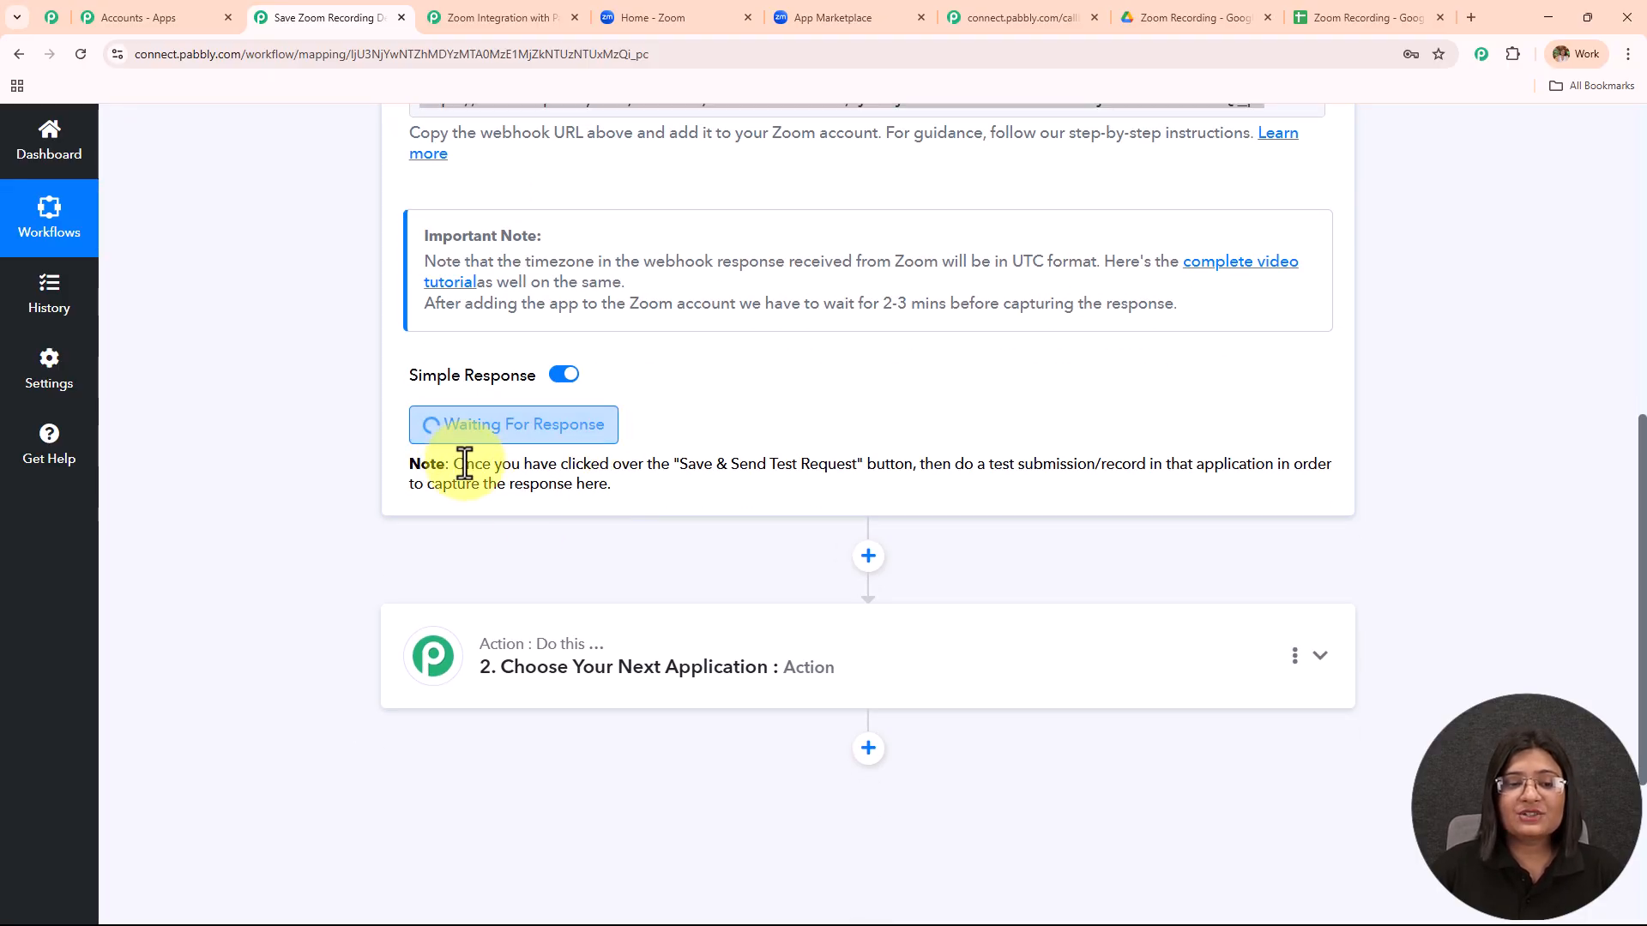
{"action": "left_click_drag", "start_coordinate": [448, 464], "coordinate": [703, 528]}
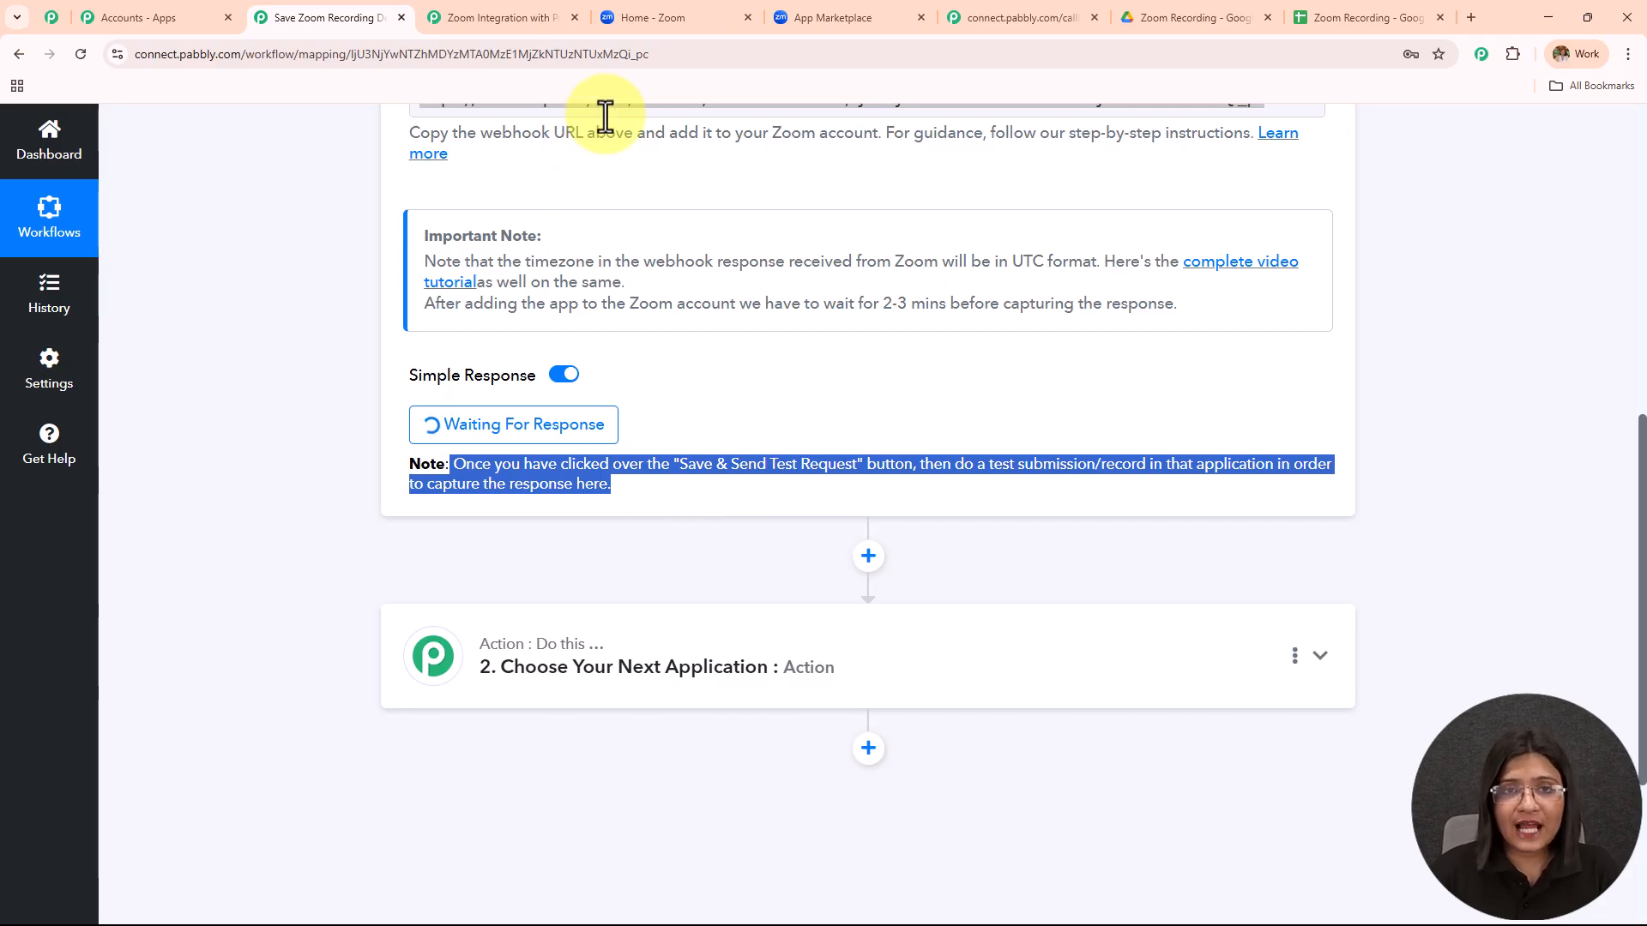
Open the My Meetings list in the Zoom web portal.
{"action": "left_click", "coordinate": [669, 16]}
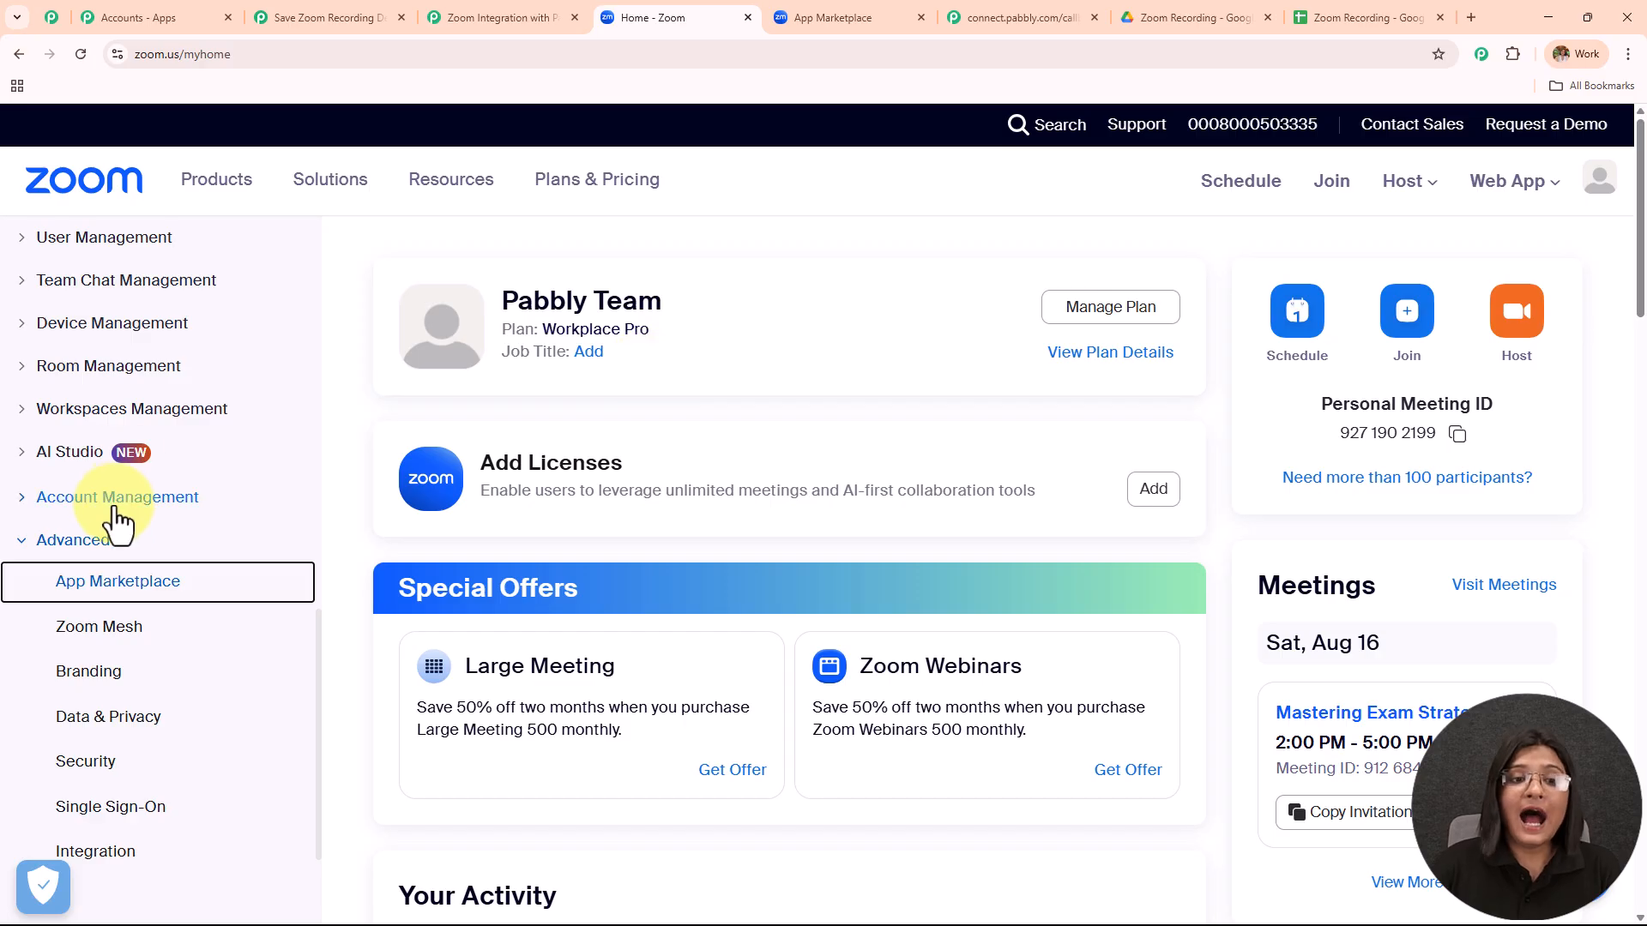
{"action": "scroll", "coordinate": [116, 519], "scroll_direction": "up", "scroll_amount": 9}
{"action": "scroll", "coordinate": [120, 348], "scroll_direction": "up", "scroll_amount": 4}
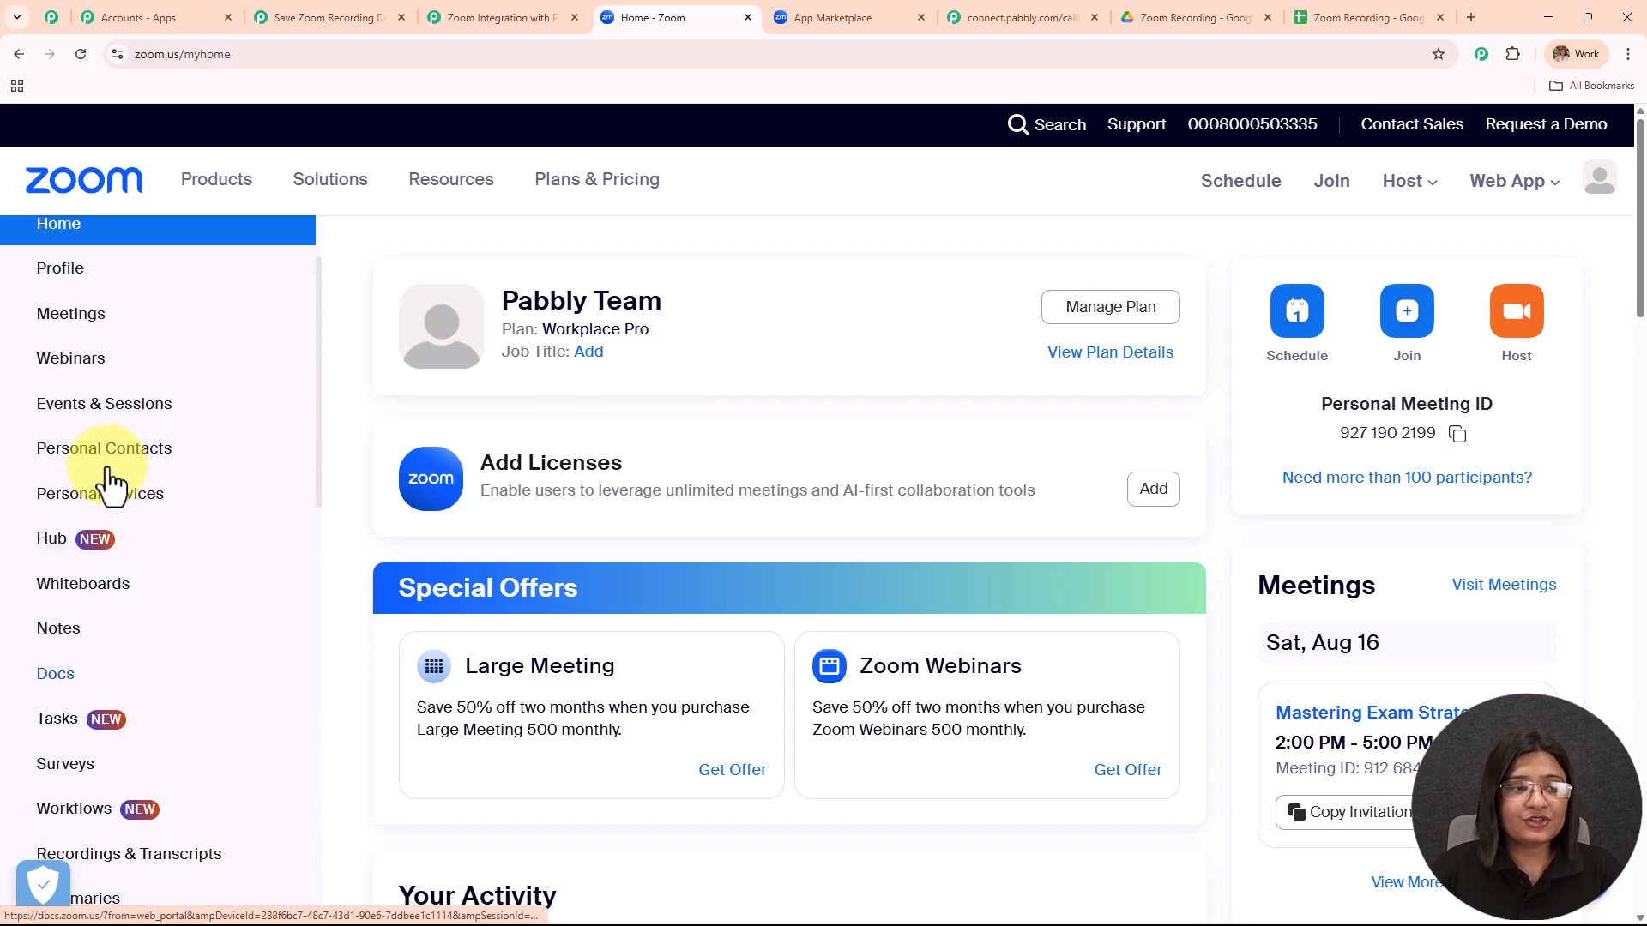
{"action": "left_click", "coordinate": [70, 396]}
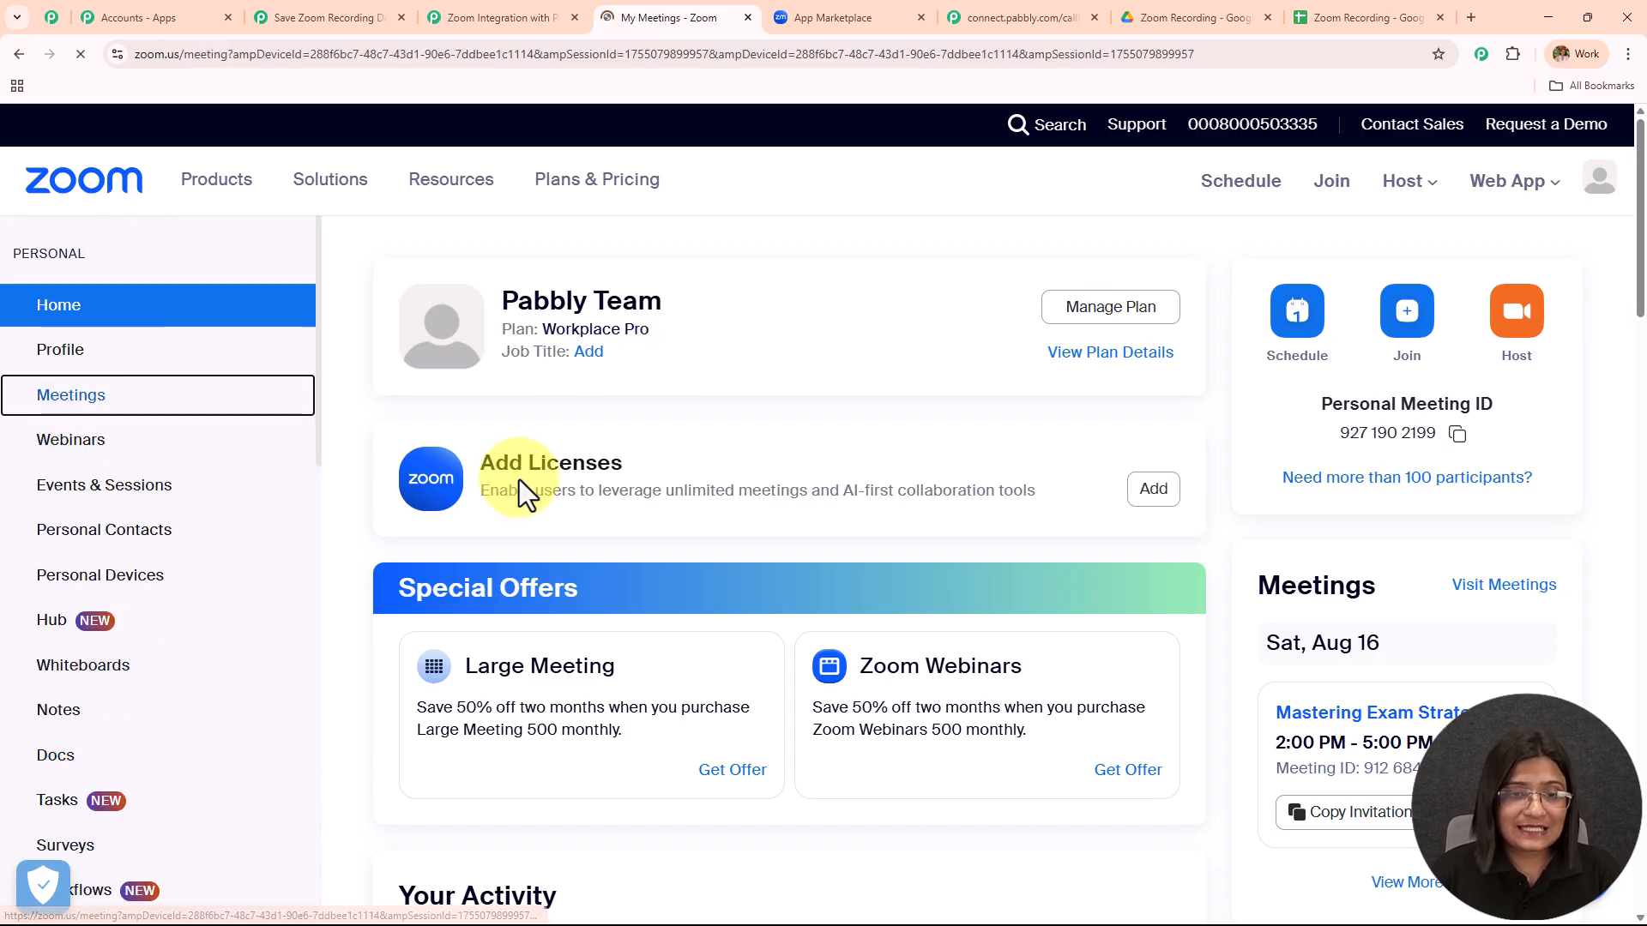
{"action": "scroll", "coordinate": [705, 616], "scroll_direction": "down", "scroll_amount": 8}
{"action": "scroll", "coordinate": [705, 616], "scroll_direction": "up", "scroll_amount": 2}
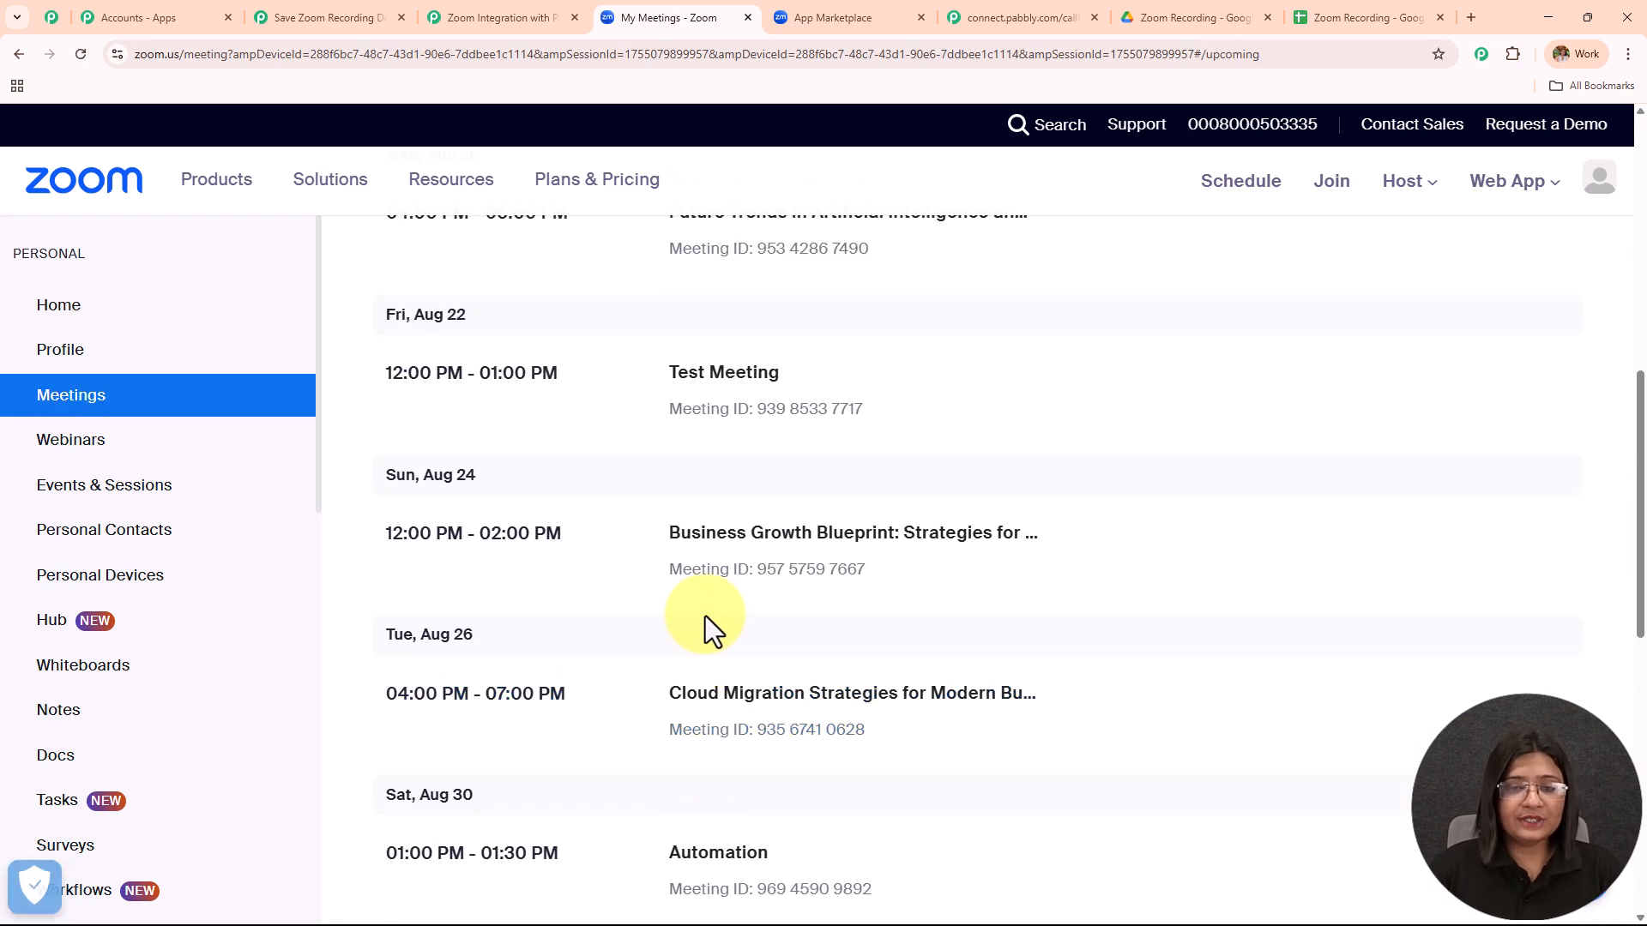
{"action": "mouse_move", "coordinate": [741, 408]}
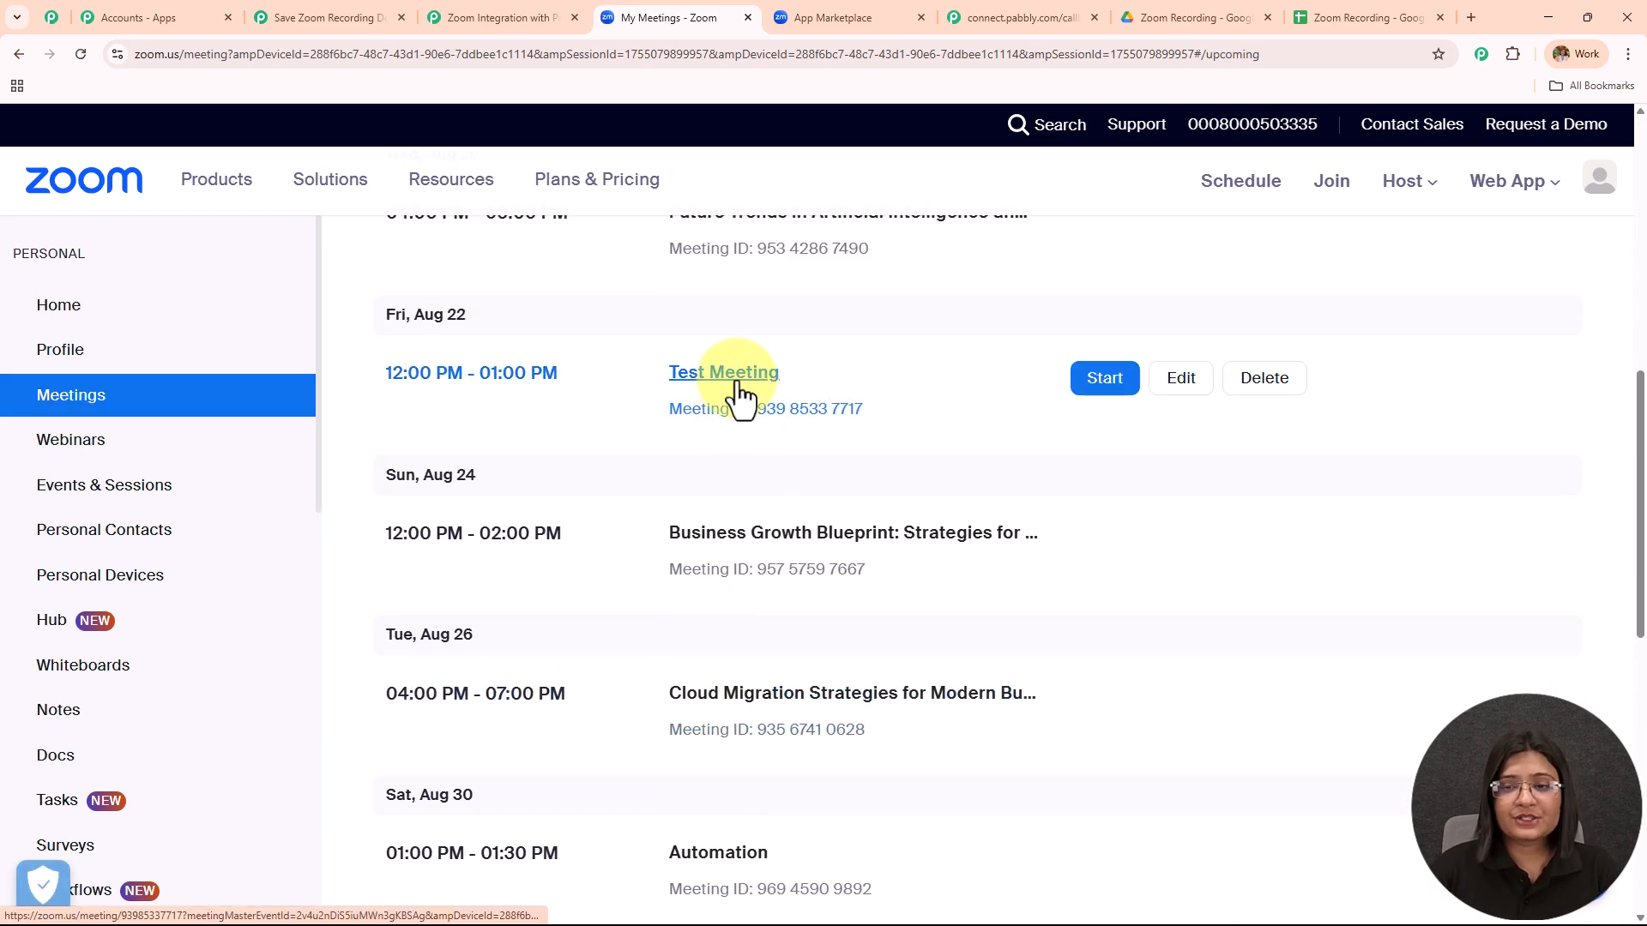
Start Test Meeting in the browser, record it to the cloud, end it, and return to upcoming meetings.
{"action": "left_click", "coordinate": [1096, 391]}
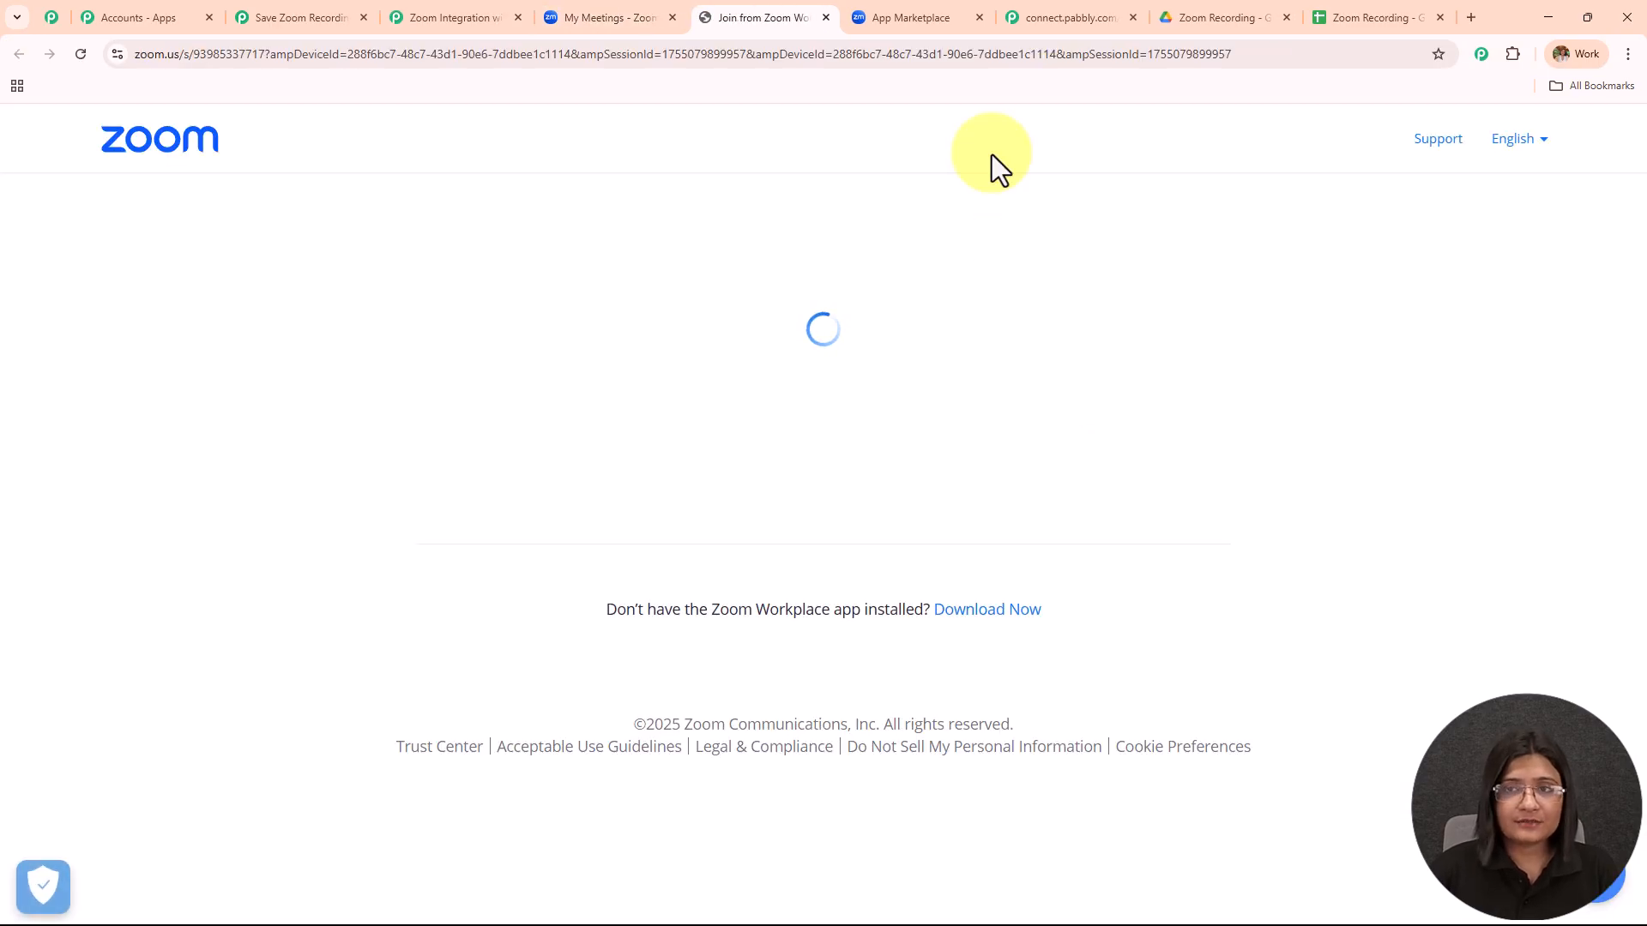
{"action": "left_click", "coordinate": [794, 673]}
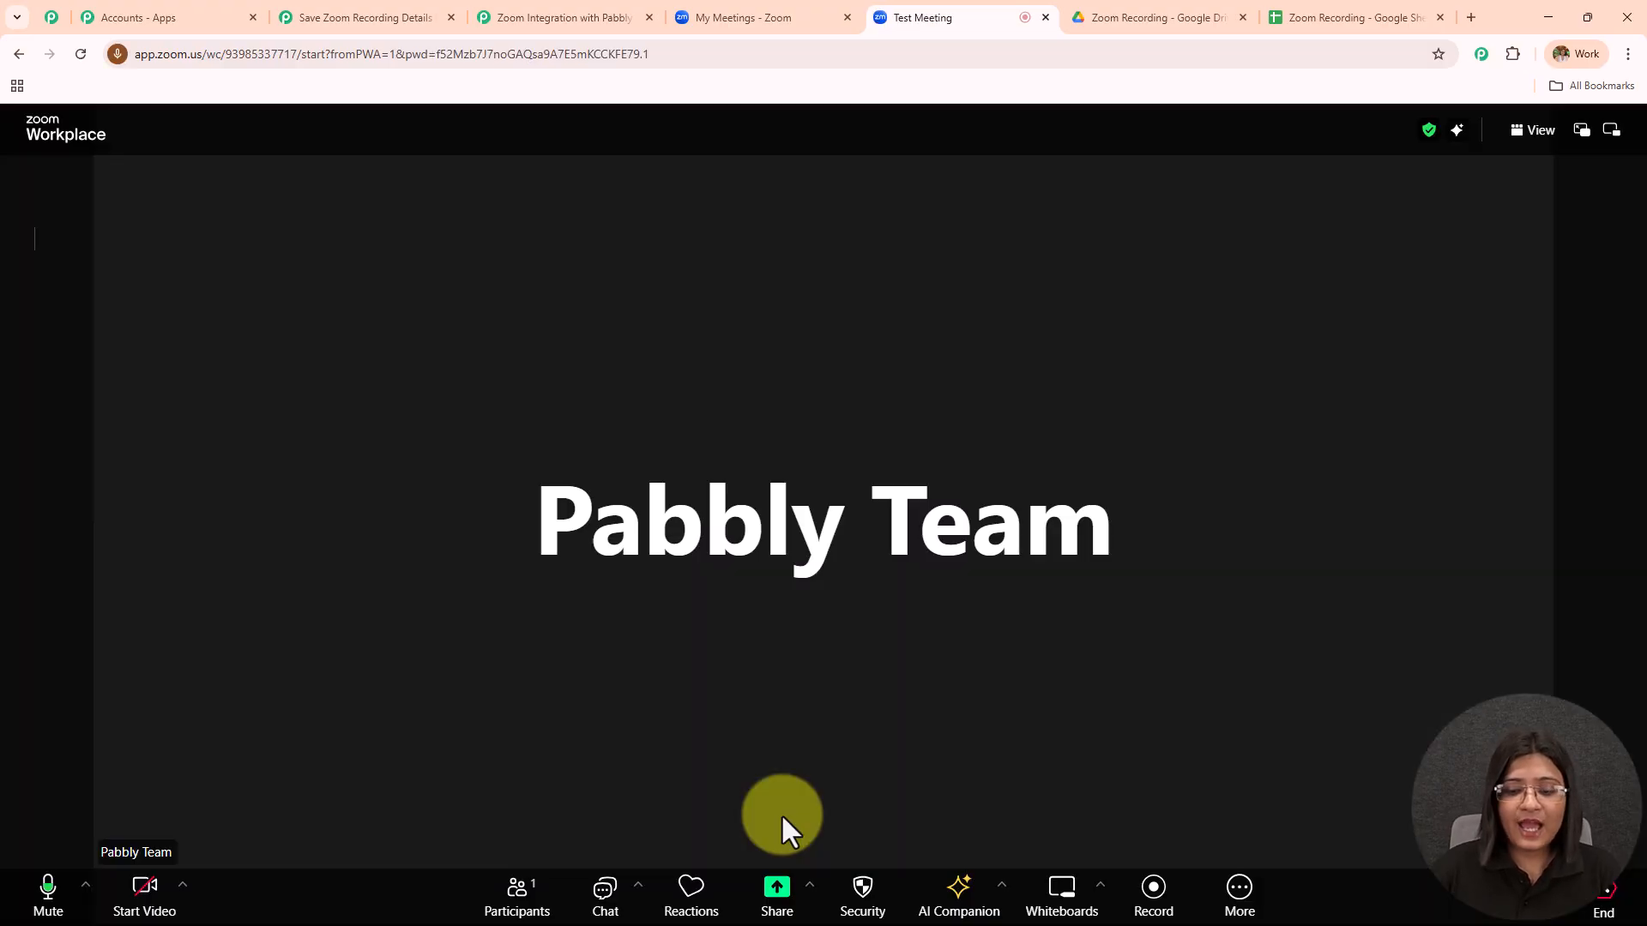
{"action": "left_click", "coordinate": [1152, 892]}
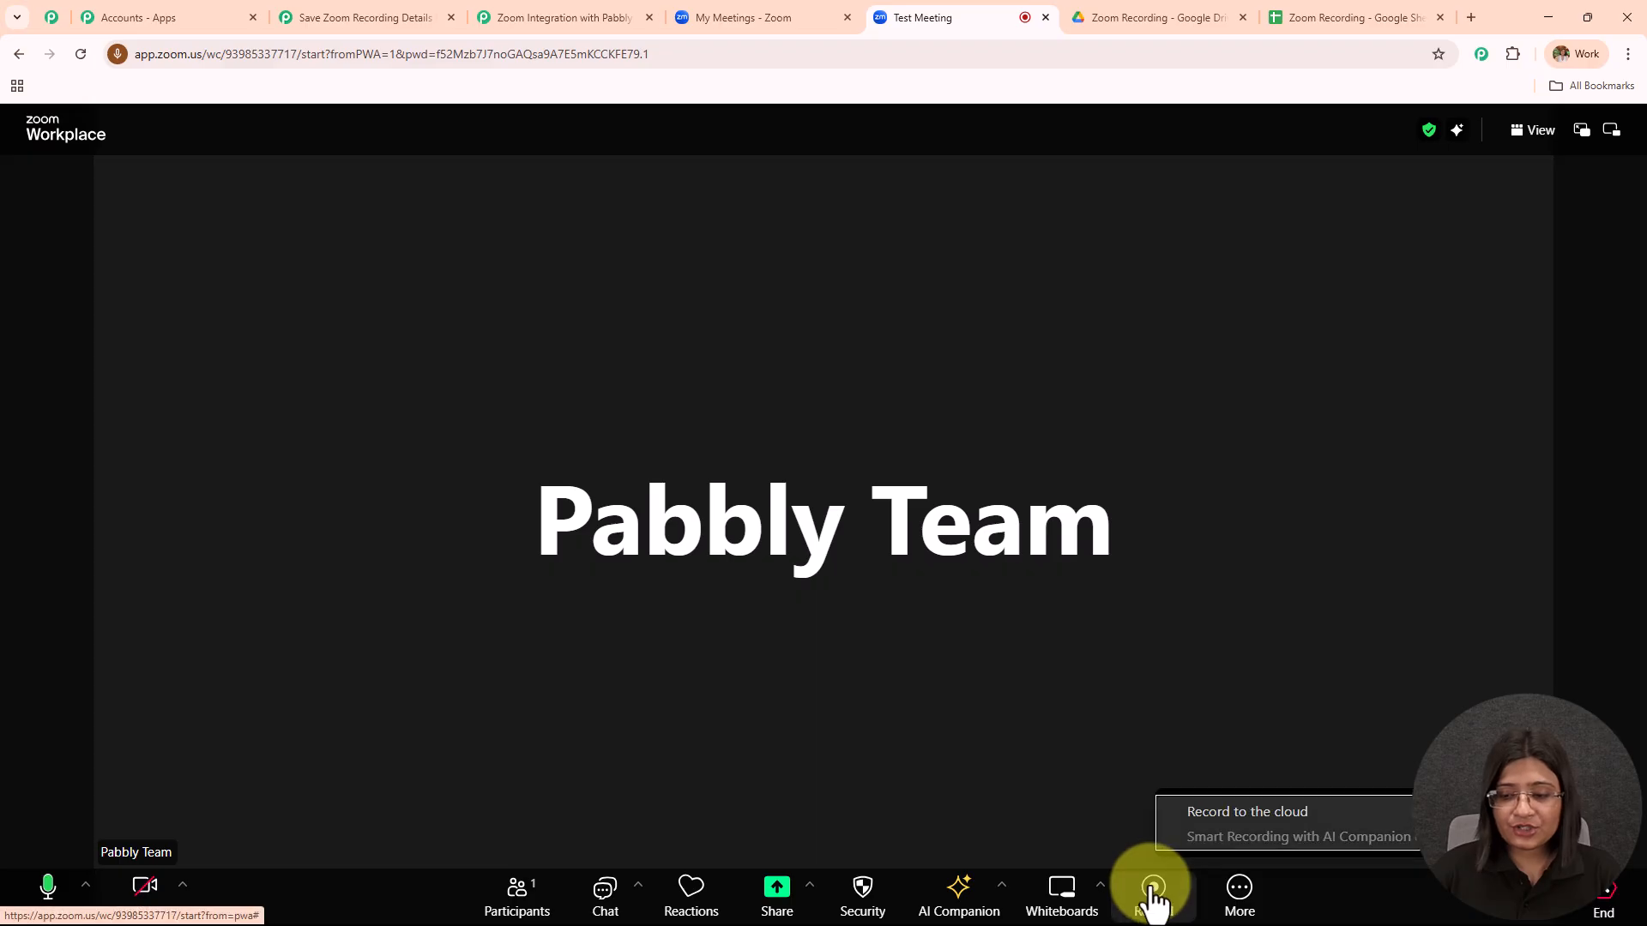
{"action": "left_click", "coordinate": [1206, 802]}
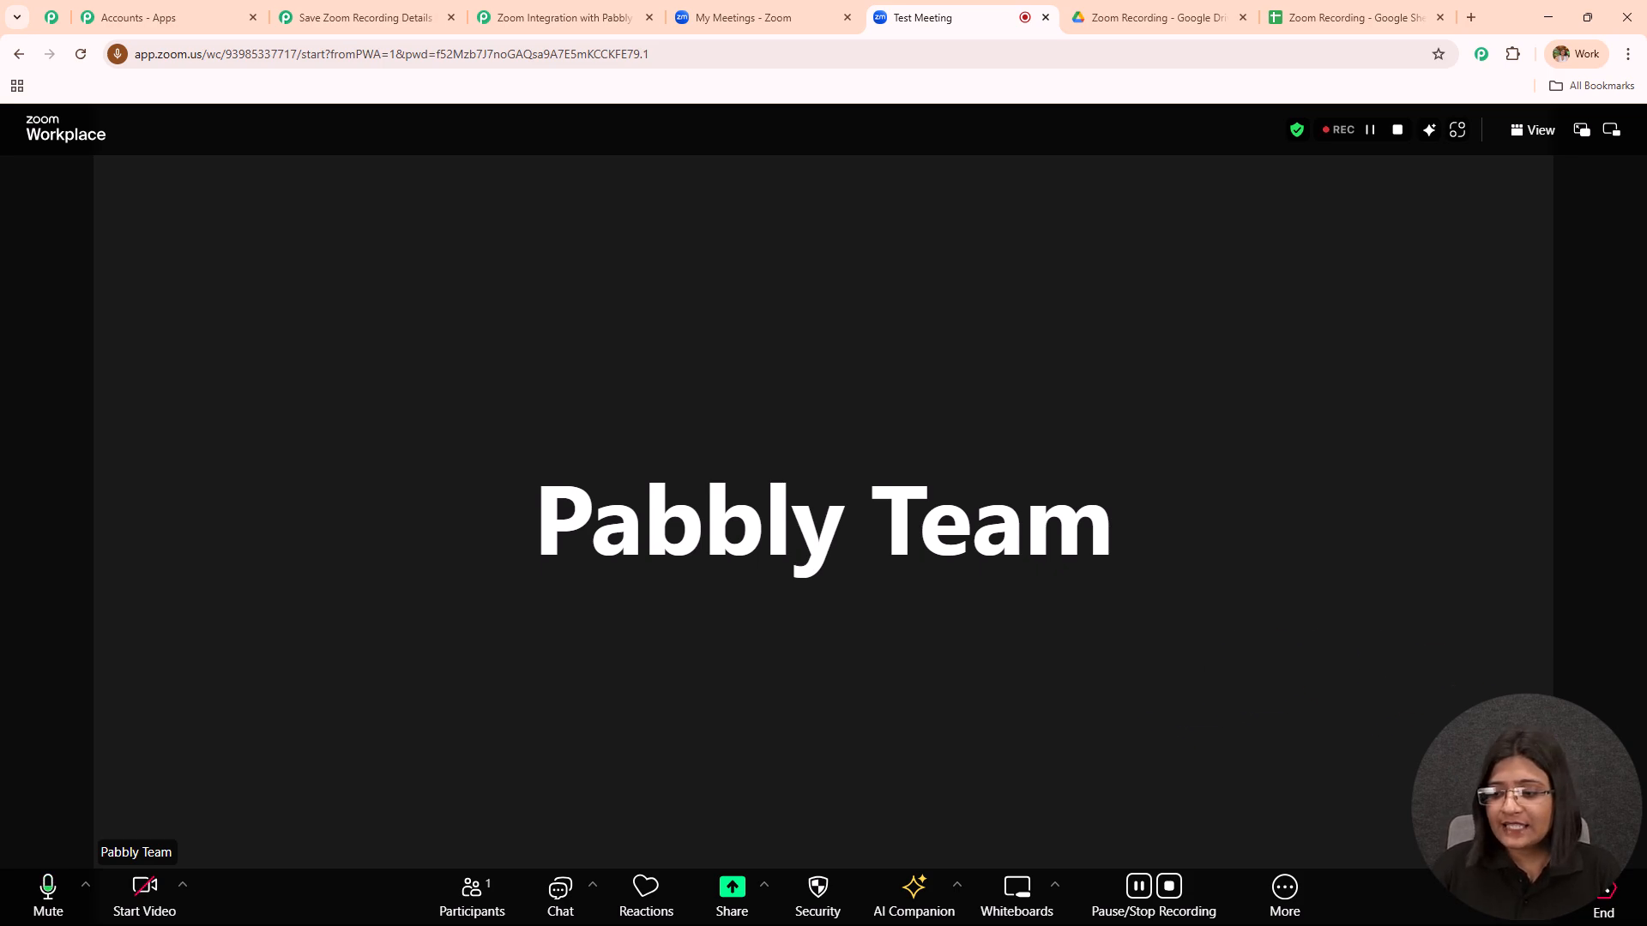
{"action": "left_click", "coordinate": [1605, 900]}
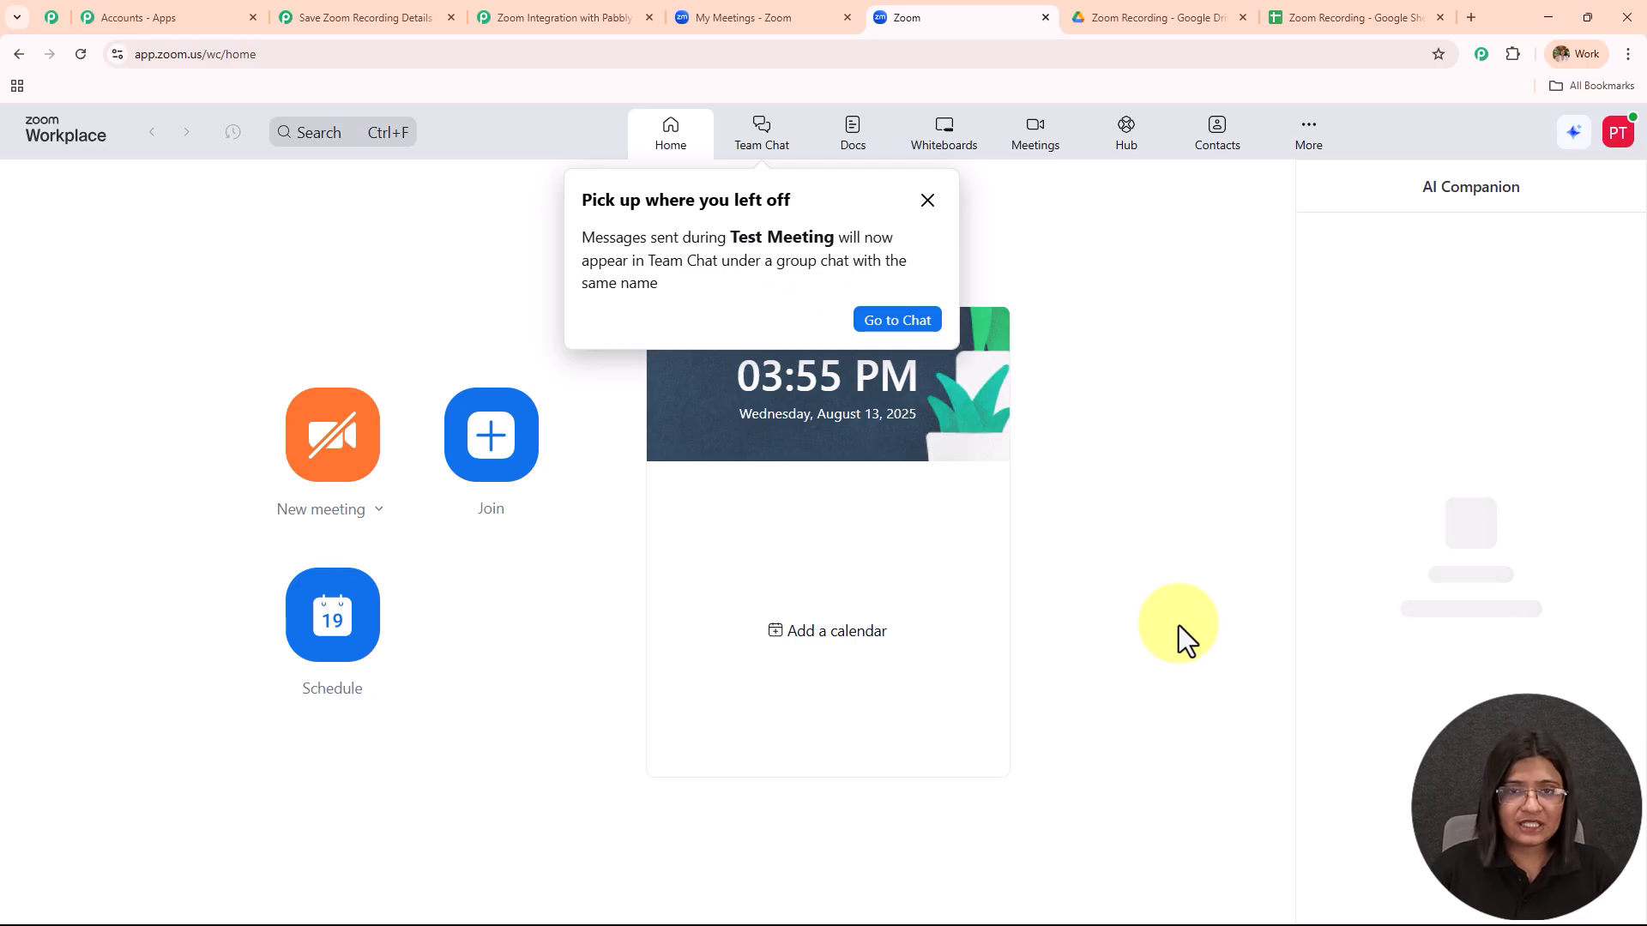
{"action": "left_click", "coordinate": [755, 19]}
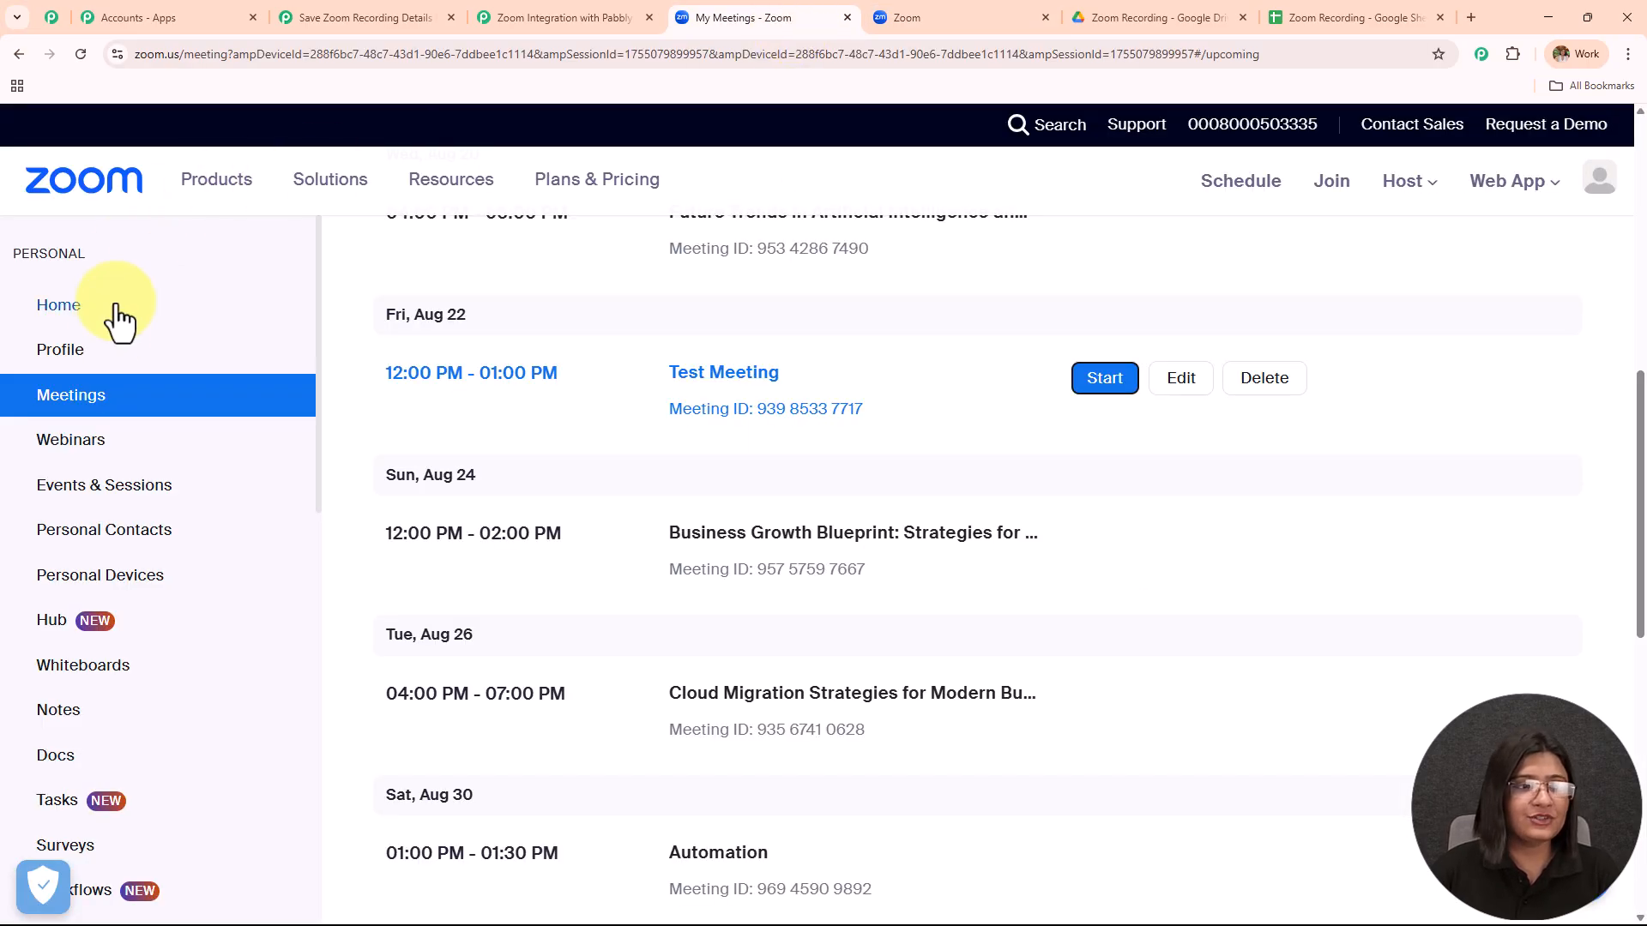
{"action": "scroll", "coordinate": [112, 497], "scroll_direction": "down", "scroll_amount": 5}
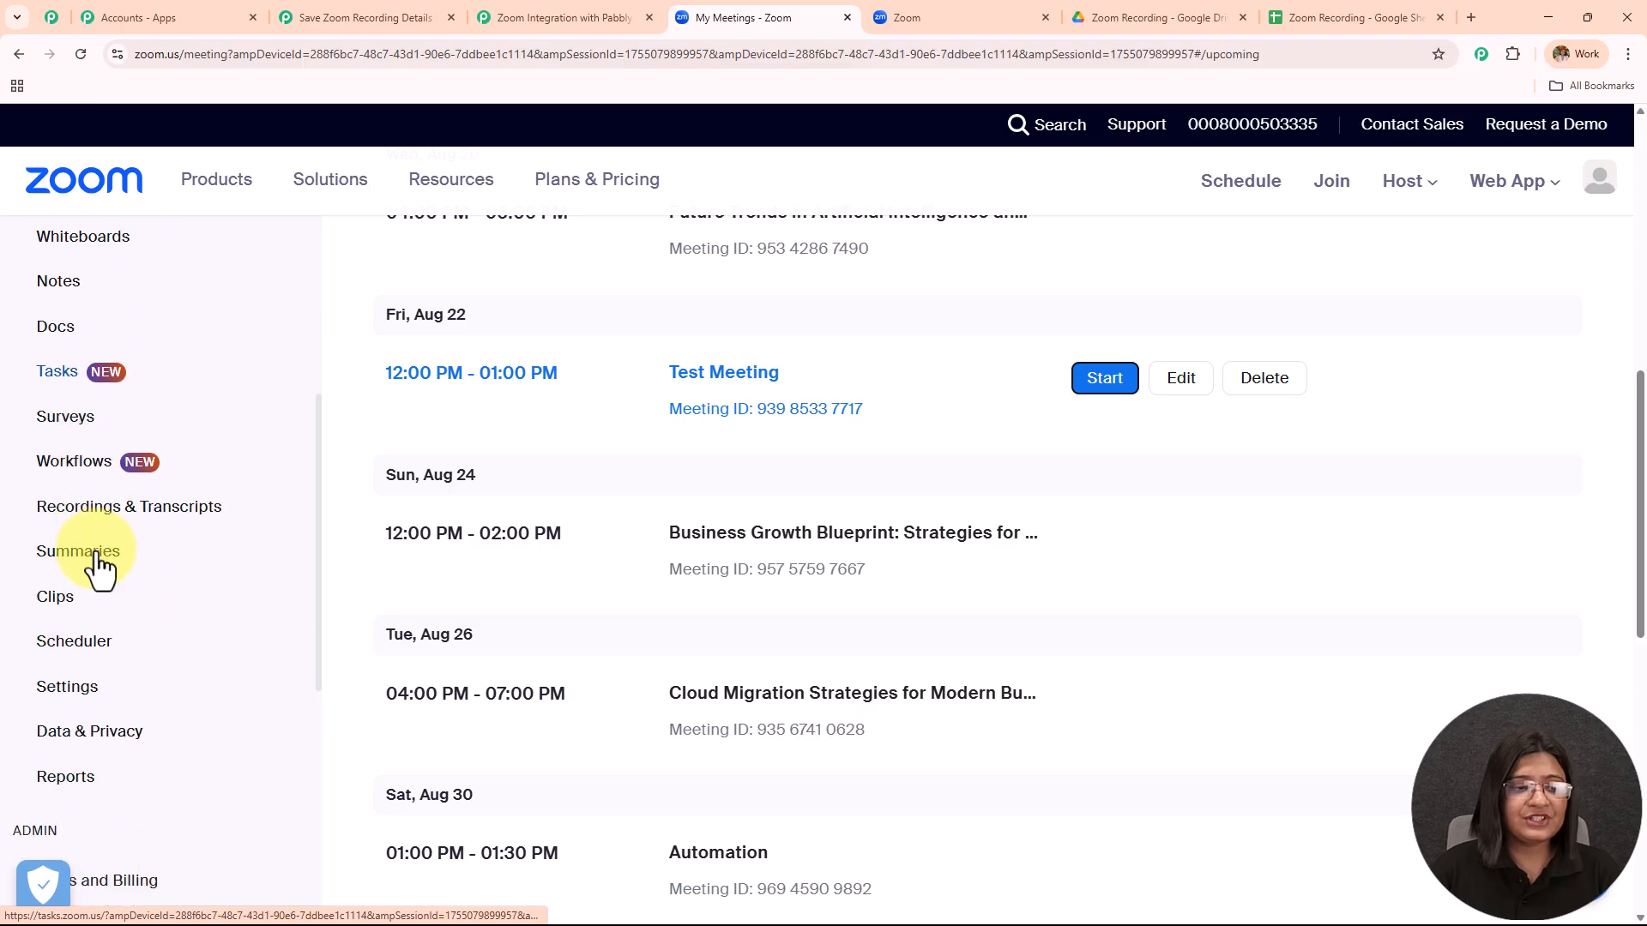
Check Cloud recordings, where Test Meeting is still processing, then go back to the Pabbly workflow.
{"action": "left_click", "coordinate": [83, 506]}
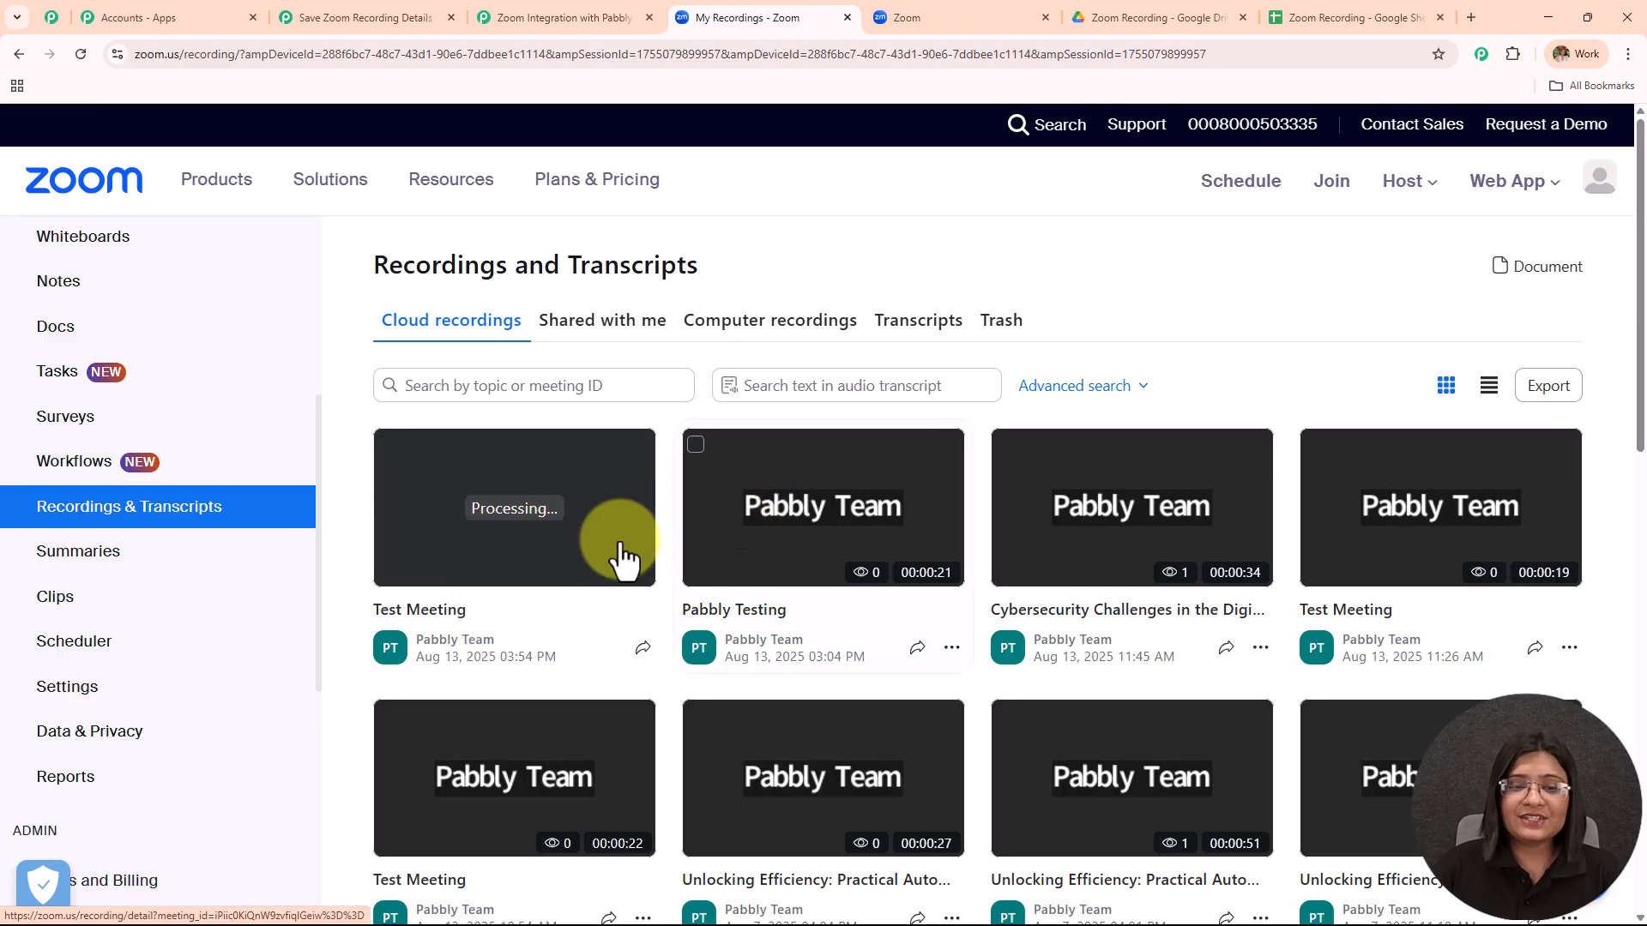
{"action": "left_click", "coordinate": [319, 24]}
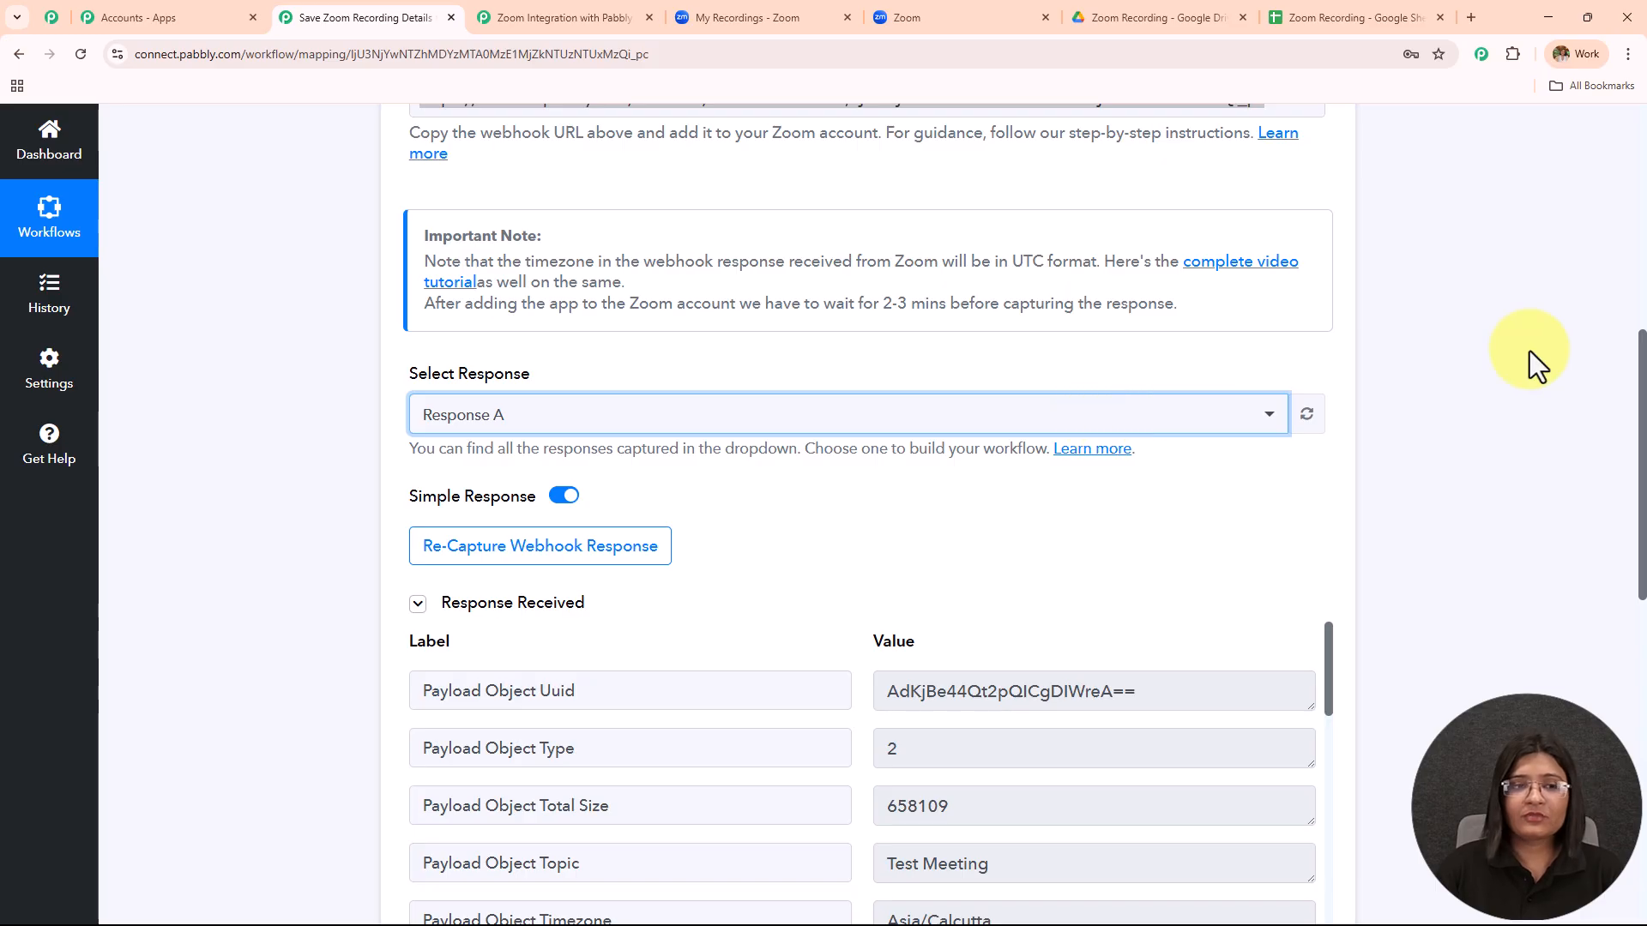
Keep Response A as the captured response and scroll through its recording fields.
{"action": "scroll", "coordinate": [1530, 352], "scroll_direction": "down", "scroll_amount": 2}
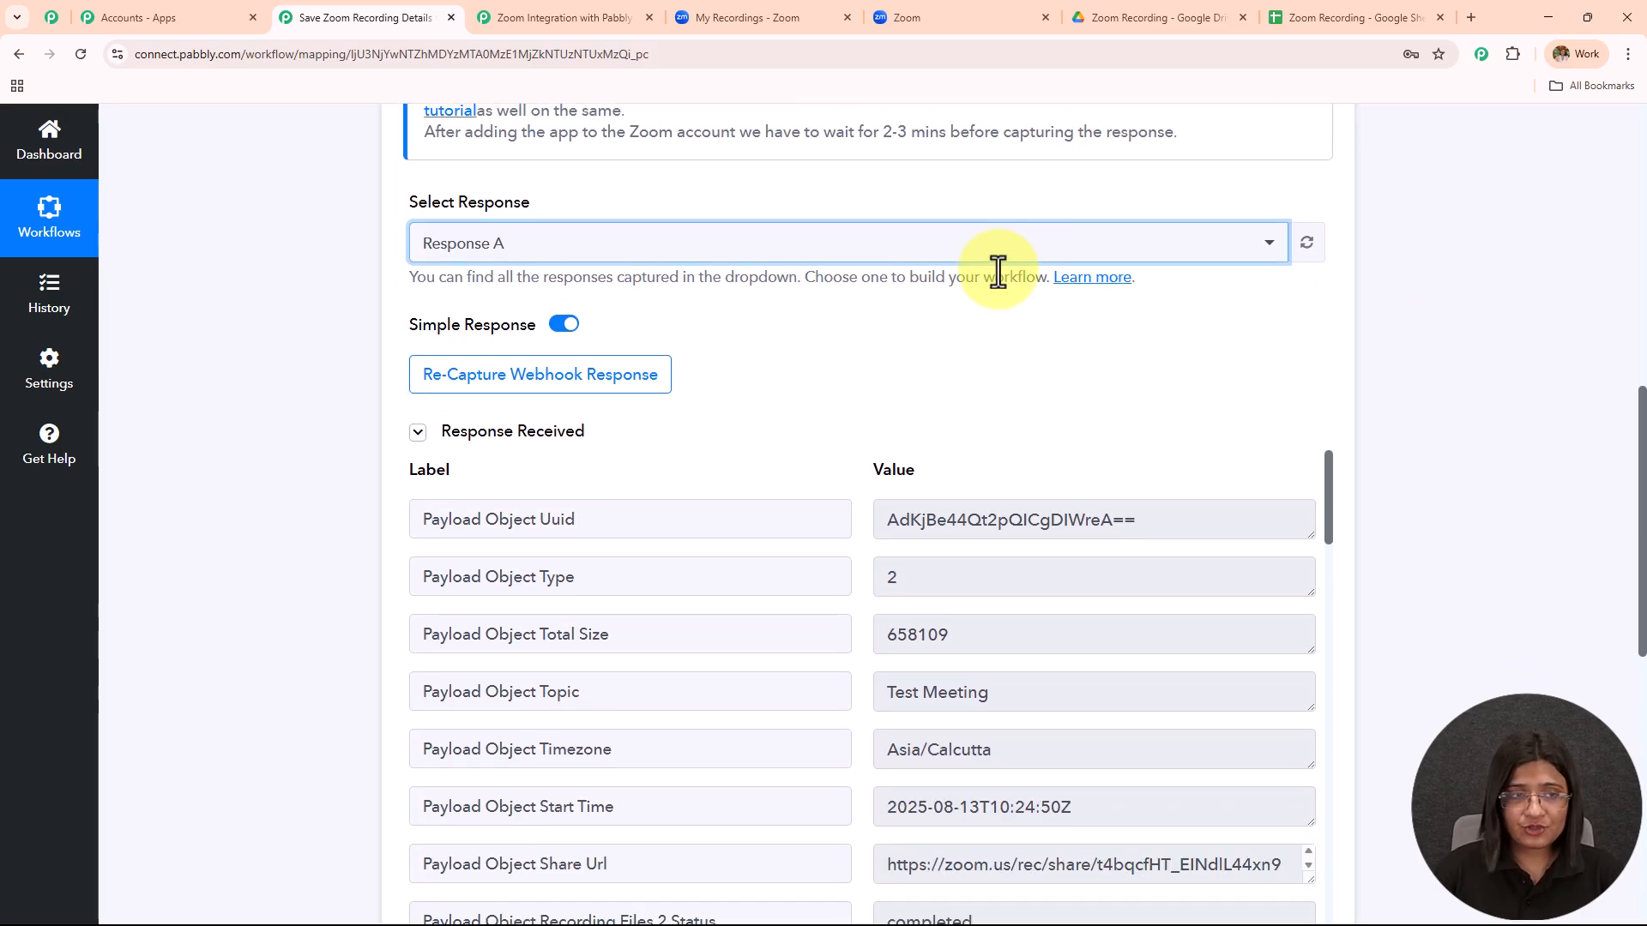
{"action": "left_click", "coordinate": [918, 249]}
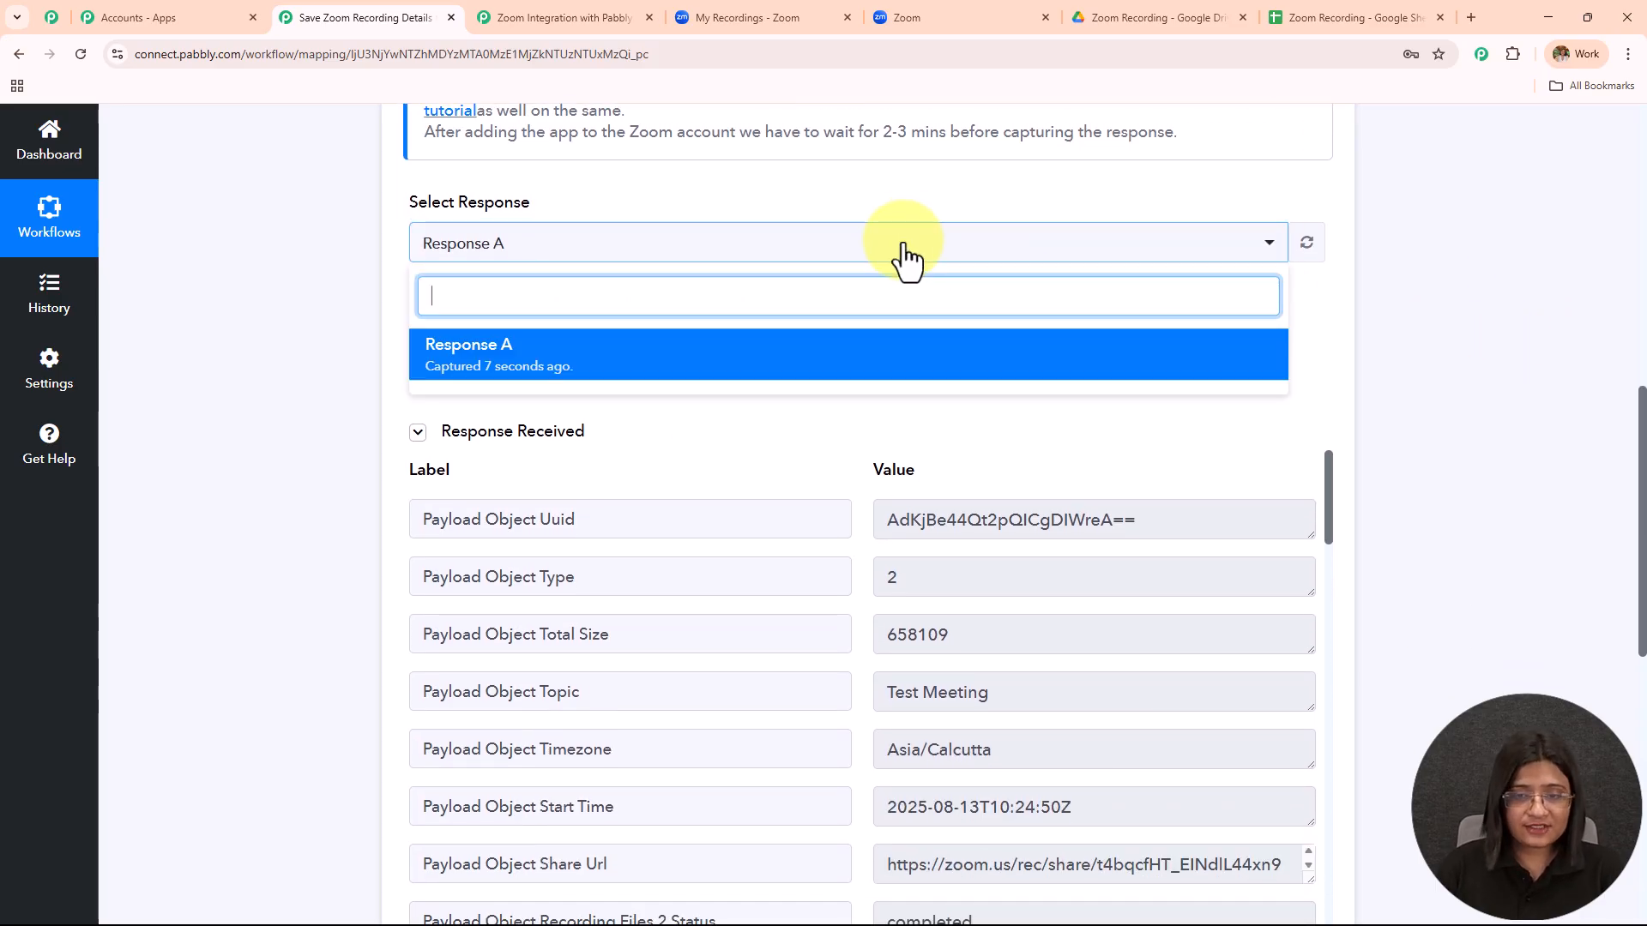
{"action": "left_click", "coordinate": [1483, 329]}
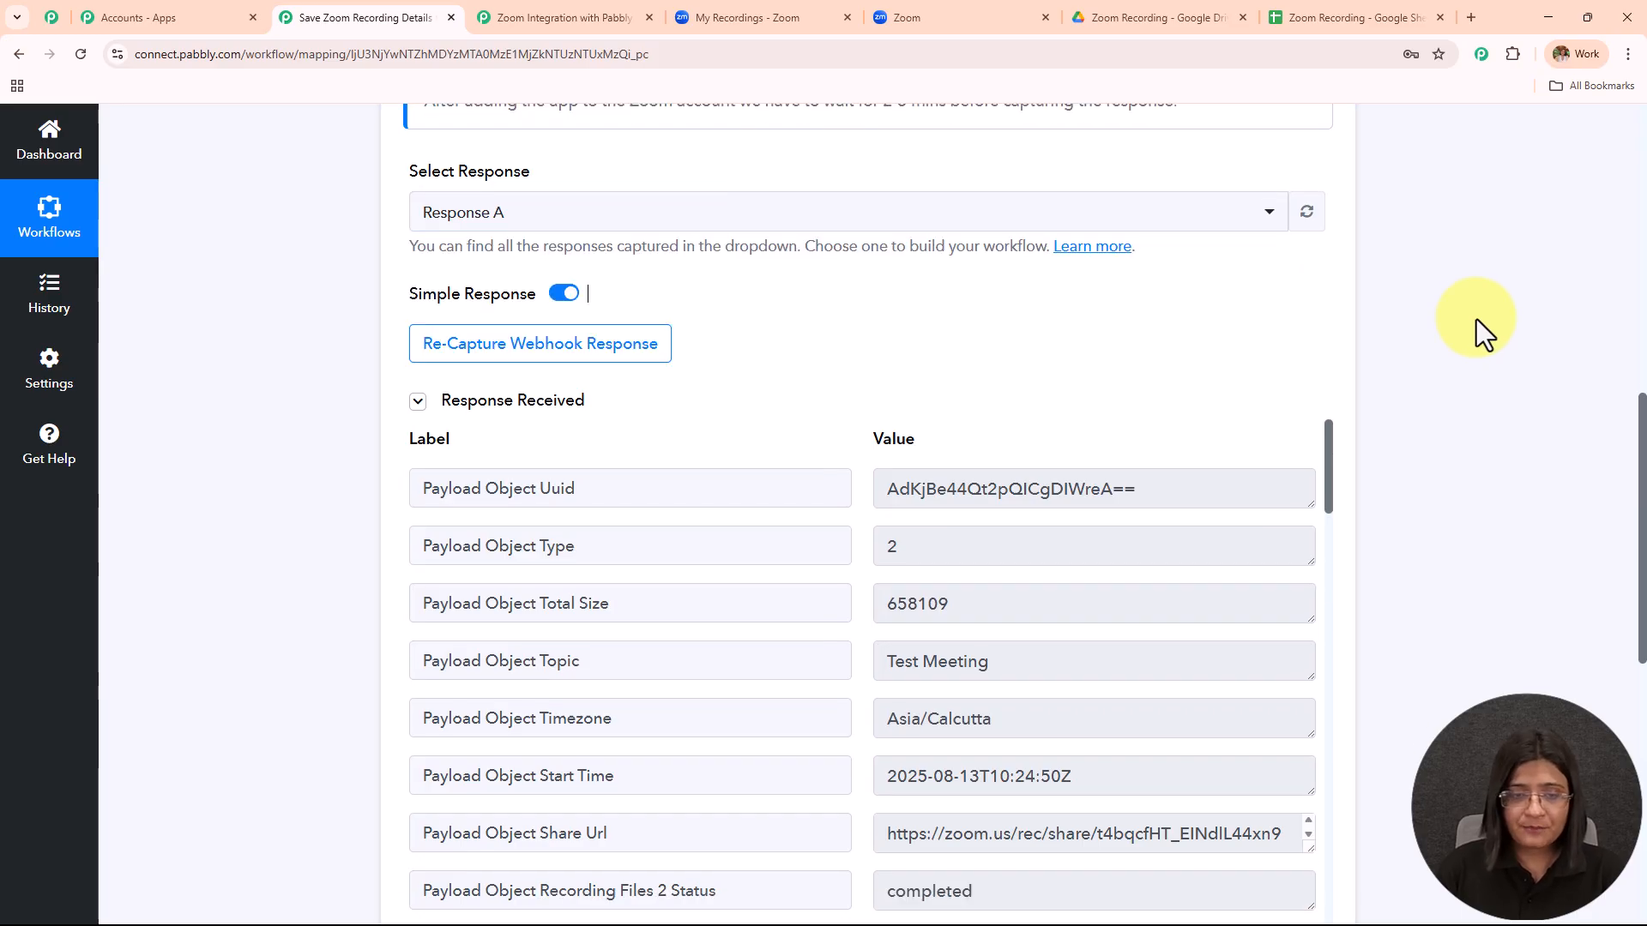
{"action": "scroll", "coordinate": [1475, 319], "scroll_direction": "down", "scroll_amount": 4}
{"action": "left_click_drag", "start_coordinate": [1012, 349], "coordinate": [610, 395]}
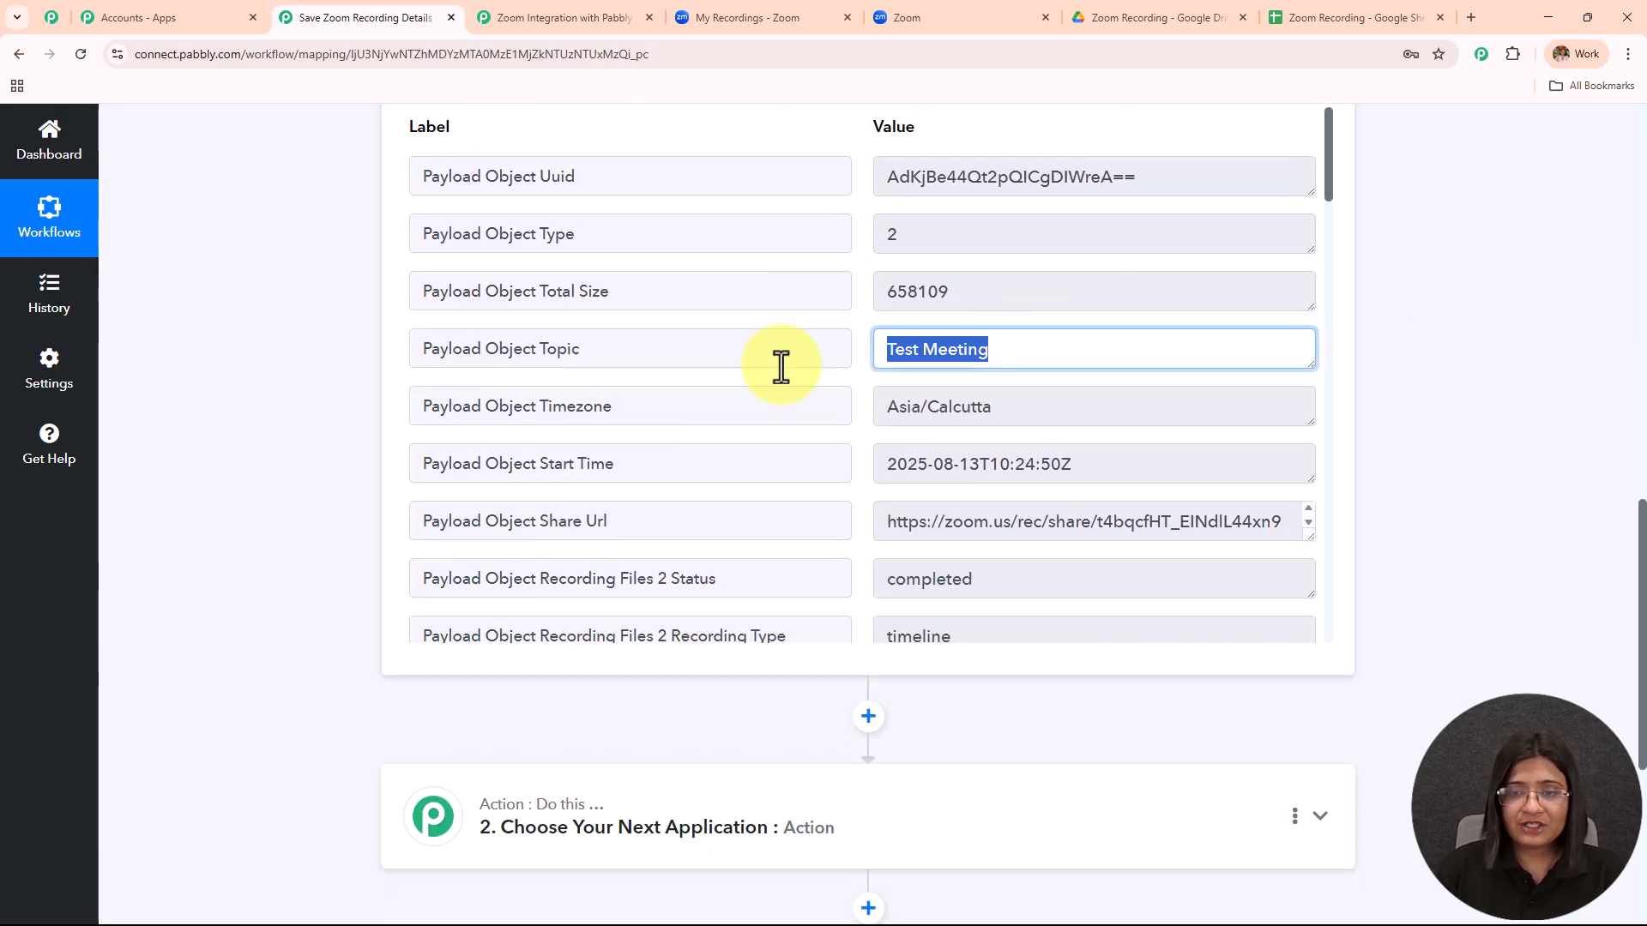
{"action": "scroll", "coordinate": [984, 354], "scroll_direction": "down", "scroll_amount": 1}
{"action": "scroll", "coordinate": [983, 354], "scroll_direction": "down", "scroll_amount": 3}
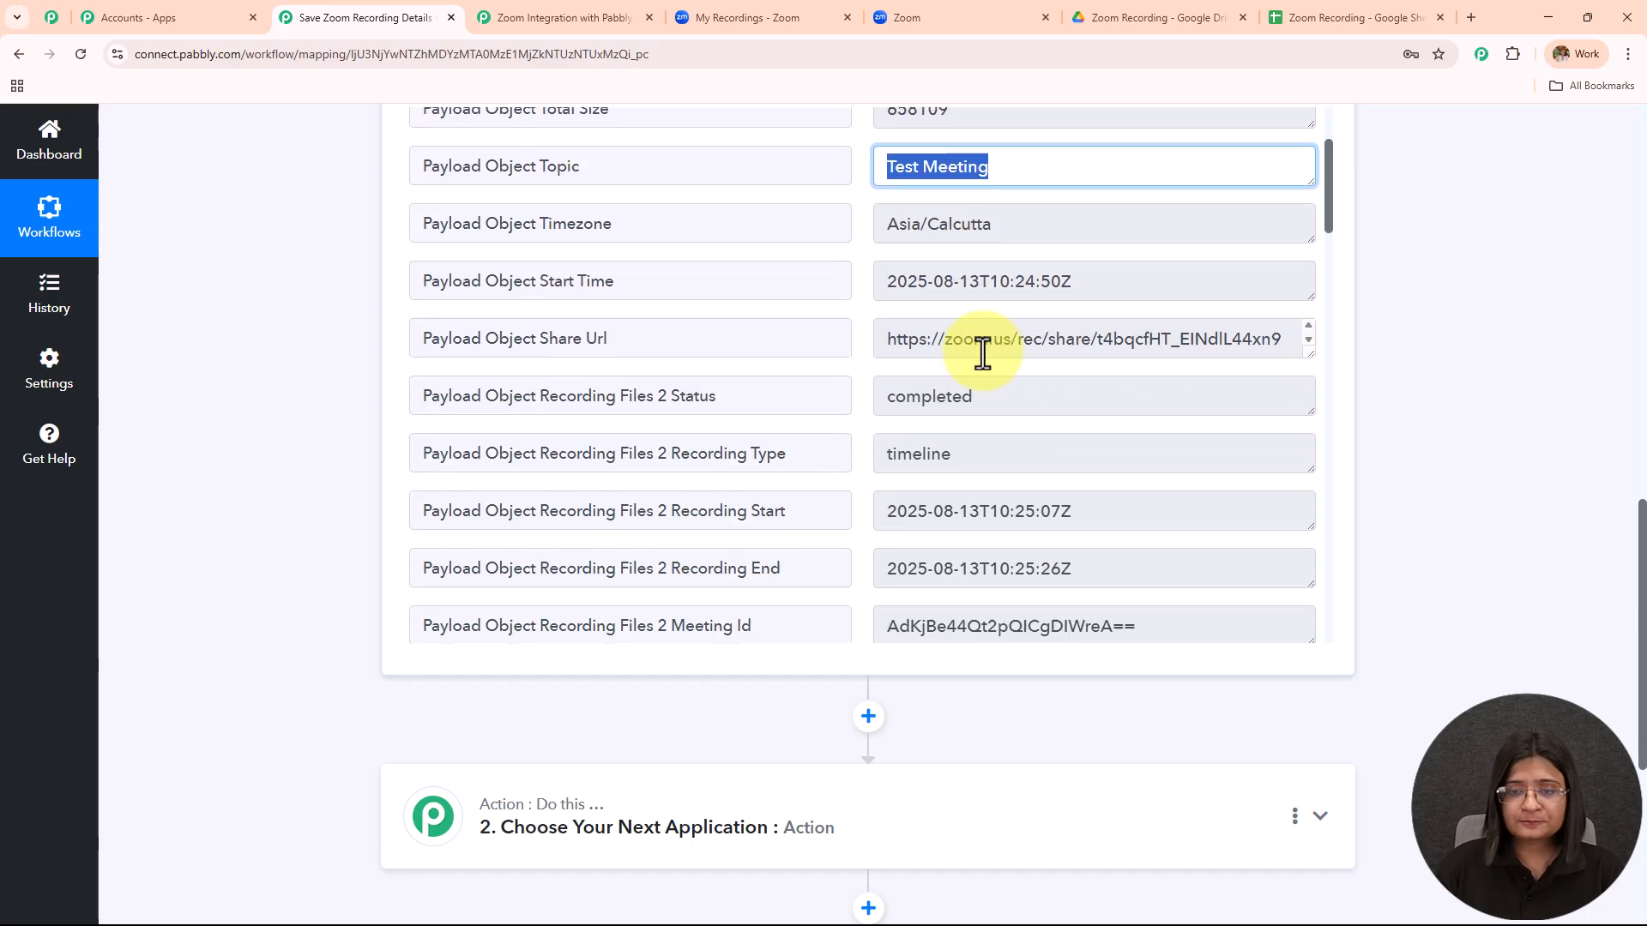
Highlight the completed recording status value, then collapse the Zoom trigger step.
{"action": "left_click_drag", "start_coordinate": [966, 323], "coordinate": [746, 367]}
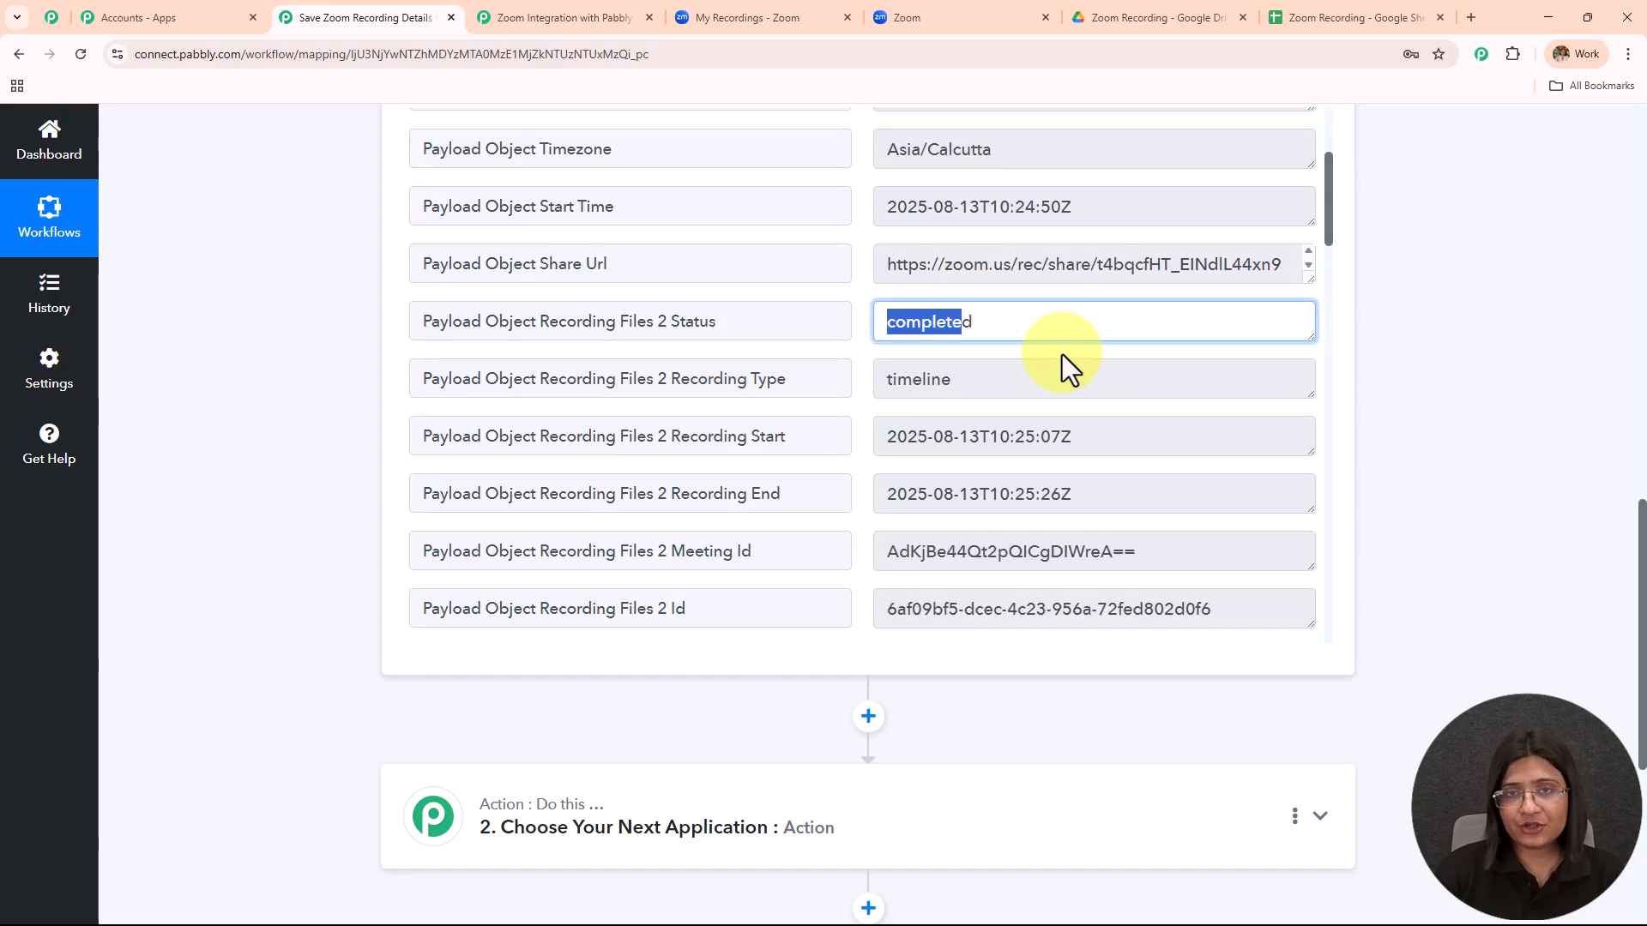
{"action": "scroll", "coordinate": [1062, 356], "scroll_direction": "down", "scroll_amount": 4}
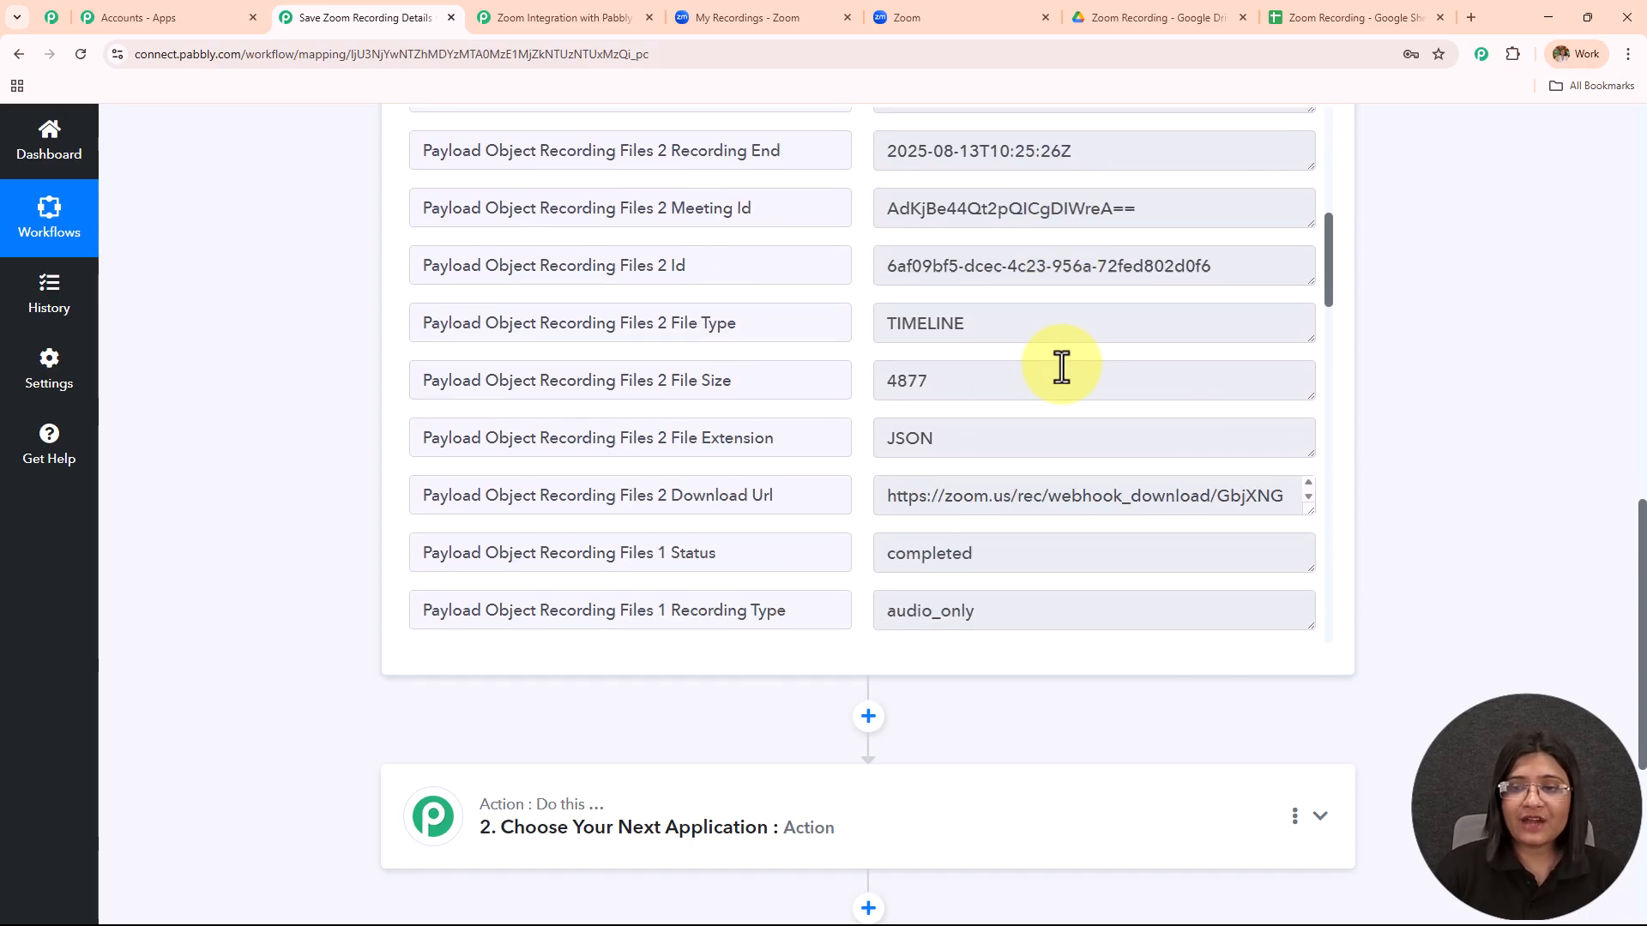
{"action": "scroll", "coordinate": [1062, 367], "scroll_direction": "down", "scroll_amount": 10}
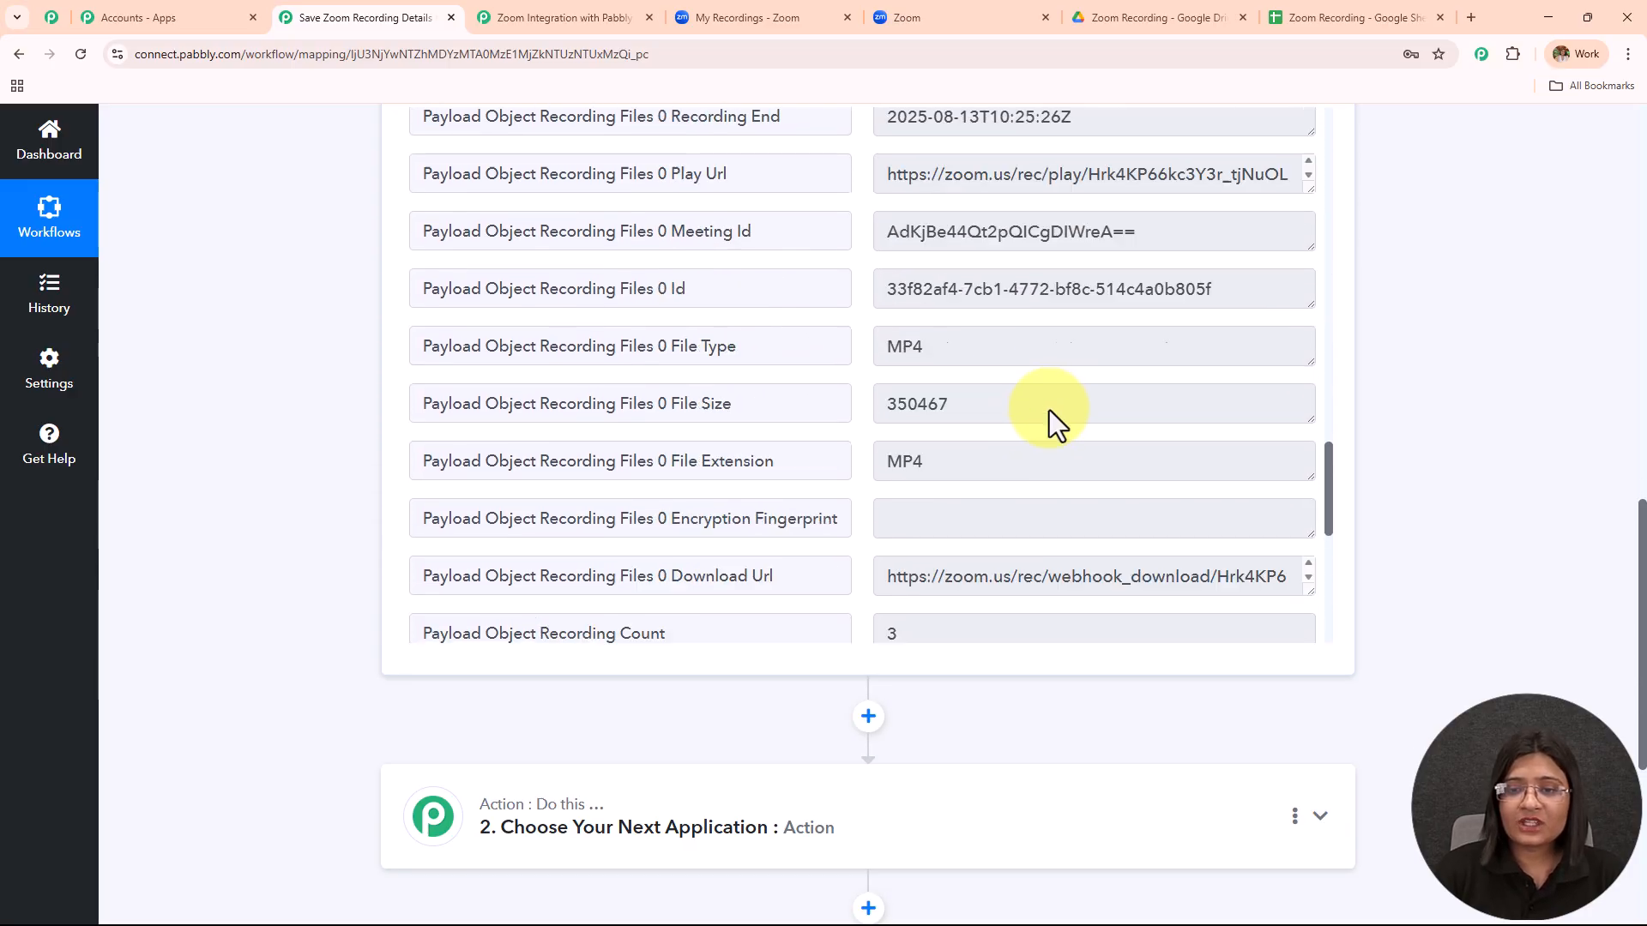
{"action": "scroll", "coordinate": [1048, 410], "scroll_direction": "up", "scroll_amount": 14}
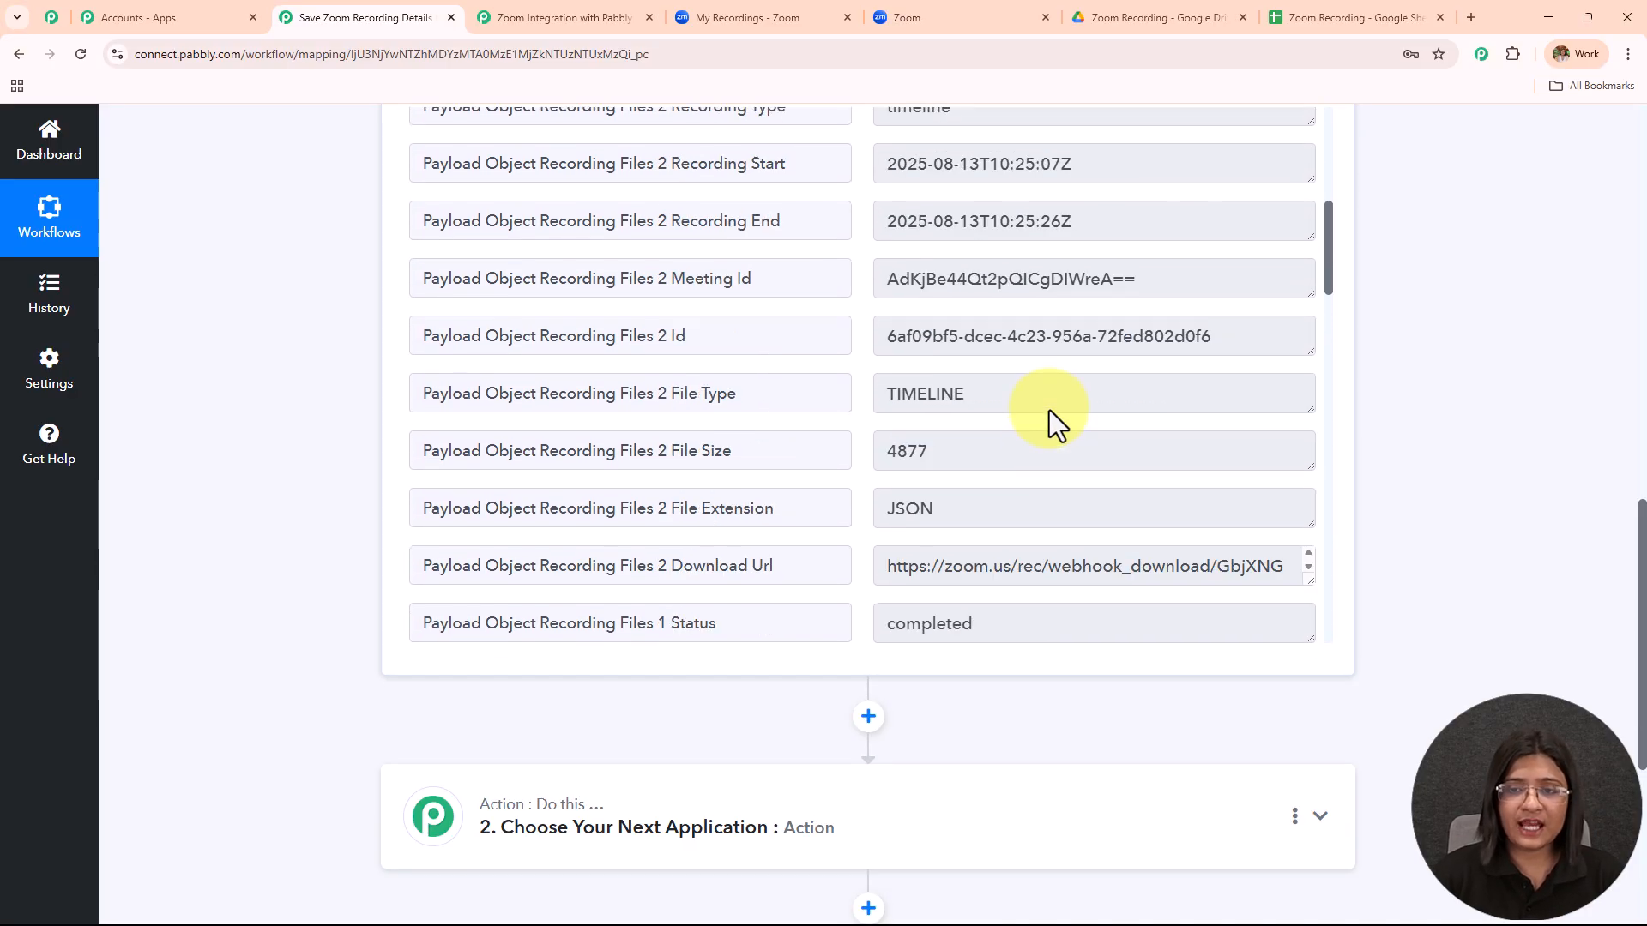
{"action": "scroll", "coordinate": [1048, 410], "scroll_direction": "up", "scroll_amount": 1}
{"action": "scroll", "coordinate": [1419, 361], "scroll_direction": "up", "scroll_amount": 14}
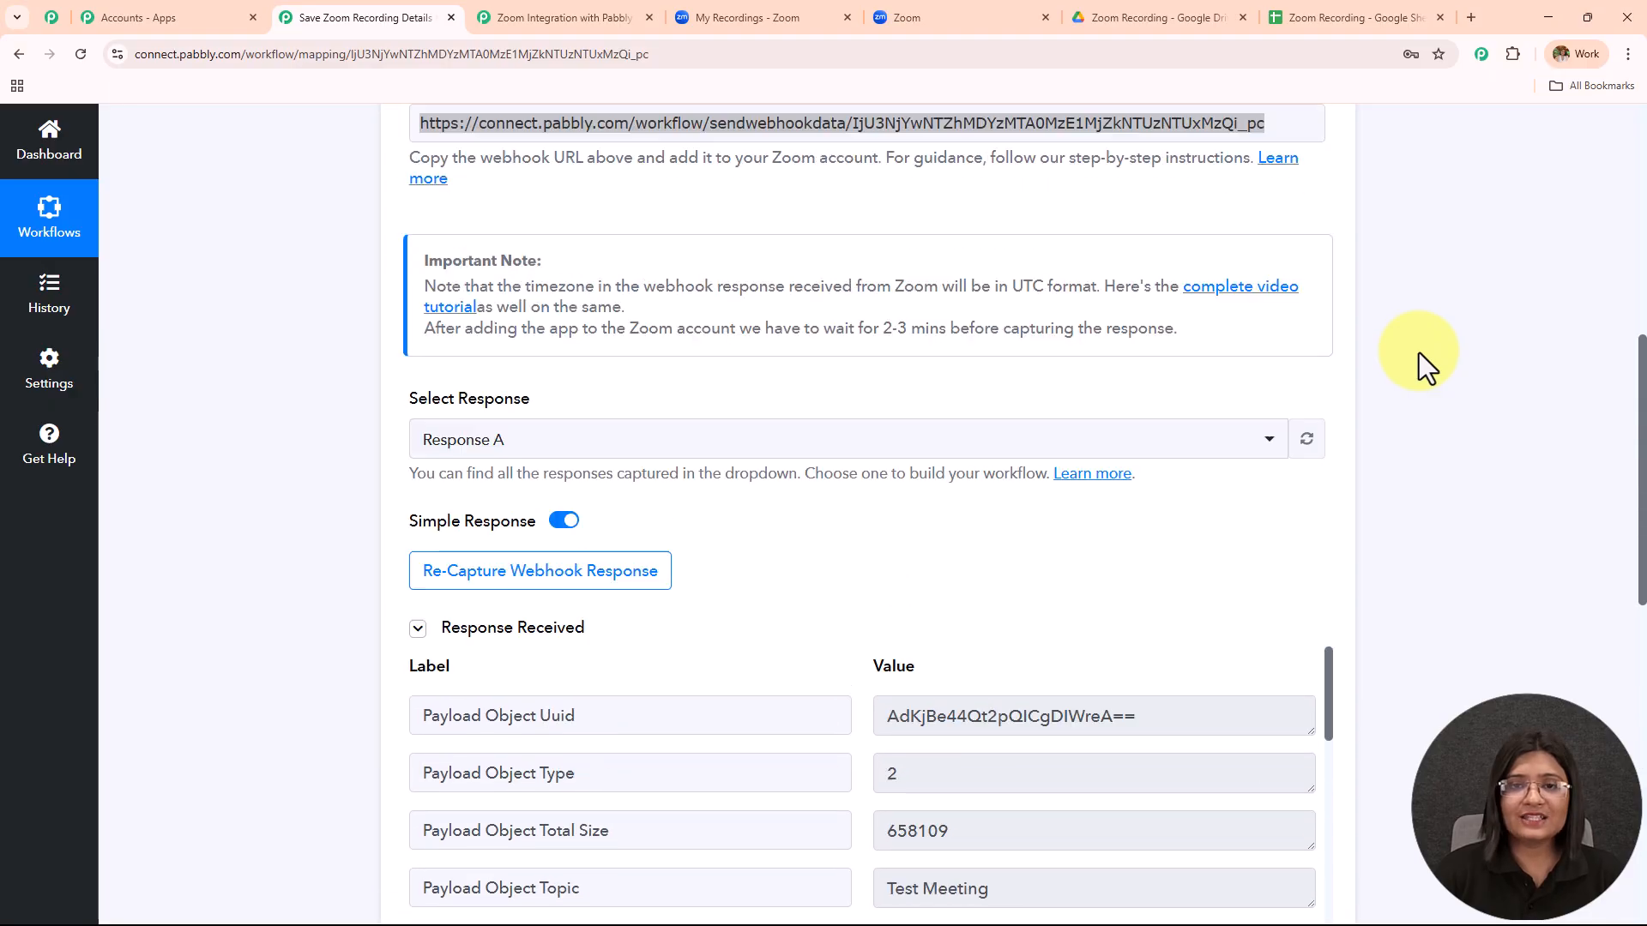
{"action": "left_click", "coordinate": [845, 351]}
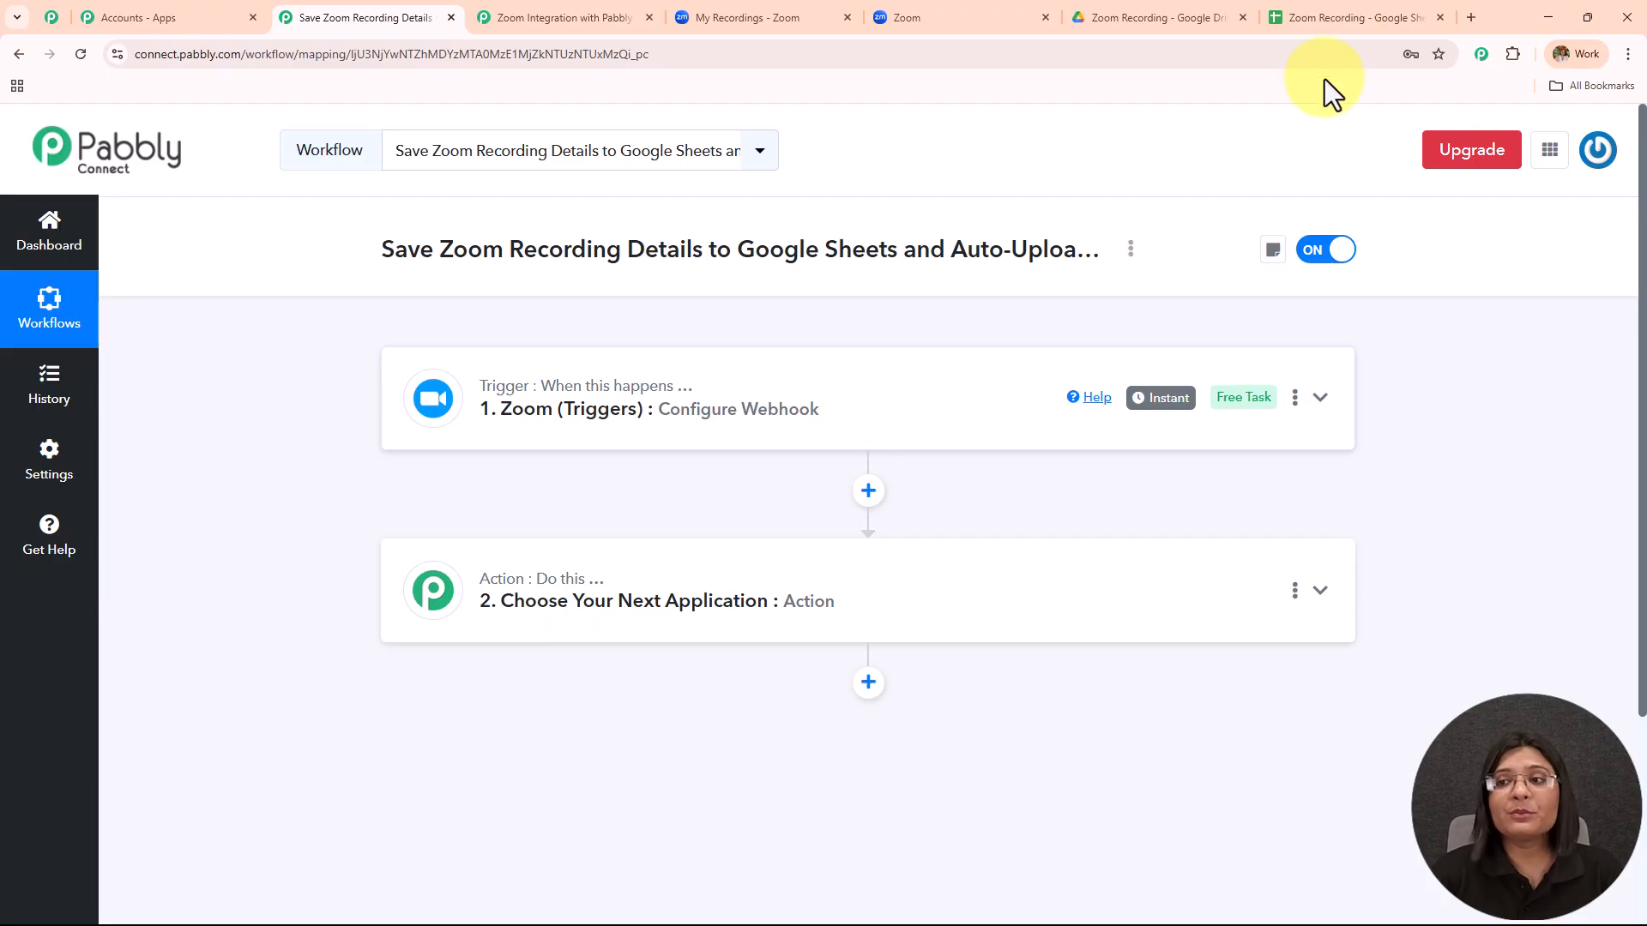
Delete the old test data from row 2 of the Zoom Recording spreadsheet.
{"action": "left_click", "coordinate": [1321, 18]}
{"action": "left_click", "coordinate": [91, 480], "text": "shift"}
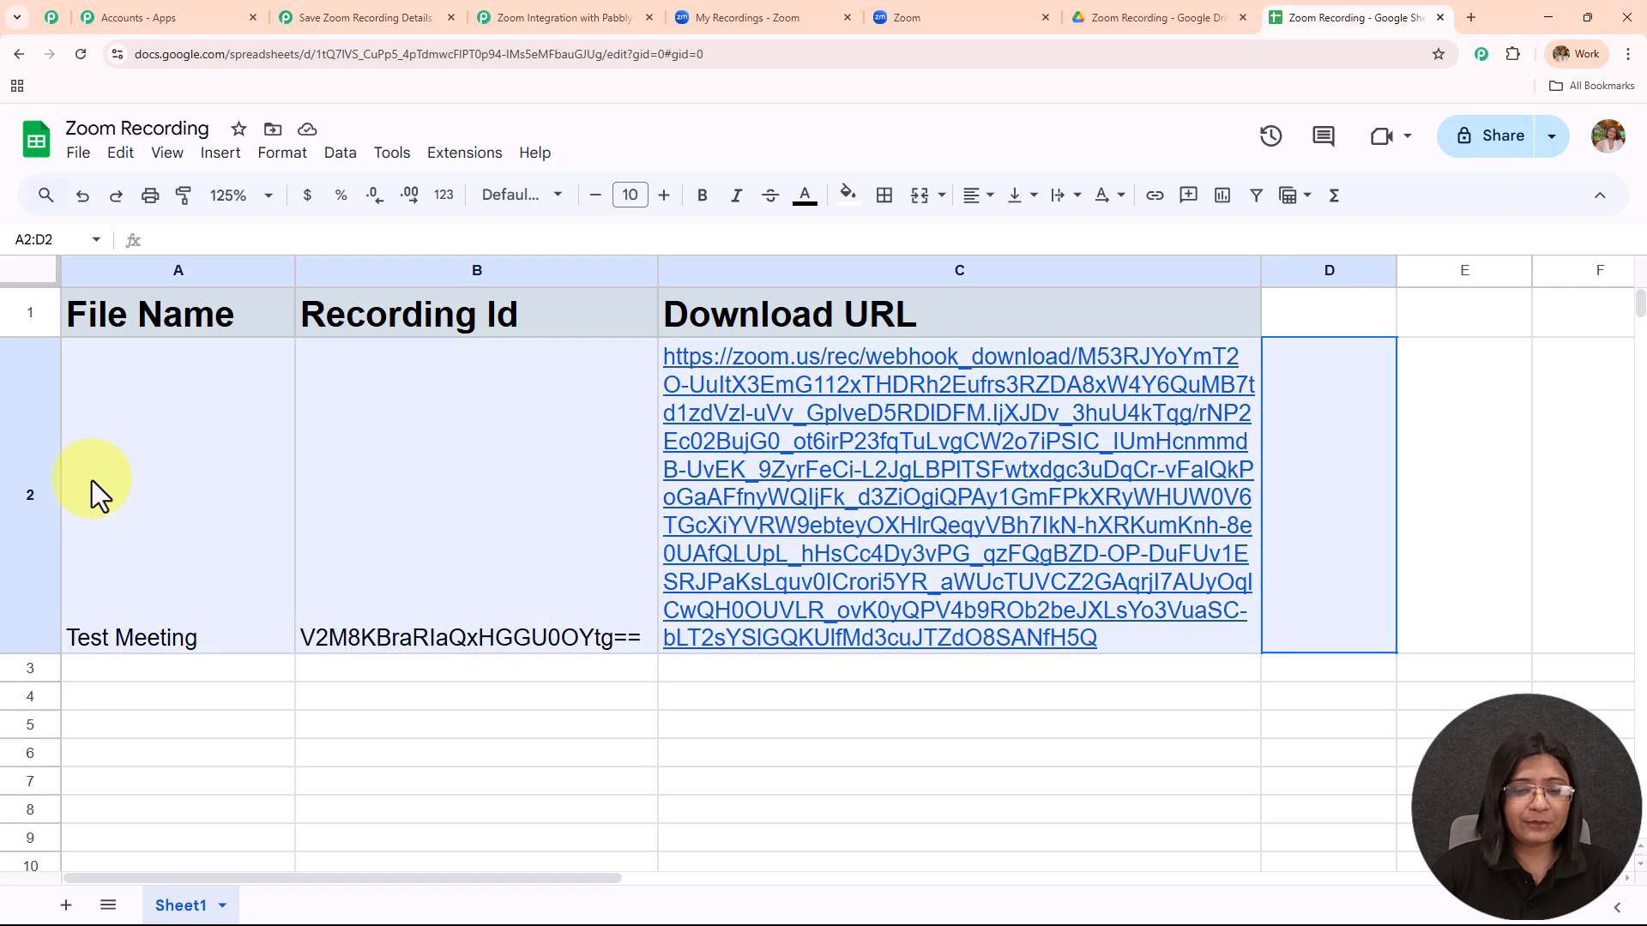
{"action": "key", "text": "Delete"}
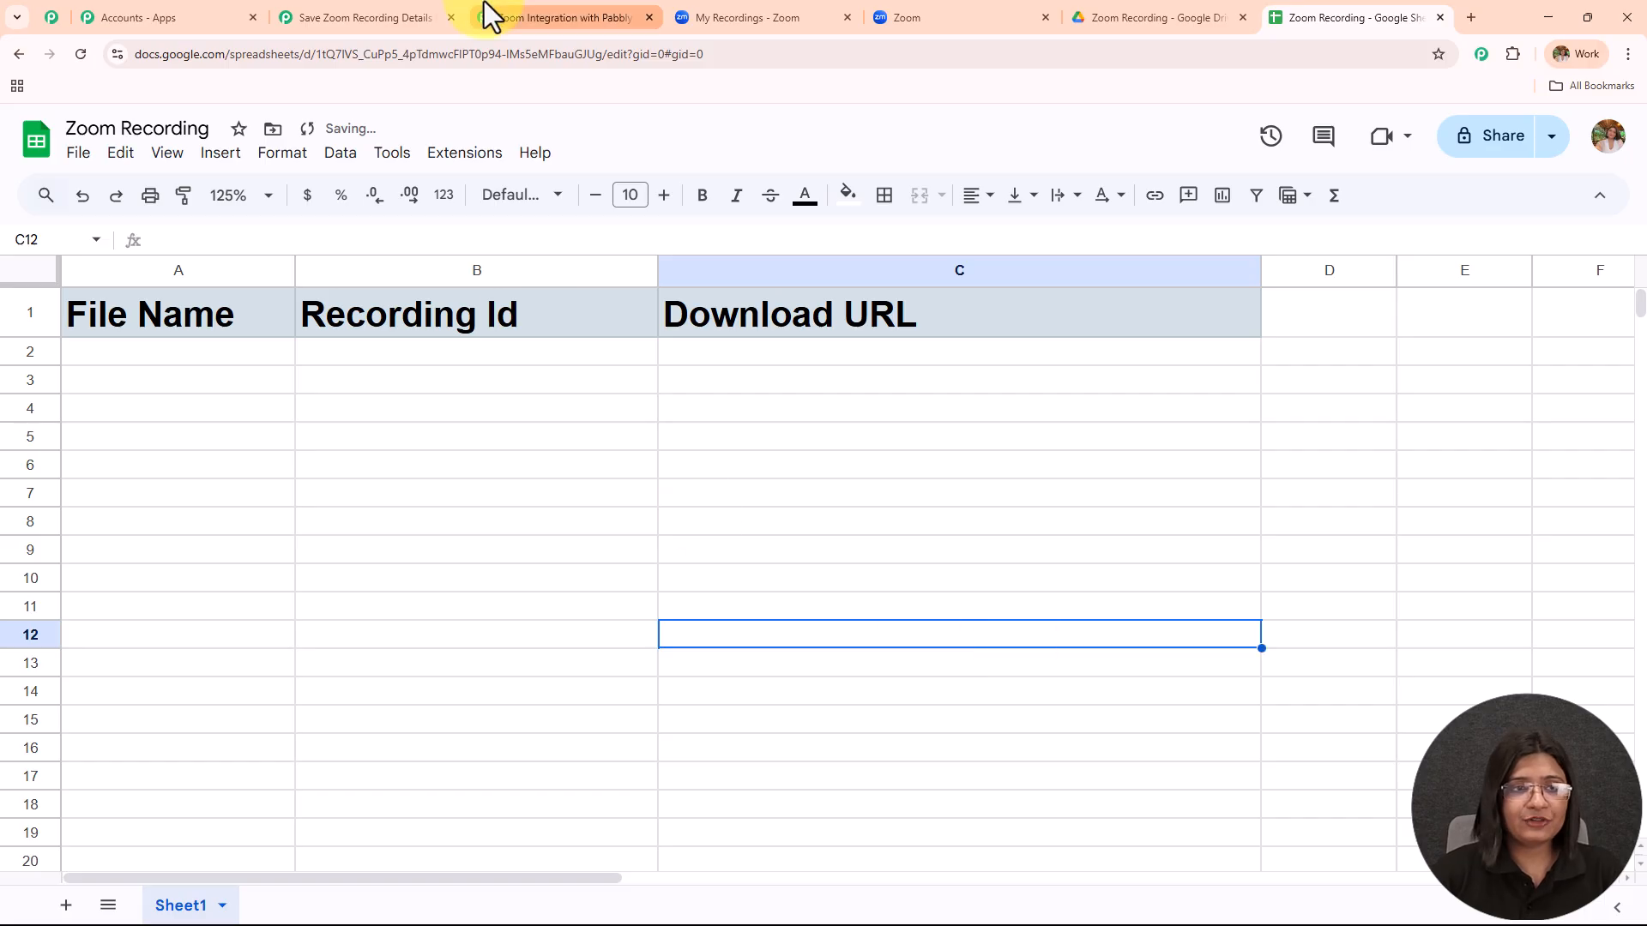
Set the second Pabbly step to Google Sheets with the Add New Row action event.
{"action": "left_click", "coordinate": [352, 17]}
{"action": "left_click", "coordinate": [592, 631]}
{"action": "scroll", "coordinate": [540, 600], "scroll_direction": "down", "scroll_amount": 3}
{"action": "left_click", "coordinate": [510, 475]}
{"action": "type", "text": "Sheet"}
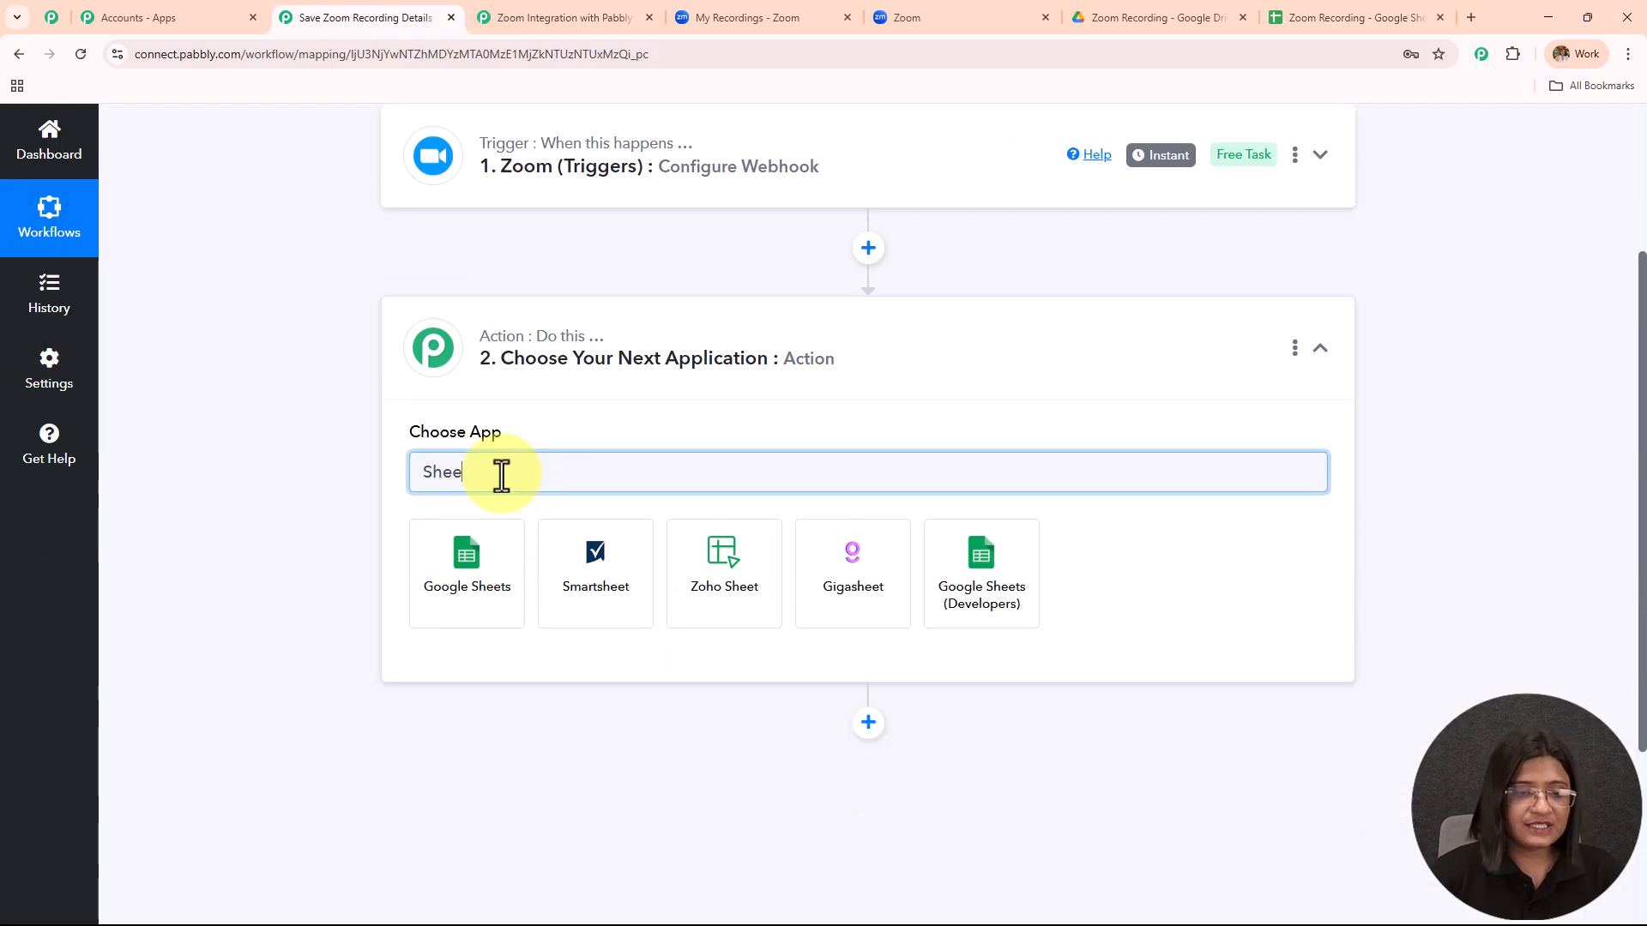
{"action": "left_click", "coordinate": [498, 539]}
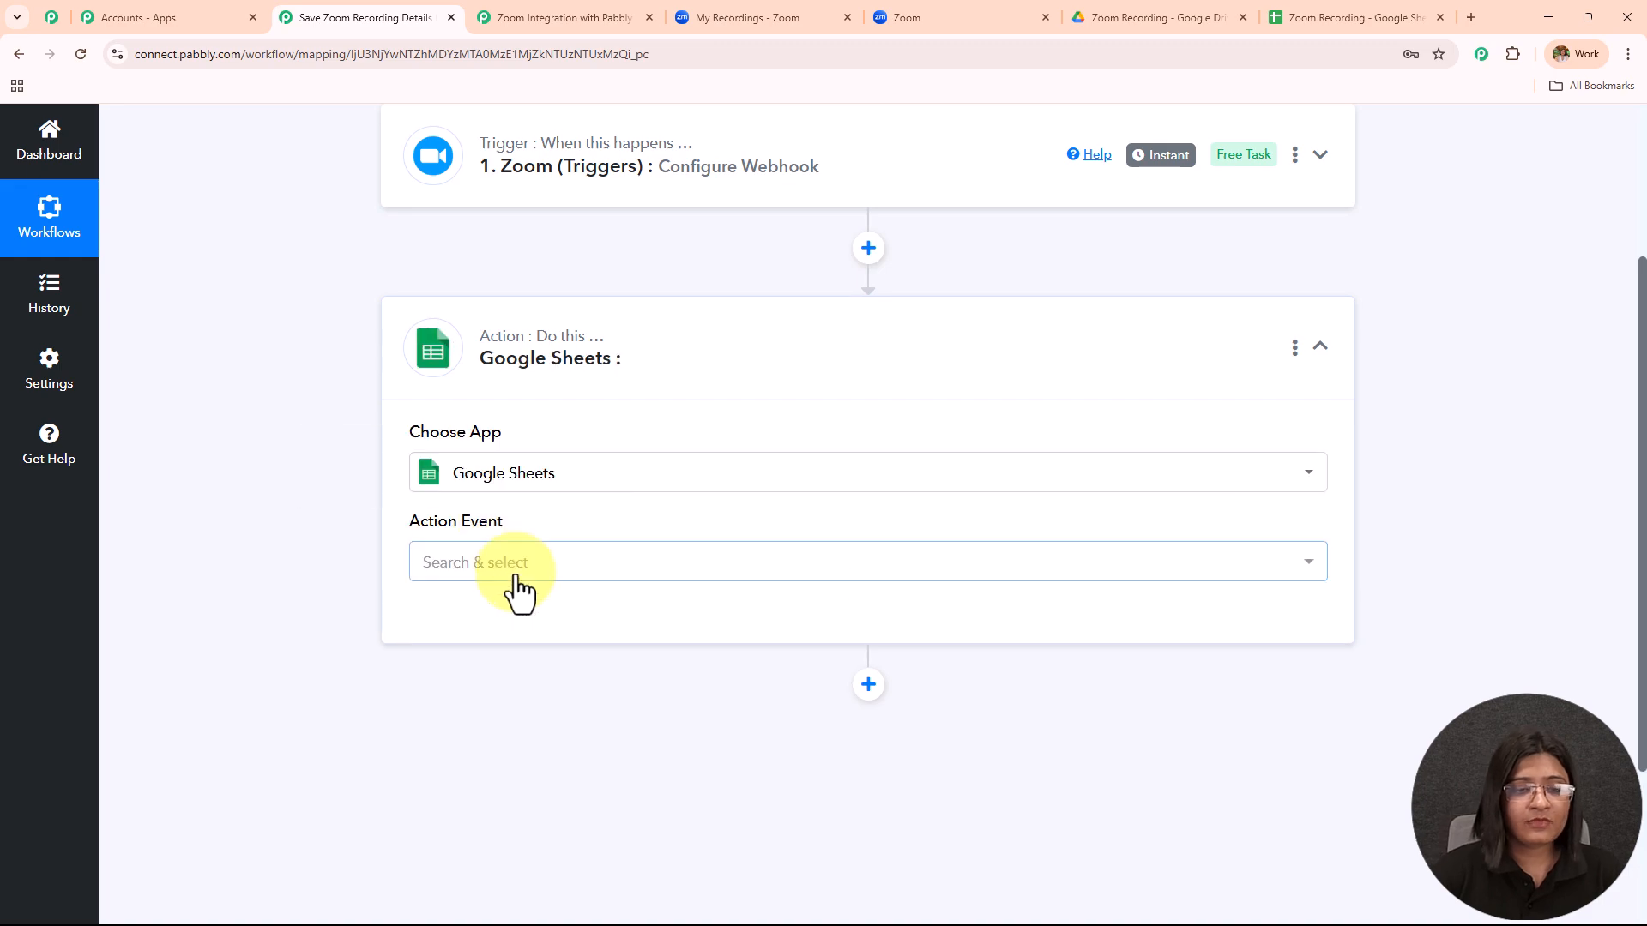
{"action": "left_click", "coordinate": [509, 567]}
{"action": "left_click", "coordinate": [495, 258]}
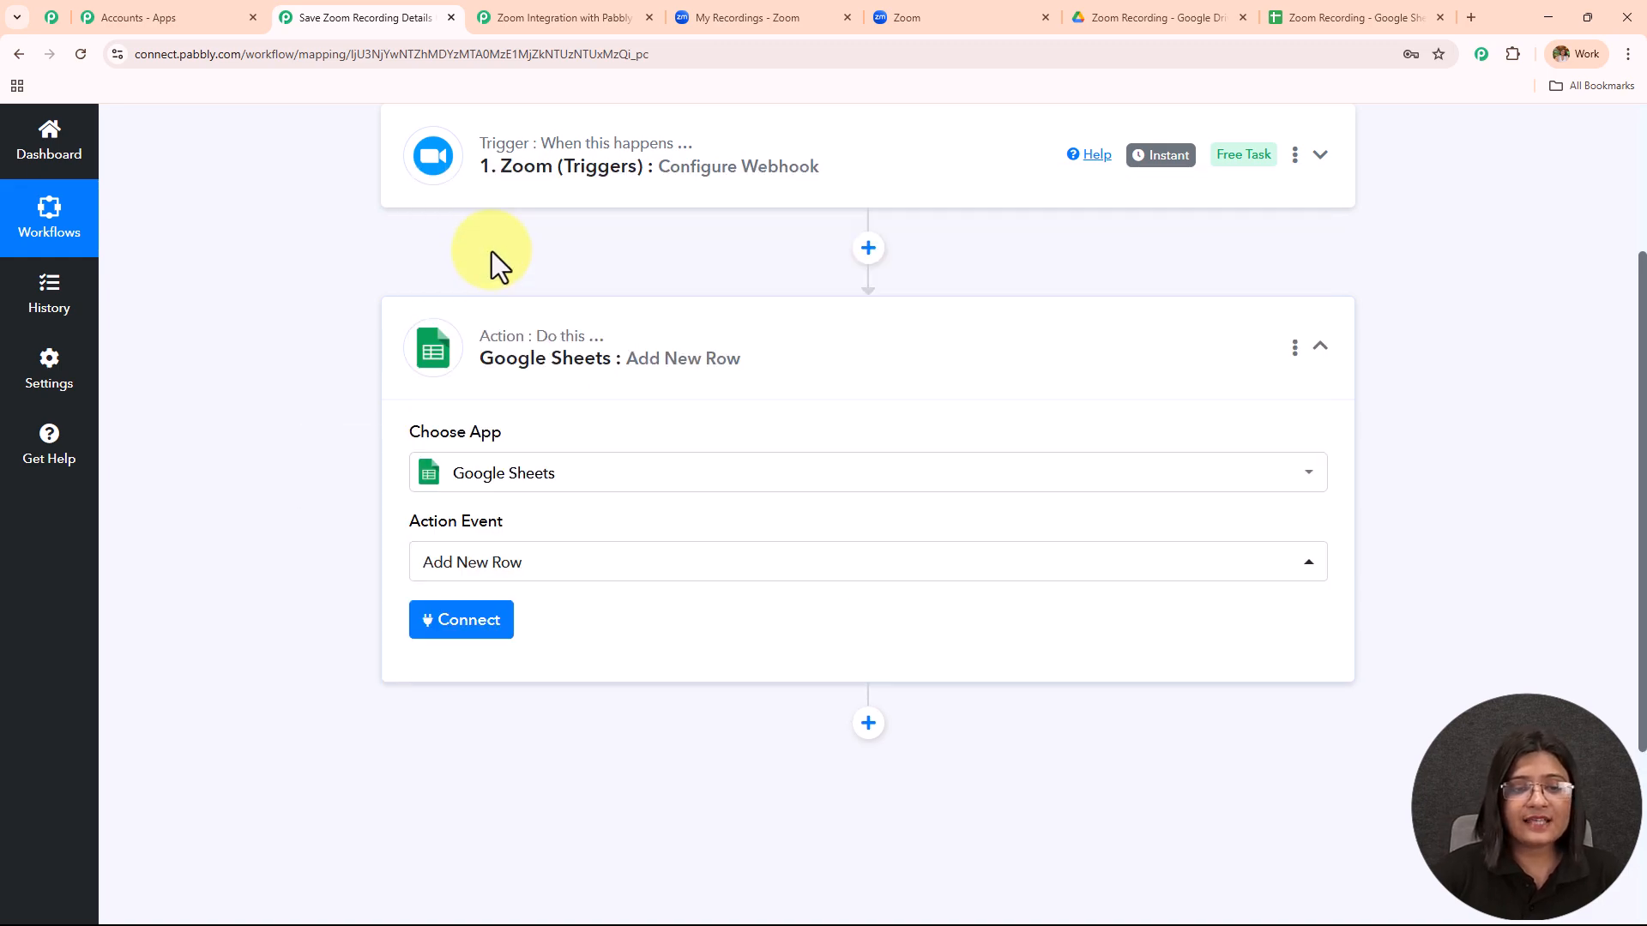
Add a new Google Sheets connection by signing in with Google and allowing access.
{"action": "left_click", "coordinate": [487, 633]}
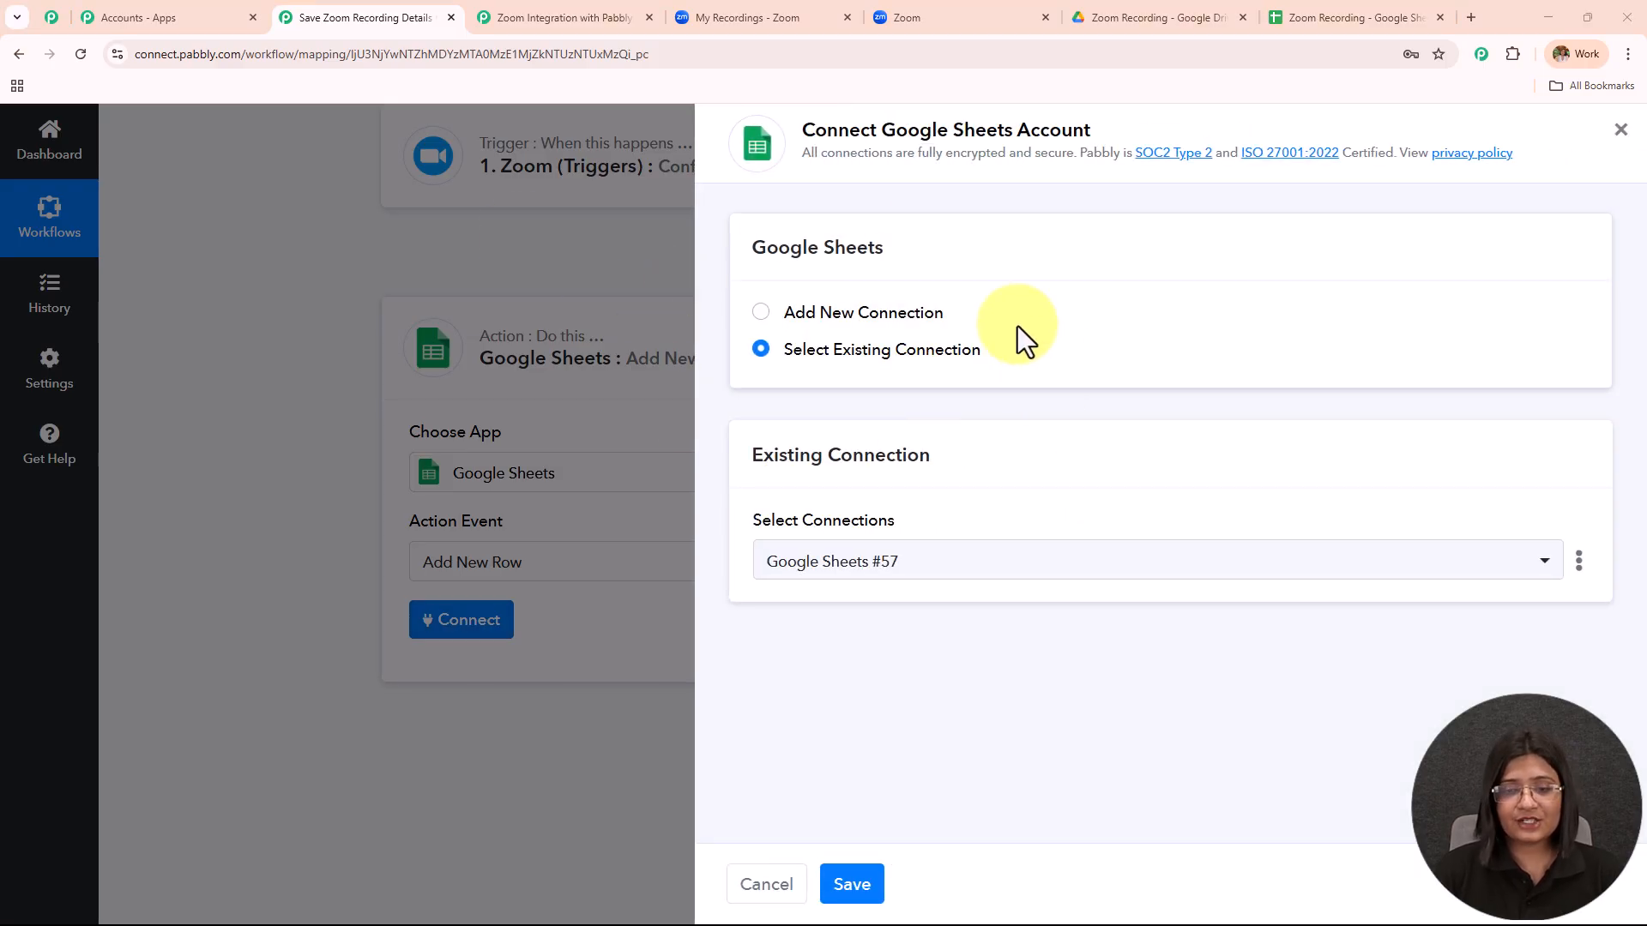
{"action": "left_click", "coordinate": [761, 314]}
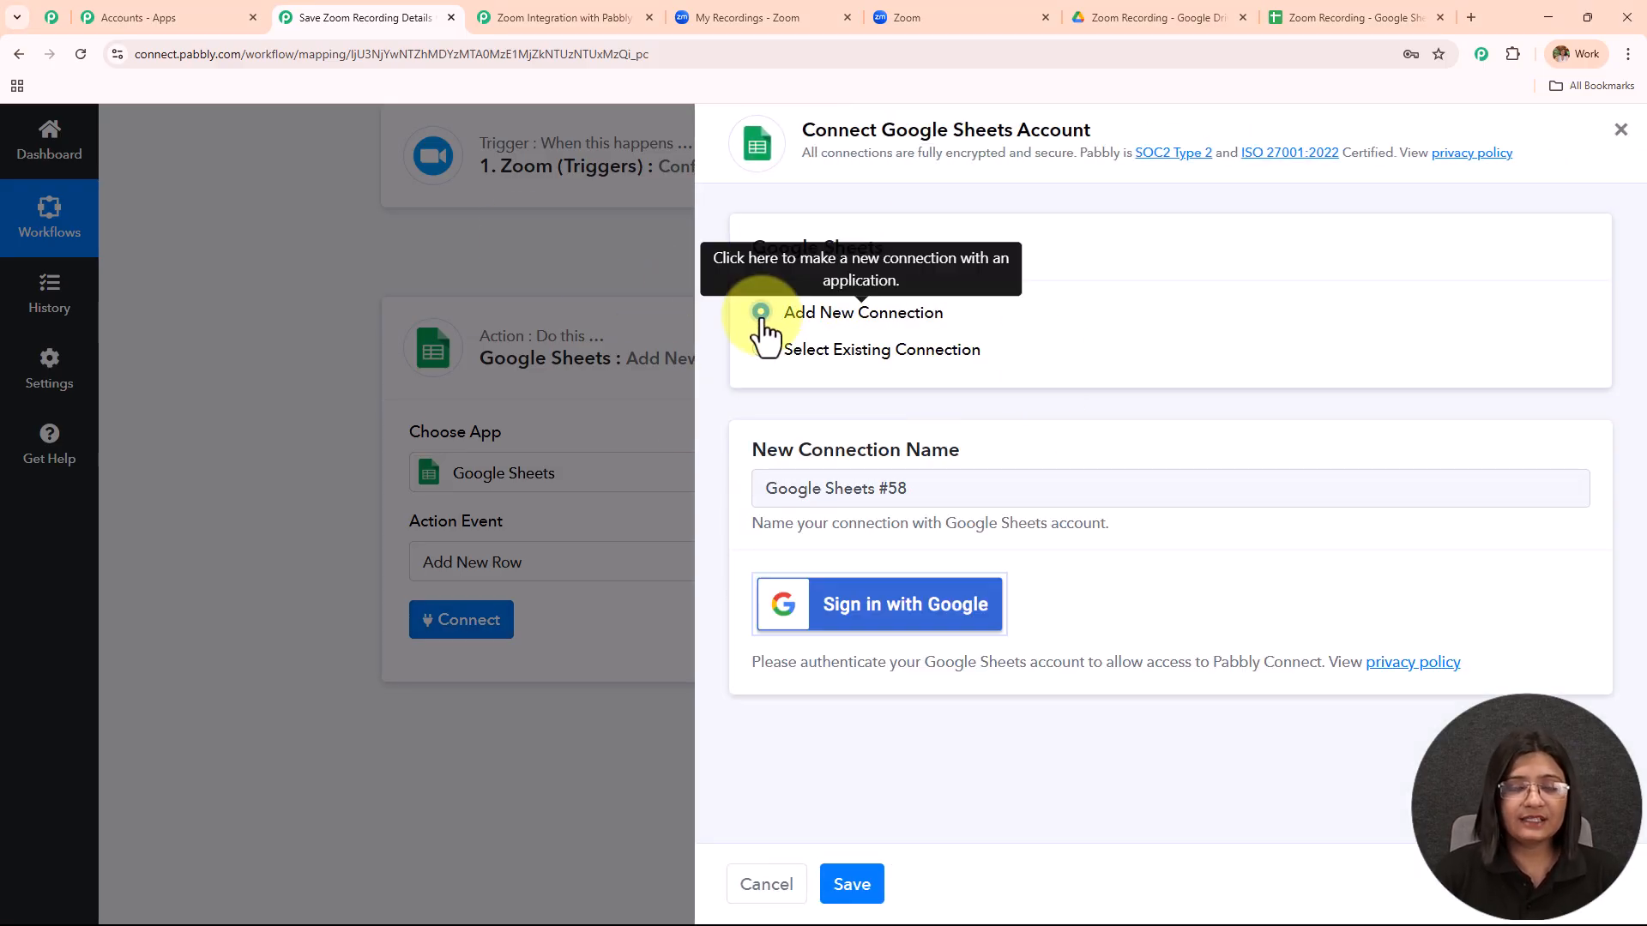
{"action": "left_click", "coordinate": [870, 611]}
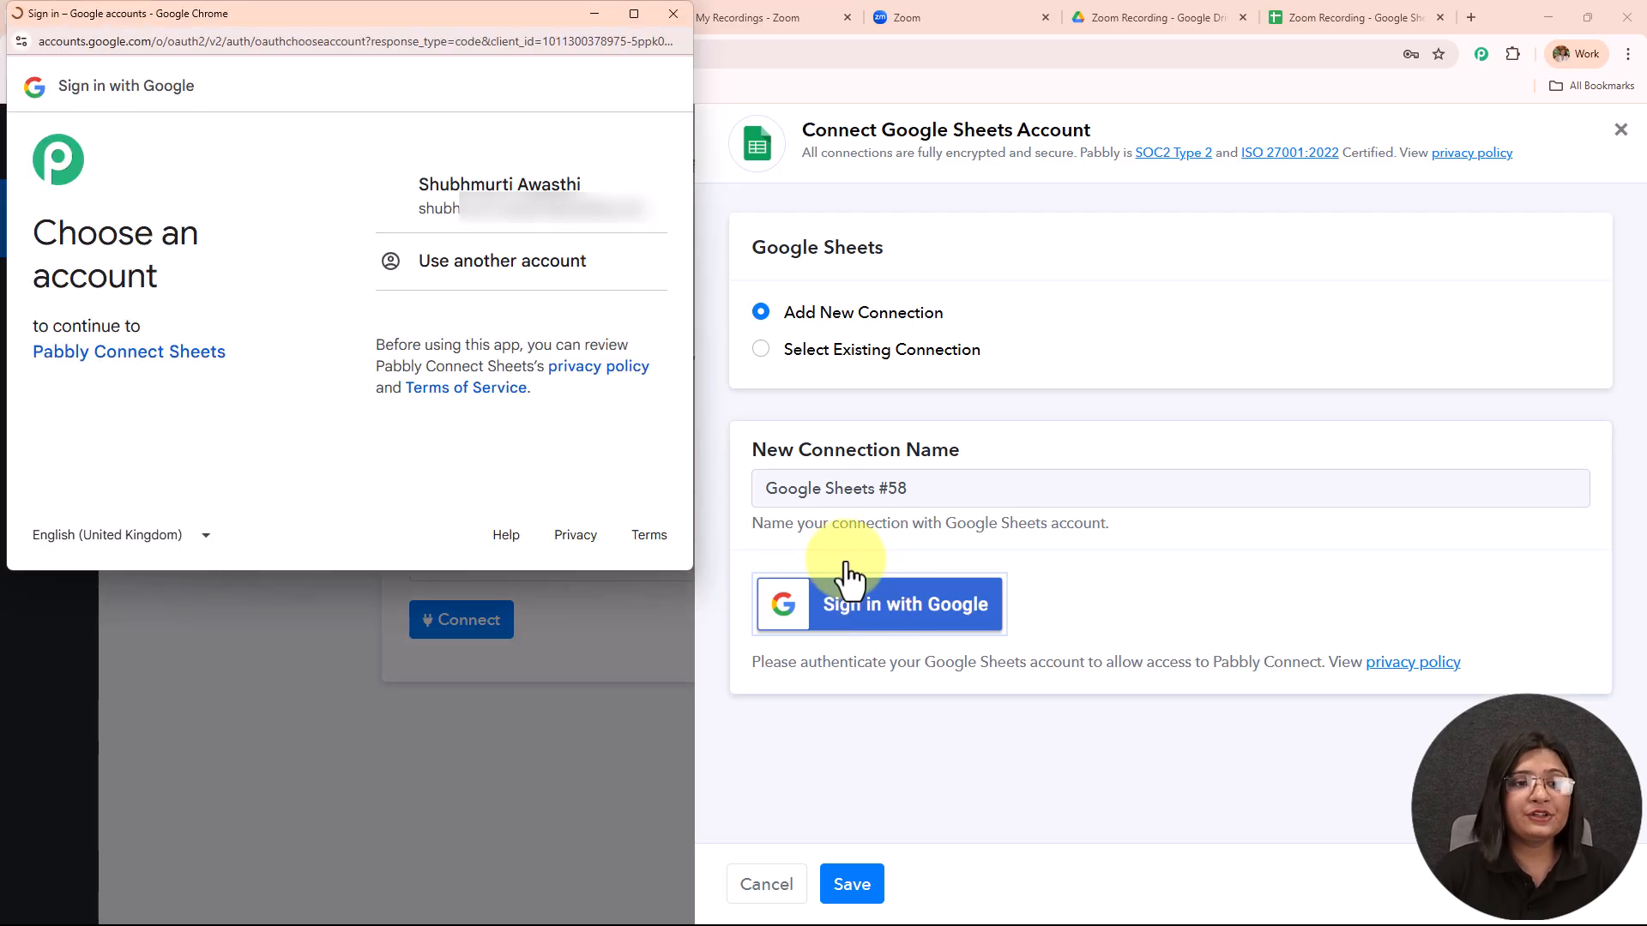
{"action": "left_click", "coordinate": [475, 185]}
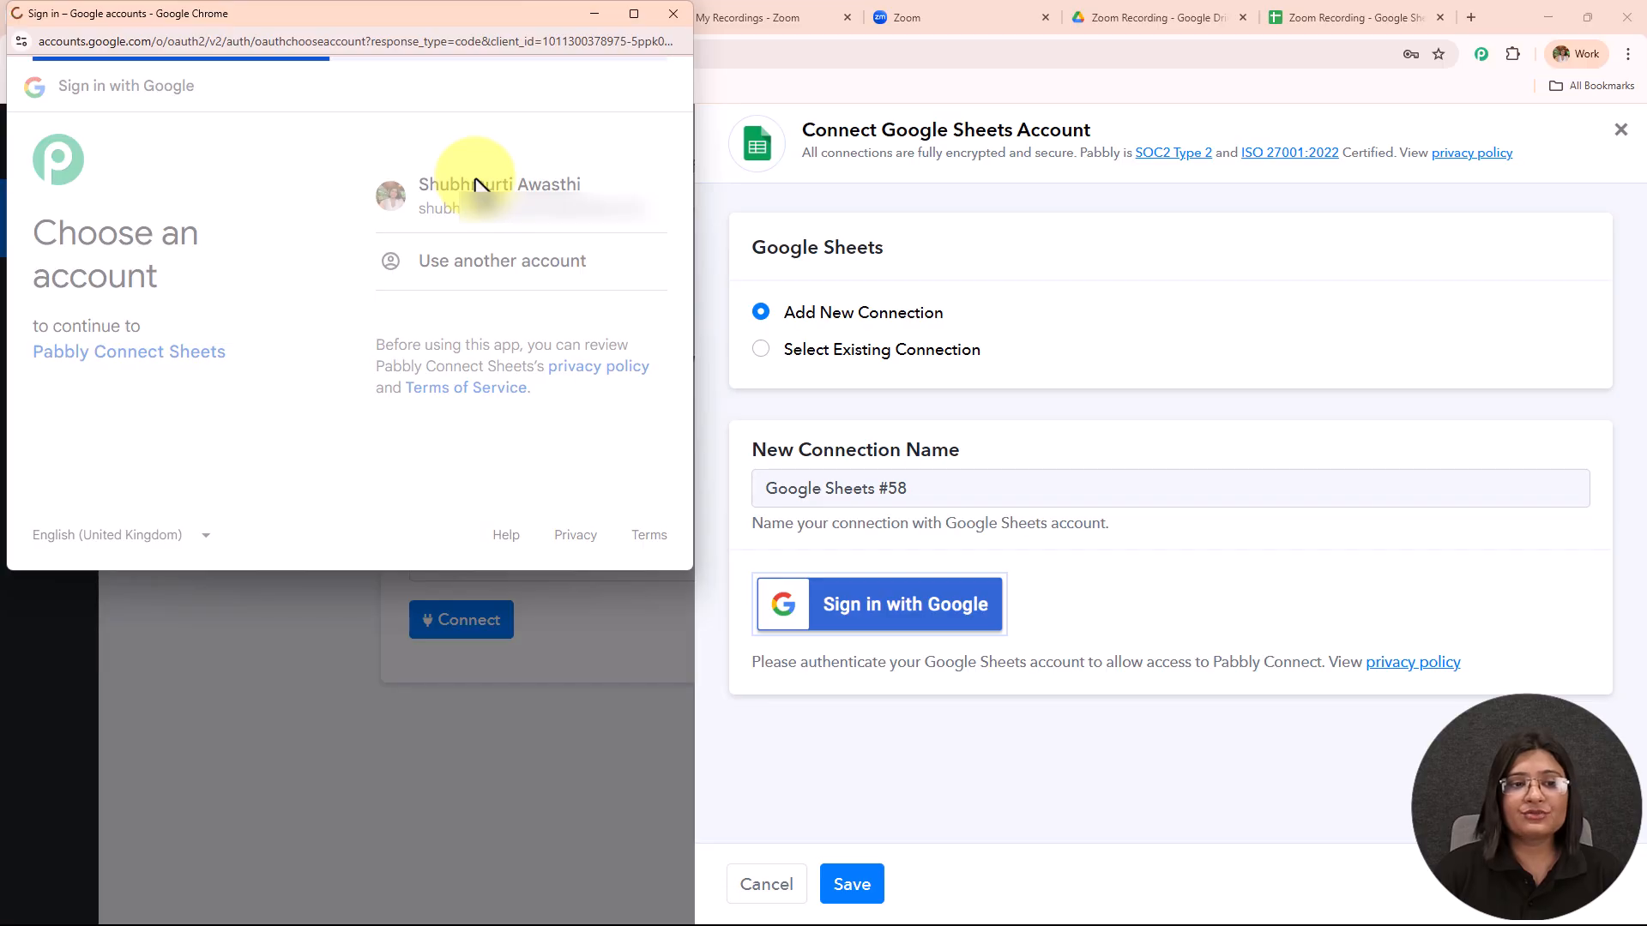
{"action": "left_click", "coordinate": [604, 461]}
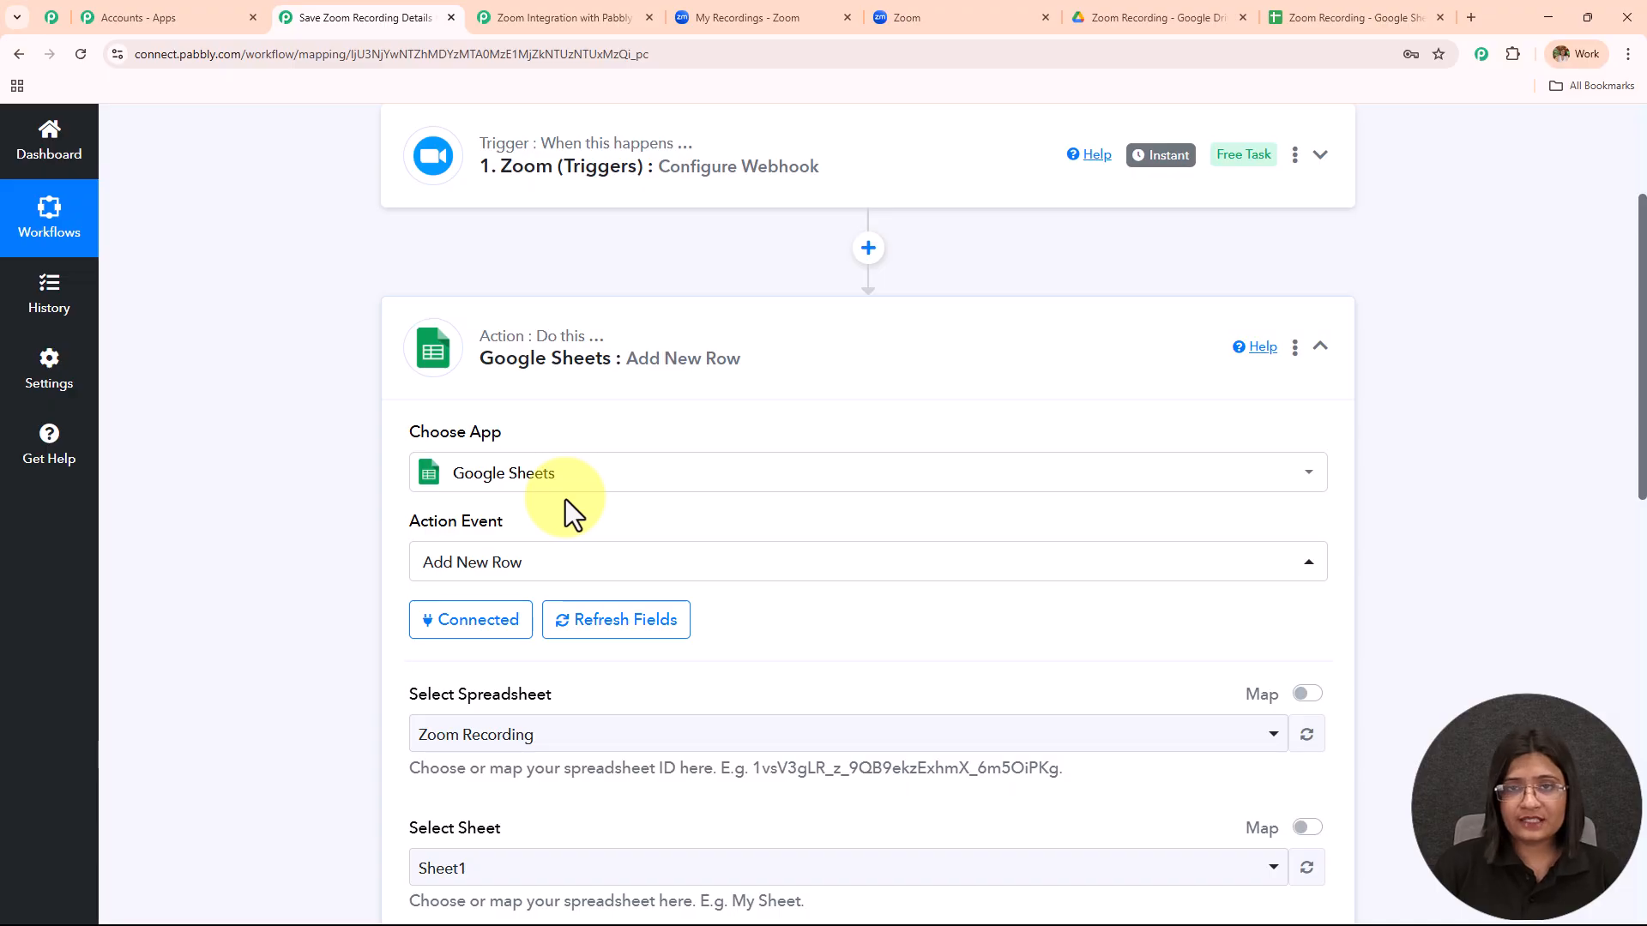
{"action": "scroll", "coordinate": [666, 463], "scroll_direction": "down", "scroll_amount": 8}
{"action": "scroll", "coordinate": [667, 467], "scroll_direction": "up", "scroll_amount": 4}
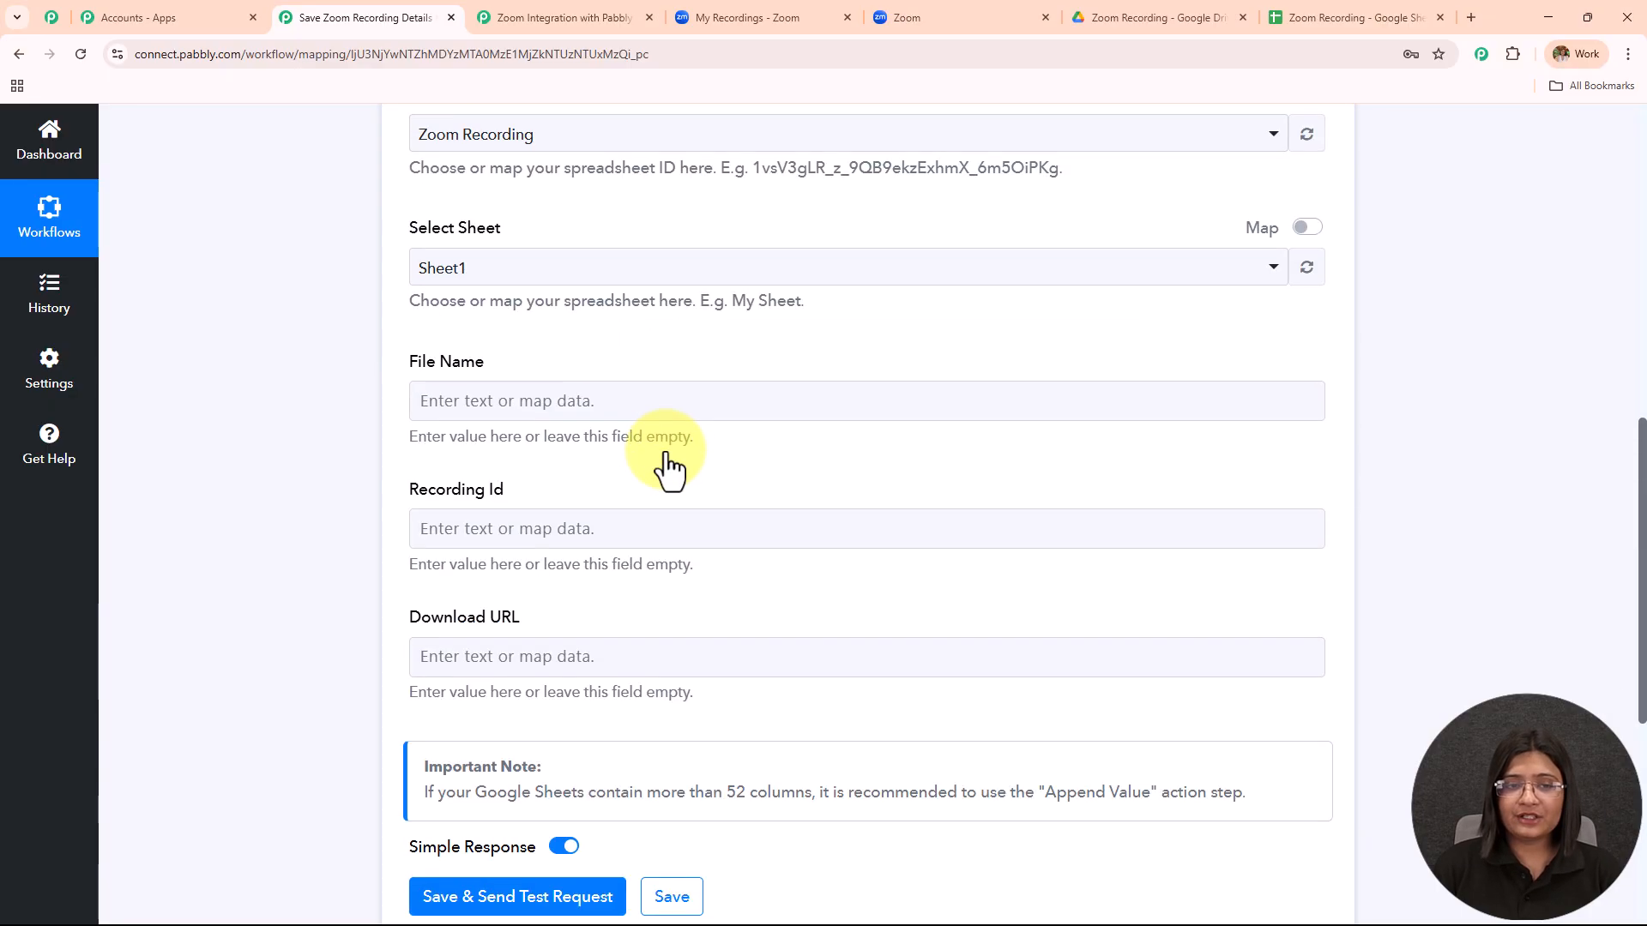
{"action": "scroll", "coordinate": [600, 455], "scroll_direction": "up", "scroll_amount": 1}
{"action": "left_click_drag", "start_coordinate": [394, 442], "coordinate": [786, 446]}
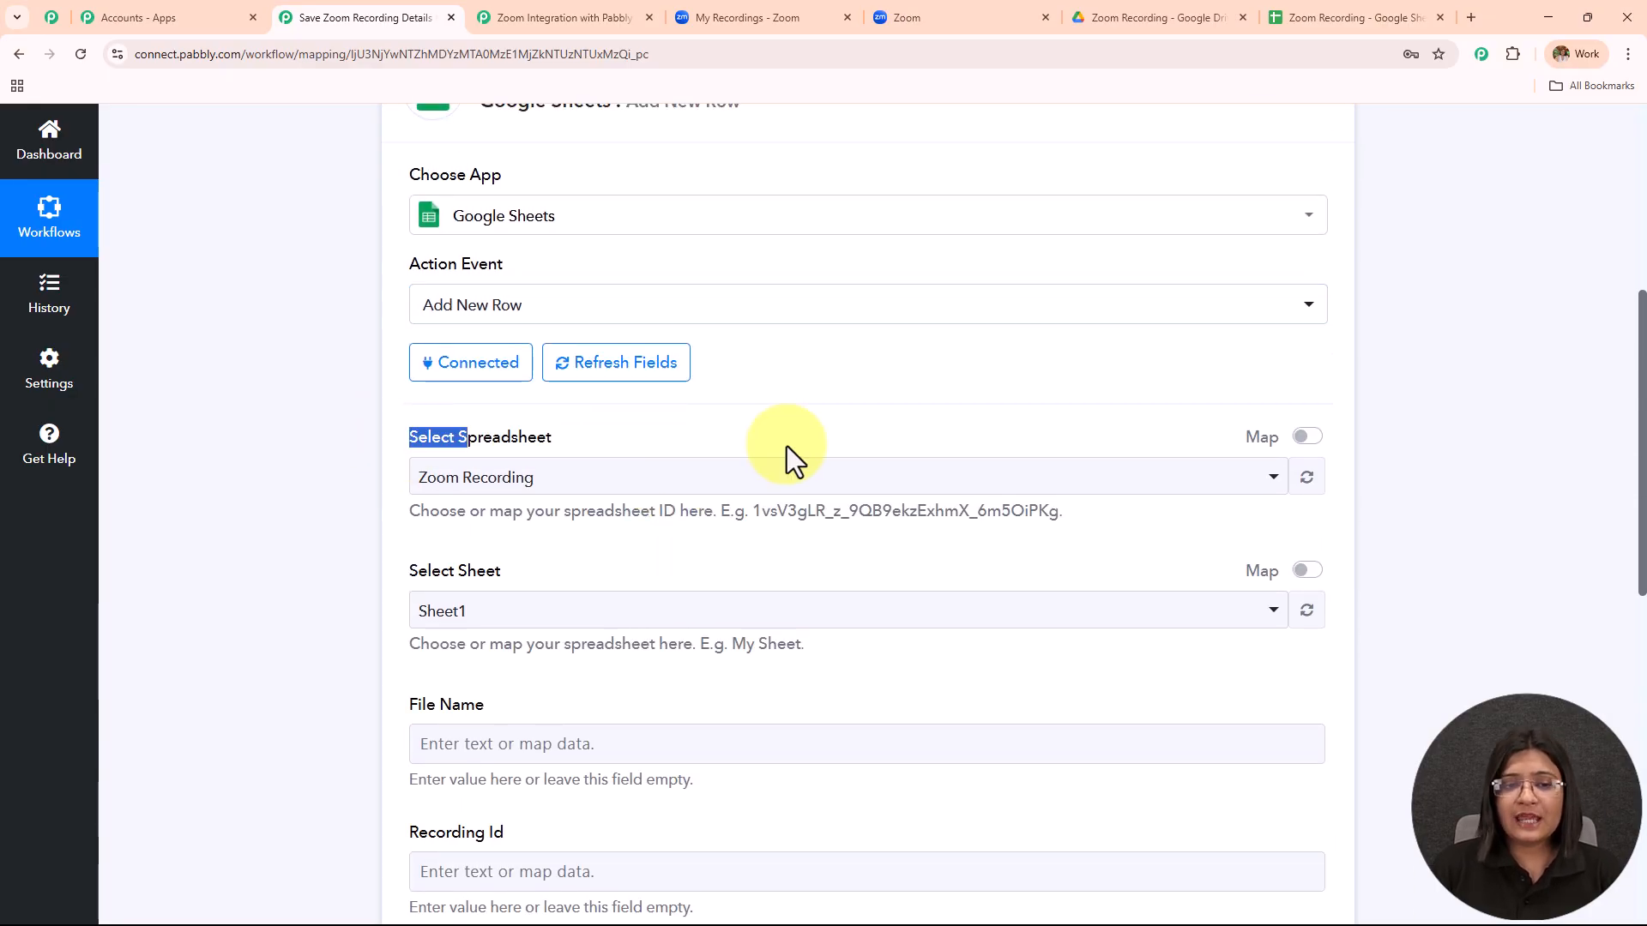
{"action": "left_click", "coordinate": [1311, 18]}
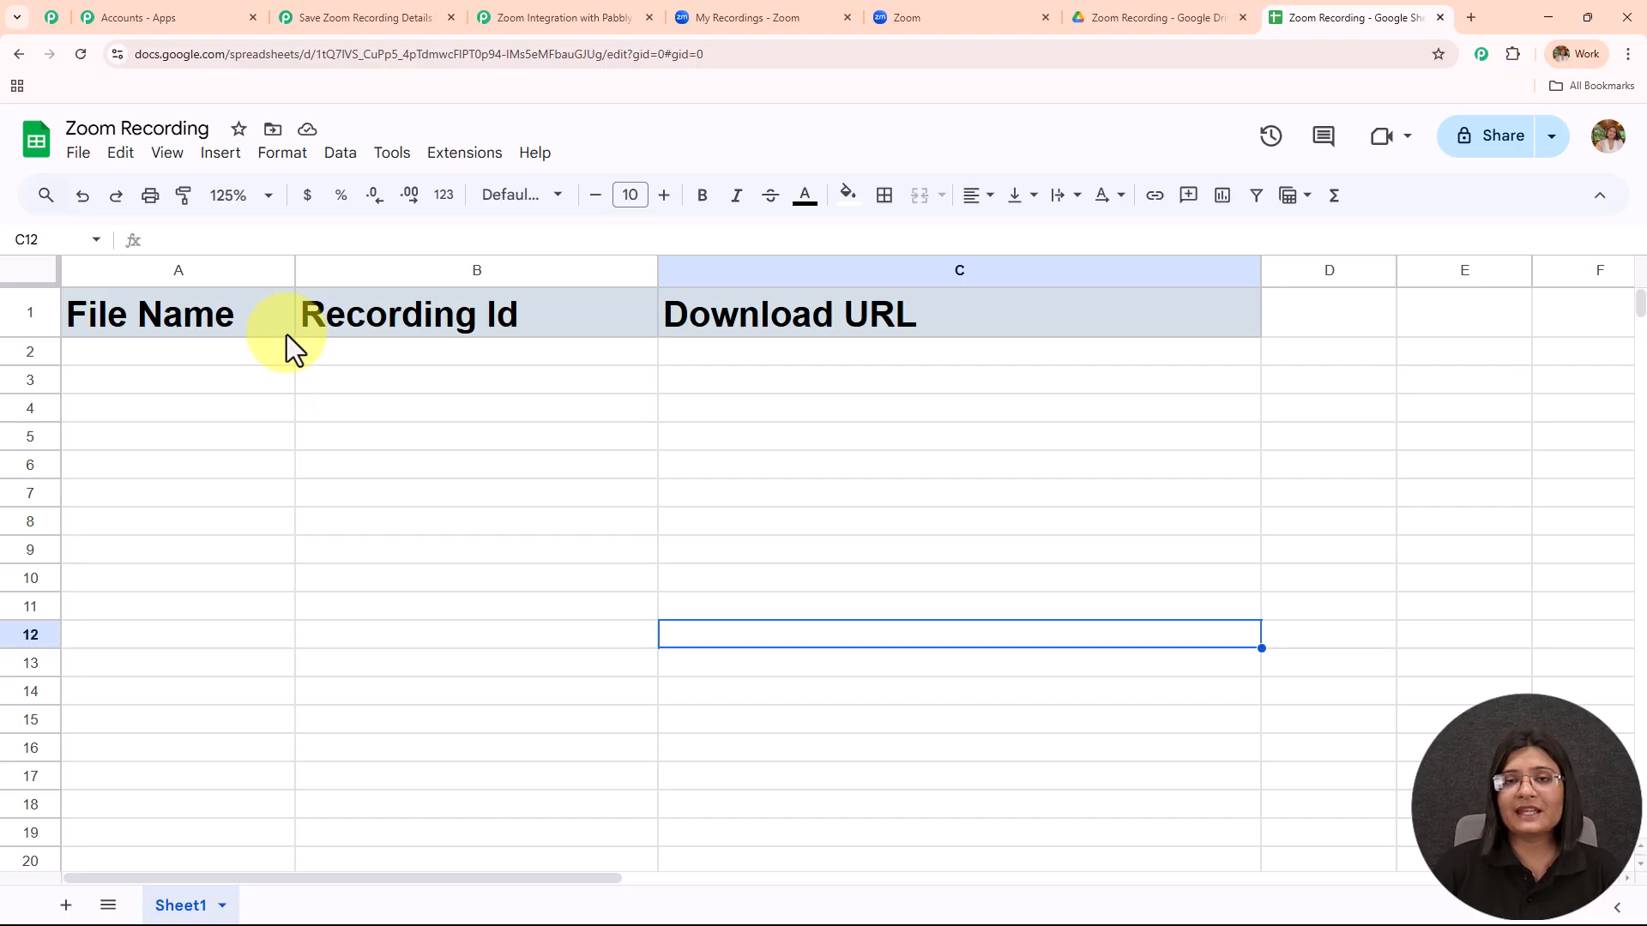
{"action": "left_click", "coordinate": [383, 7]}
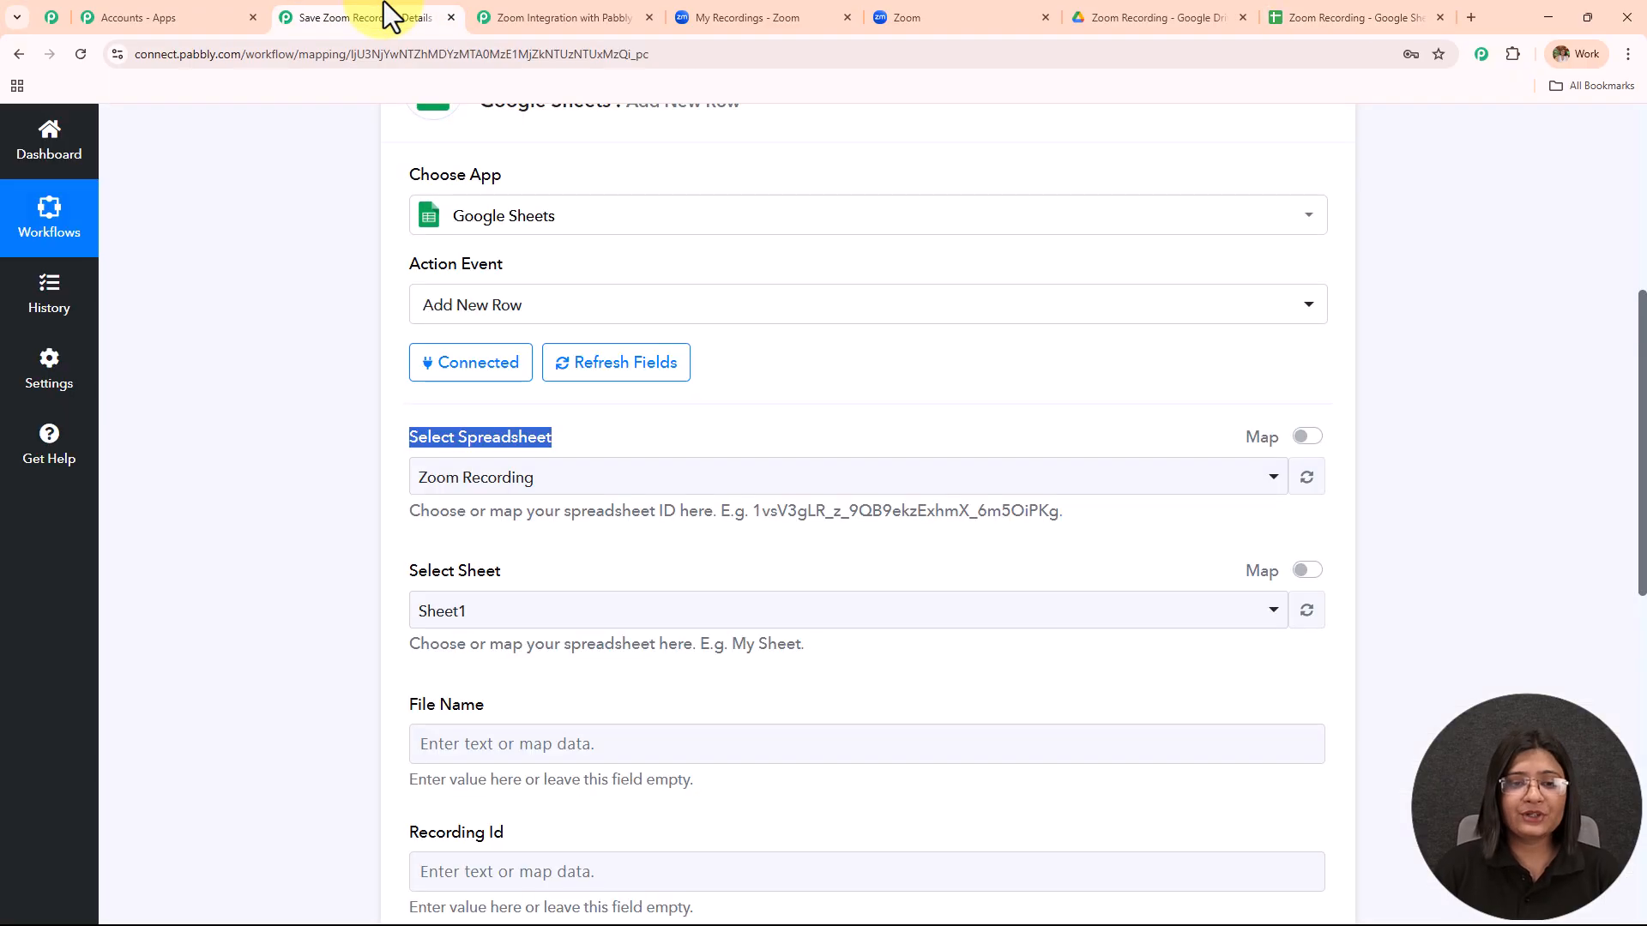
{"action": "left_click", "coordinate": [601, 478]}
{"action": "left_click", "coordinate": [581, 578]}
{"action": "scroll", "coordinate": [646, 447], "scroll_direction": "down", "scroll_amount": 4}
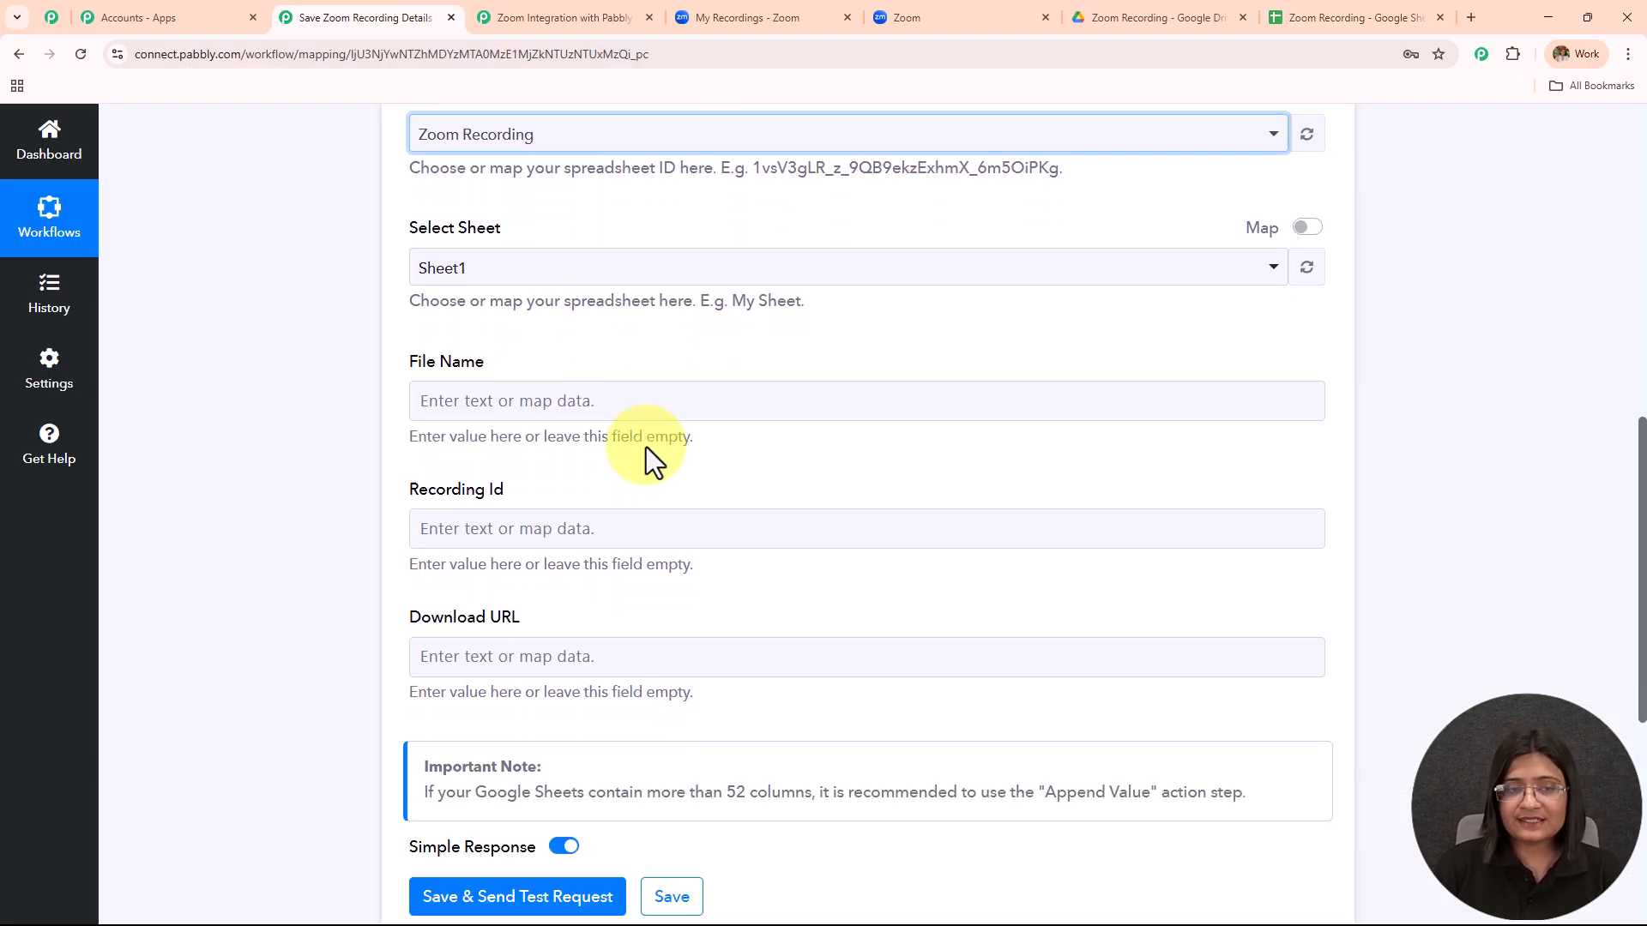
{"action": "left_click_drag", "start_coordinate": [410, 225], "coordinate": [589, 227]}
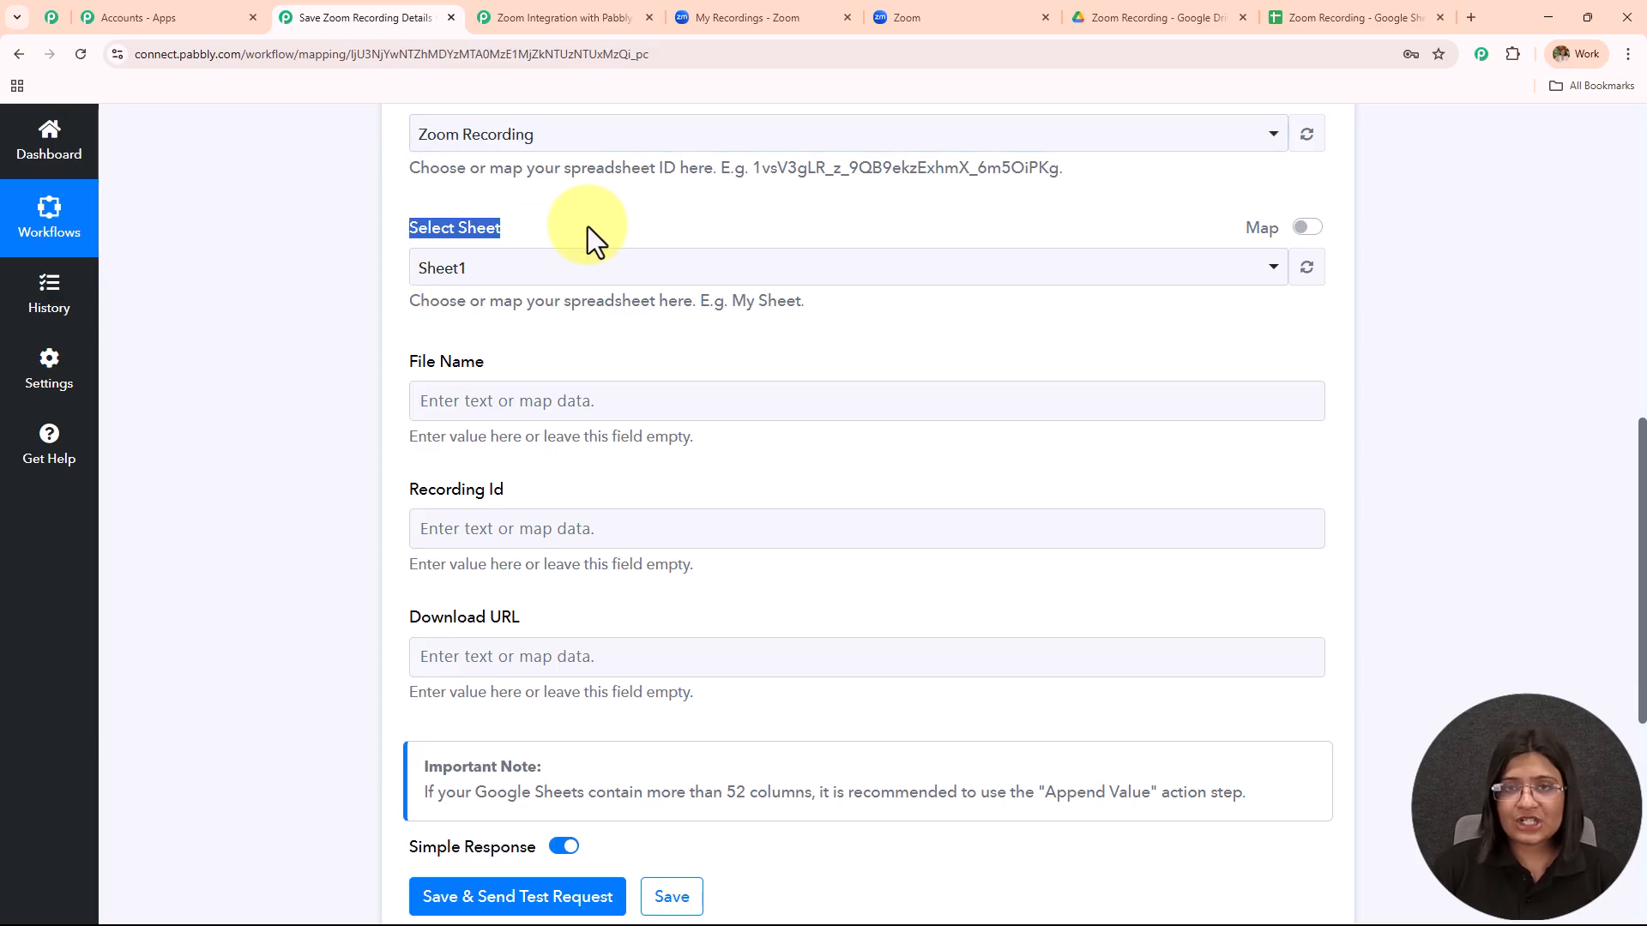
{"action": "scroll", "coordinate": [600, 257], "scroll_direction": "down", "scroll_amount": 1}
{"action": "scroll", "coordinate": [614, 273], "scroll_direction": "down", "scroll_amount": 2}
{"action": "left_click_drag", "start_coordinate": [396, 187], "coordinate": [699, 518]}
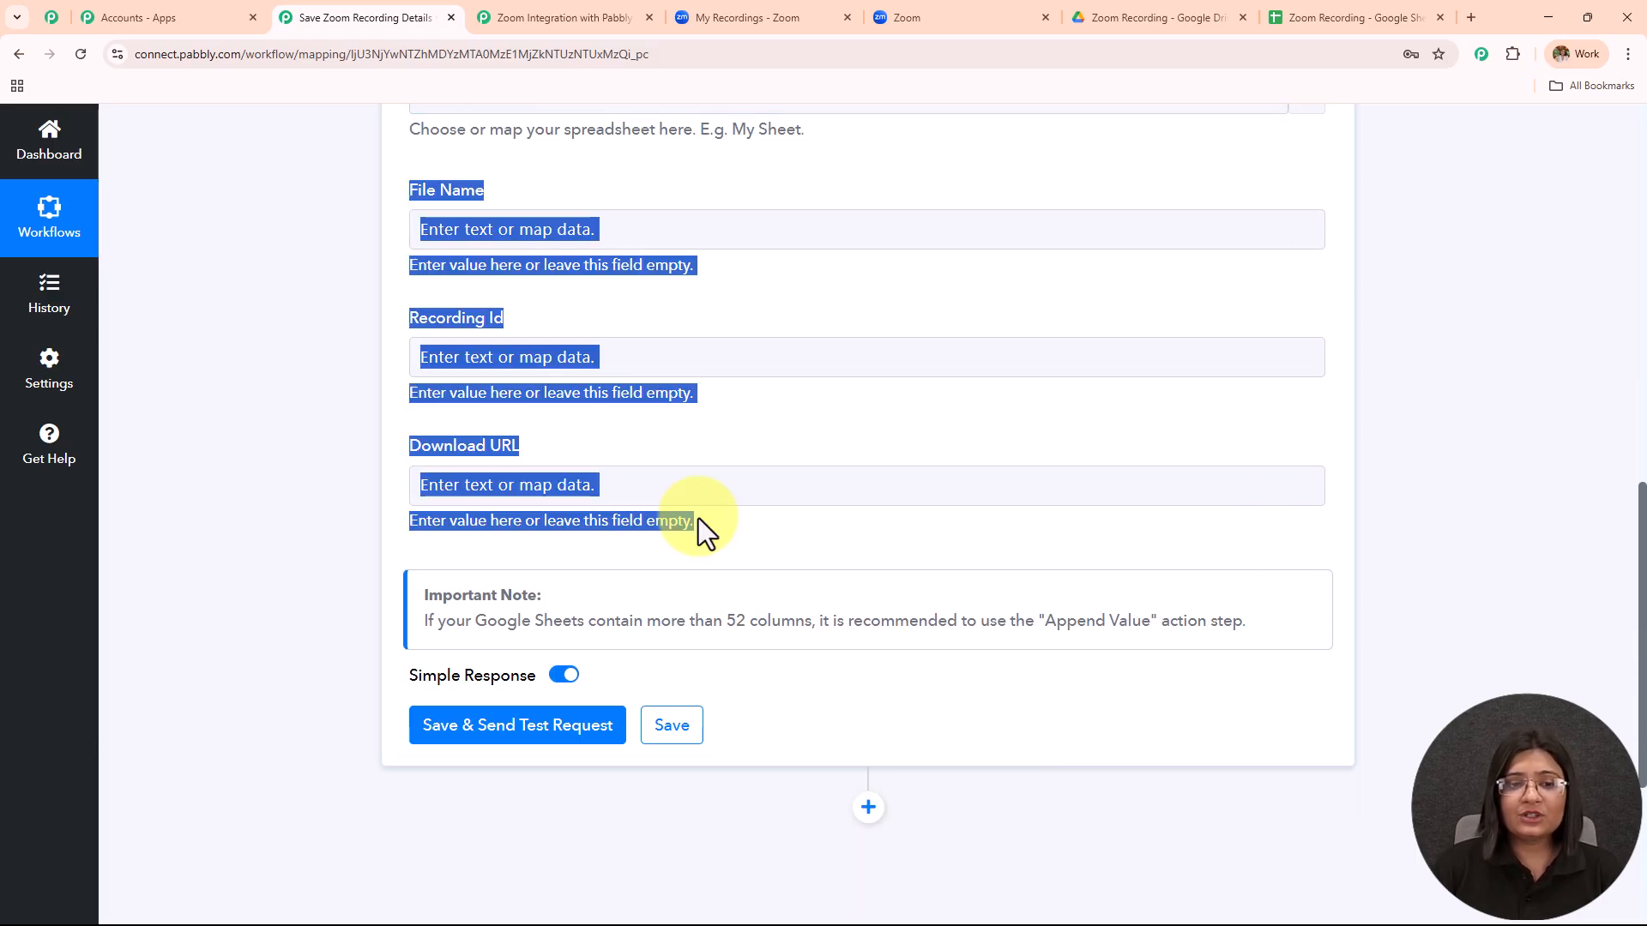
{"action": "left_click", "coordinate": [1417, 16]}
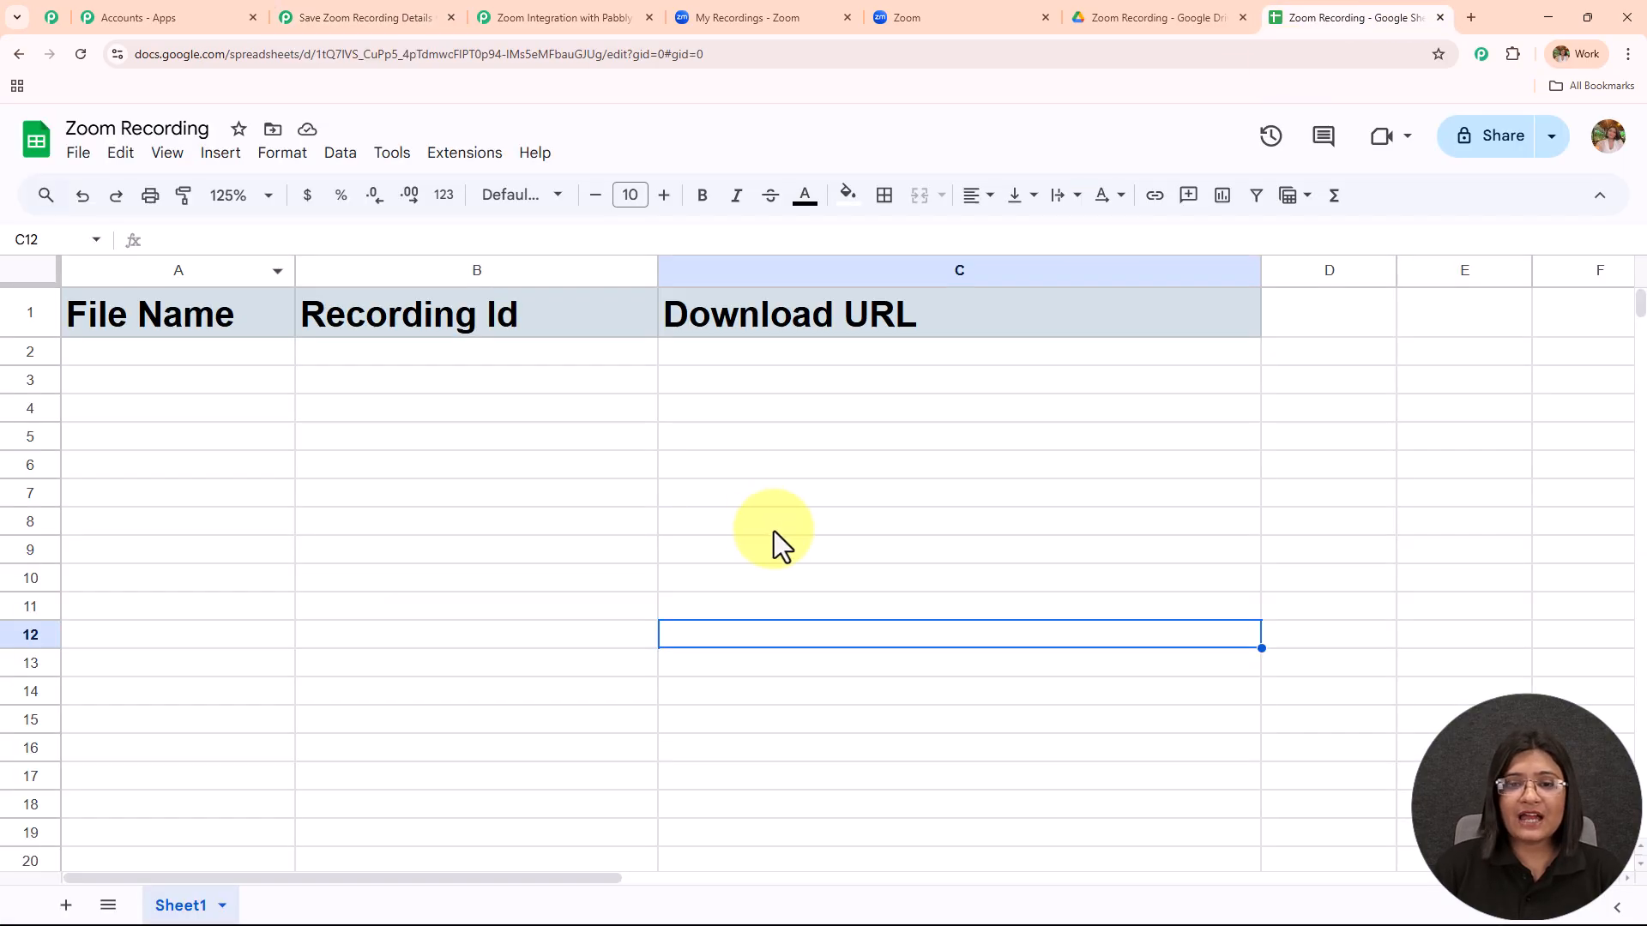
{"action": "left_click", "coordinate": [290, 14]}
{"action": "left_click", "coordinate": [750, 331]}
{"action": "left_click", "coordinate": [741, 496]}
{"action": "scroll", "coordinate": [740, 496], "scroll_direction": "up", "scroll_amount": 2}
{"action": "triple_click", "coordinate": [408, 362]}
{"action": "left_click_drag", "start_coordinate": [410, 504], "coordinate": [717, 506]}
{"action": "left_click_drag", "start_coordinate": [364, 629], "coordinate": [712, 625]}
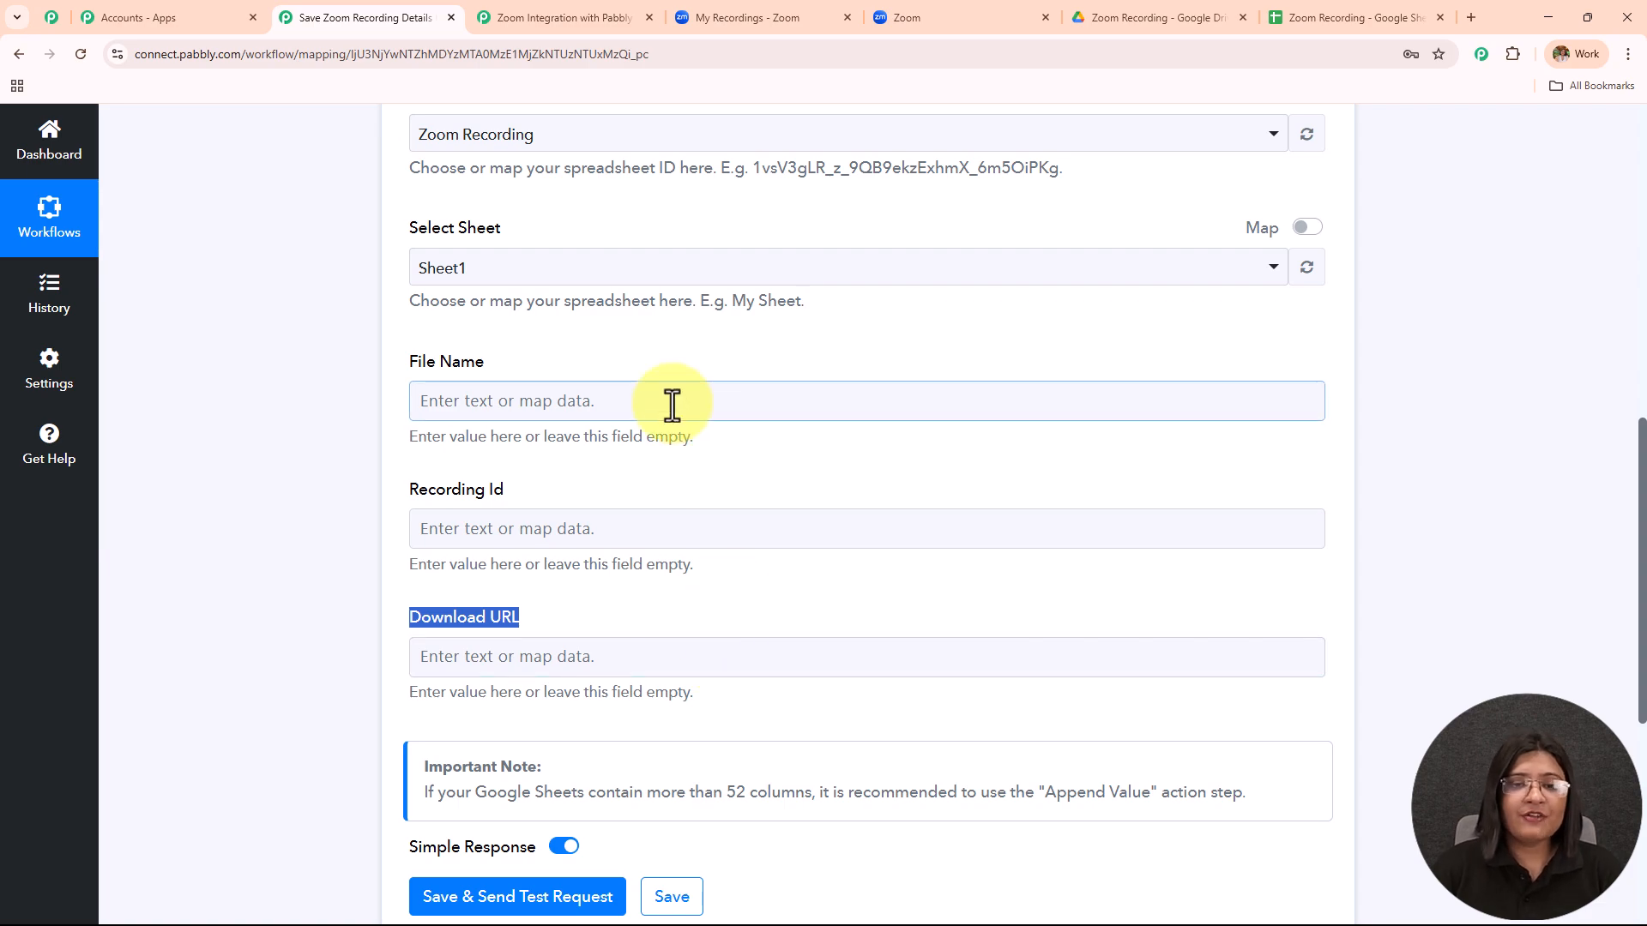
Map the Zoom meeting topic into the File Name field.
{"action": "scroll", "coordinate": [672, 405], "scroll_direction": "up", "scroll_amount": 10}
{"action": "scroll", "coordinate": [672, 409], "scroll_direction": "down", "scroll_amount": 9}
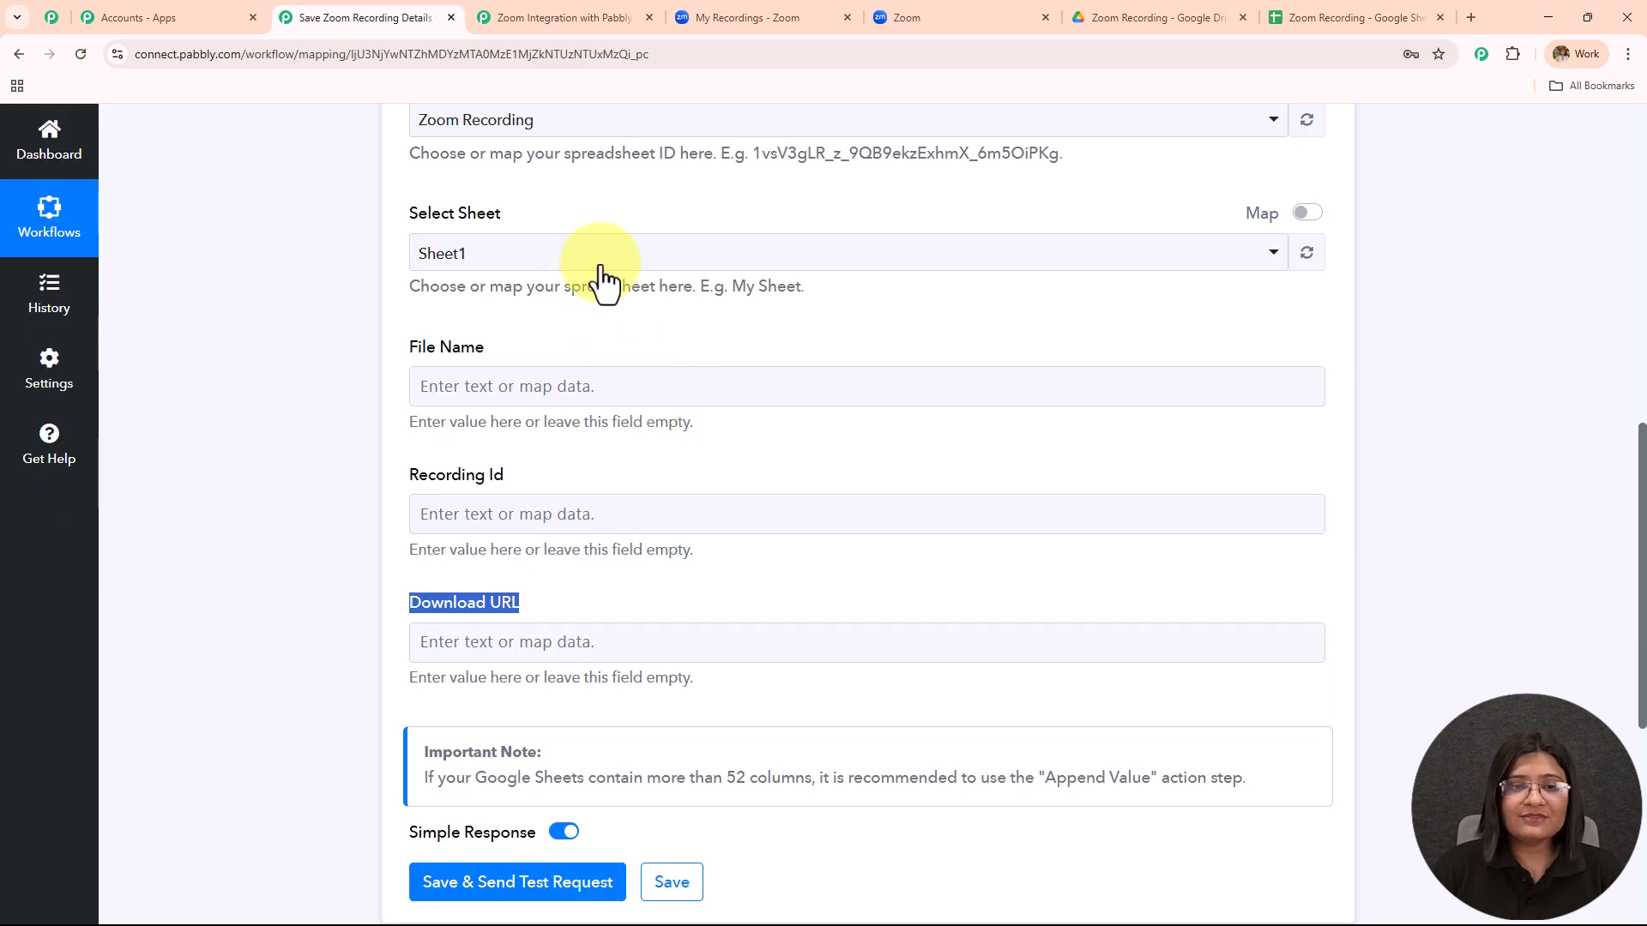
{"action": "left_click", "coordinate": [669, 385]}
{"action": "left_click", "coordinate": [656, 566]}
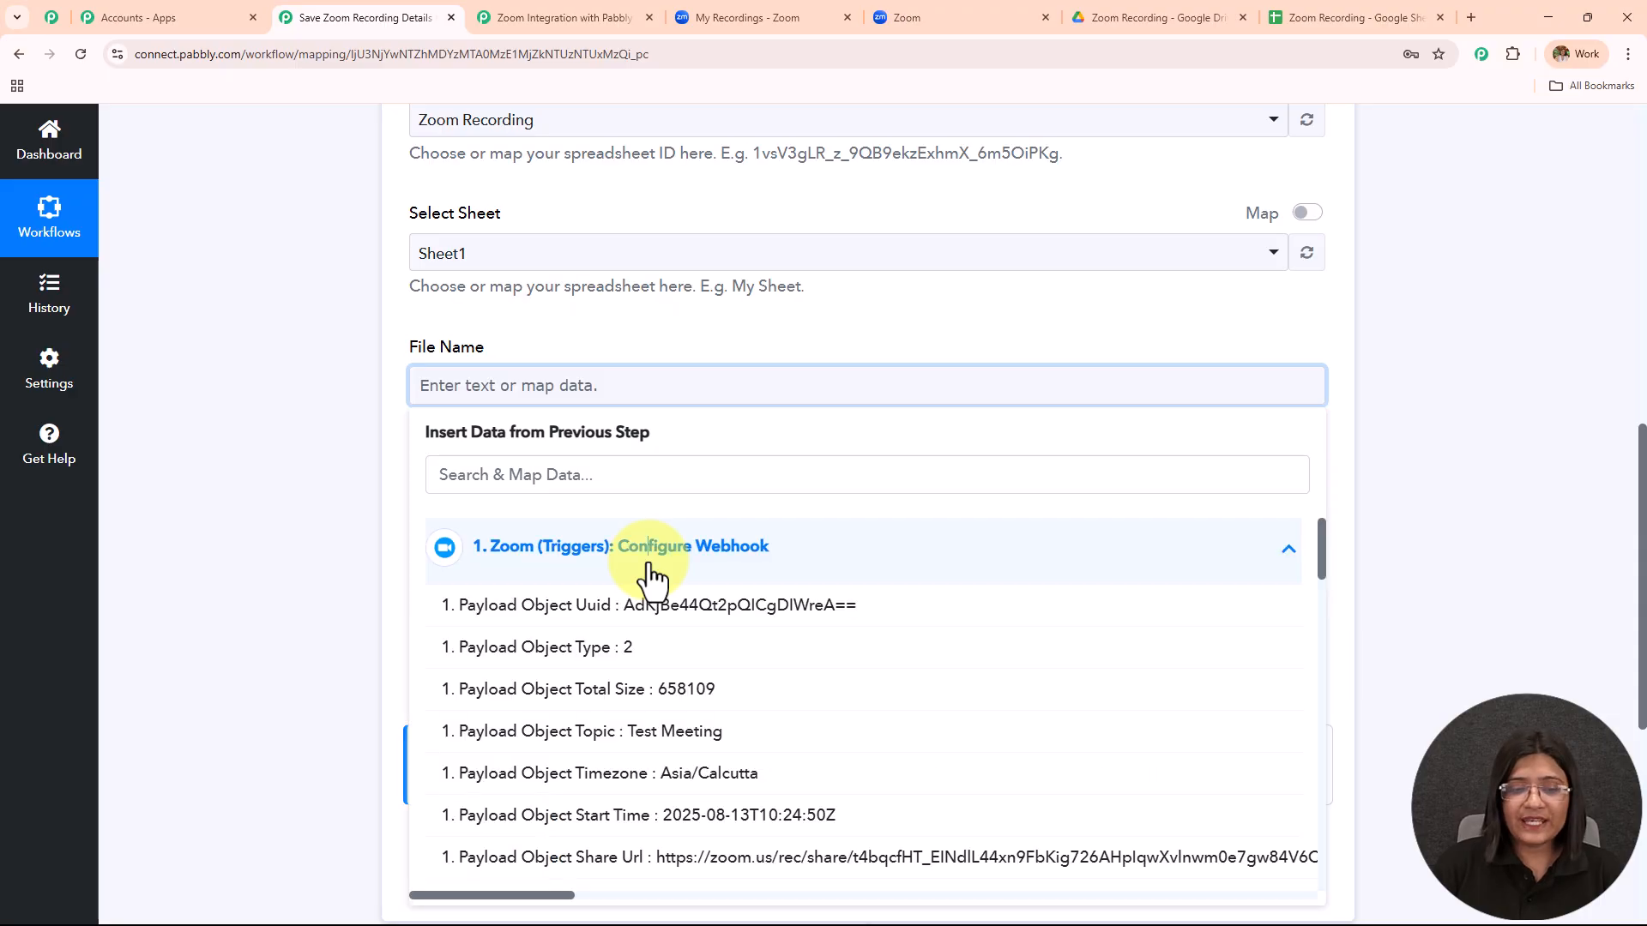
{"action": "scroll", "coordinate": [686, 424], "scroll_direction": "down", "scroll_amount": 3}
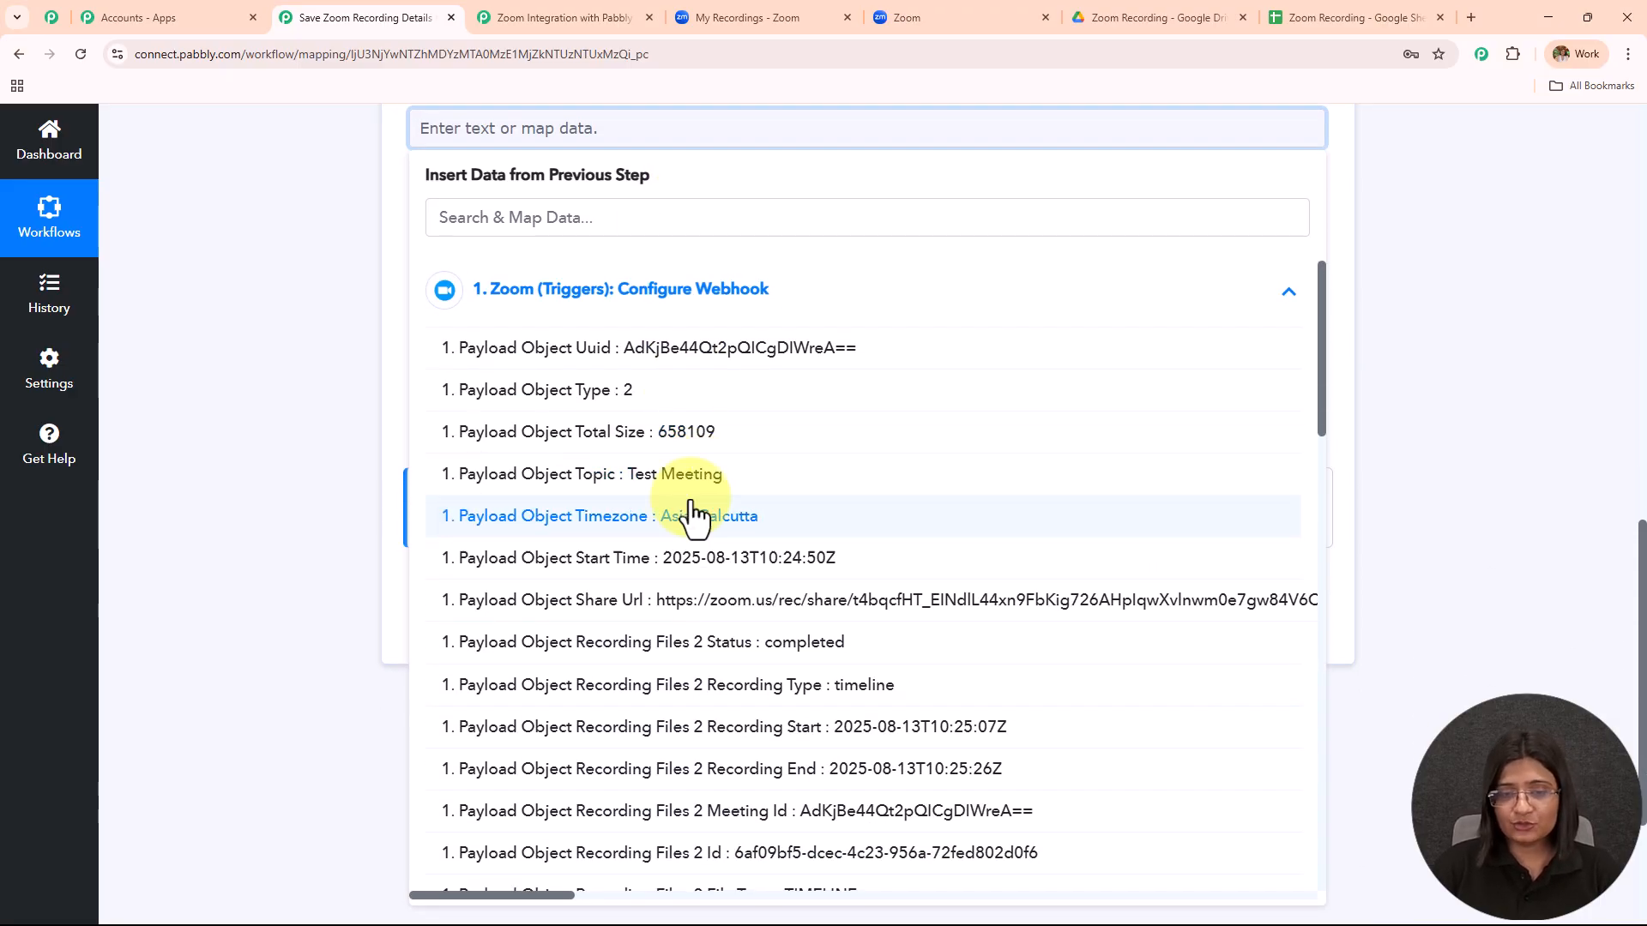
{"action": "left_click", "coordinate": [691, 476]}
{"action": "left_click", "coordinate": [280, 384]}
Map Recording Files 1 Id into the Recording Id field.
{"action": "scroll", "coordinate": [295, 406], "scroll_direction": "up", "scroll_amount": 1}
{"action": "scroll", "coordinate": [562, 447], "scroll_direction": "down", "scroll_amount": 1}
{"action": "left_click", "coordinate": [540, 354]}
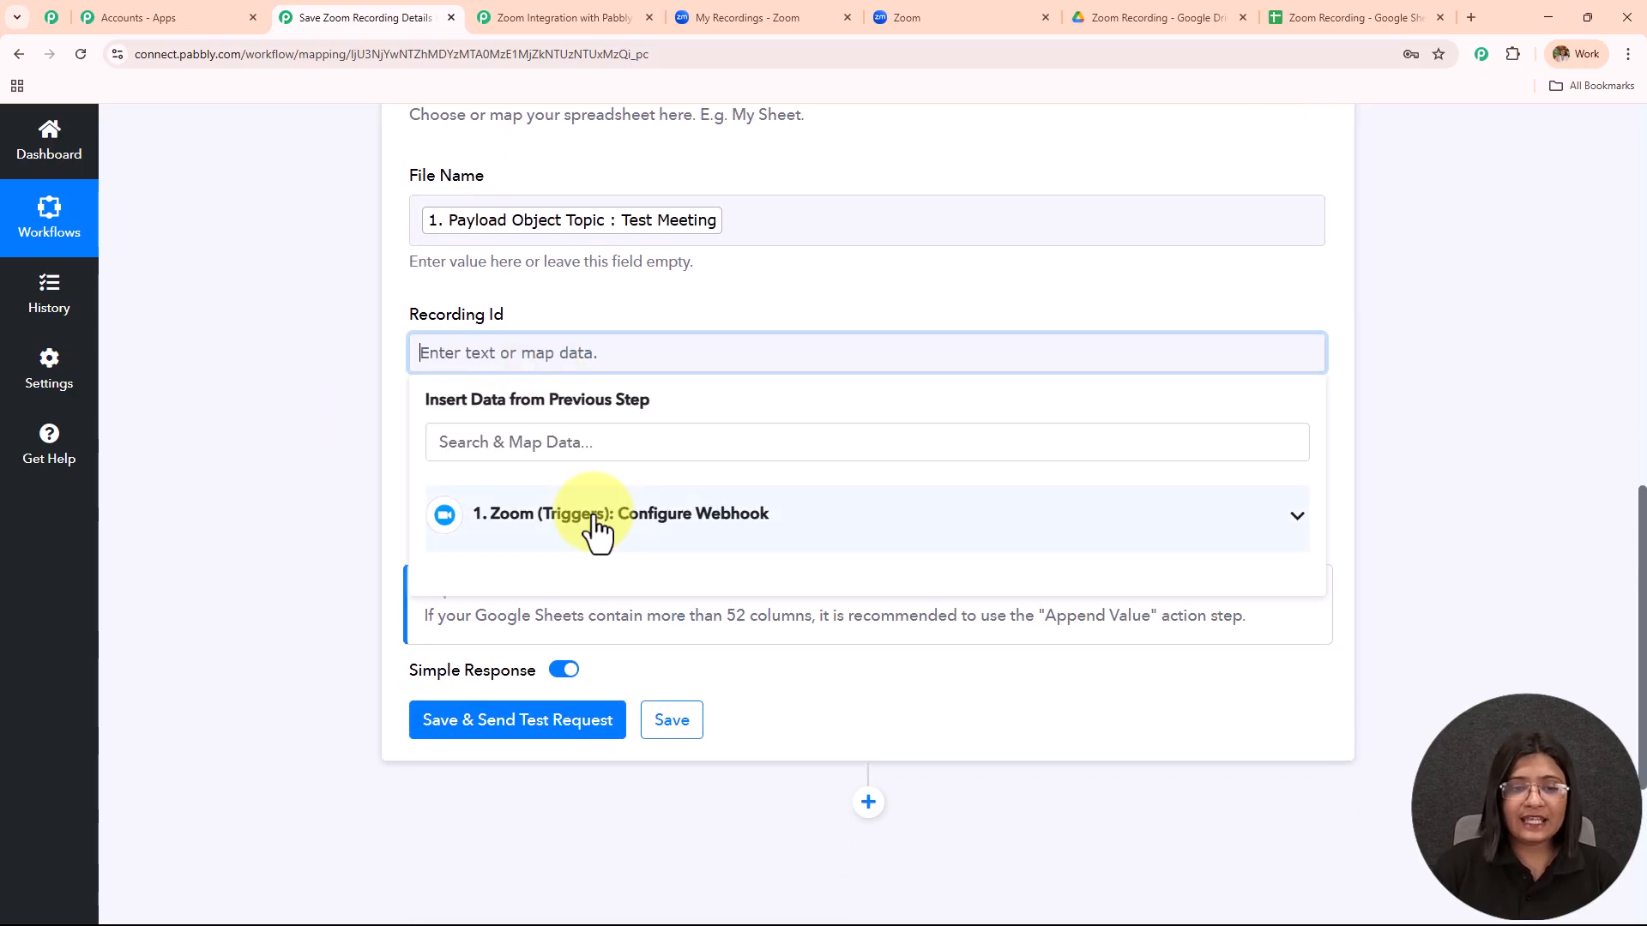
{"action": "left_click", "coordinate": [588, 515]}
{"action": "left_click", "coordinate": [545, 438]}
{"action": "type", "text": "id"}
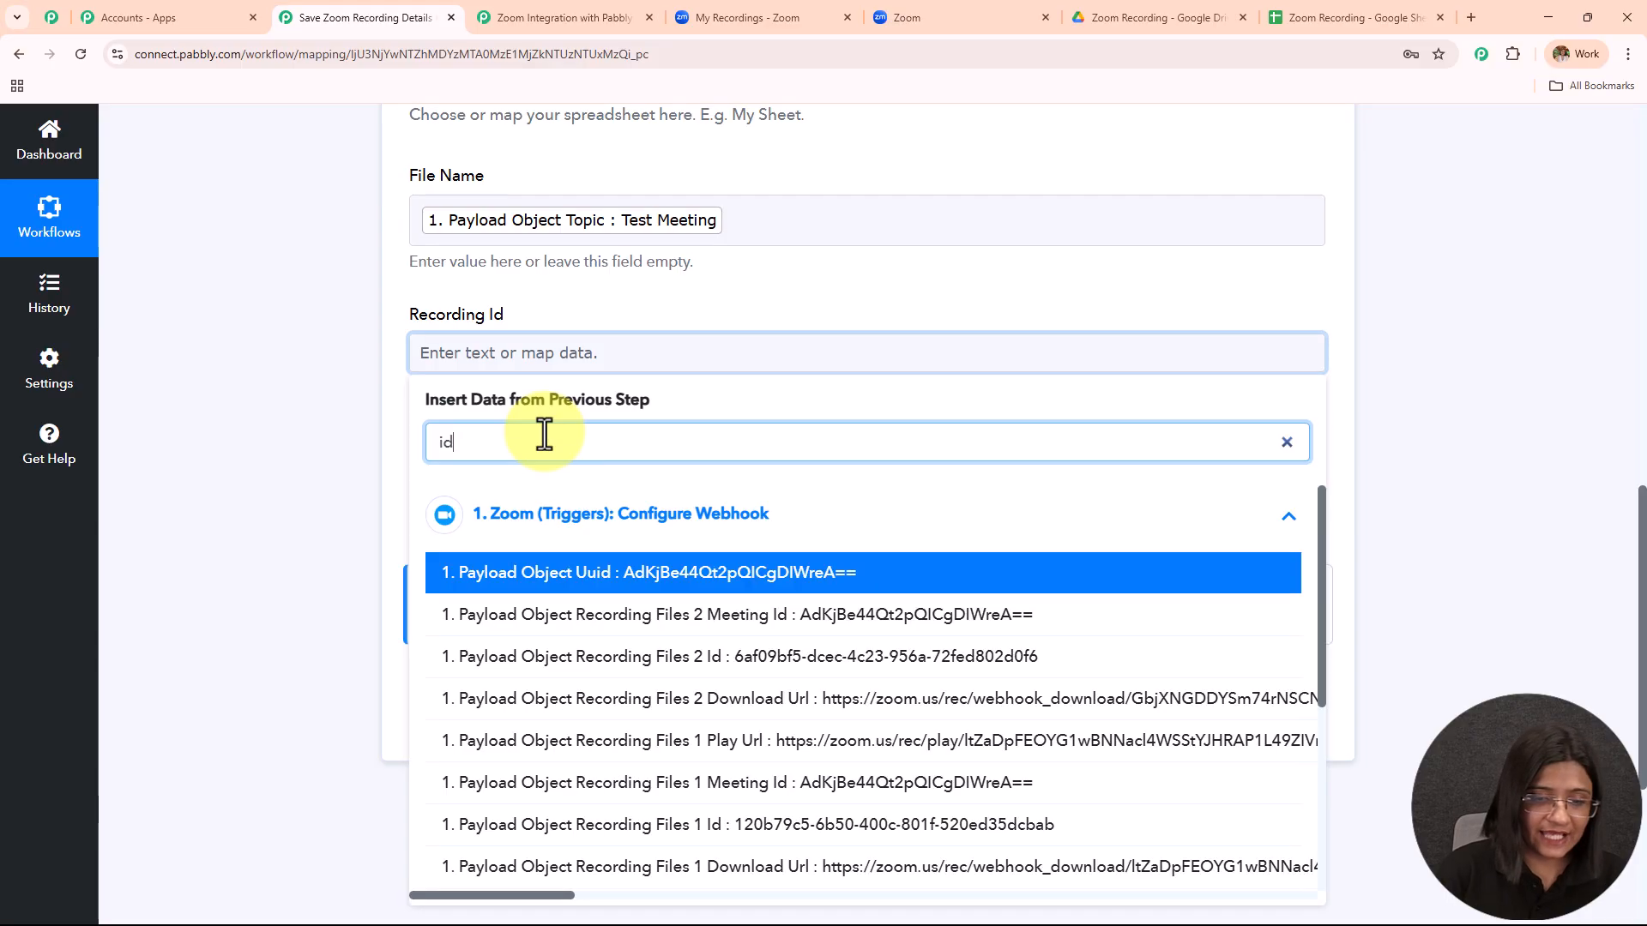
{"action": "scroll", "coordinate": [733, 673], "scroll_direction": "down", "scroll_amount": 2}
{"action": "left_click", "coordinate": [729, 666]}
{"action": "left_click", "coordinate": [220, 437]}
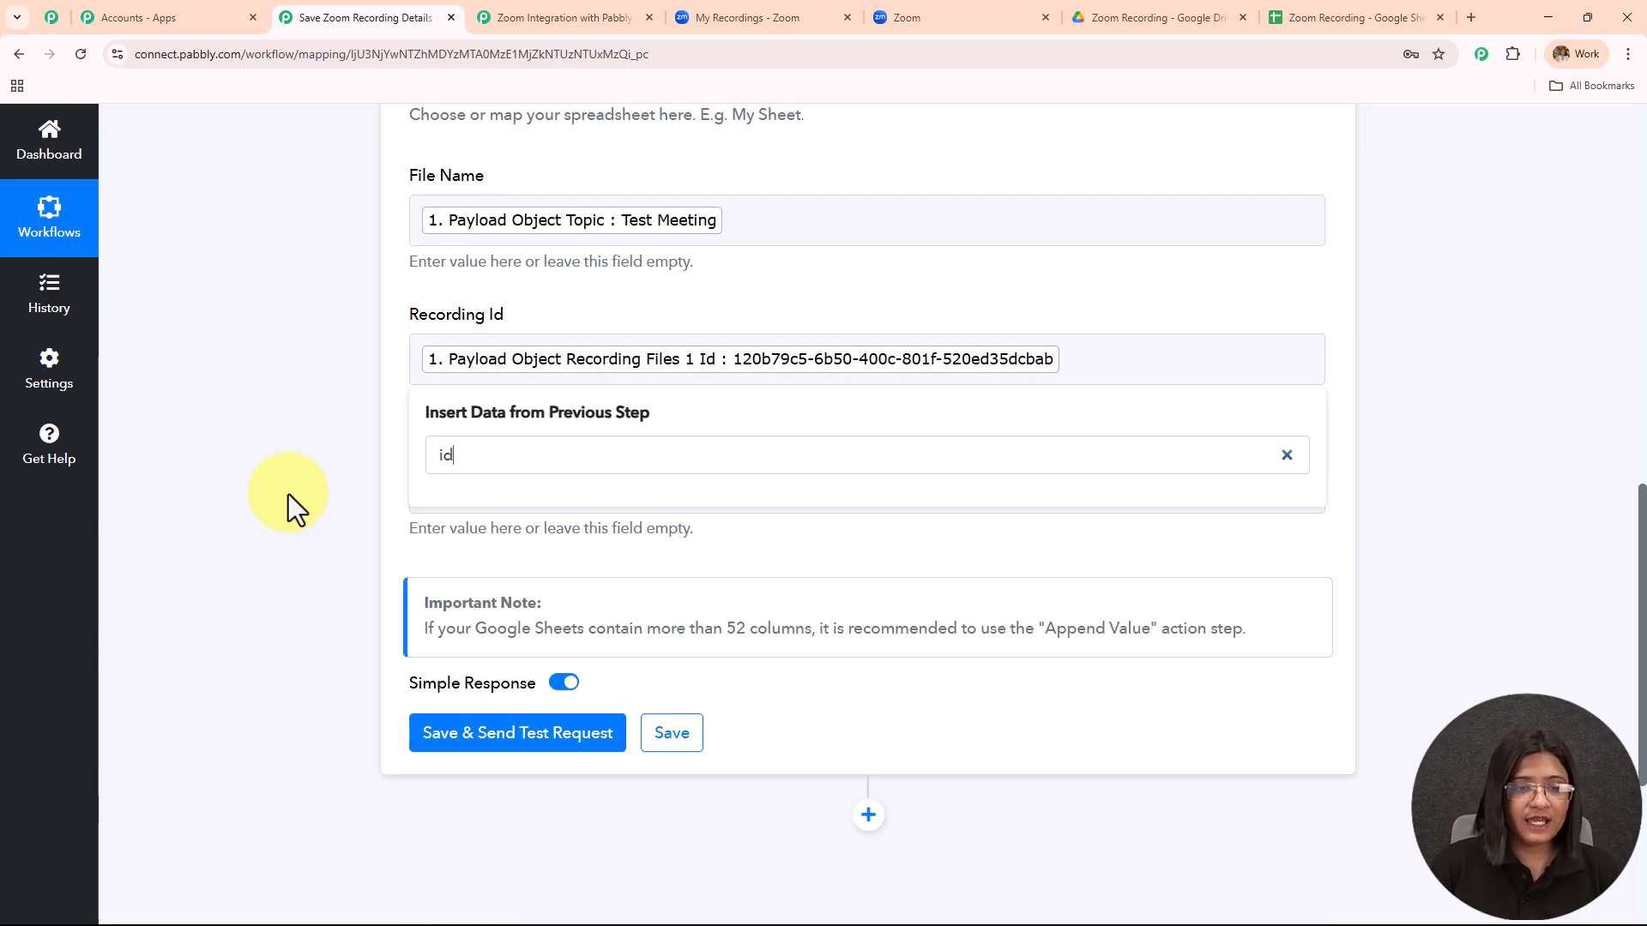
Map Recording Files 0 Download Url into the Download URL field.
{"action": "left_click", "coordinate": [520, 495]}
{"action": "left_click", "coordinate": [570, 661]}
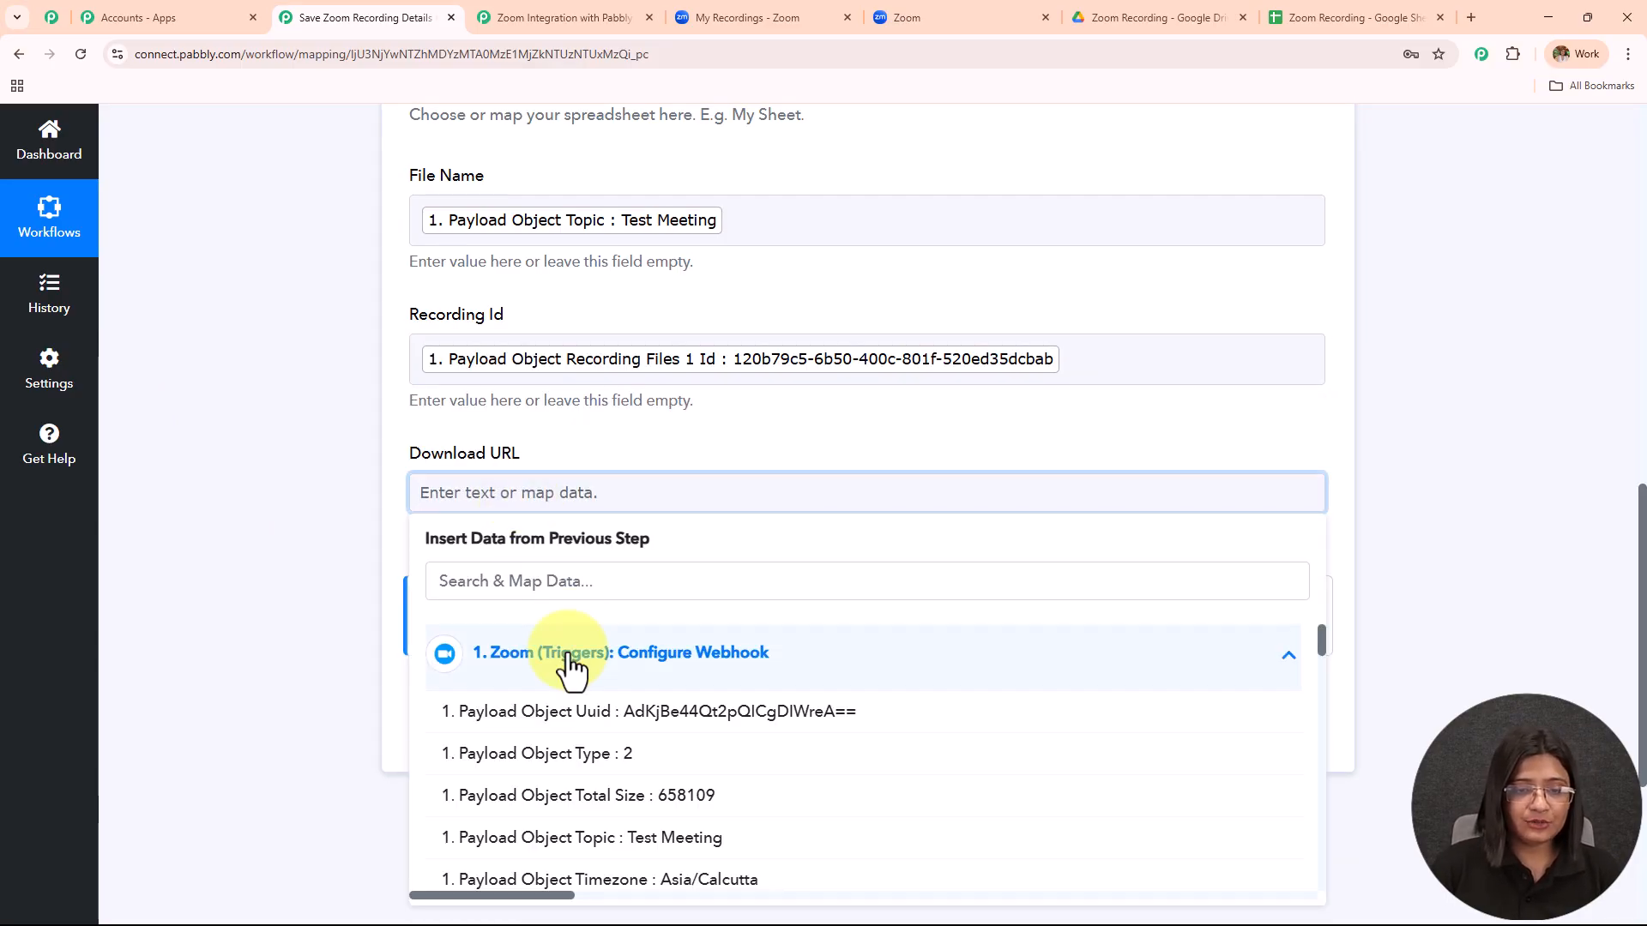
{"action": "left_click", "coordinate": [563, 581]}
{"action": "type", "text": "downlo"}
{"action": "scroll", "coordinate": [625, 687], "scroll_direction": "down", "scroll_amount": 2}
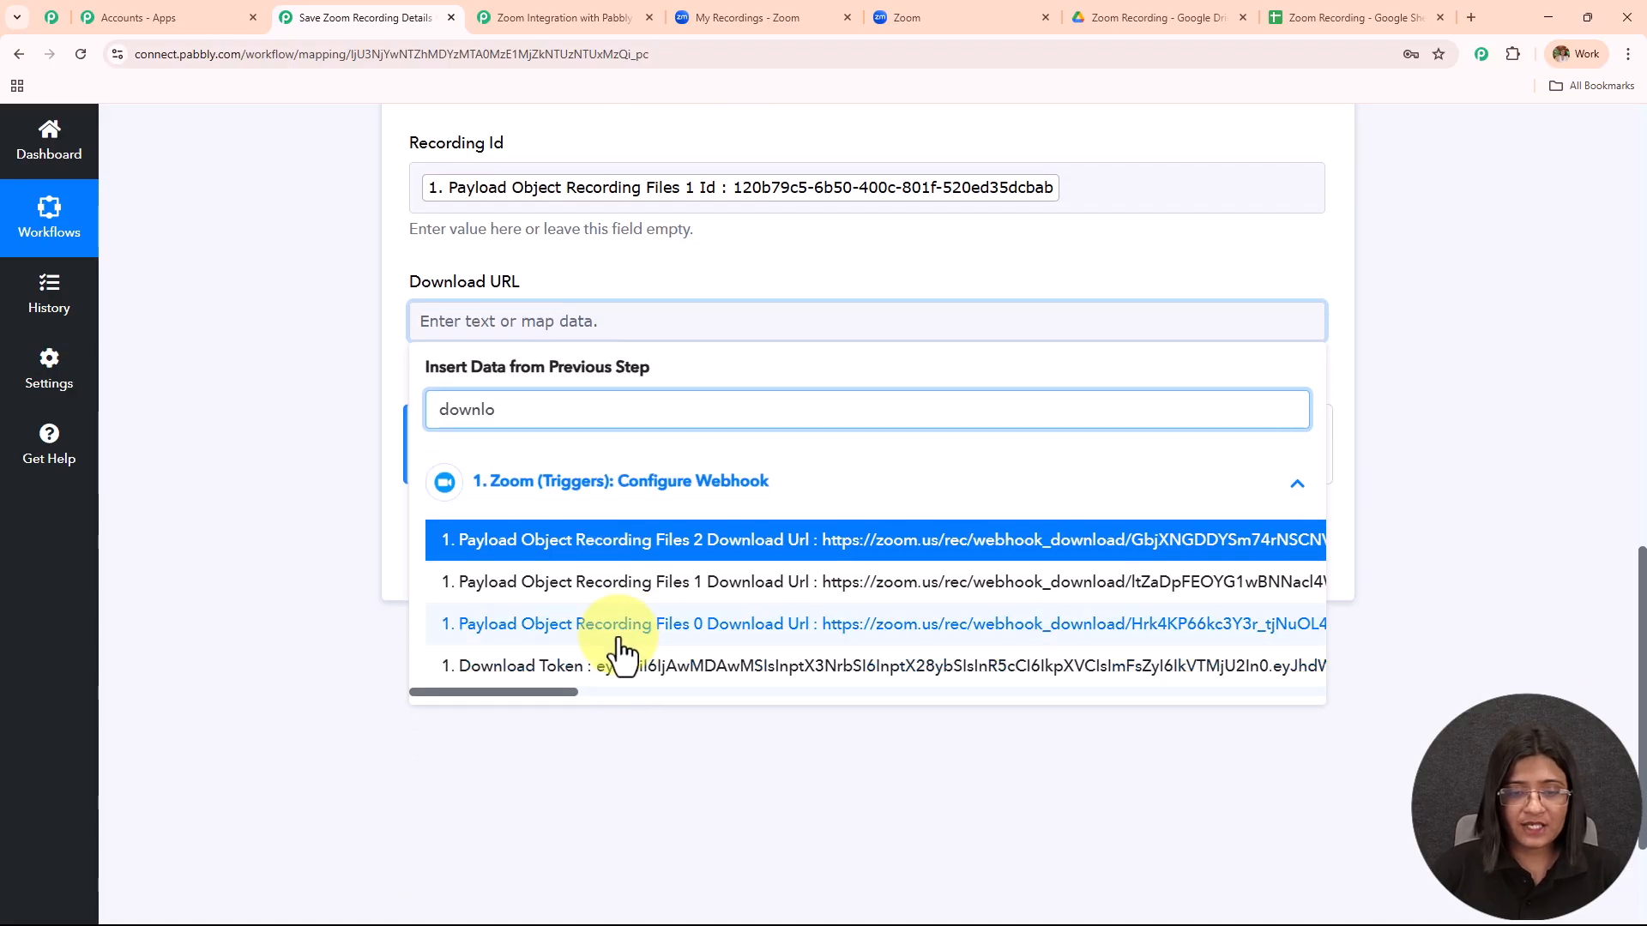
{"action": "left_click", "coordinate": [623, 654]}
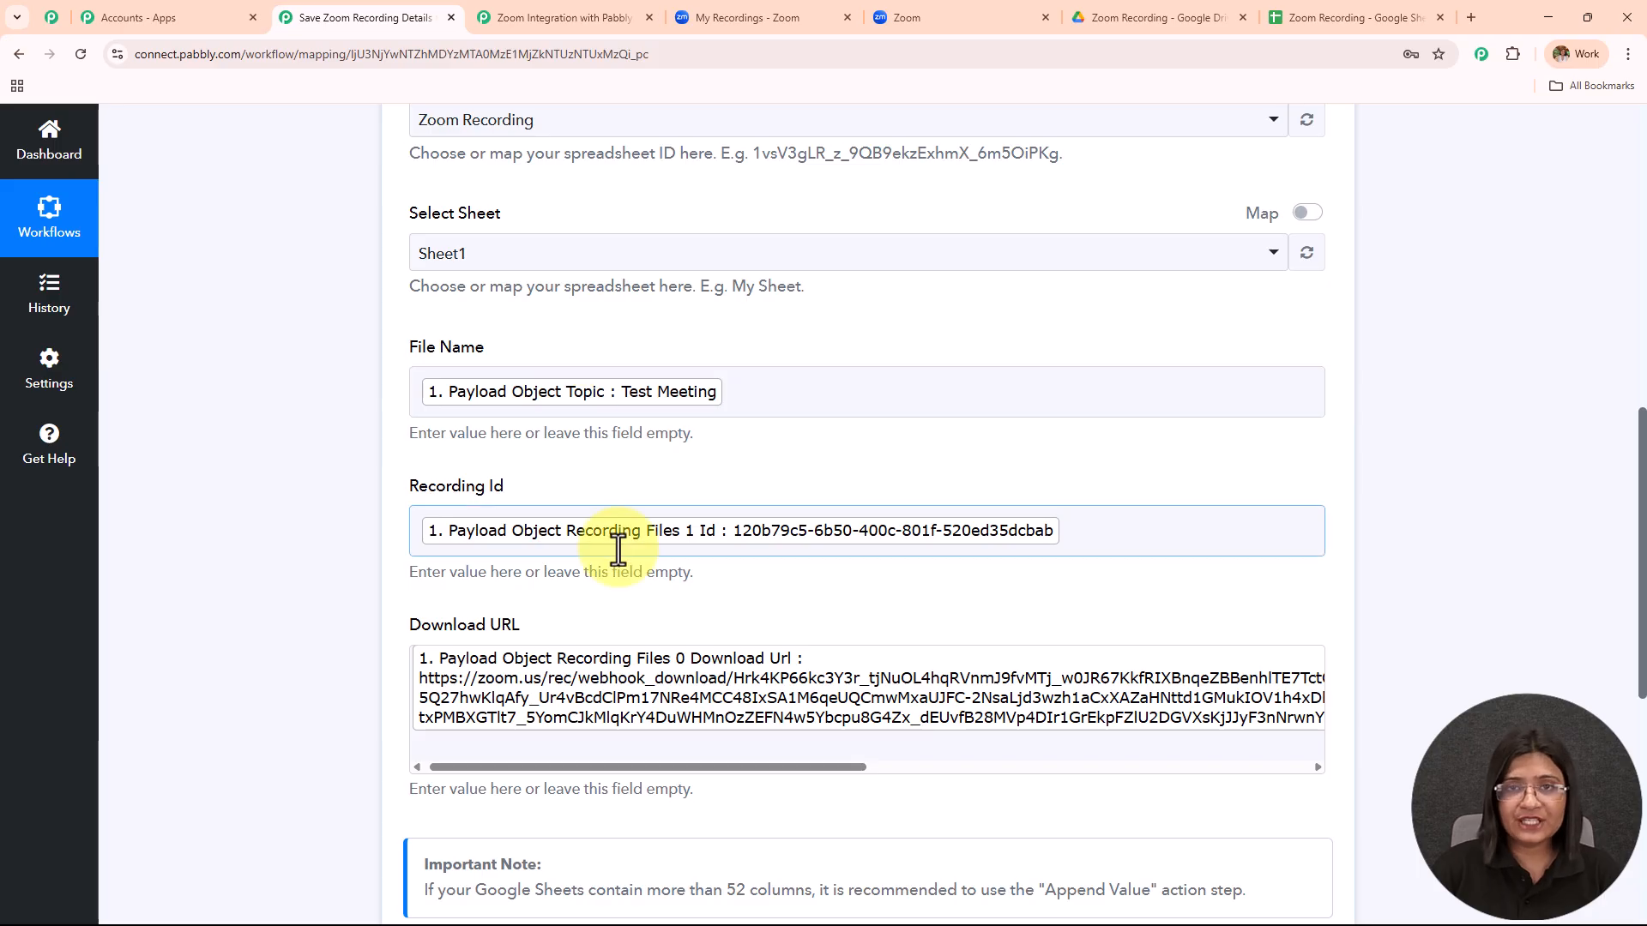
Save the Add New Row step and send a test writing Test Meeting's recording details to the sheet.
{"action": "scroll", "coordinate": [698, 391], "scroll_direction": "down", "scroll_amount": 7}
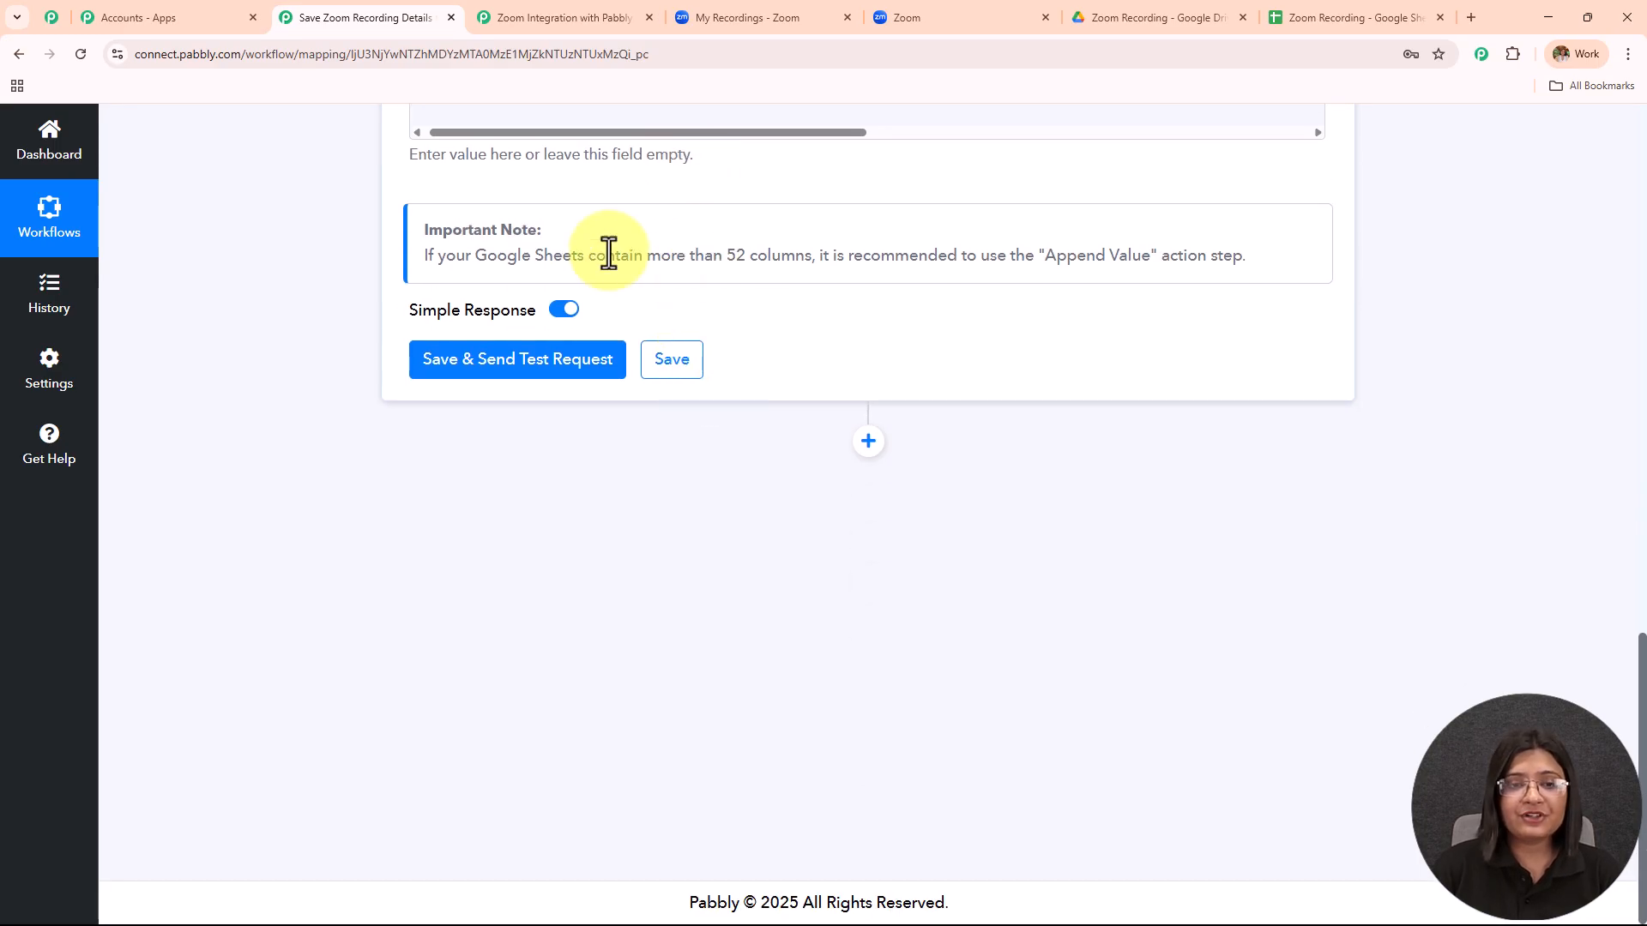
{"action": "left_click", "coordinate": [520, 374]}
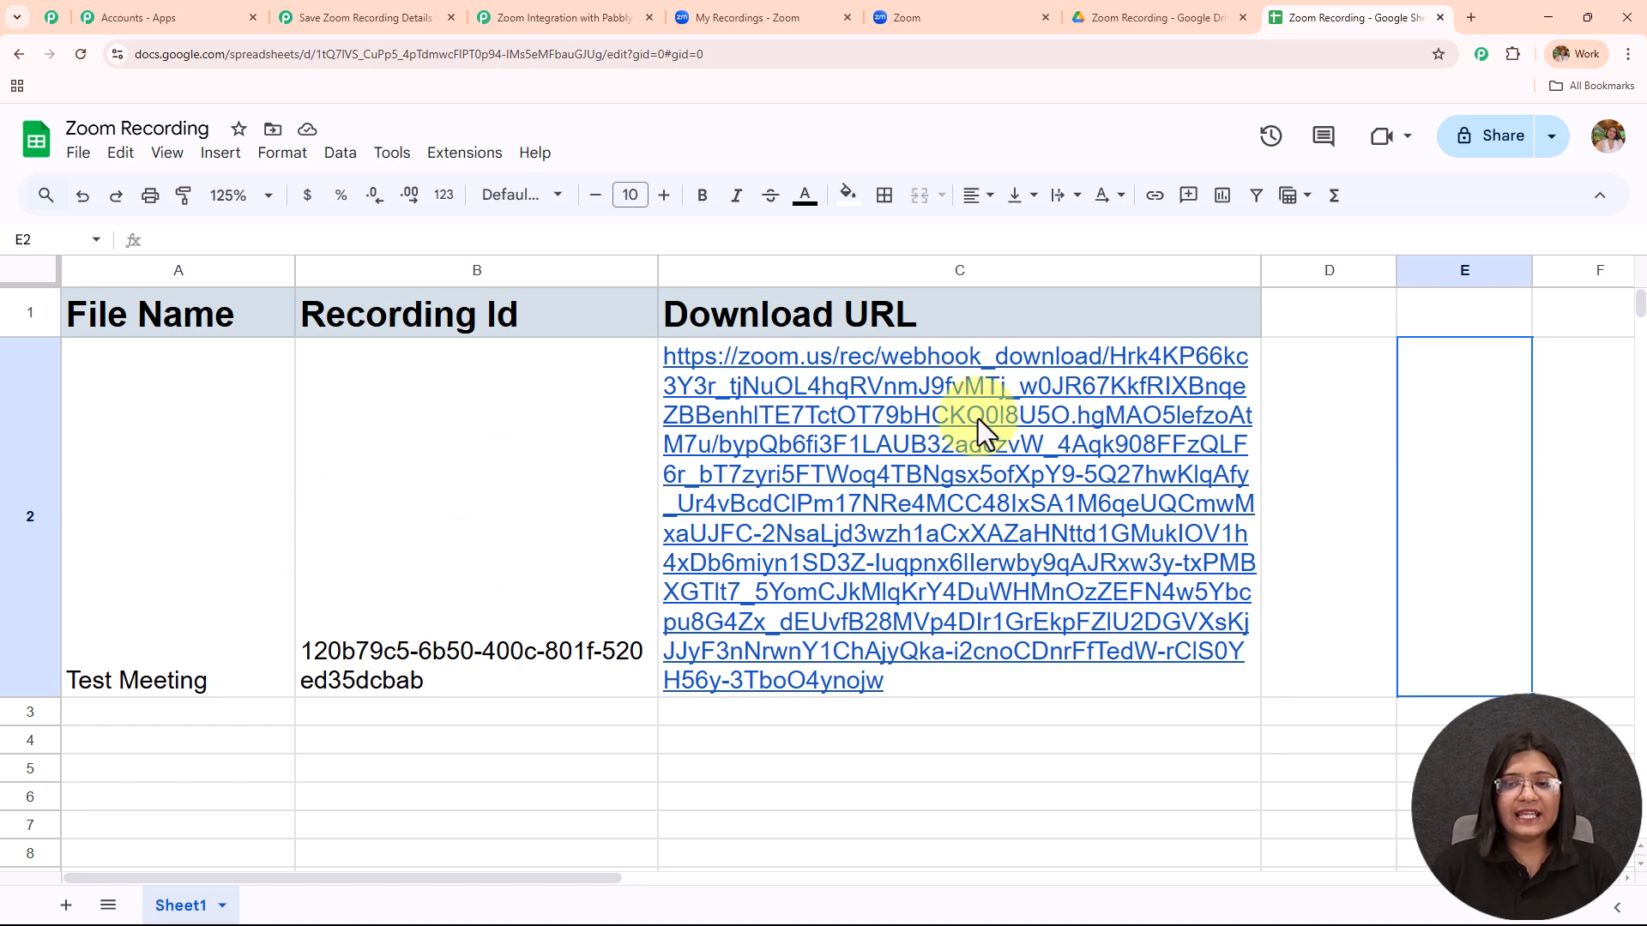
Verify row 2 holds Test Meeting, its recording Id and download link, then go to the Zoom portal.
{"action": "mouse_move", "coordinate": [863, 630]}
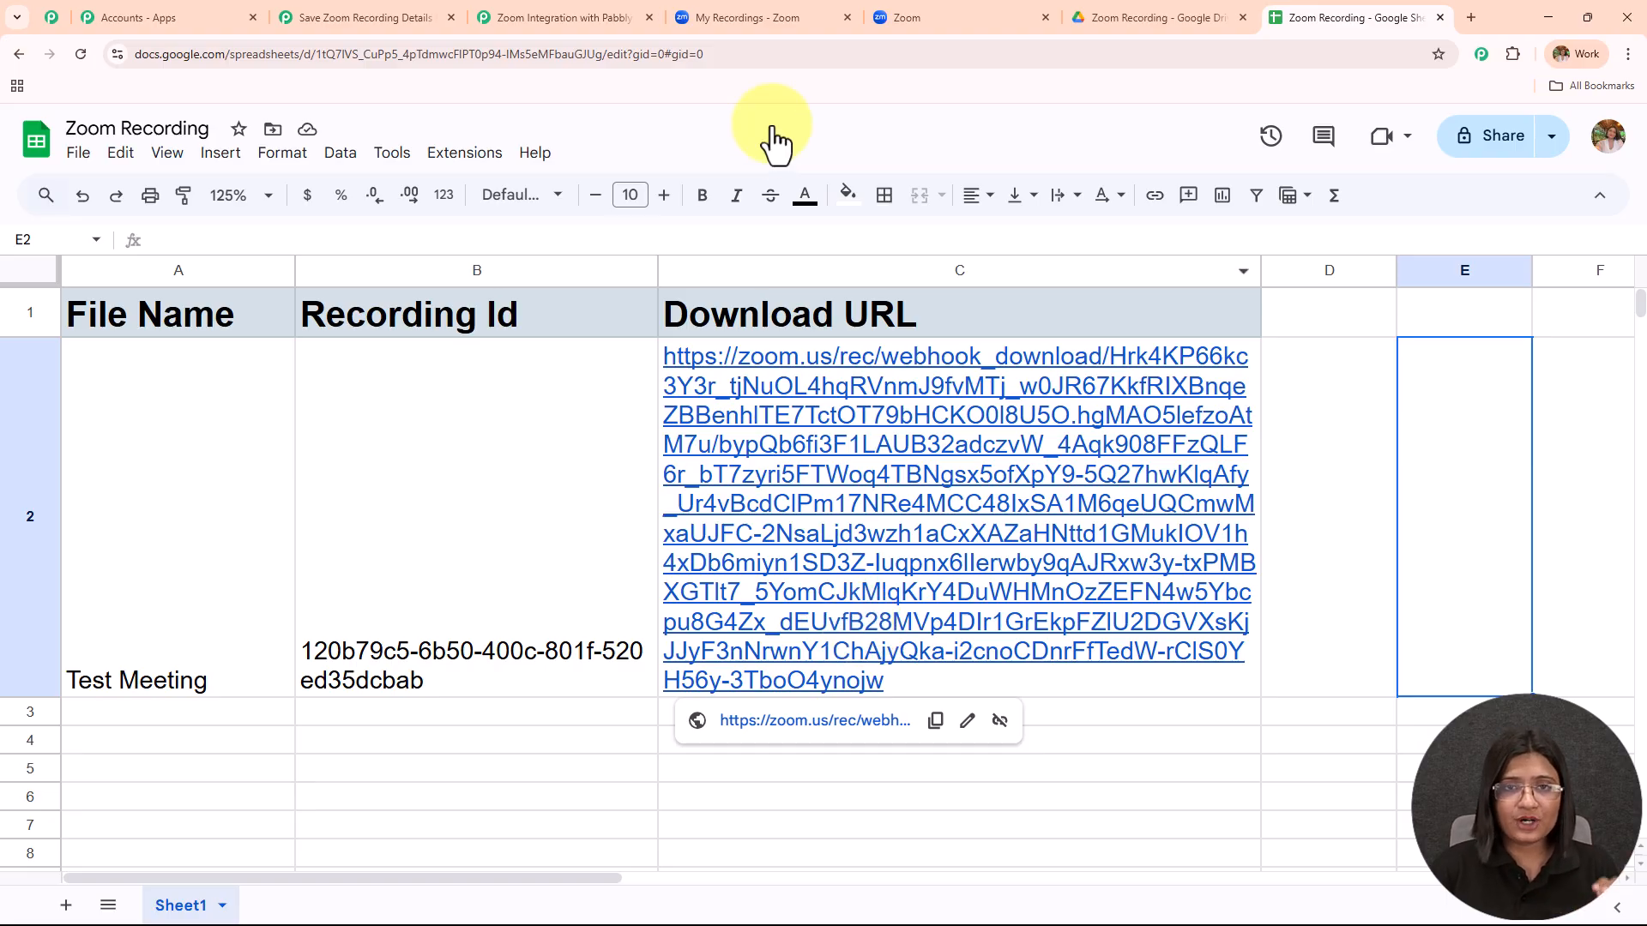
{"action": "left_click", "coordinate": [783, 16]}
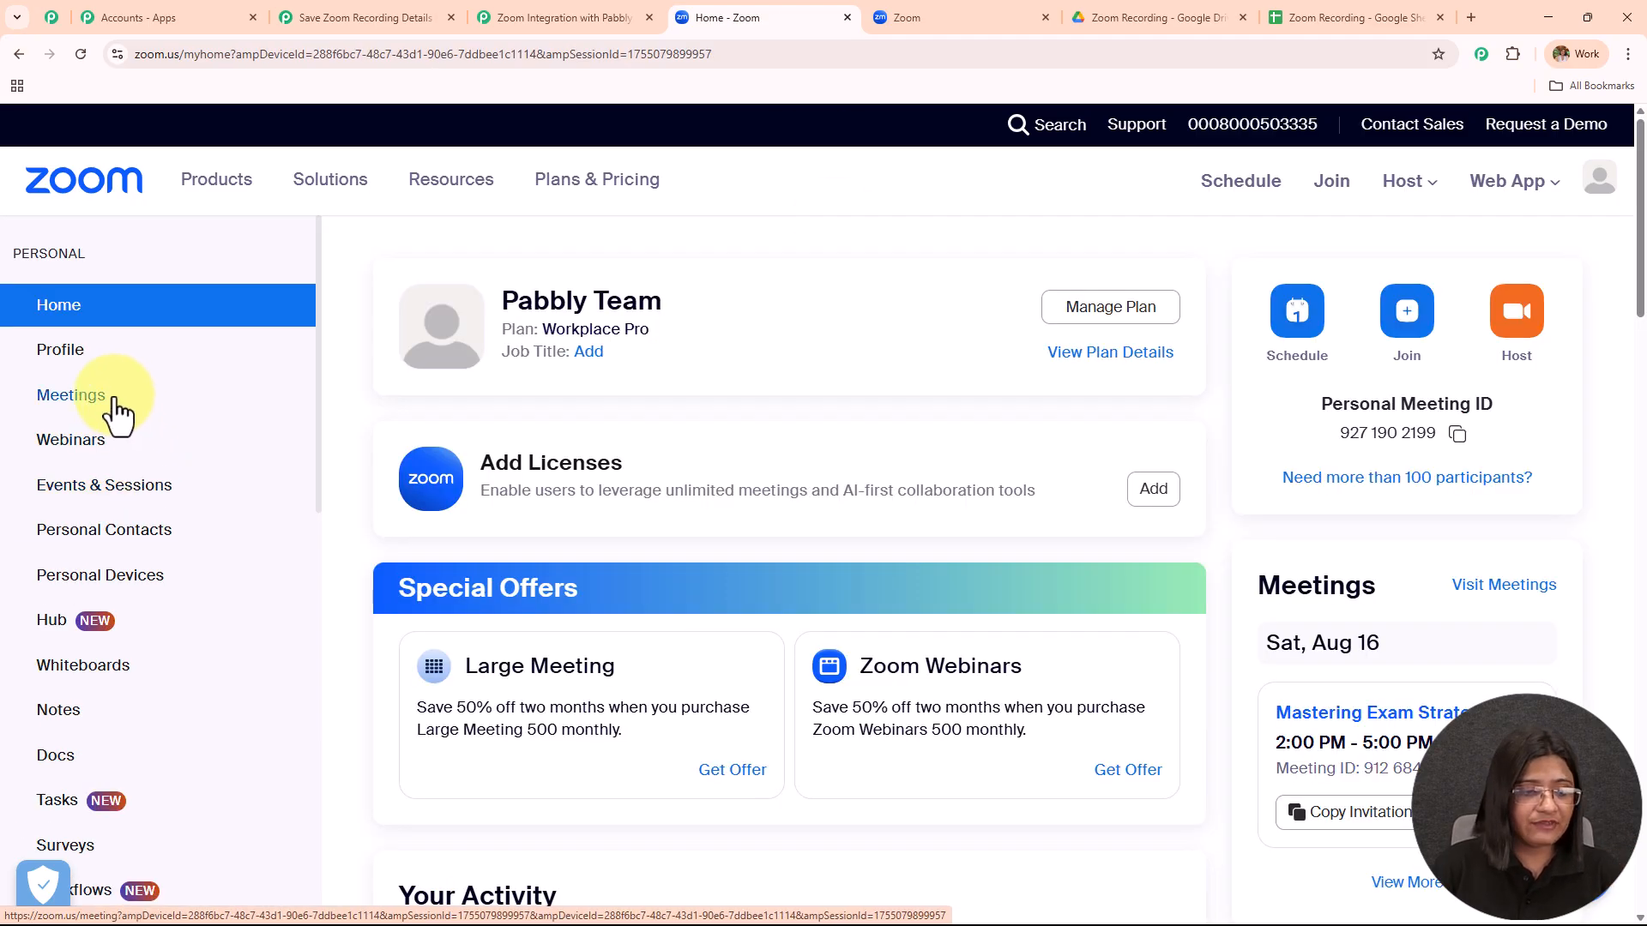
In Zoom's Recording settings, search 'pass' to confirm shared cloud recordings need no passcode.
{"action": "scroll", "coordinate": [110, 507], "scroll_direction": "down", "scroll_amount": 4}
{"action": "scroll", "coordinate": [60, 720], "scroll_direction": "down", "scroll_amount": 2}
{"action": "left_click", "coordinate": [63, 605]}
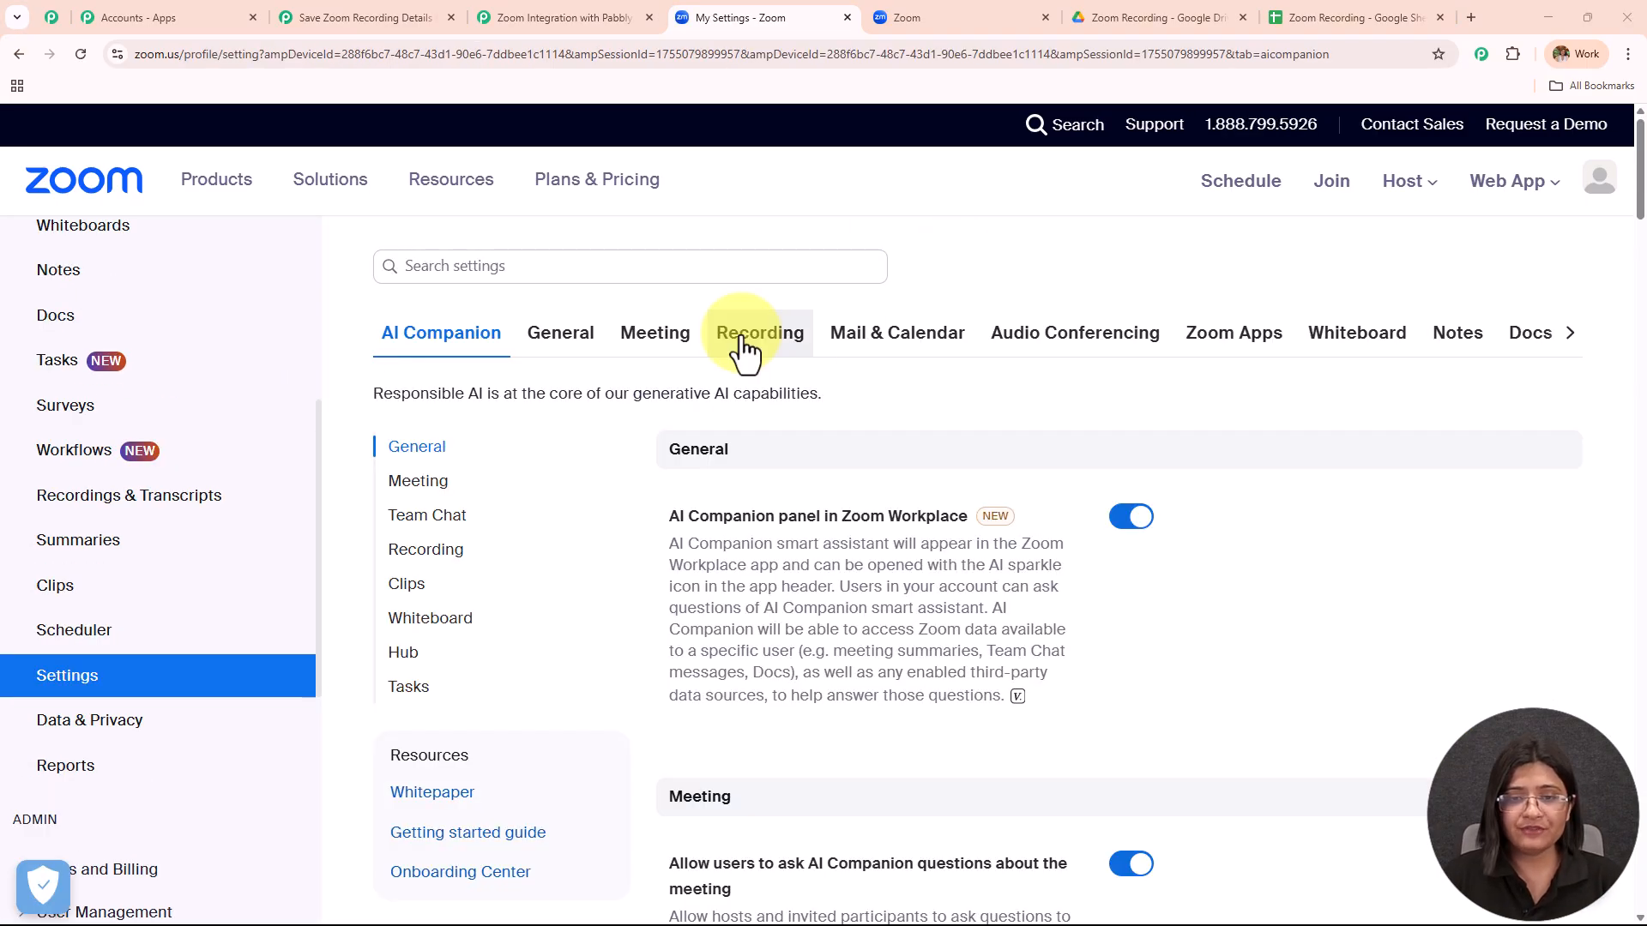
{"action": "left_click", "coordinate": [745, 343]}
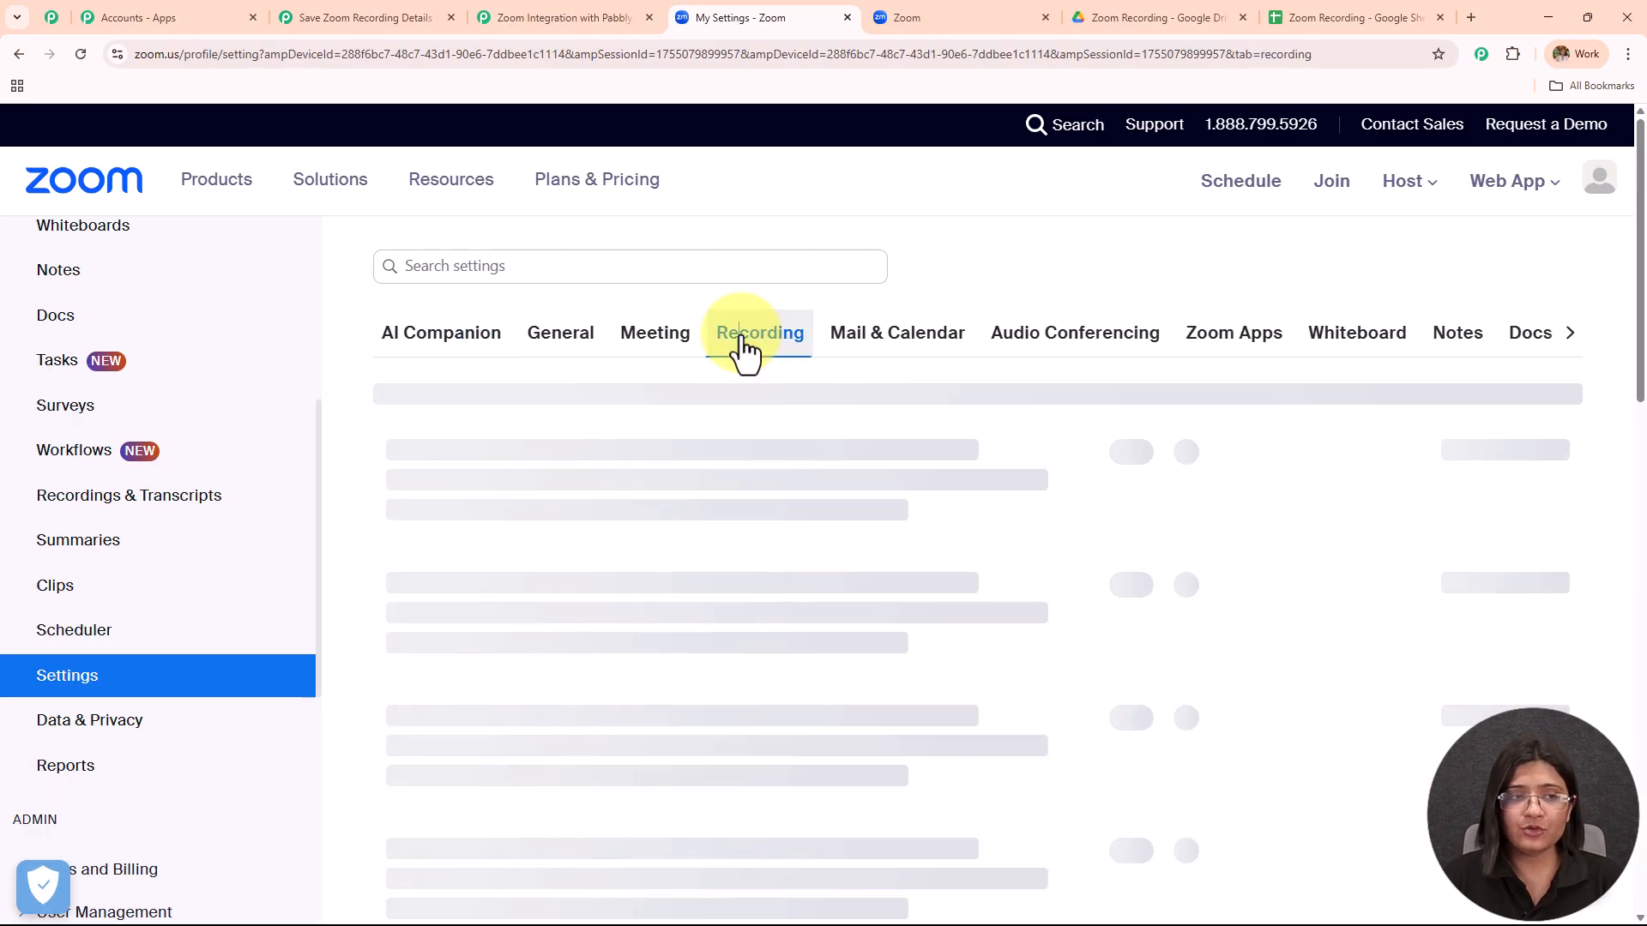
{"action": "key", "text": "ctrl+f"}
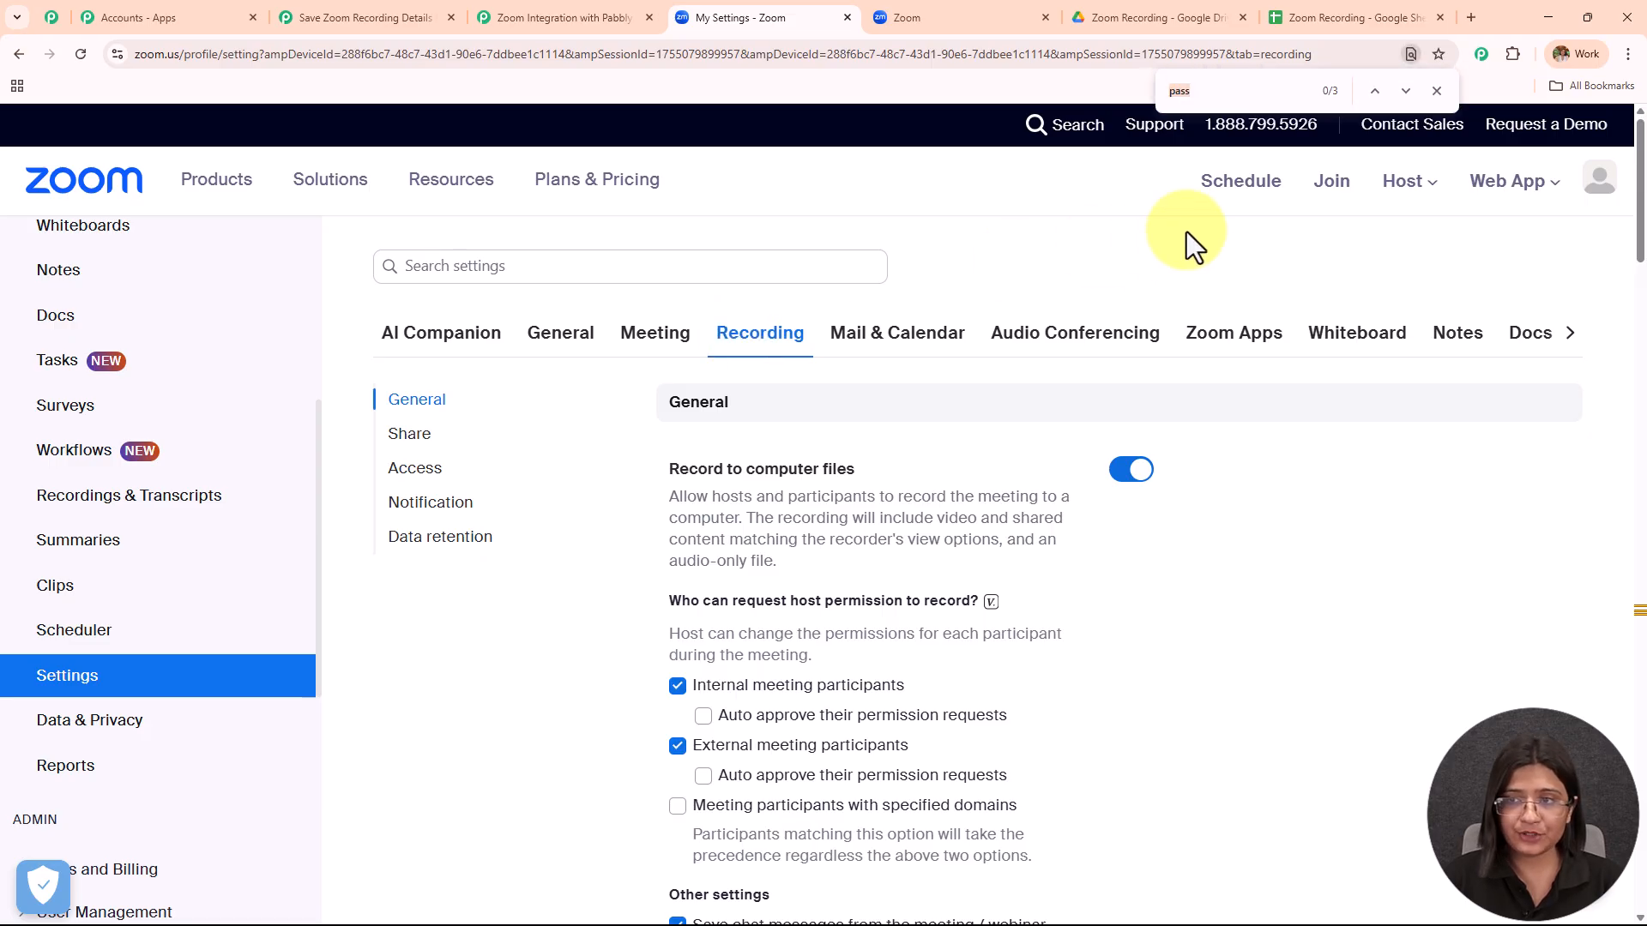
{"action": "left_click", "coordinate": [1216, 88]}
{"action": "key", "text": "Return"}
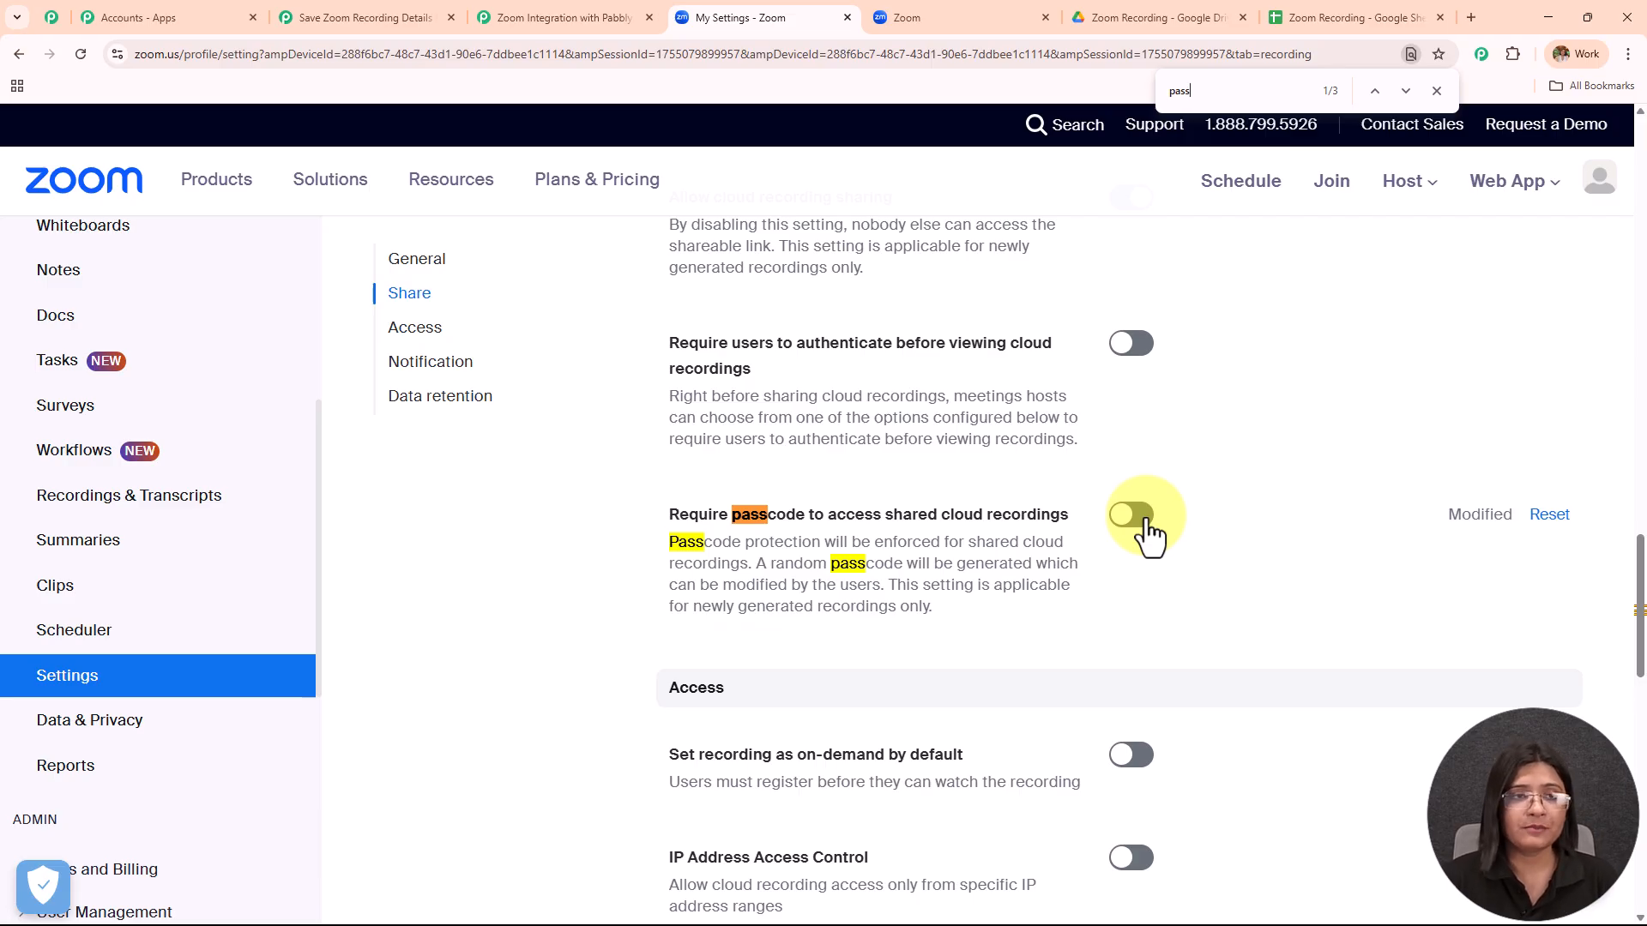
{"action": "left_click", "coordinate": [305, 19]}
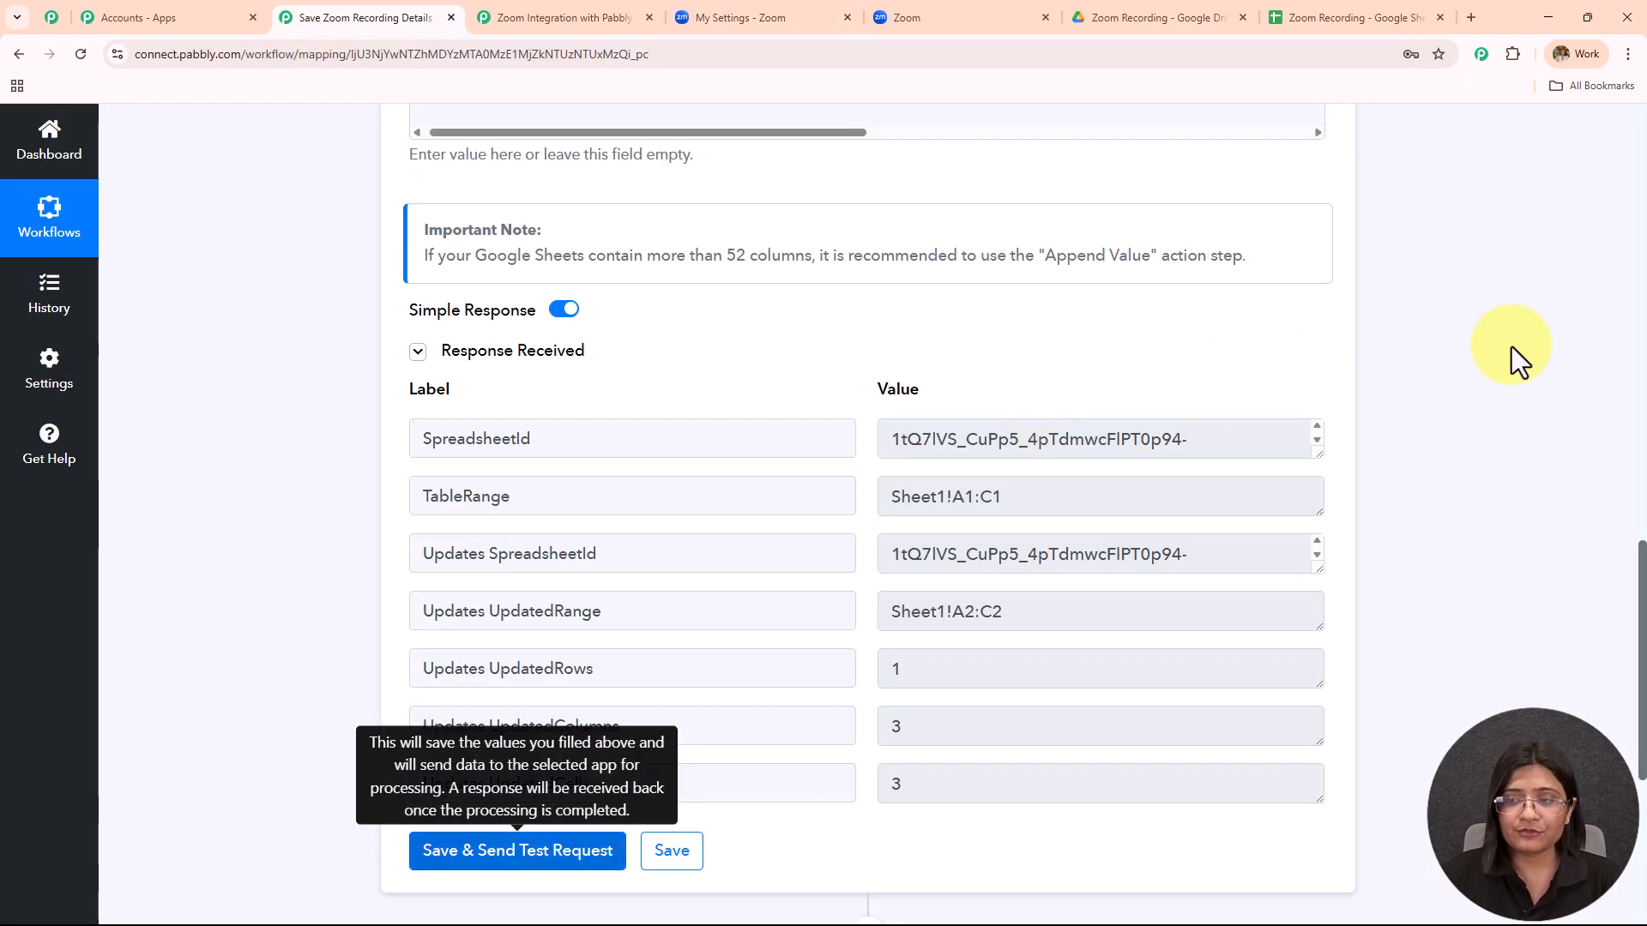
Add a third step using Google Drive's Upload a File action and start connecting a Drive account.
{"action": "scroll", "coordinate": [1432, 433], "scroll_direction": "down", "scroll_amount": 5}
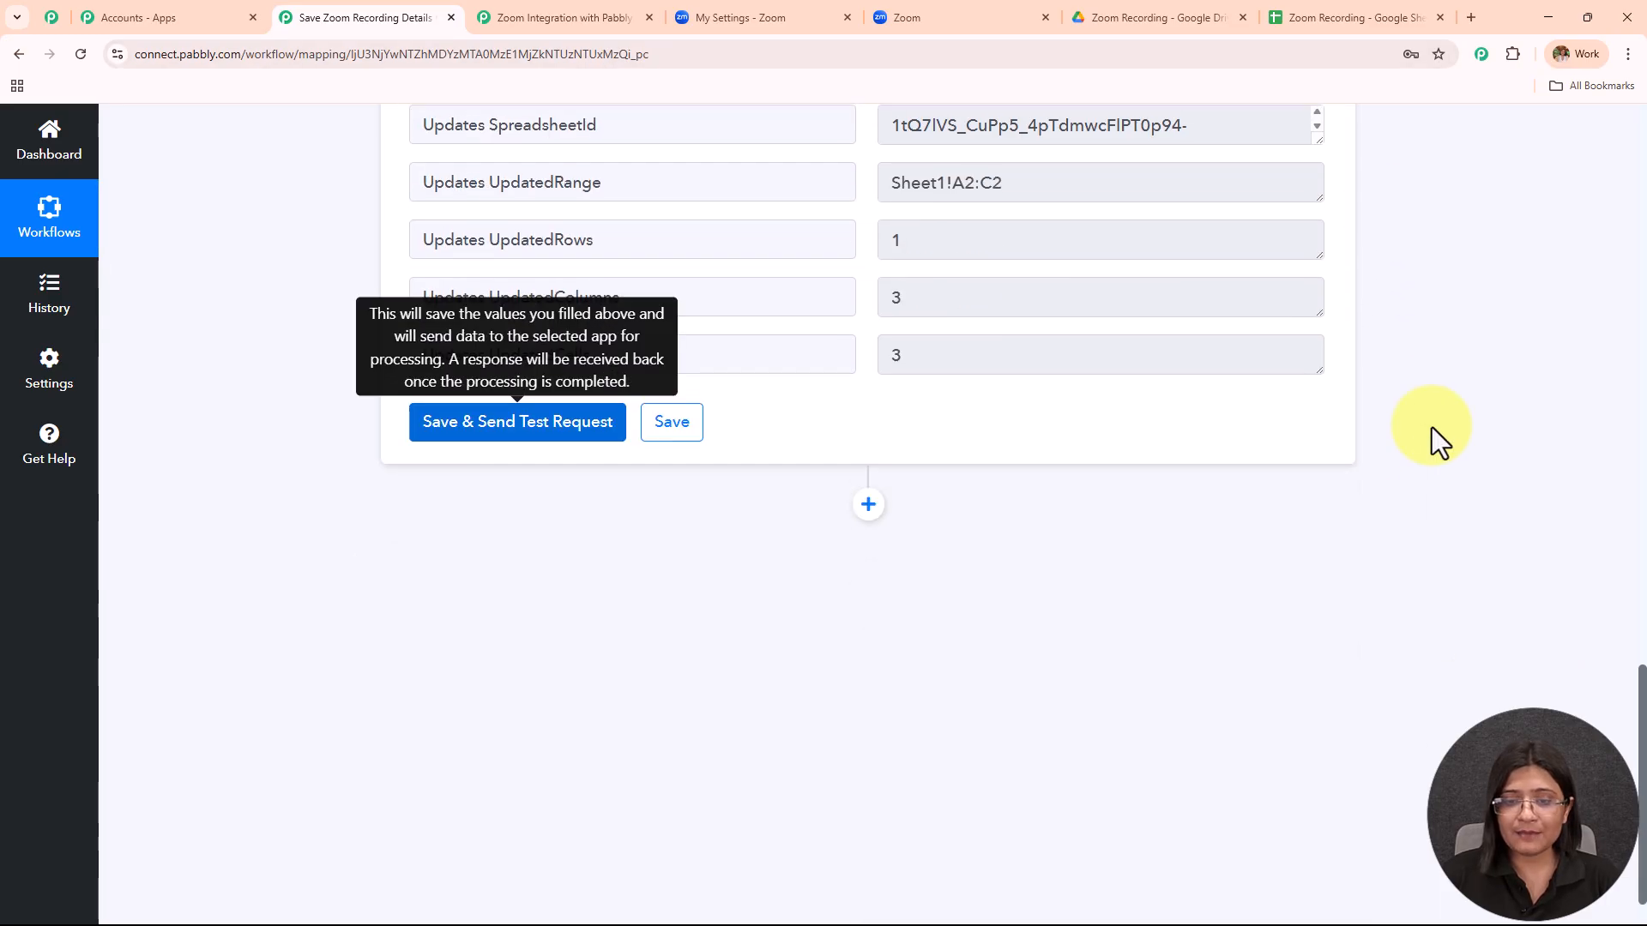
{"action": "left_click", "coordinate": [868, 505]}
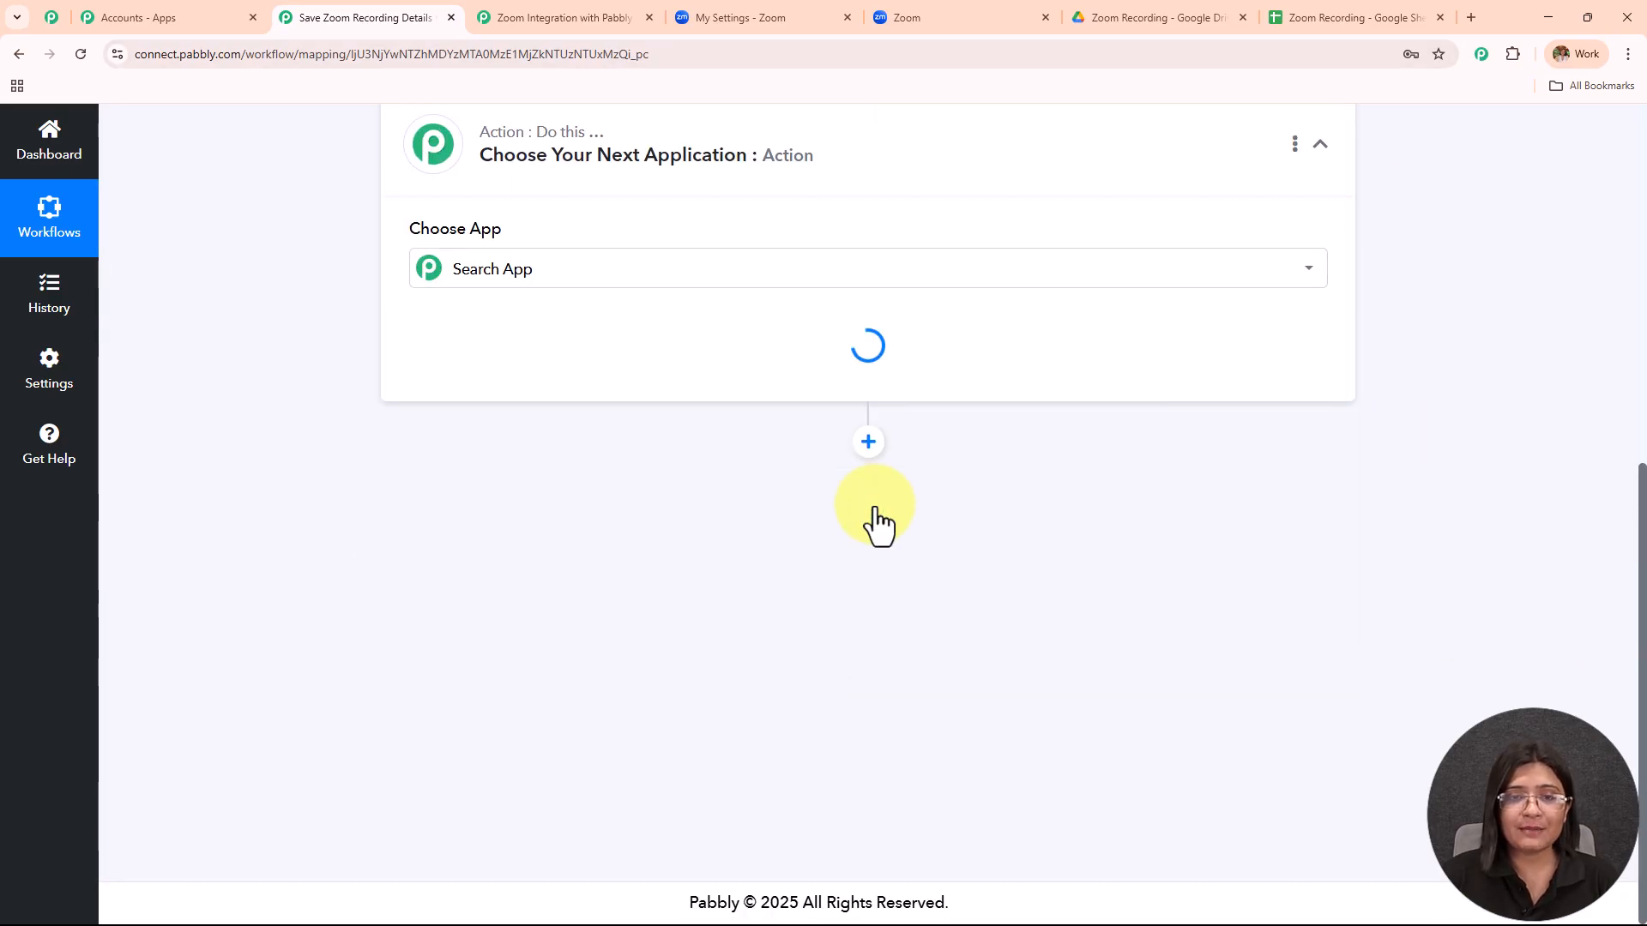
{"action": "left_click", "coordinate": [564, 474]}
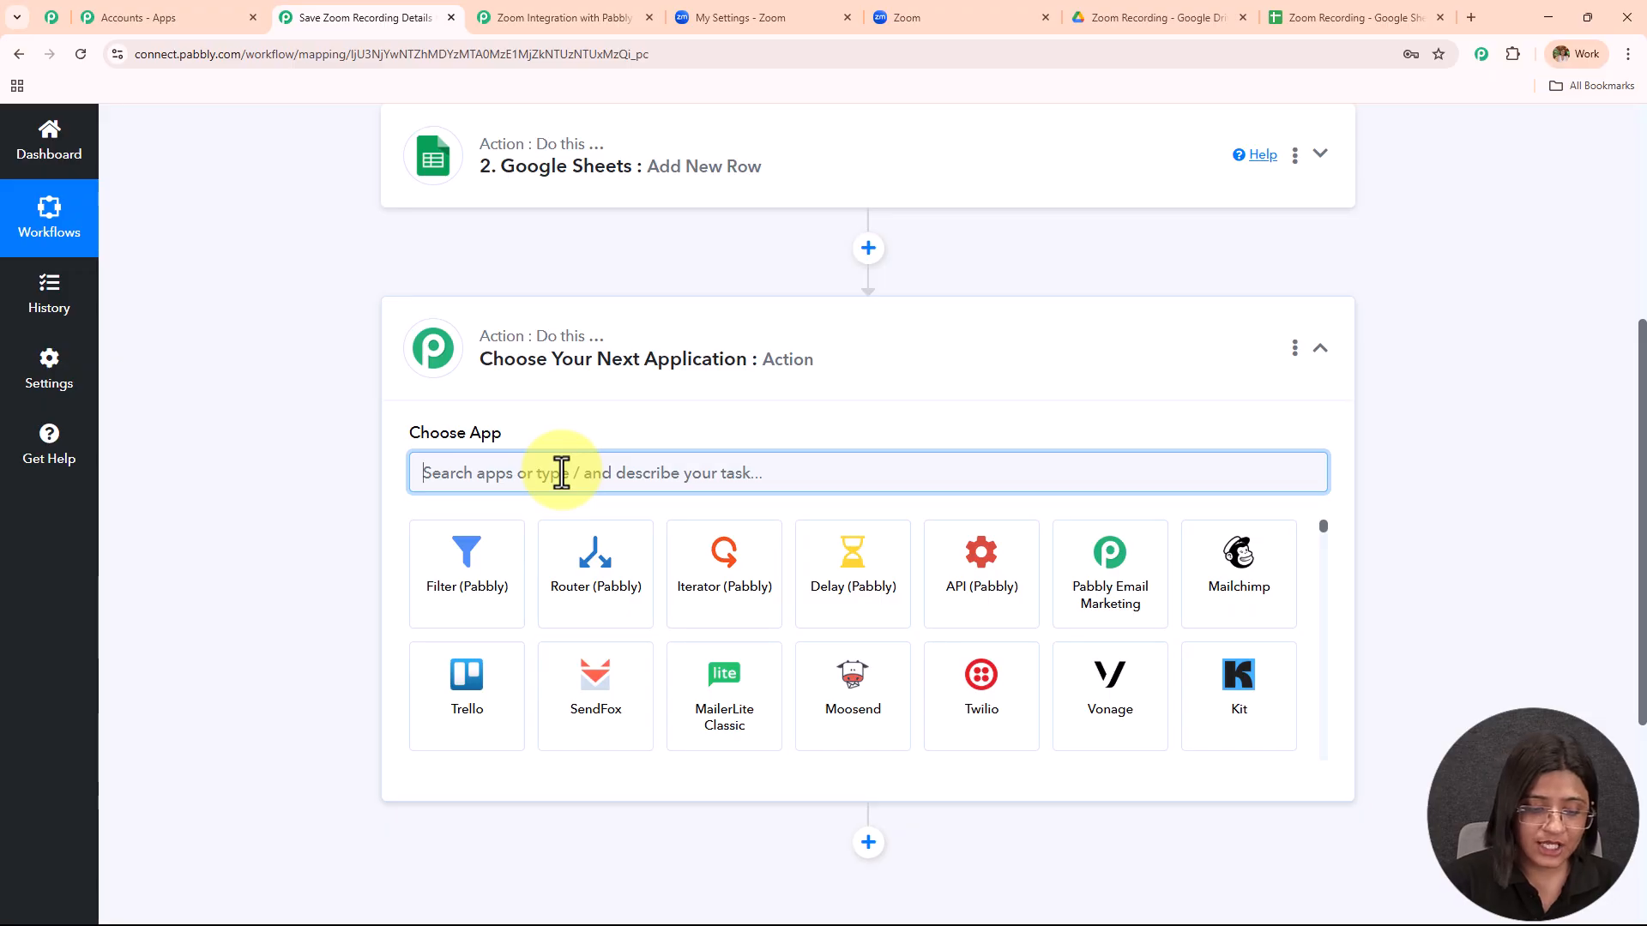
{"action": "type", "text": "Drive"}
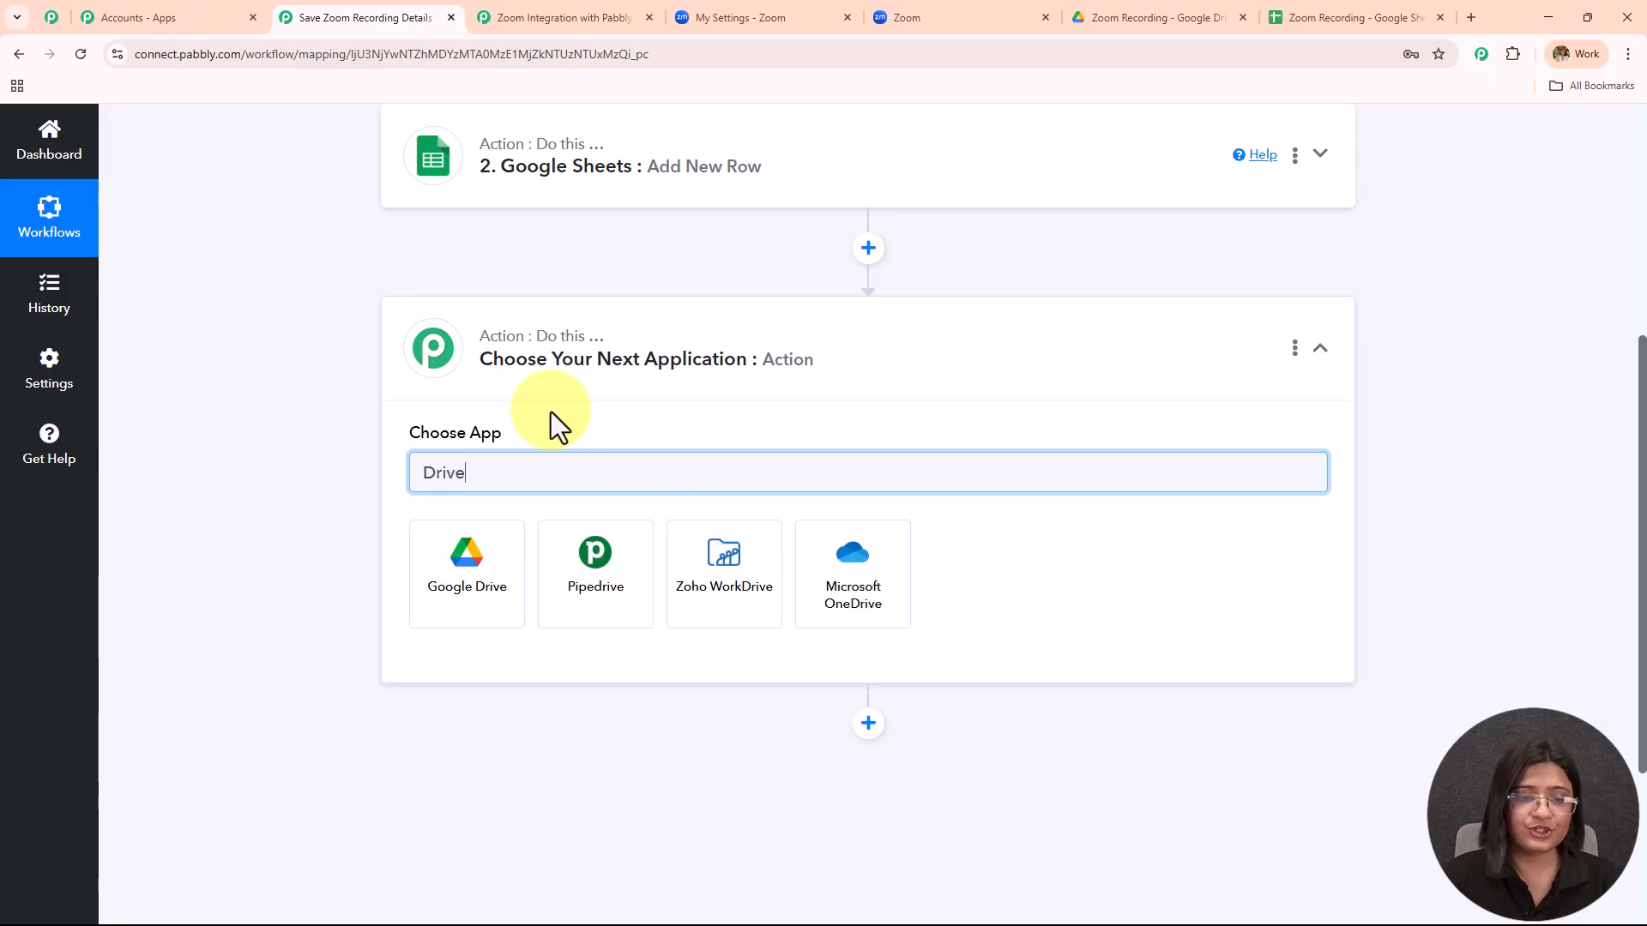
{"action": "left_click", "coordinate": [479, 588]}
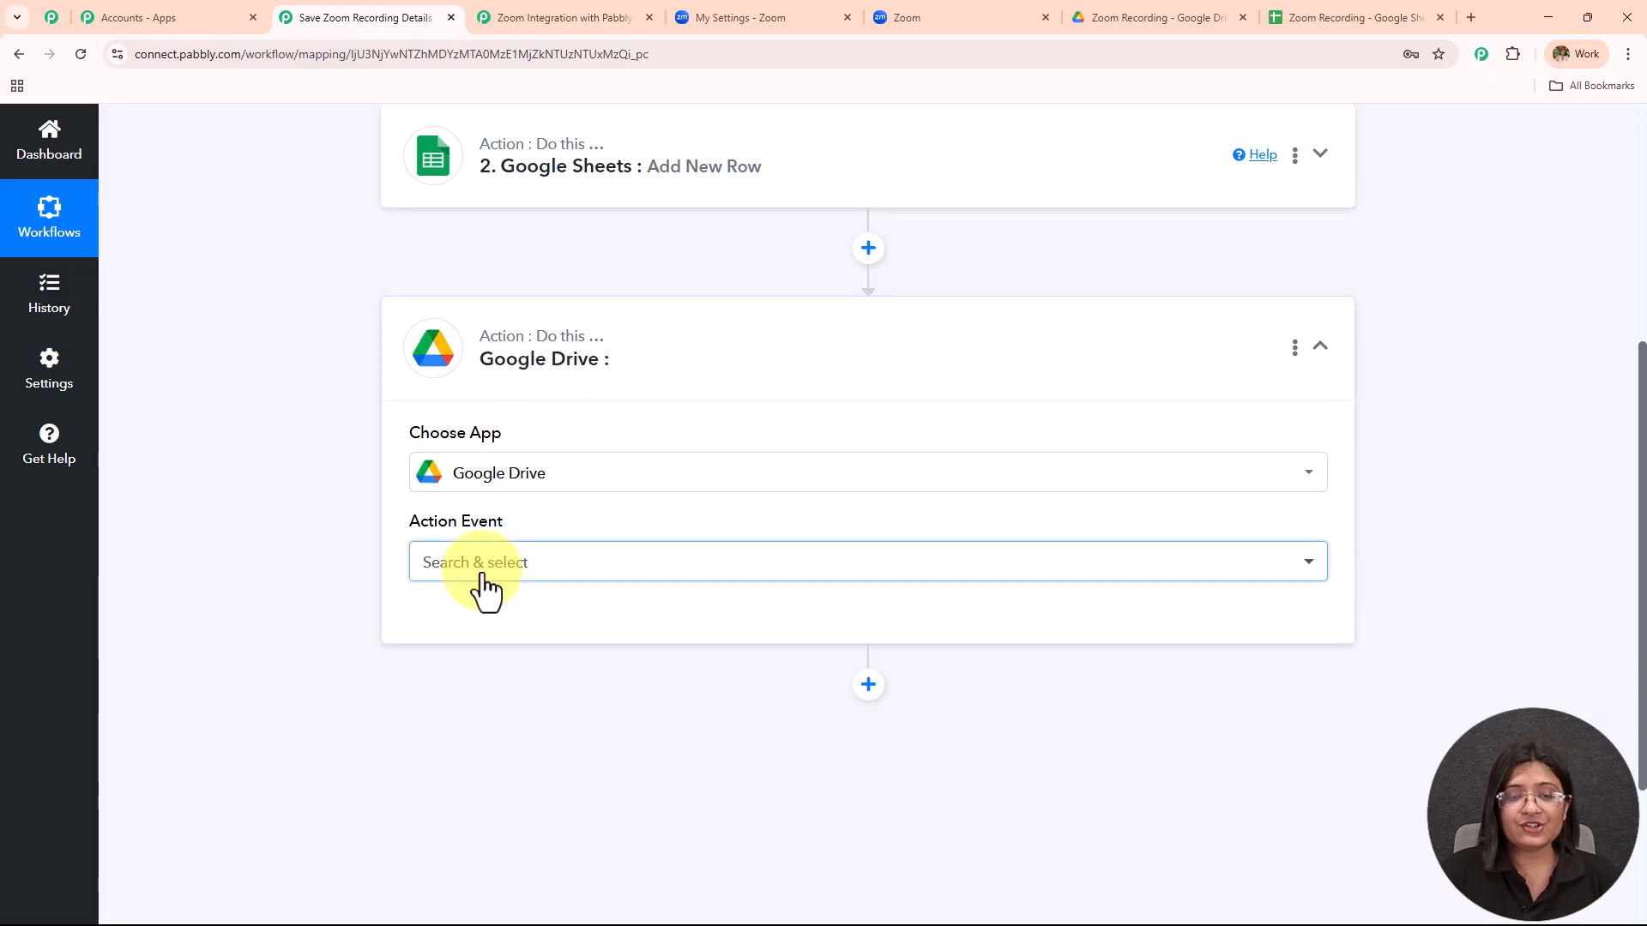
{"action": "left_click", "coordinate": [478, 566]}
{"action": "type", "text": "uplo"}
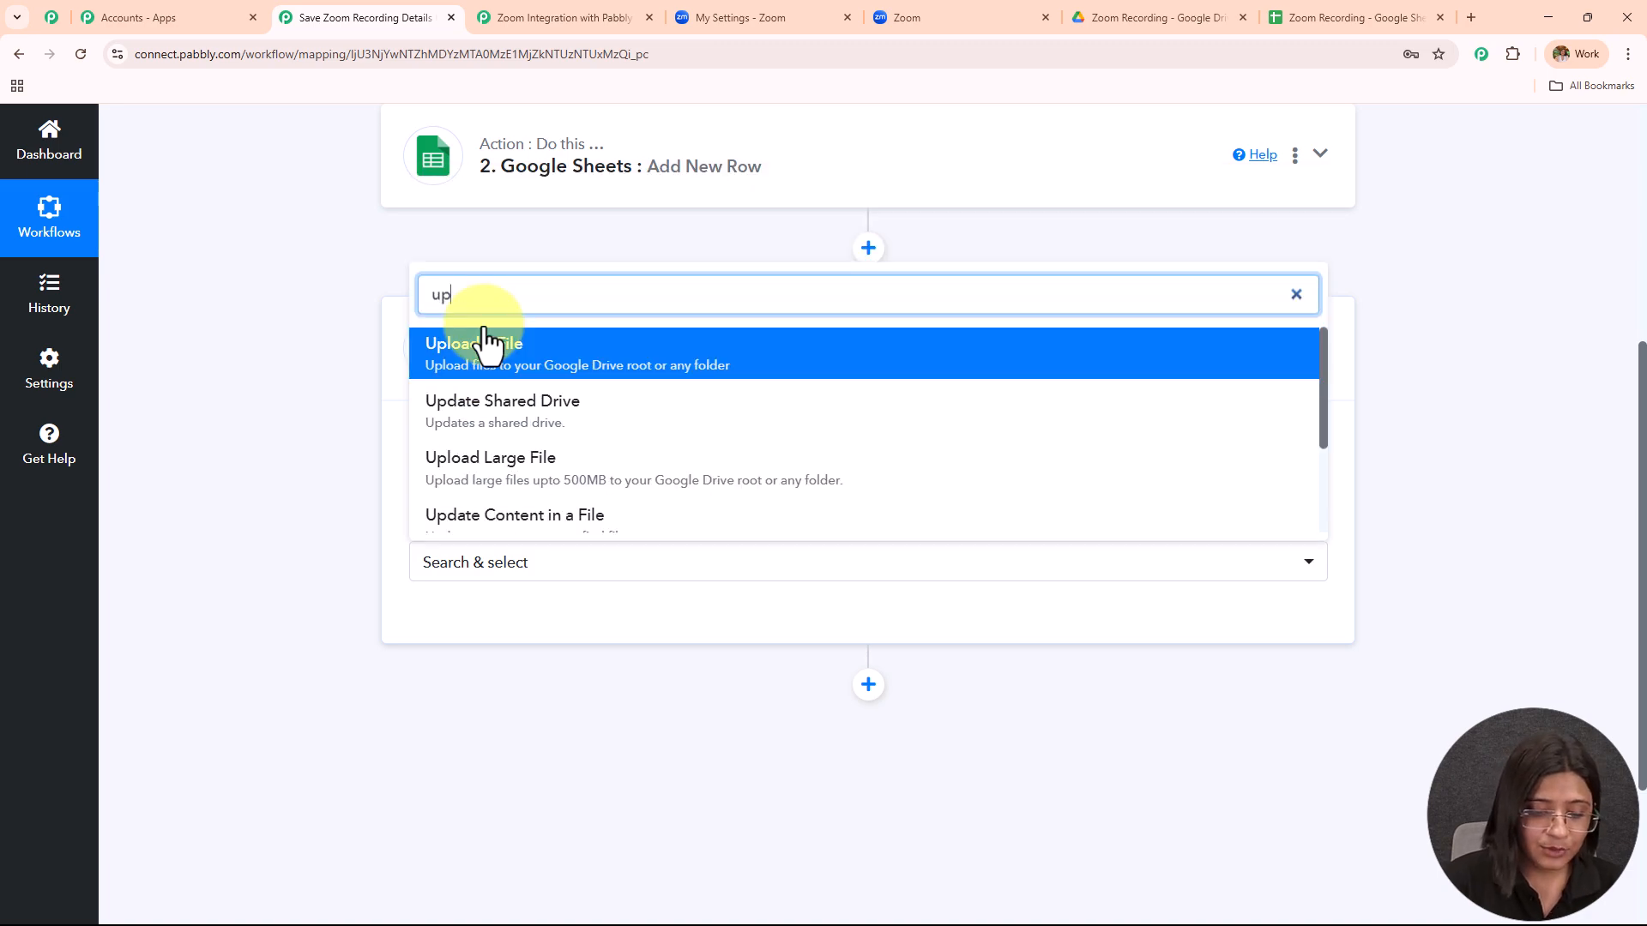
{"action": "left_click", "coordinate": [489, 348]}
{"action": "left_click", "coordinate": [446, 613]}
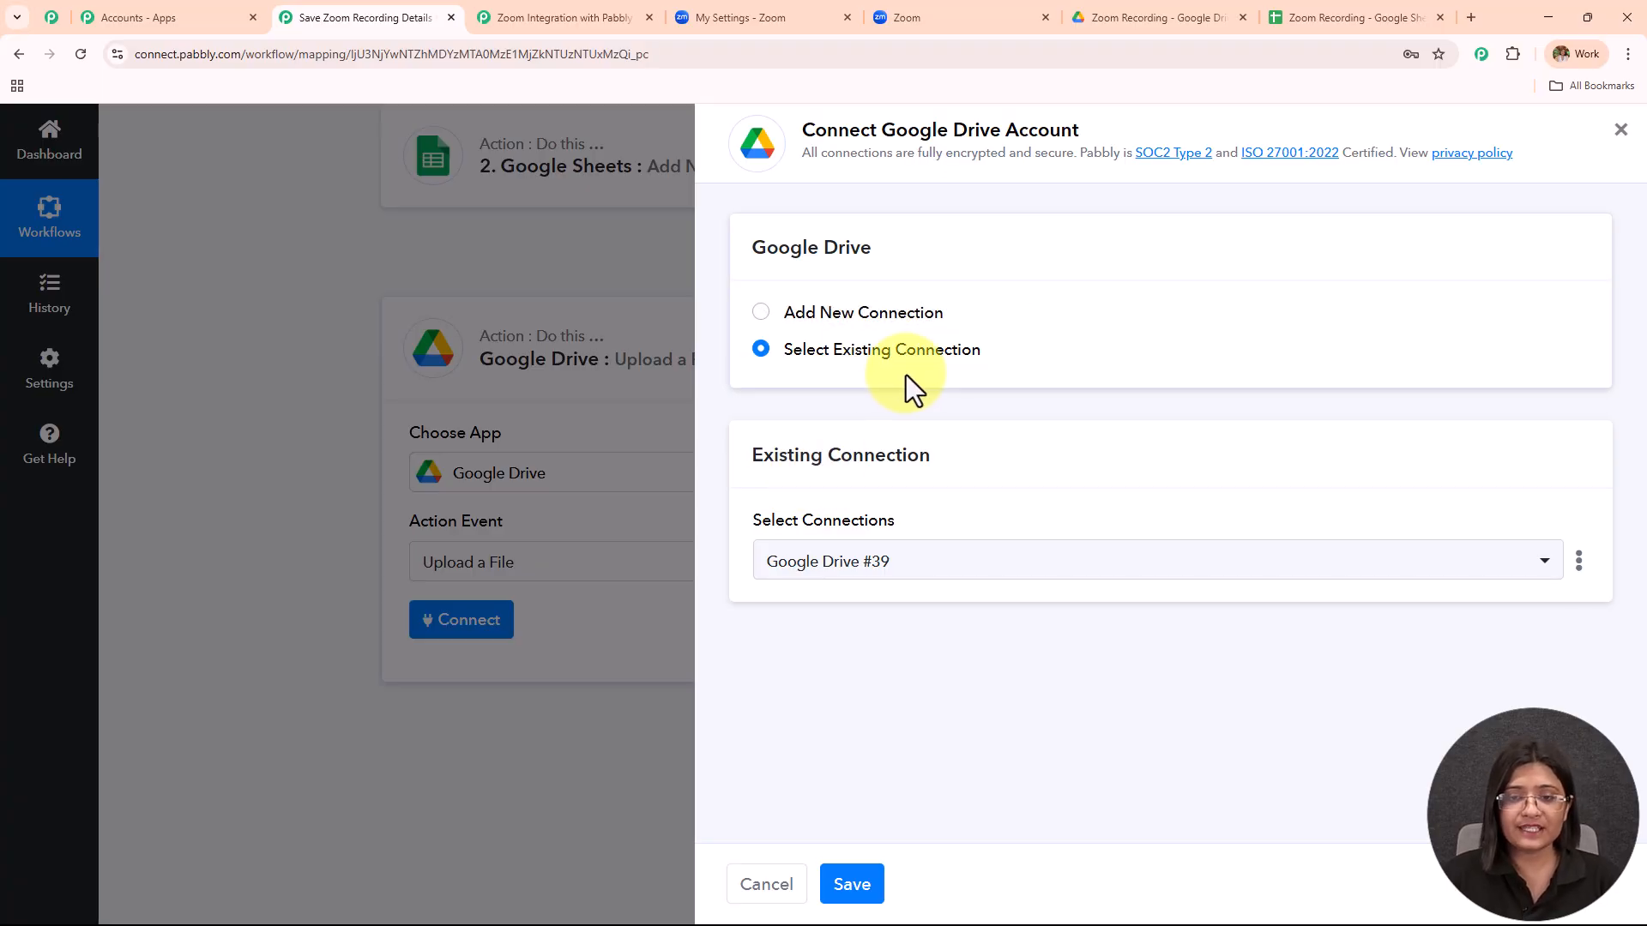
Add a new Google Drive connection by signing in with the Google account and allowing Pabbly access.
{"action": "left_click", "coordinate": [761, 313]}
{"action": "left_click", "coordinate": [880, 614]}
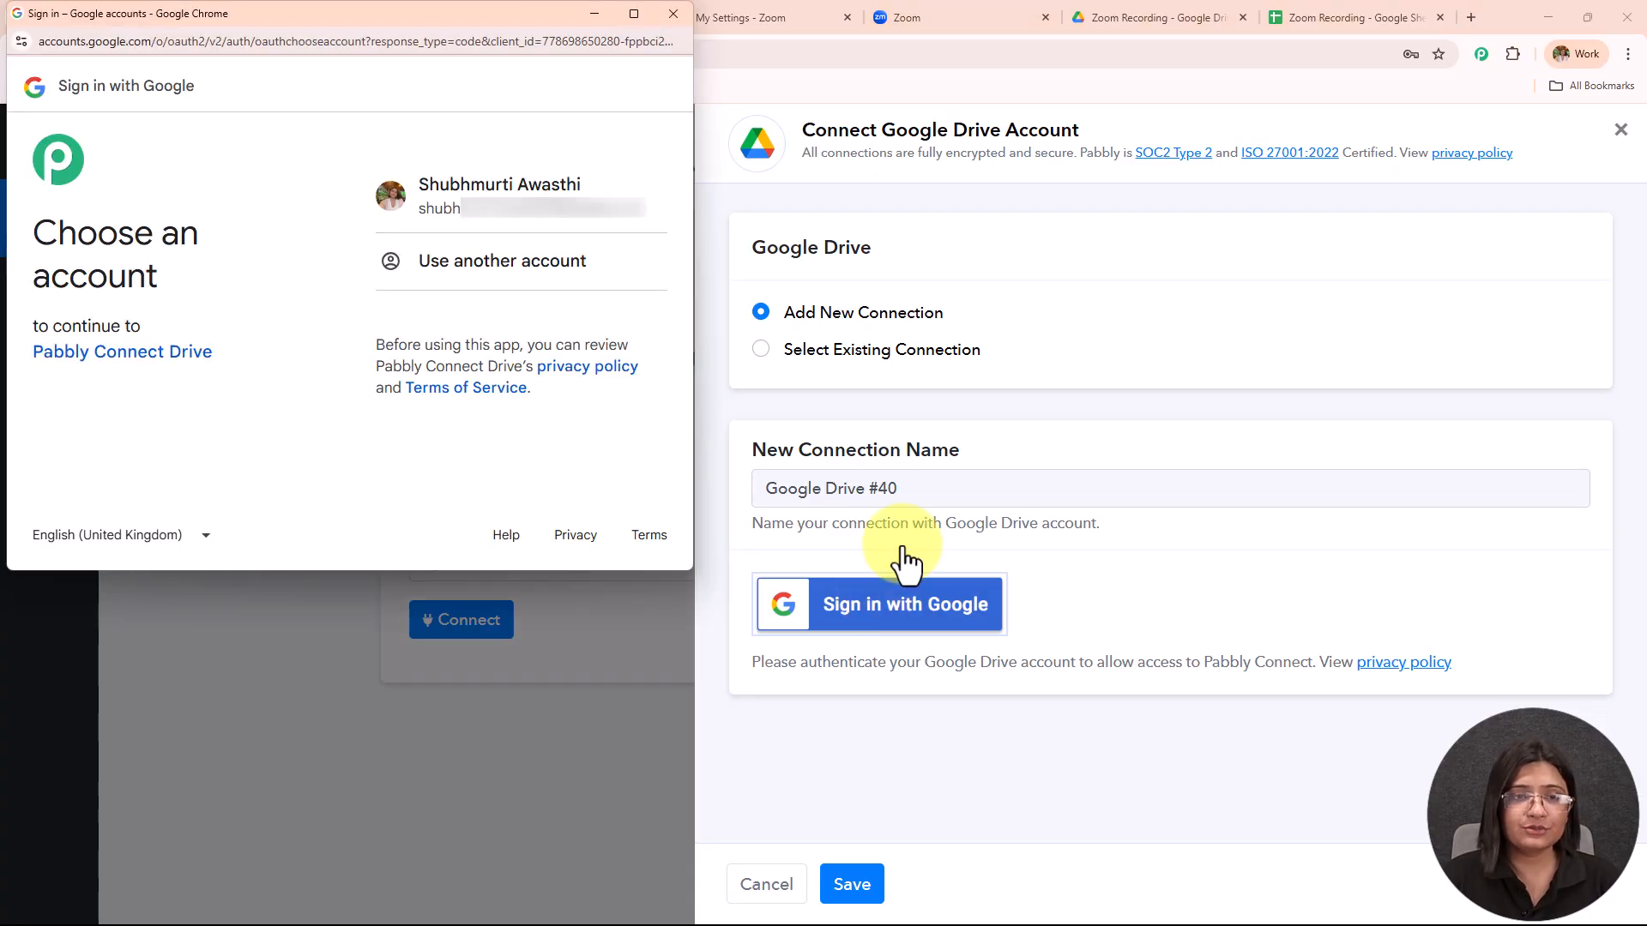
{"action": "left_click", "coordinate": [554, 225]}
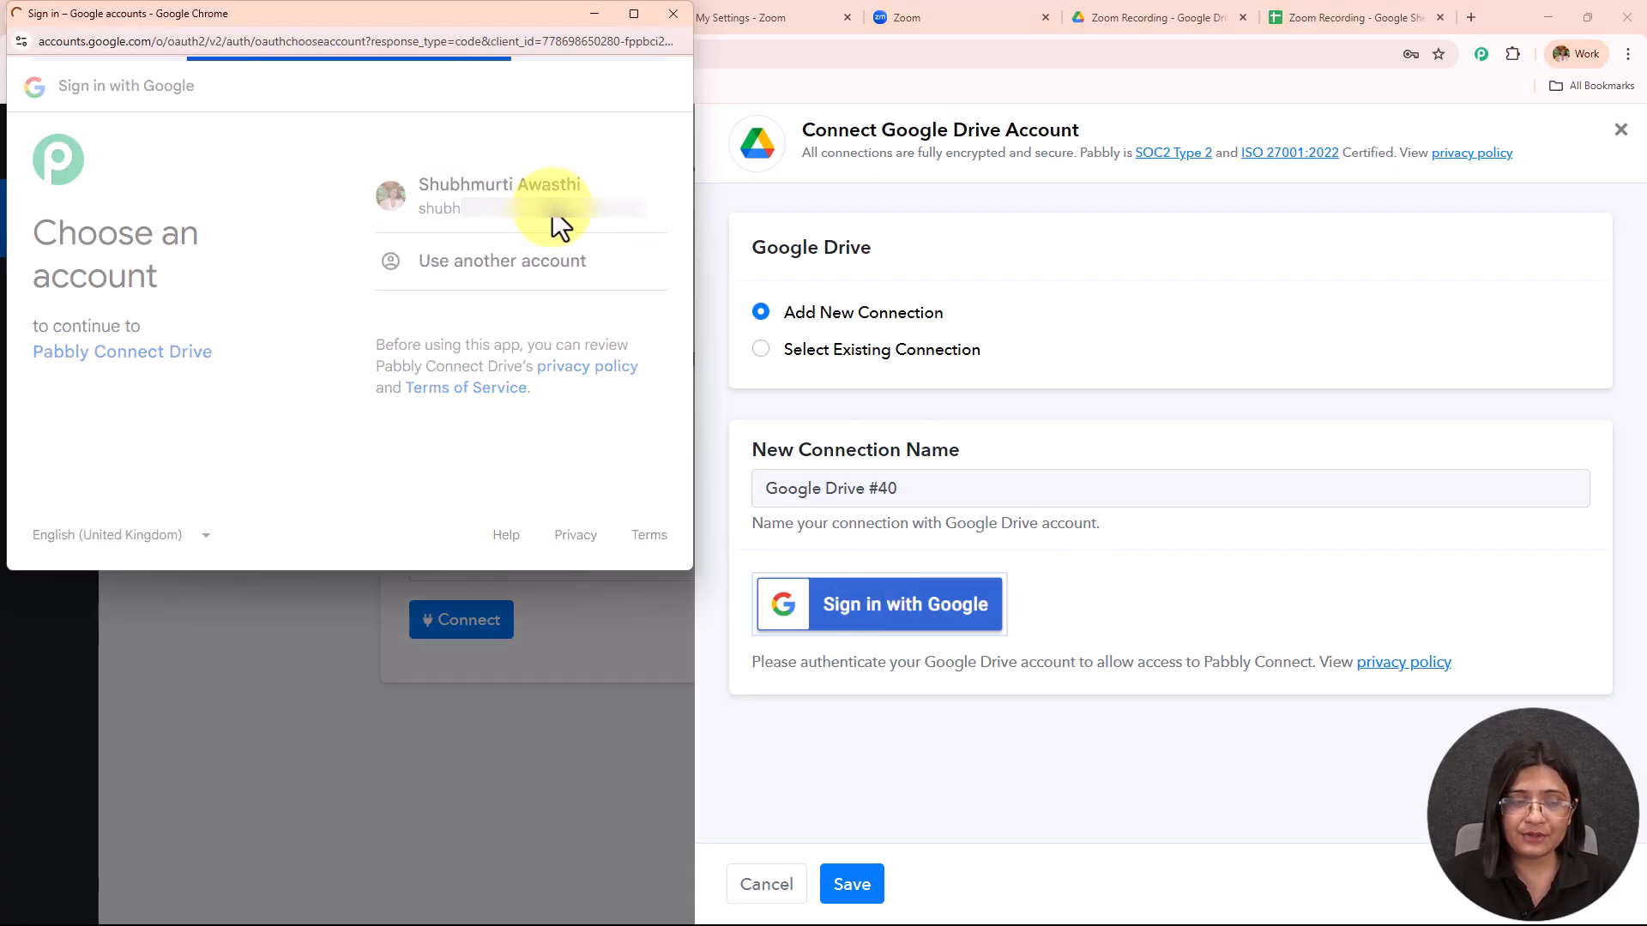
{"action": "left_click", "coordinate": [592, 456]}
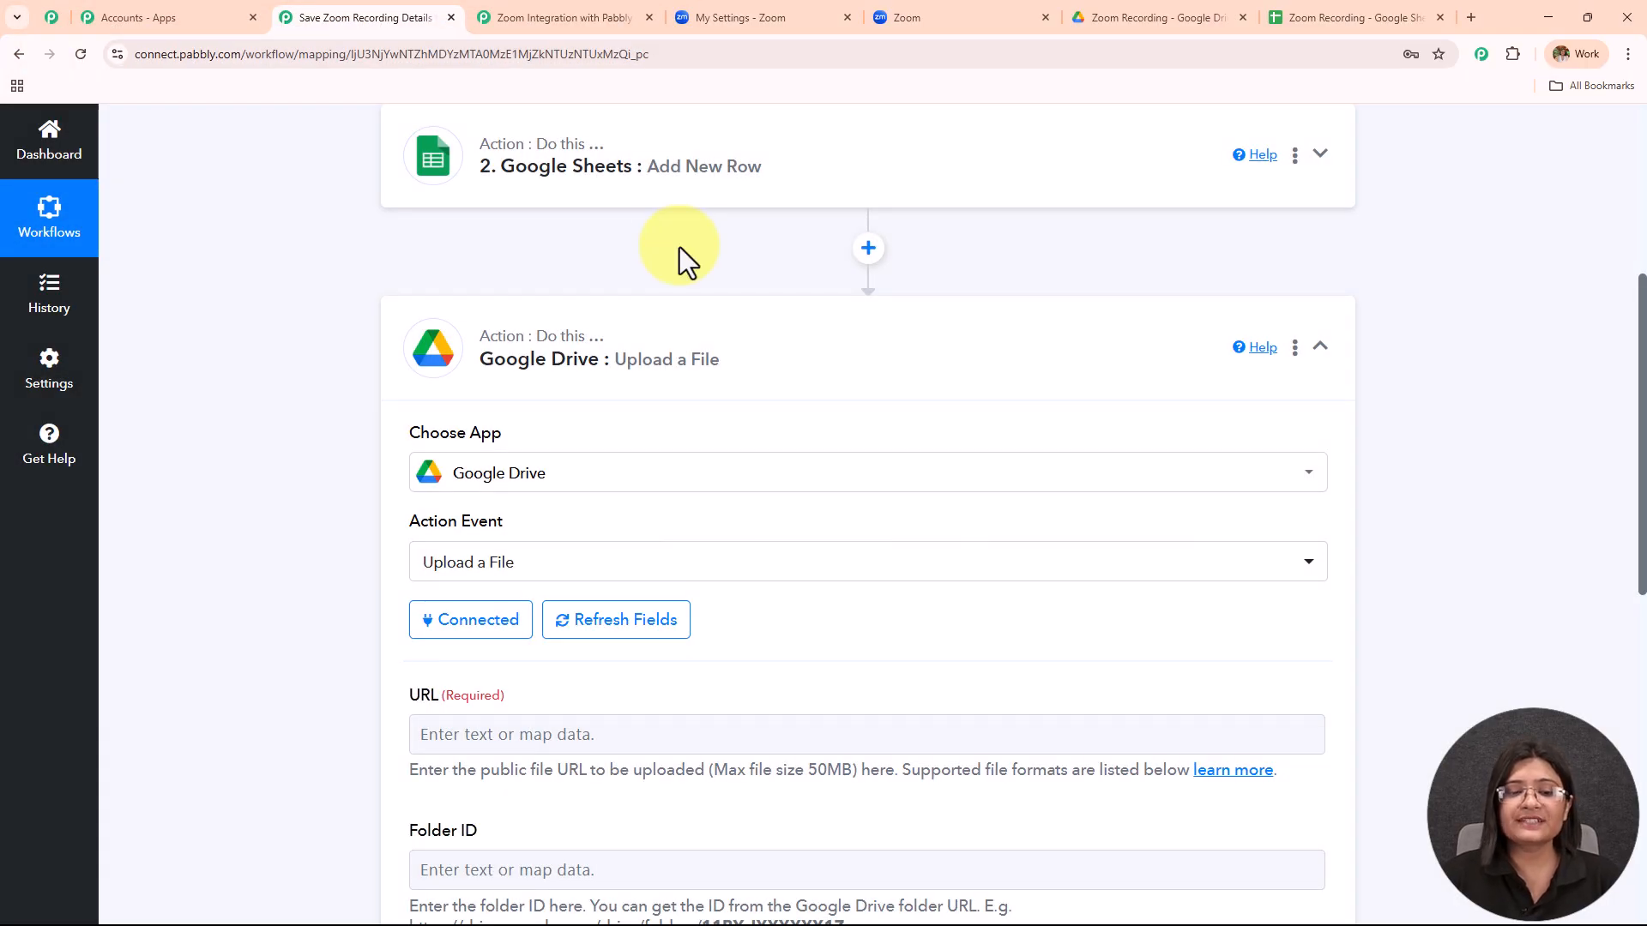
Map the Zoom trigger's Recording Files 0 Download Url into the upload's URL field.
{"action": "scroll", "coordinate": [724, 408], "scroll_direction": "down", "scroll_amount": 7}
{"action": "scroll", "coordinate": [727, 409], "scroll_direction": "up", "scroll_amount": 3}
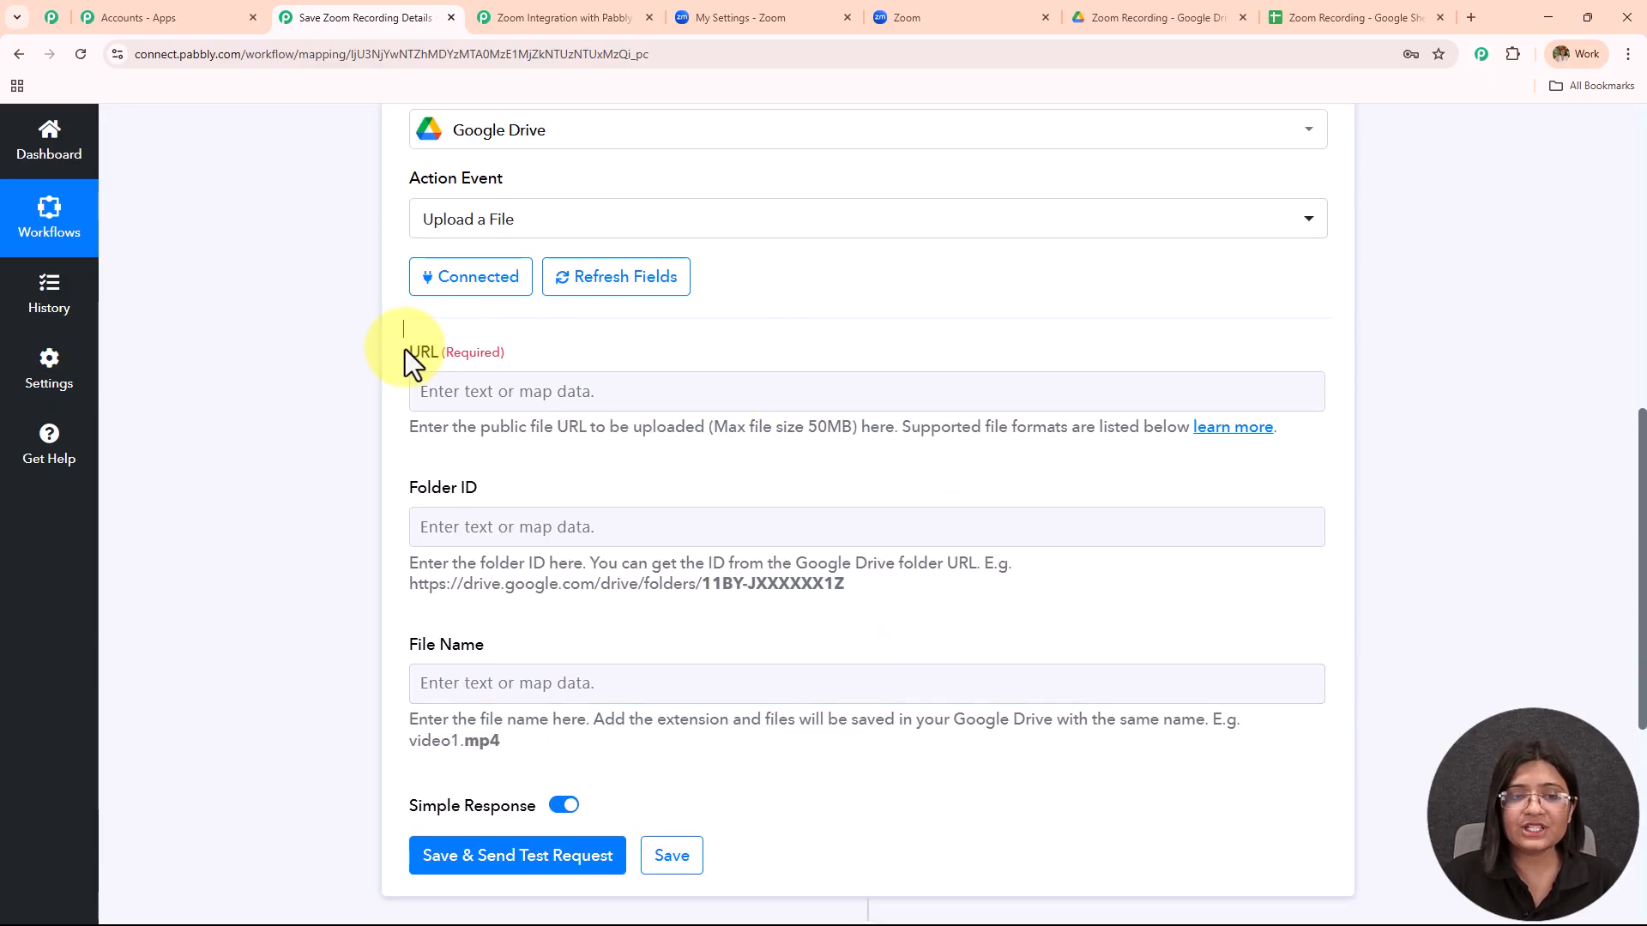
{"action": "left_click_drag", "start_coordinate": [405, 349], "coordinate": [612, 347]}
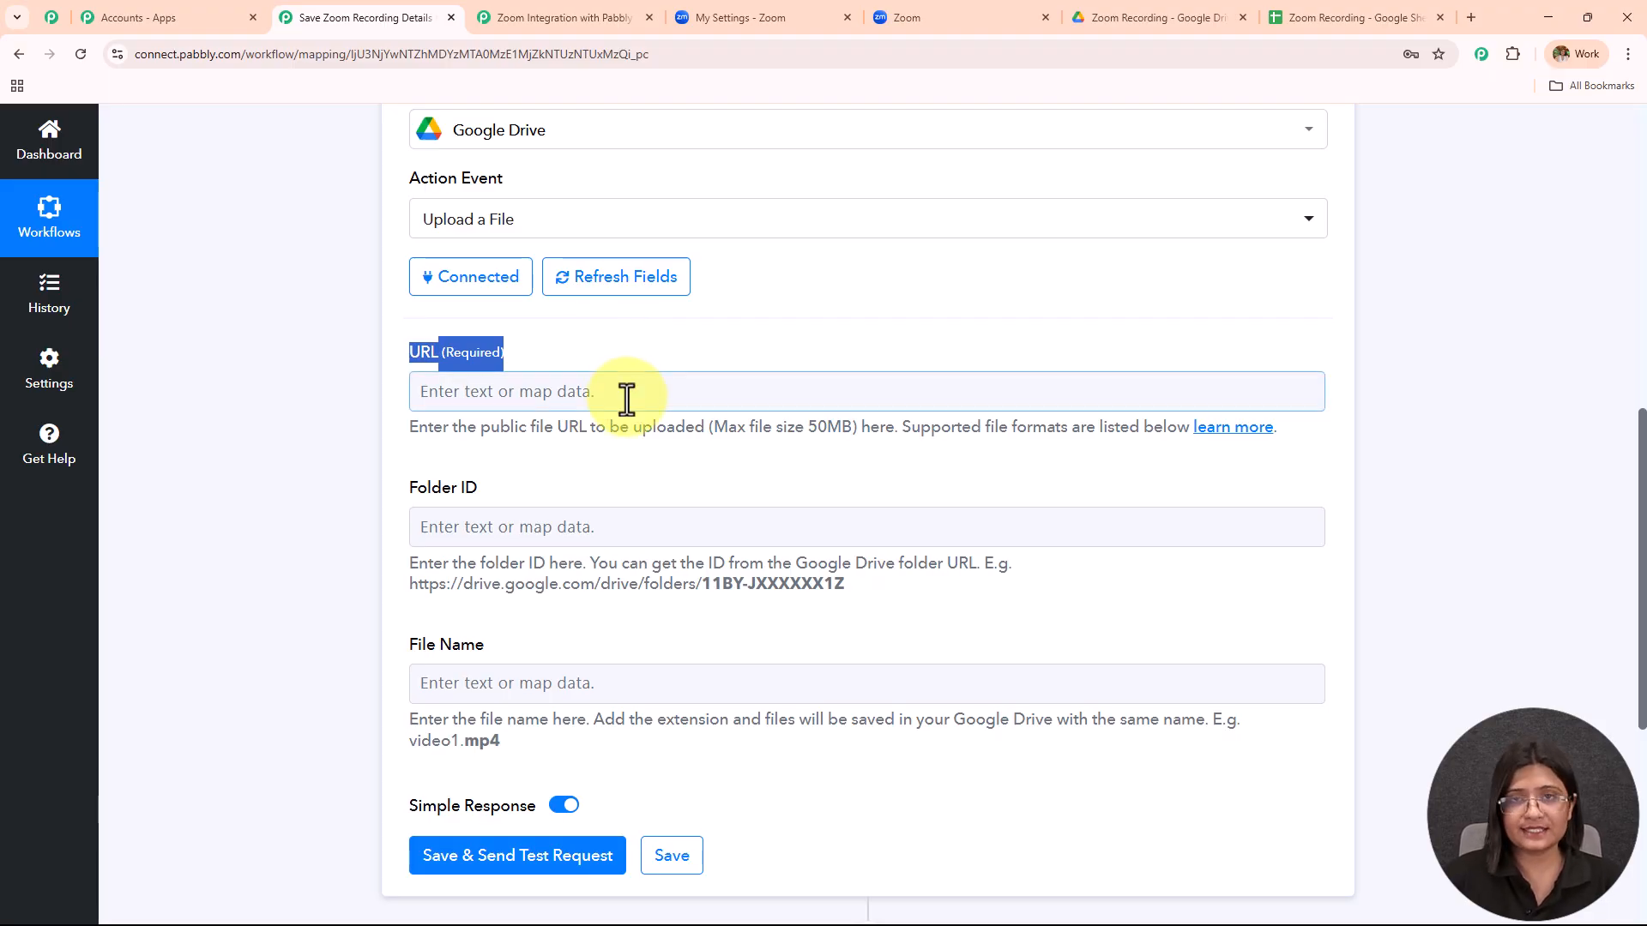
{"action": "left_click", "coordinate": [681, 388]}
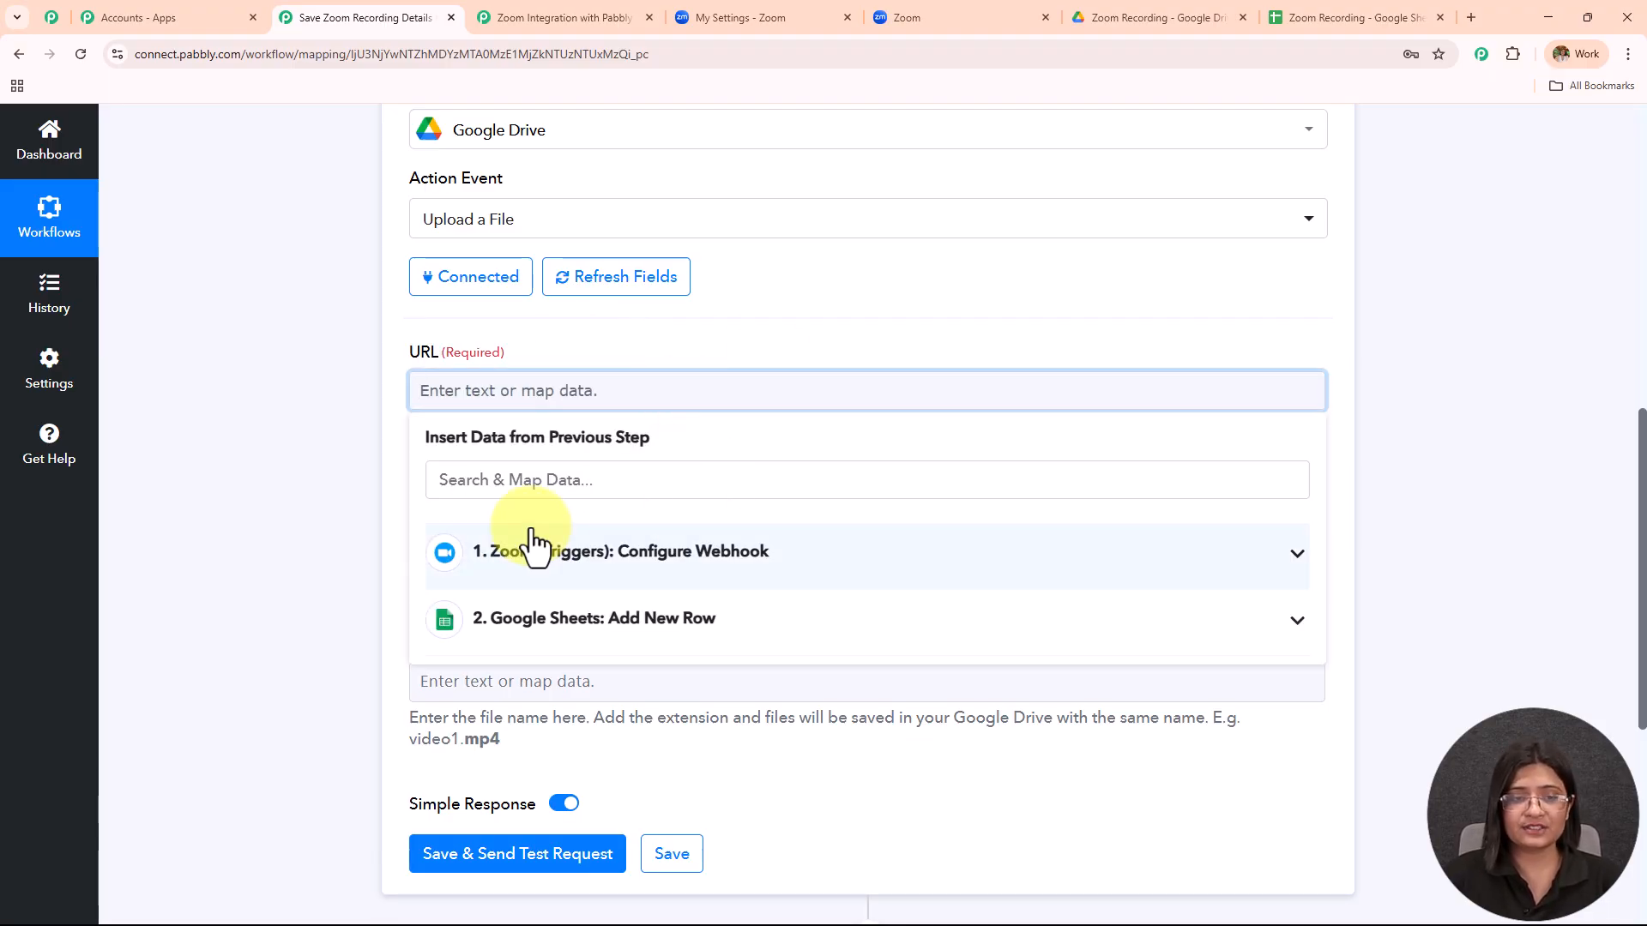
{"action": "left_click", "coordinate": [533, 550]}
{"action": "left_click", "coordinate": [533, 482]}
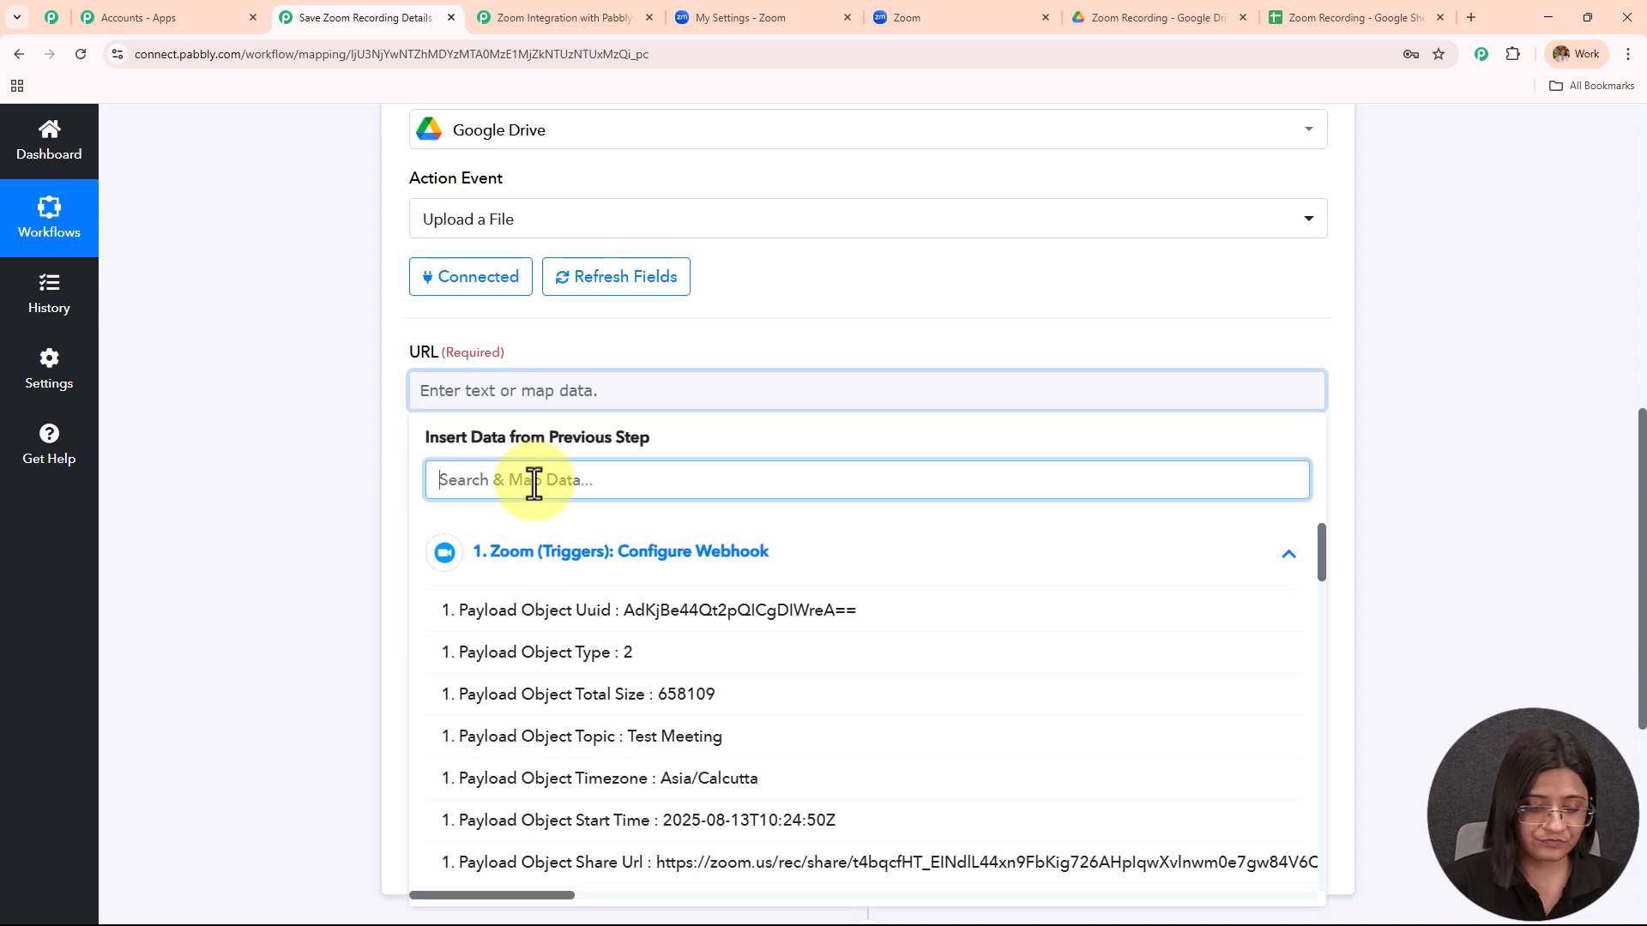
{"action": "type", "text": "down"}
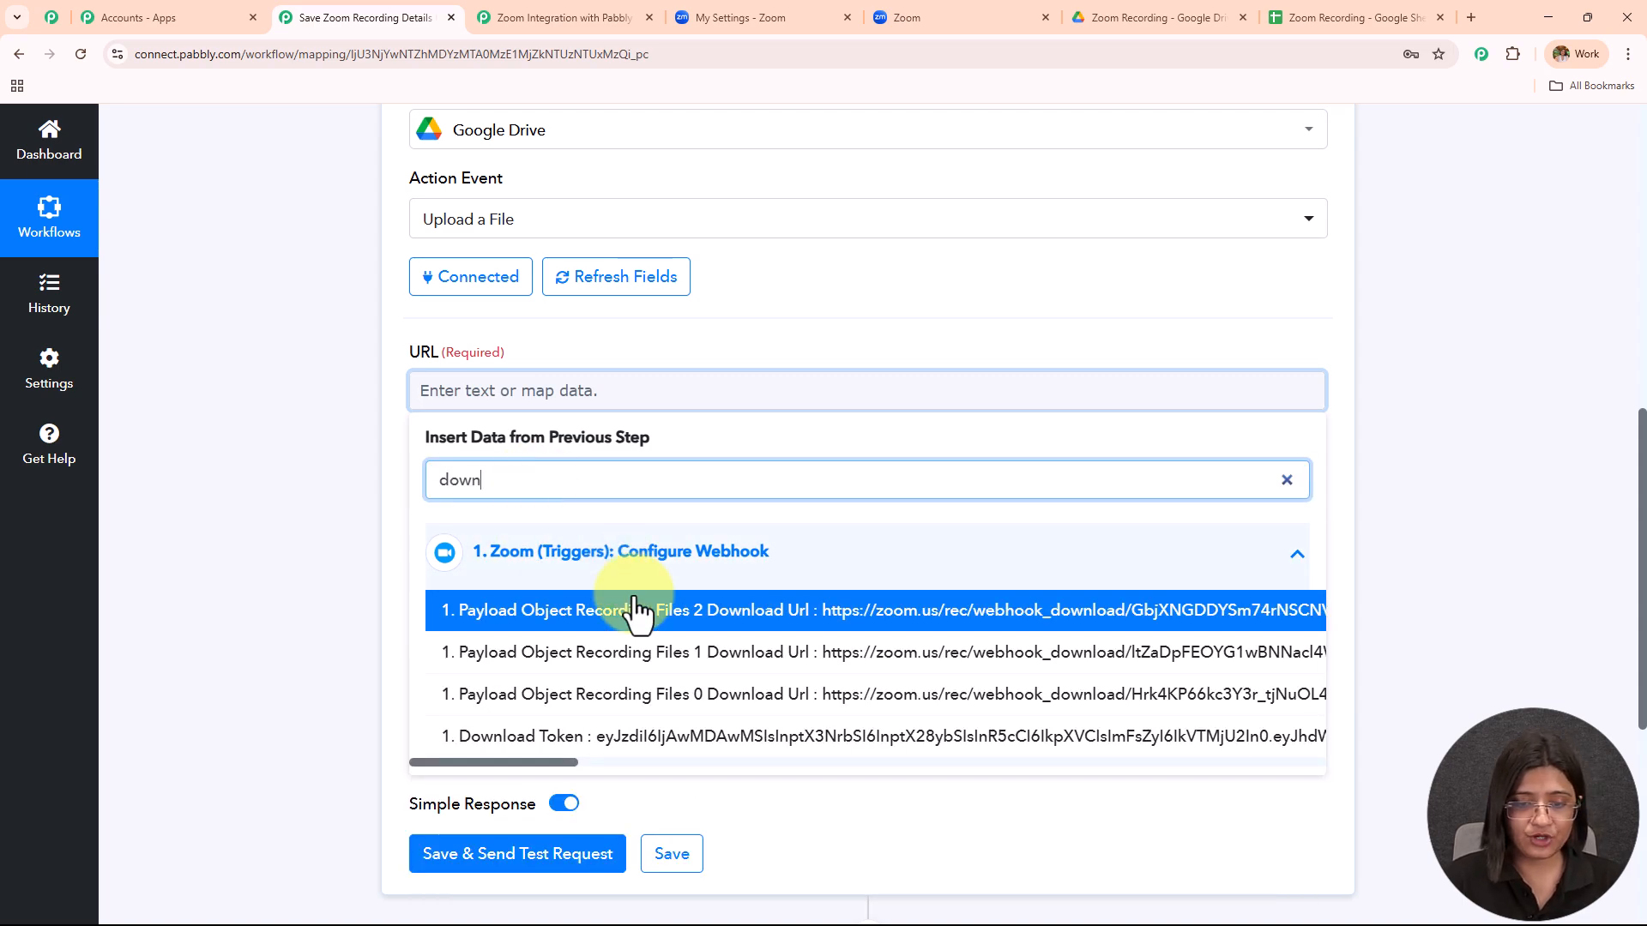
{"action": "left_click", "coordinate": [674, 702]}
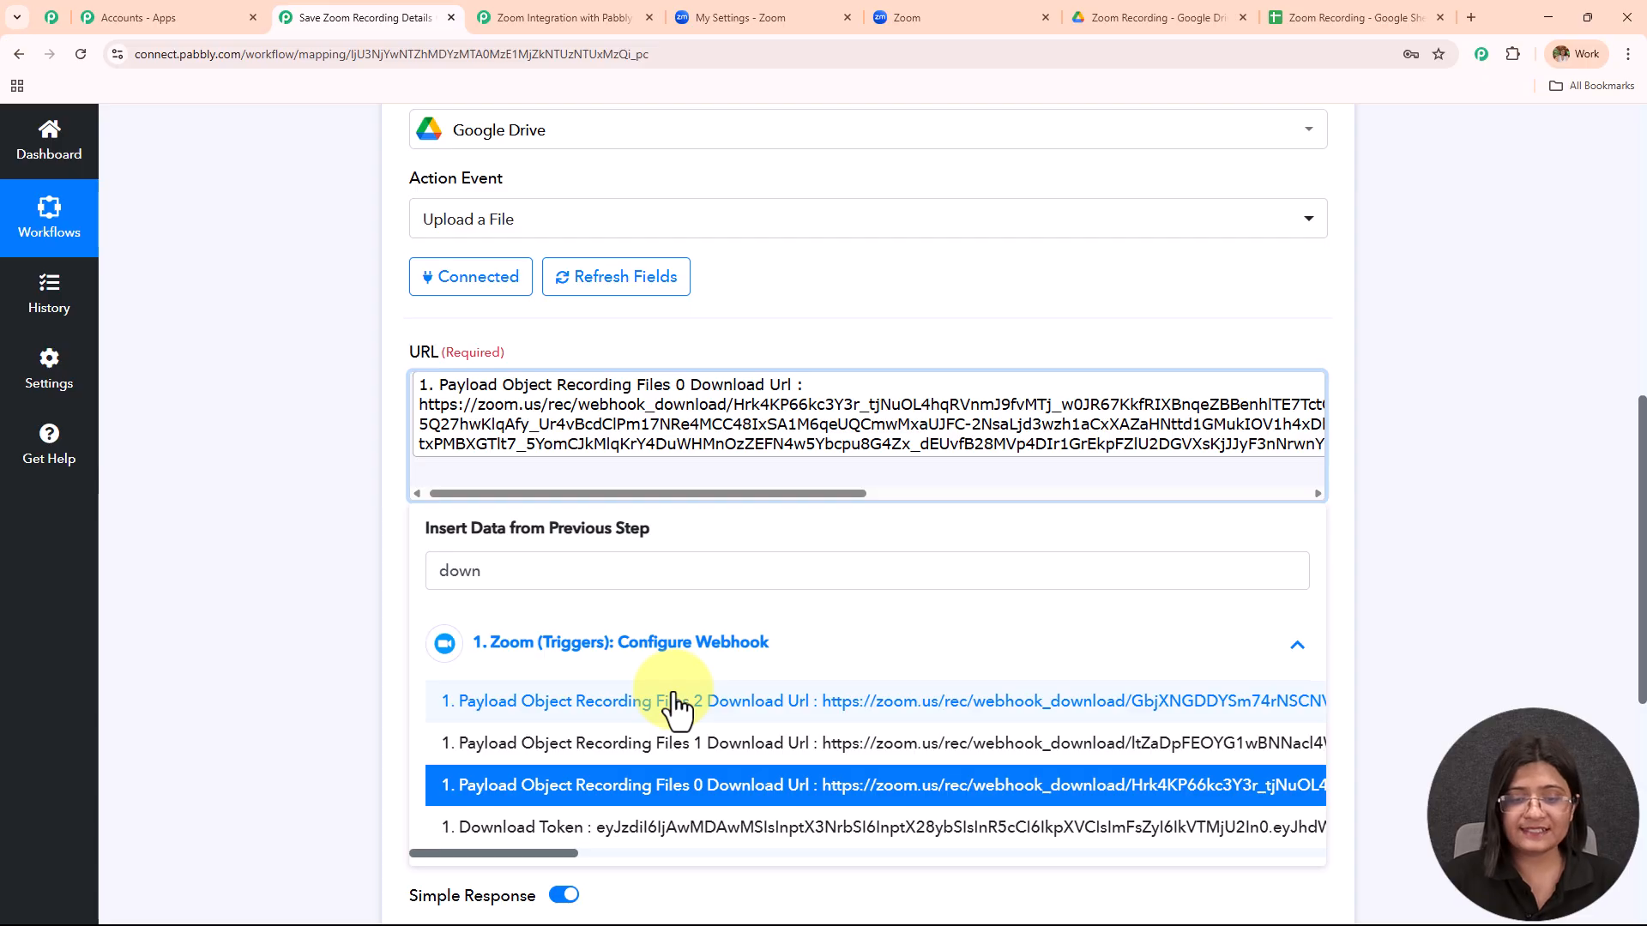
{"action": "left_click", "coordinate": [310, 496]}
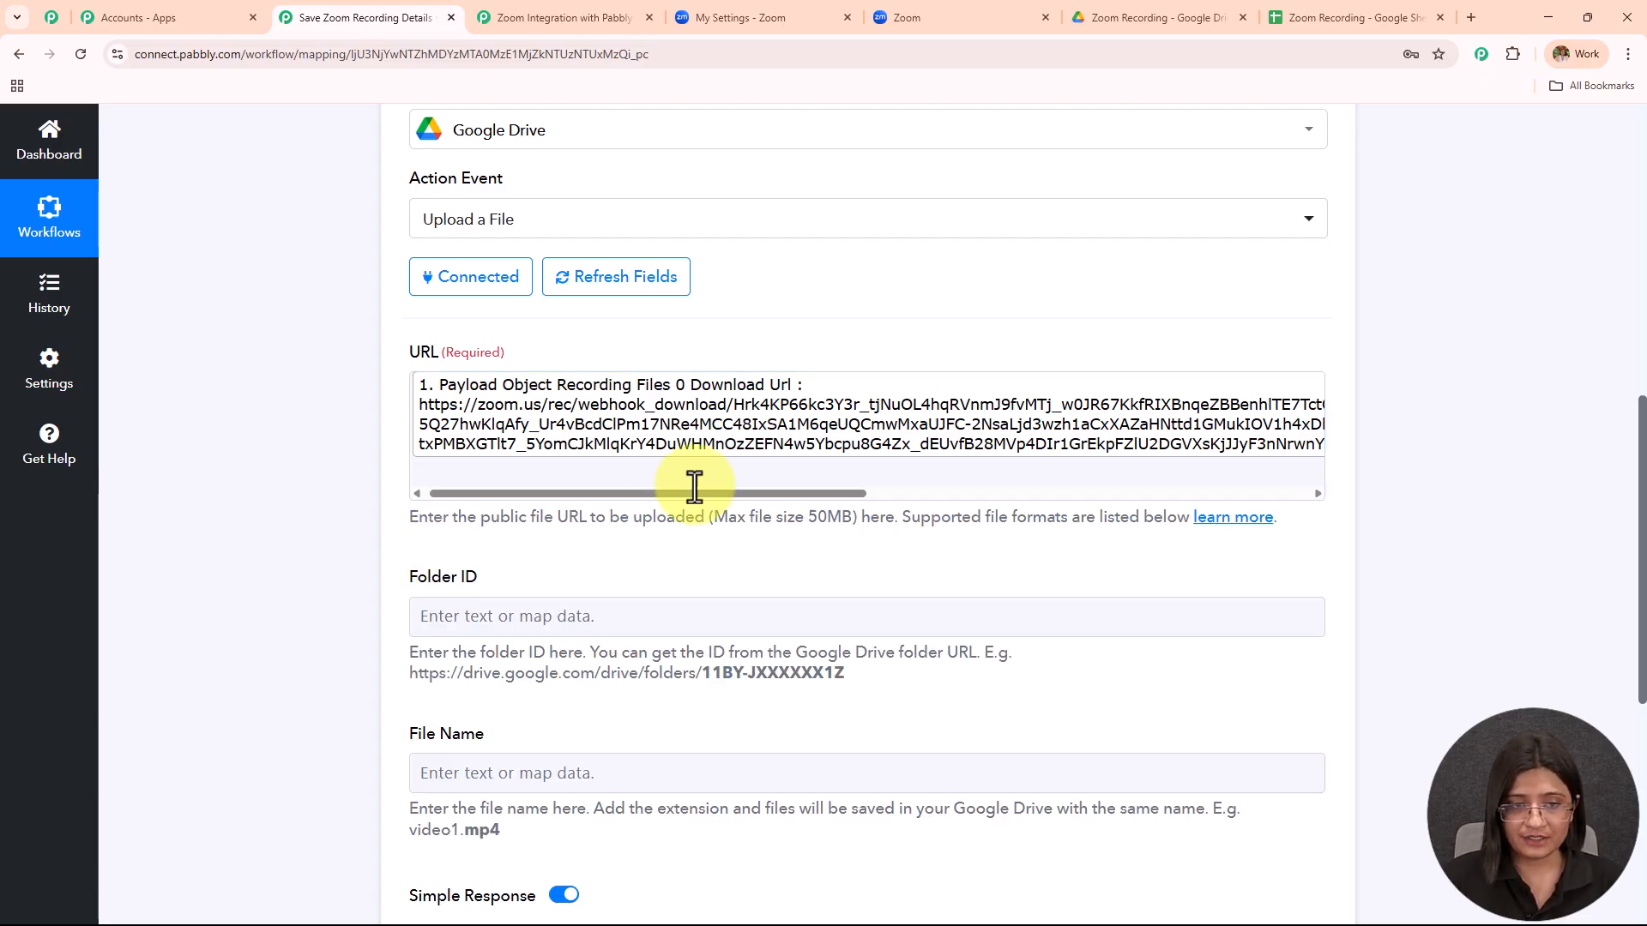
Begin on the Folder ID field, then go to the Zoom Recording folder in Google Drive.
{"action": "scroll", "coordinate": [697, 391], "scroll_direction": "down", "scroll_amount": 3}
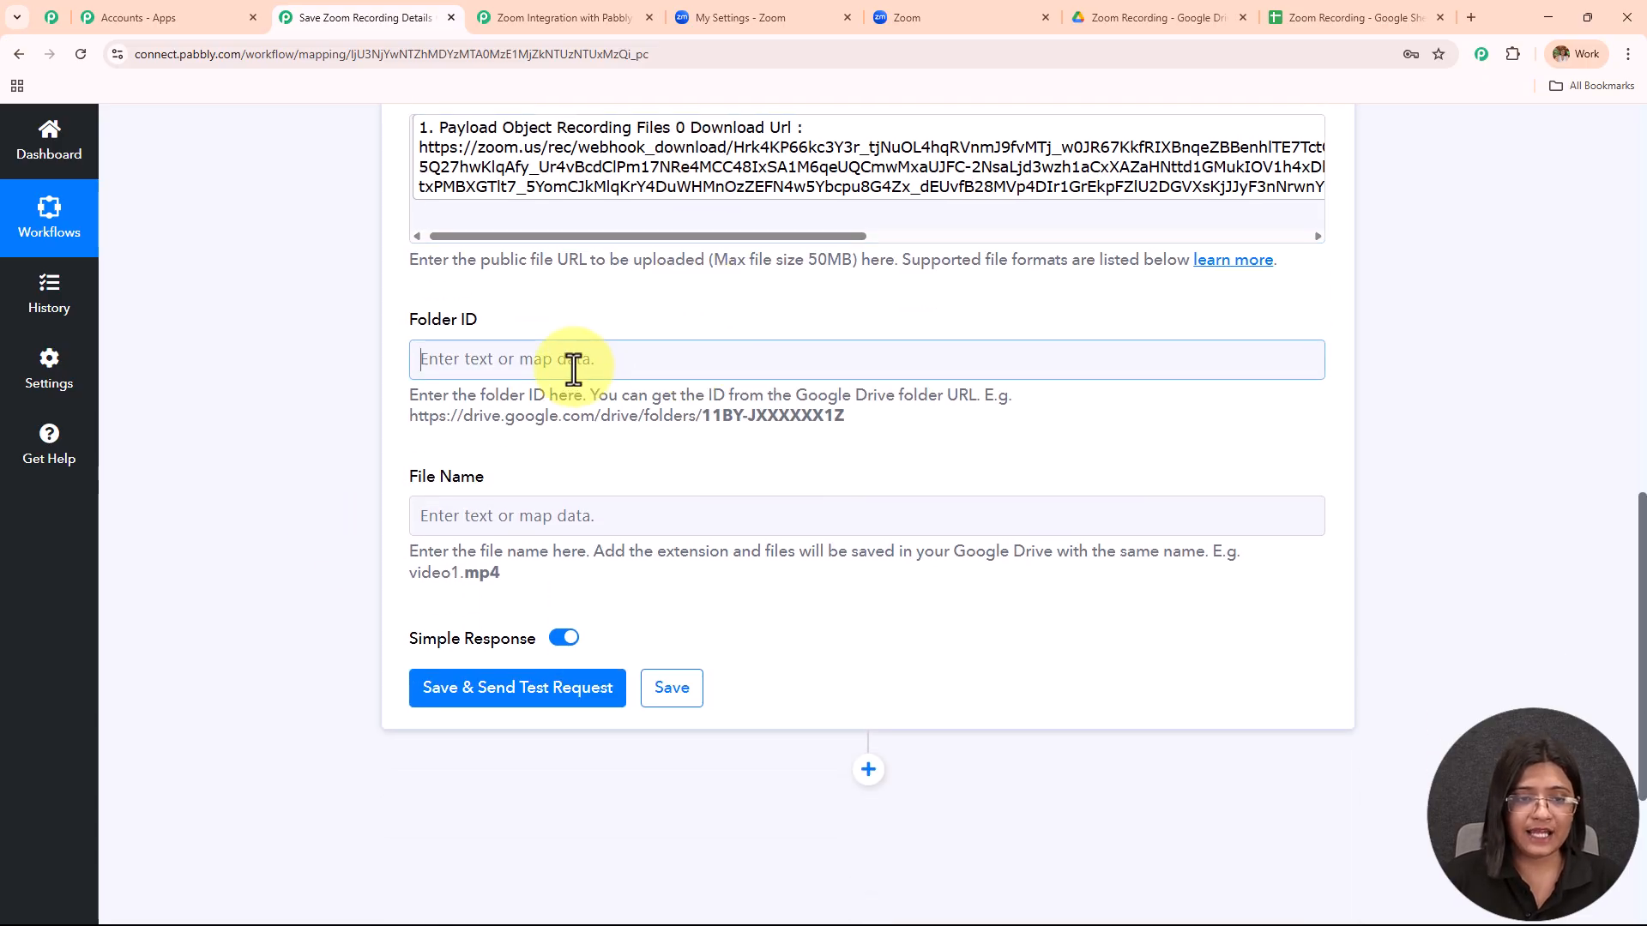
{"action": "left_click", "coordinate": [573, 360]}
{"action": "left_click", "coordinate": [592, 316]}
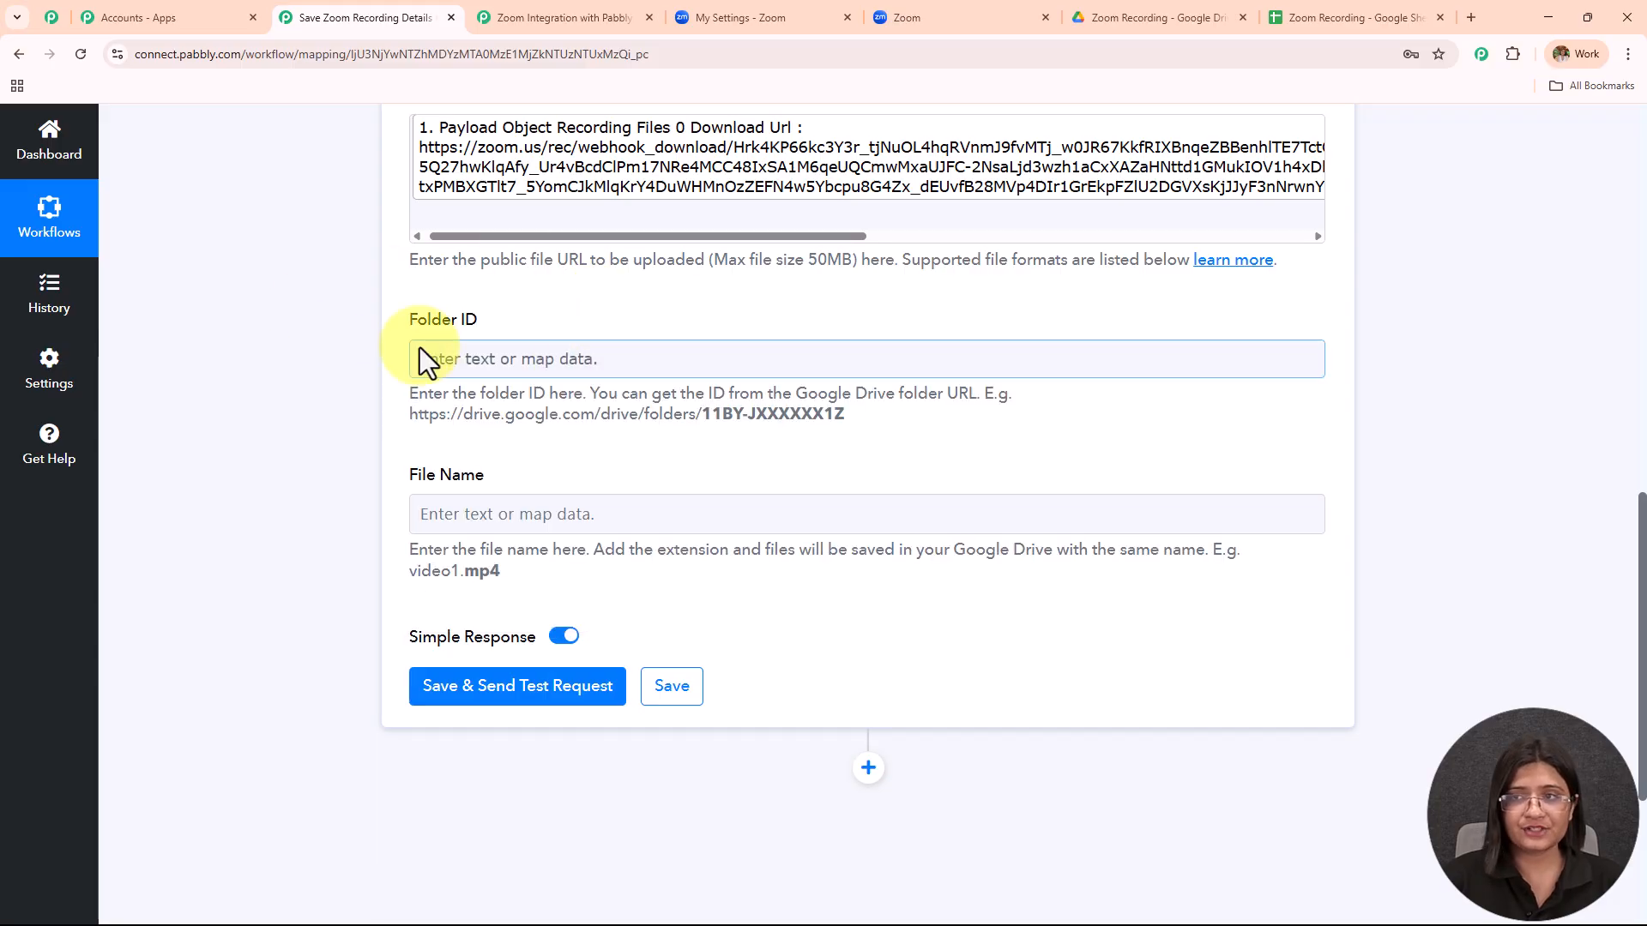
{"action": "left_click", "coordinate": [1165, 16]}
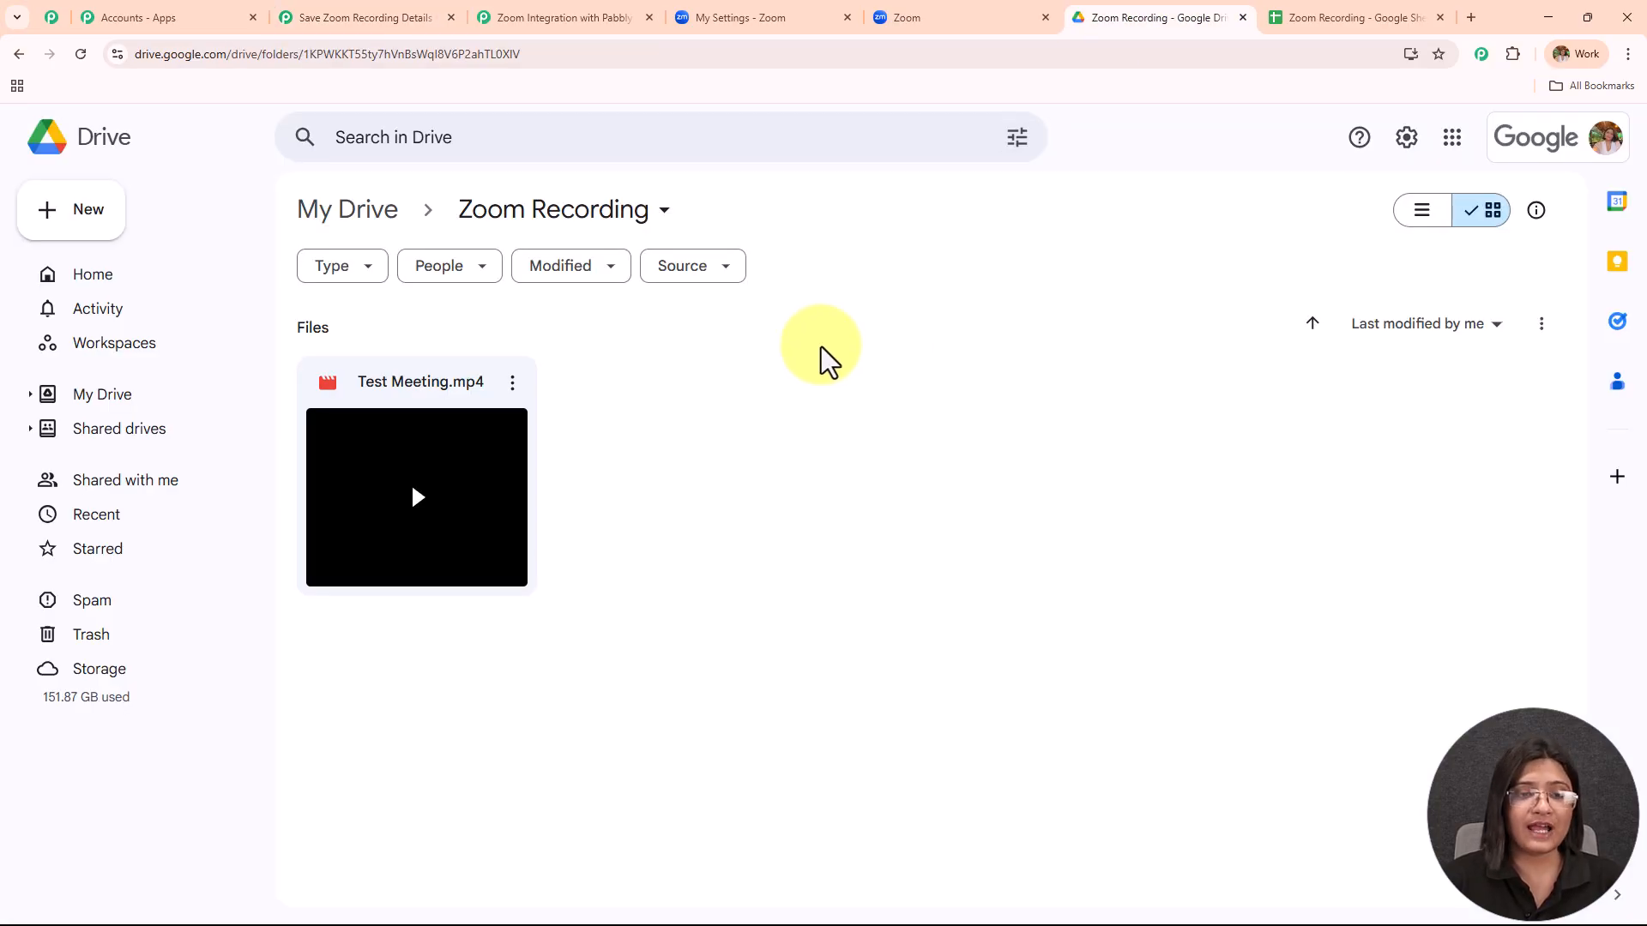
Trash Test Meeting.mp4 from the Zoom Recording folder and copy the folder's ID from its web address.
{"action": "left_click", "coordinate": [511, 383]}
{"action": "left_click", "coordinate": [549, 710]}
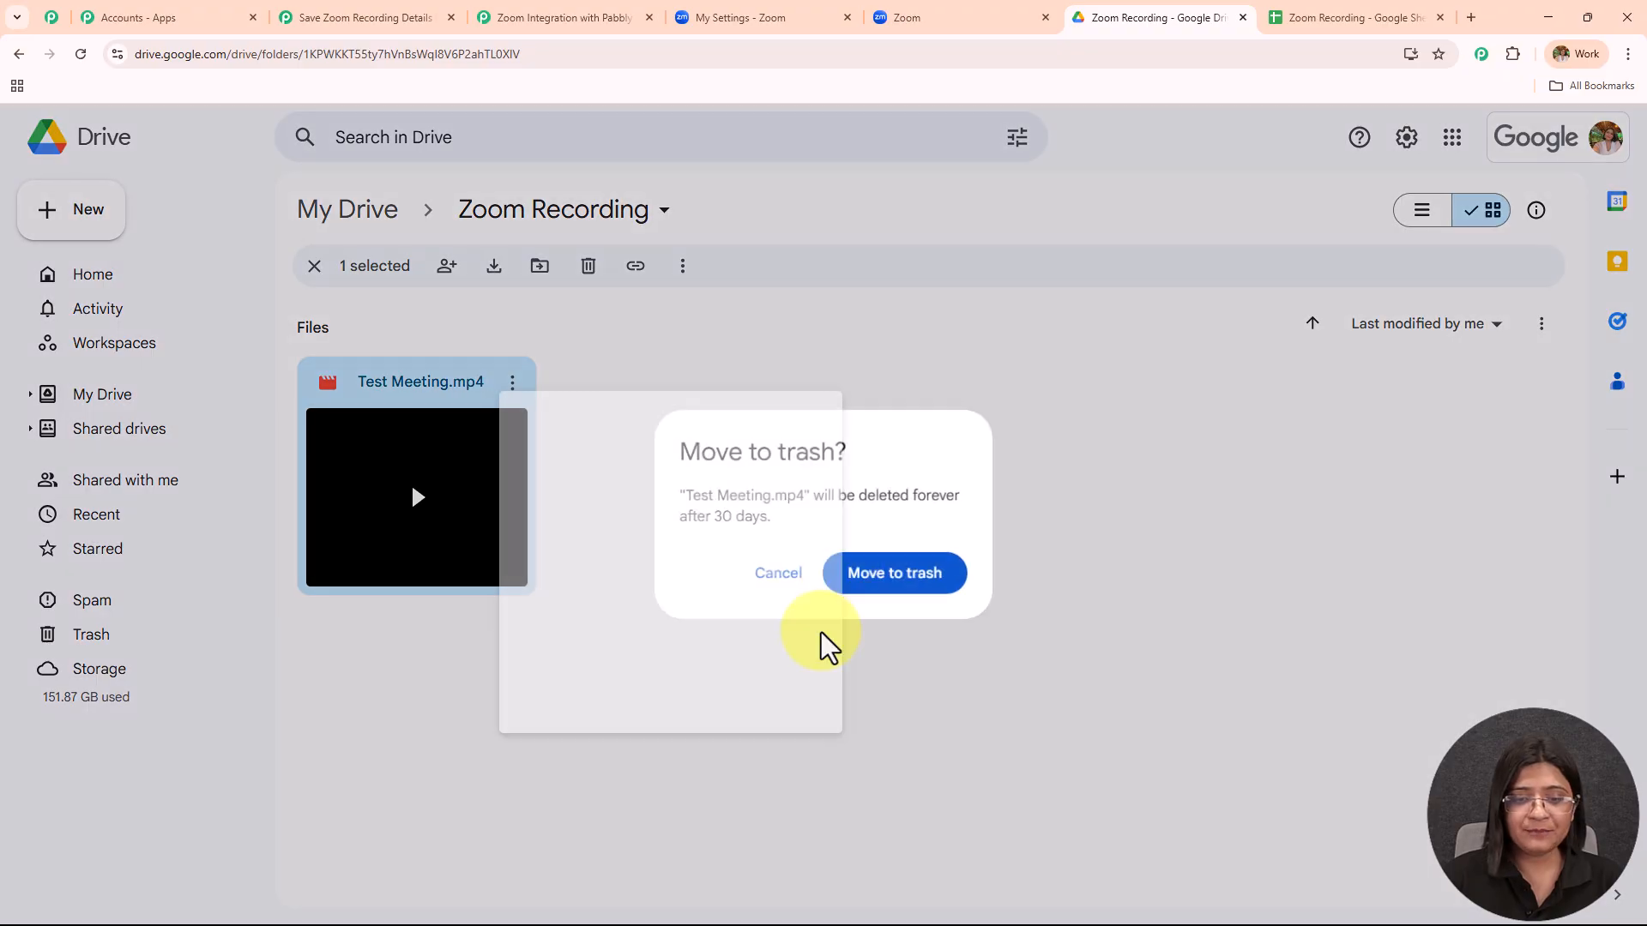
{"action": "left_click", "coordinate": [901, 590]}
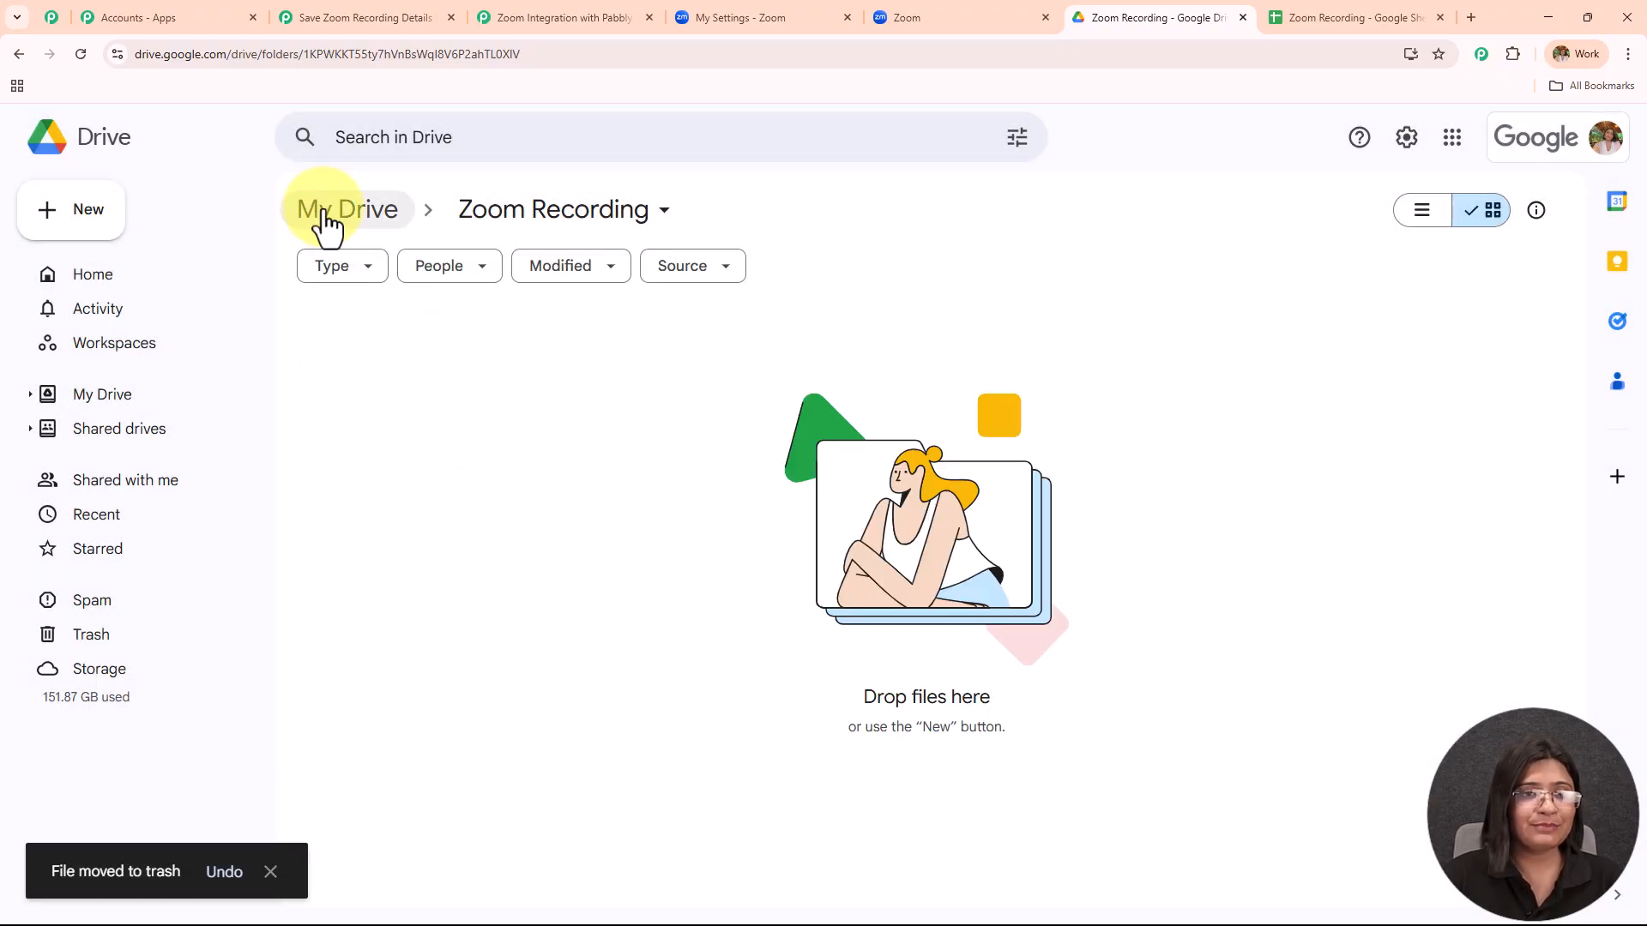
{"action": "left_click_drag", "start_coordinate": [525, 55], "coordinate": [304, 69]}
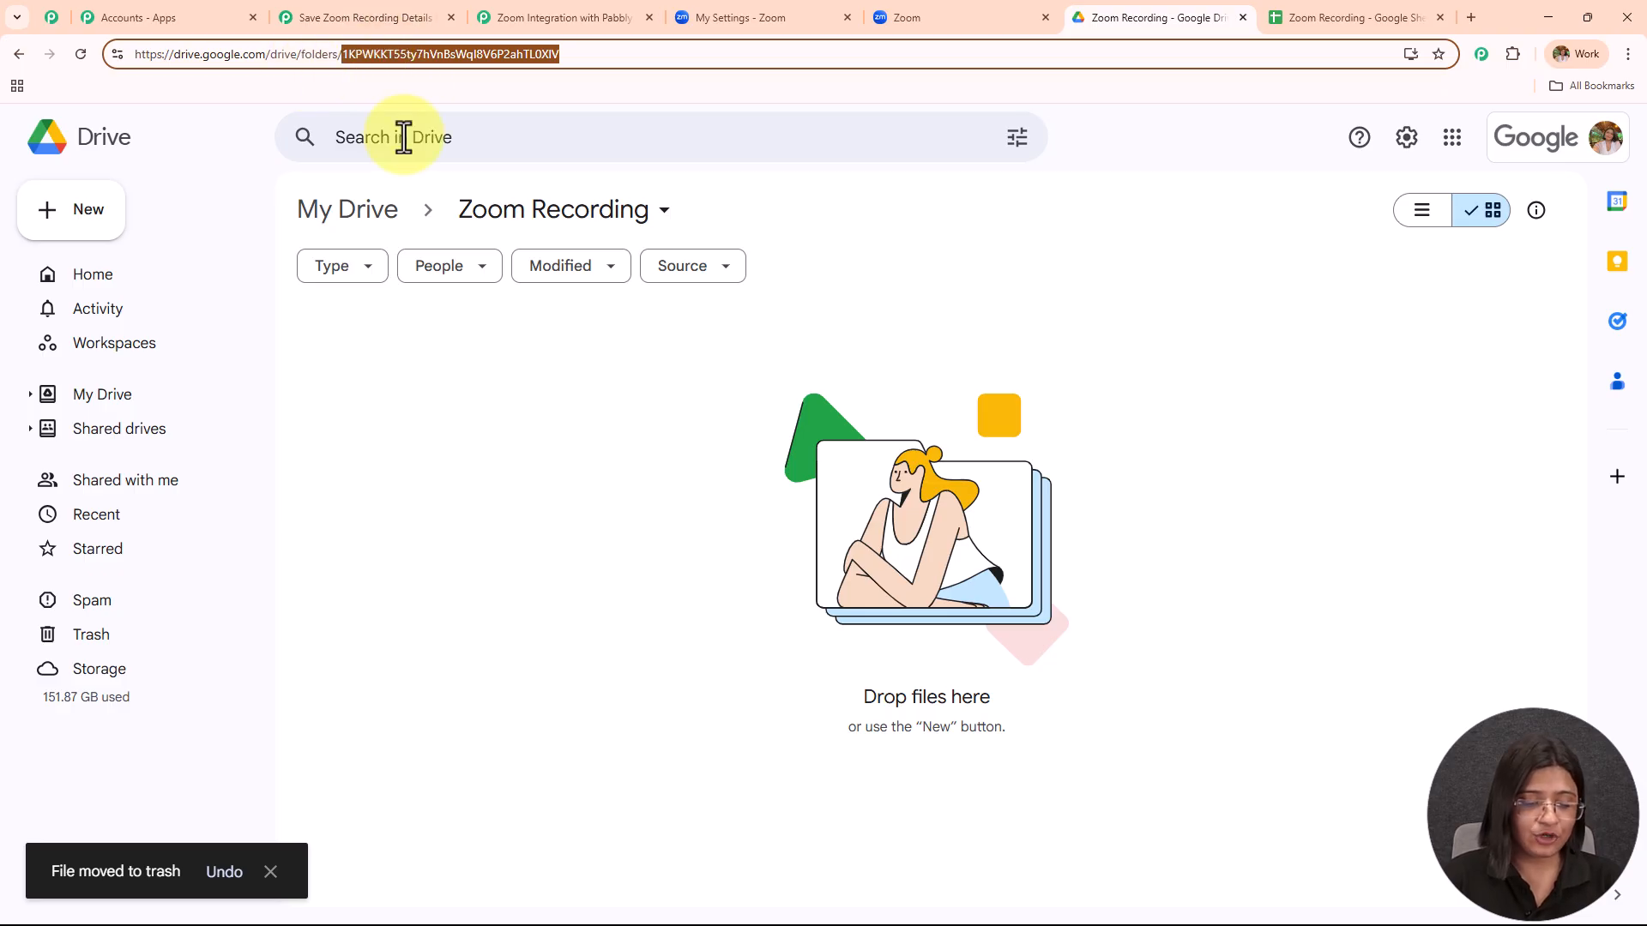
{"action": "left_click", "coordinate": [352, 17]}
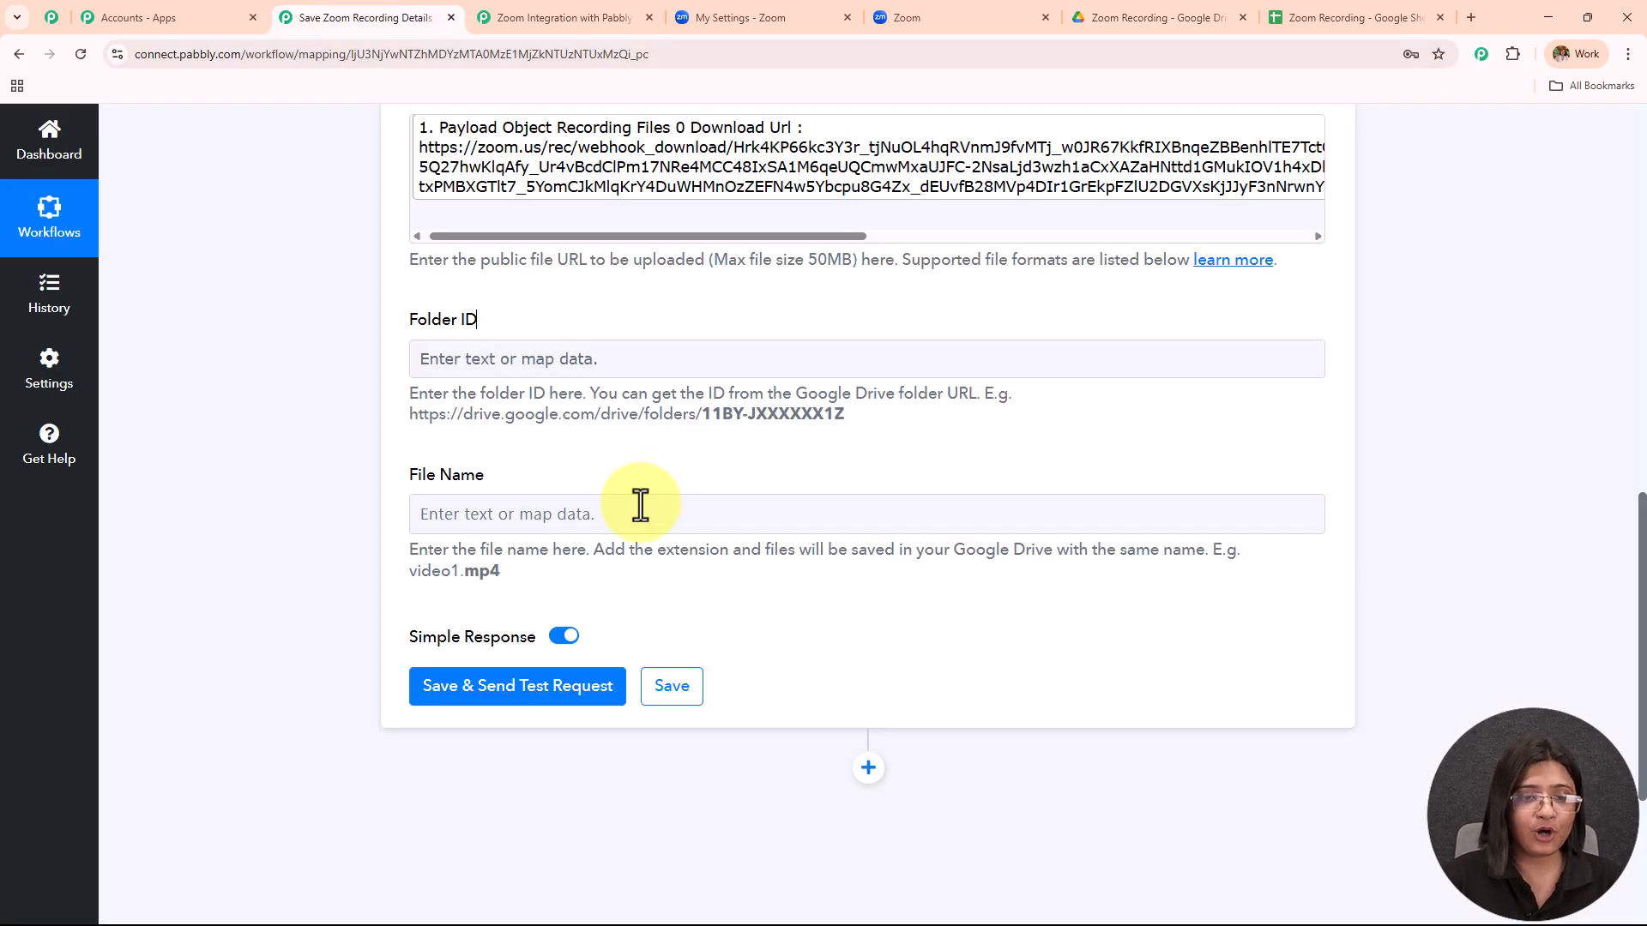
Paste the copied folder ID into Folder ID and map the meeting Topic plus .mp4 into File Name.
{"action": "left_click", "coordinate": [568, 359]}
{"action": "left_click", "coordinate": [383, 349]}
{"action": "left_click", "coordinate": [550, 519]}
{"action": "left_click", "coordinate": [592, 682]}
{"action": "scroll", "coordinate": [662, 571], "scroll_direction": "down", "scroll_amount": 3}
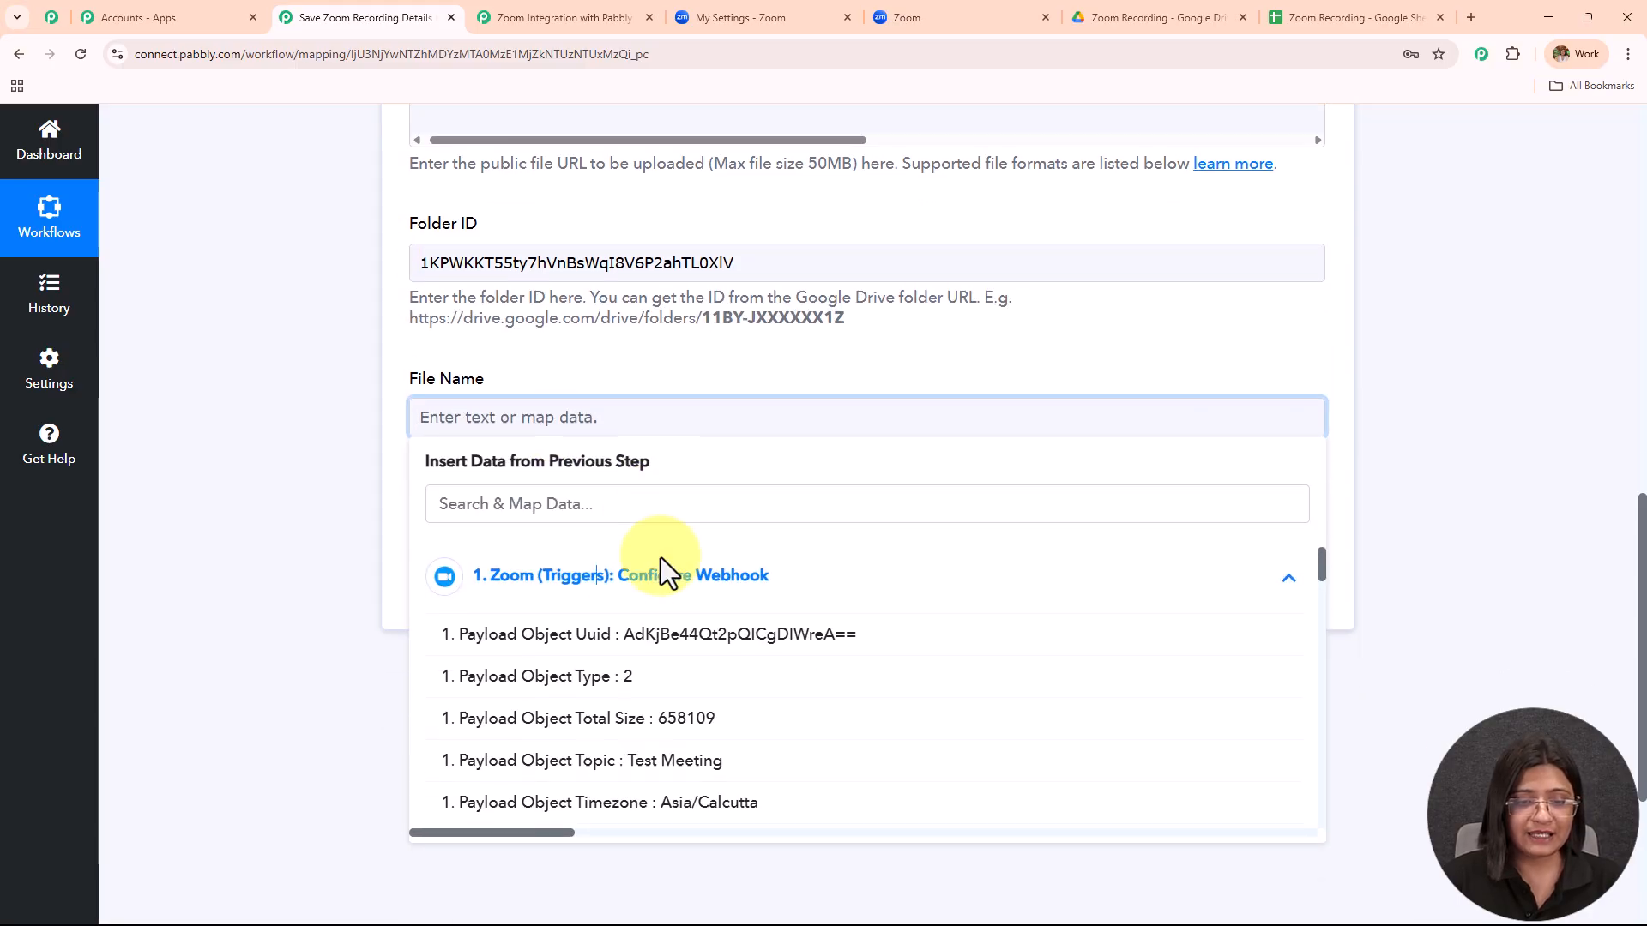
{"action": "left_click", "coordinate": [675, 603]}
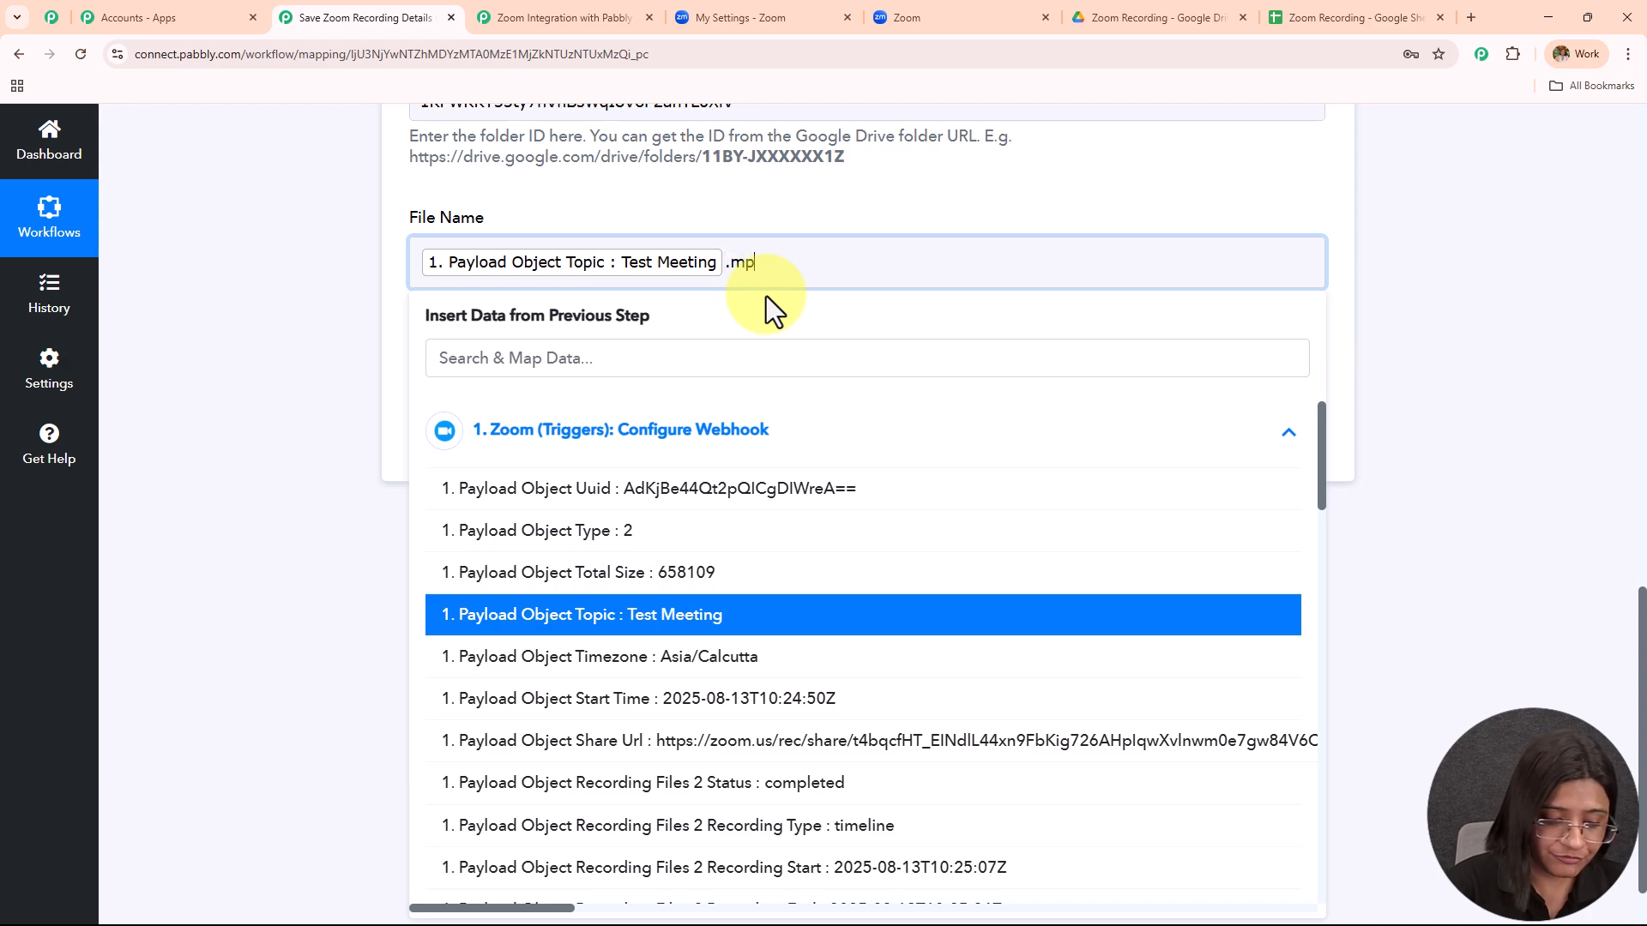
{"action": "left_click", "coordinate": [342, 344]}
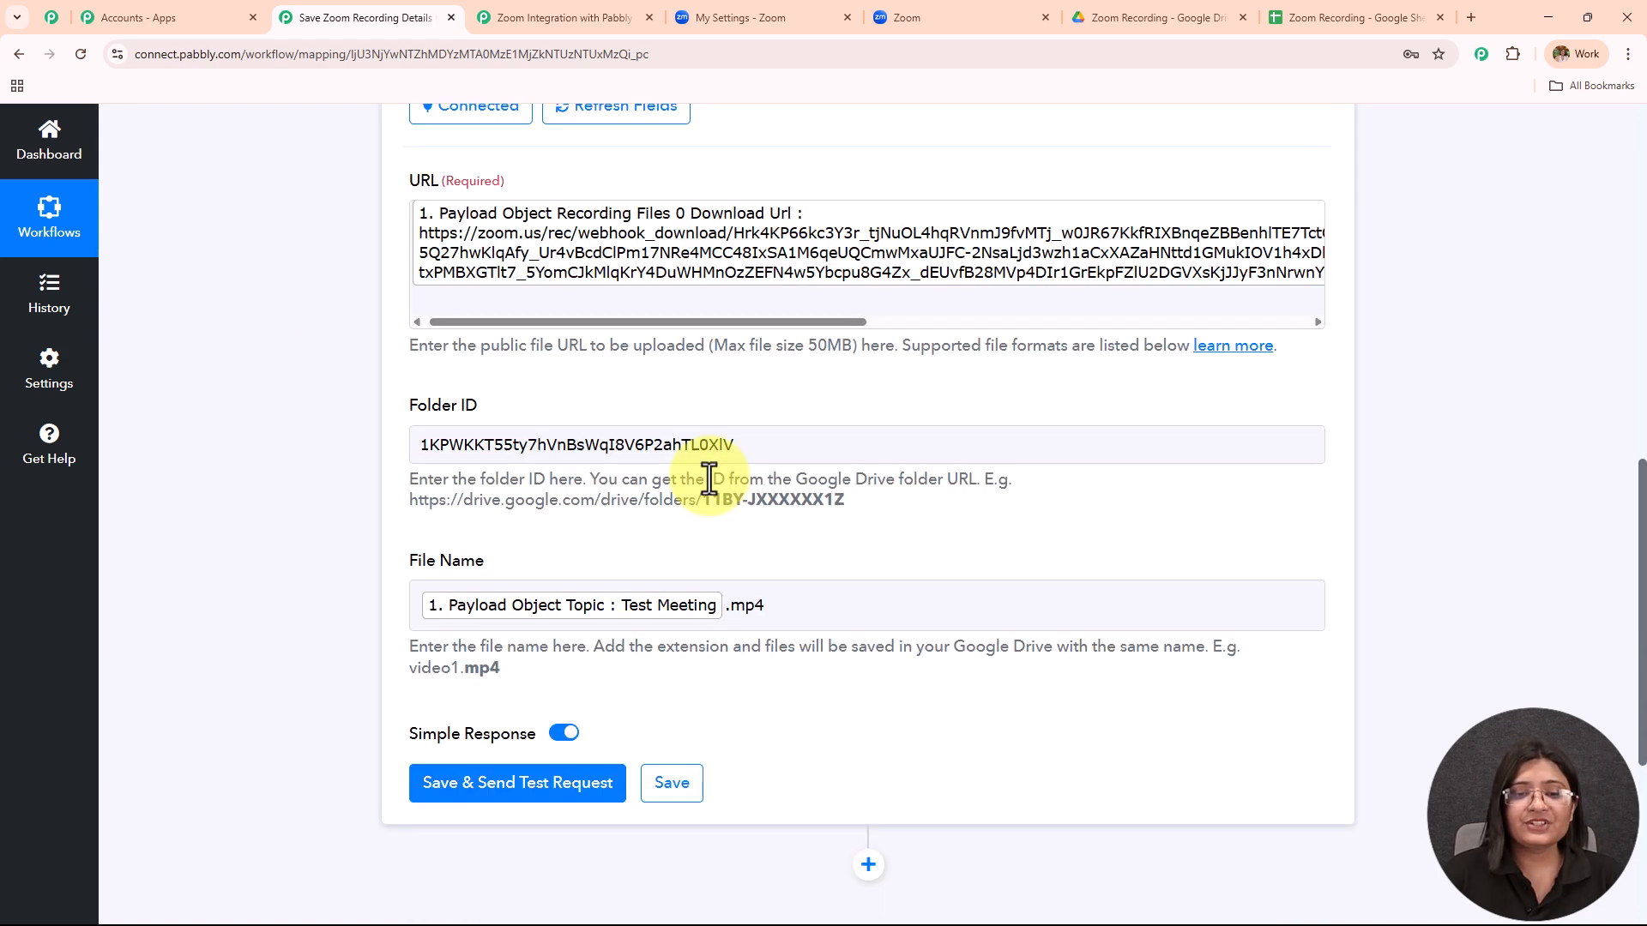
Save and send a test upload, confirming success status and the returned name Test Meeting.mp4.
{"action": "scroll", "coordinate": [789, 426], "scroll_direction": "down", "scroll_amount": 4}
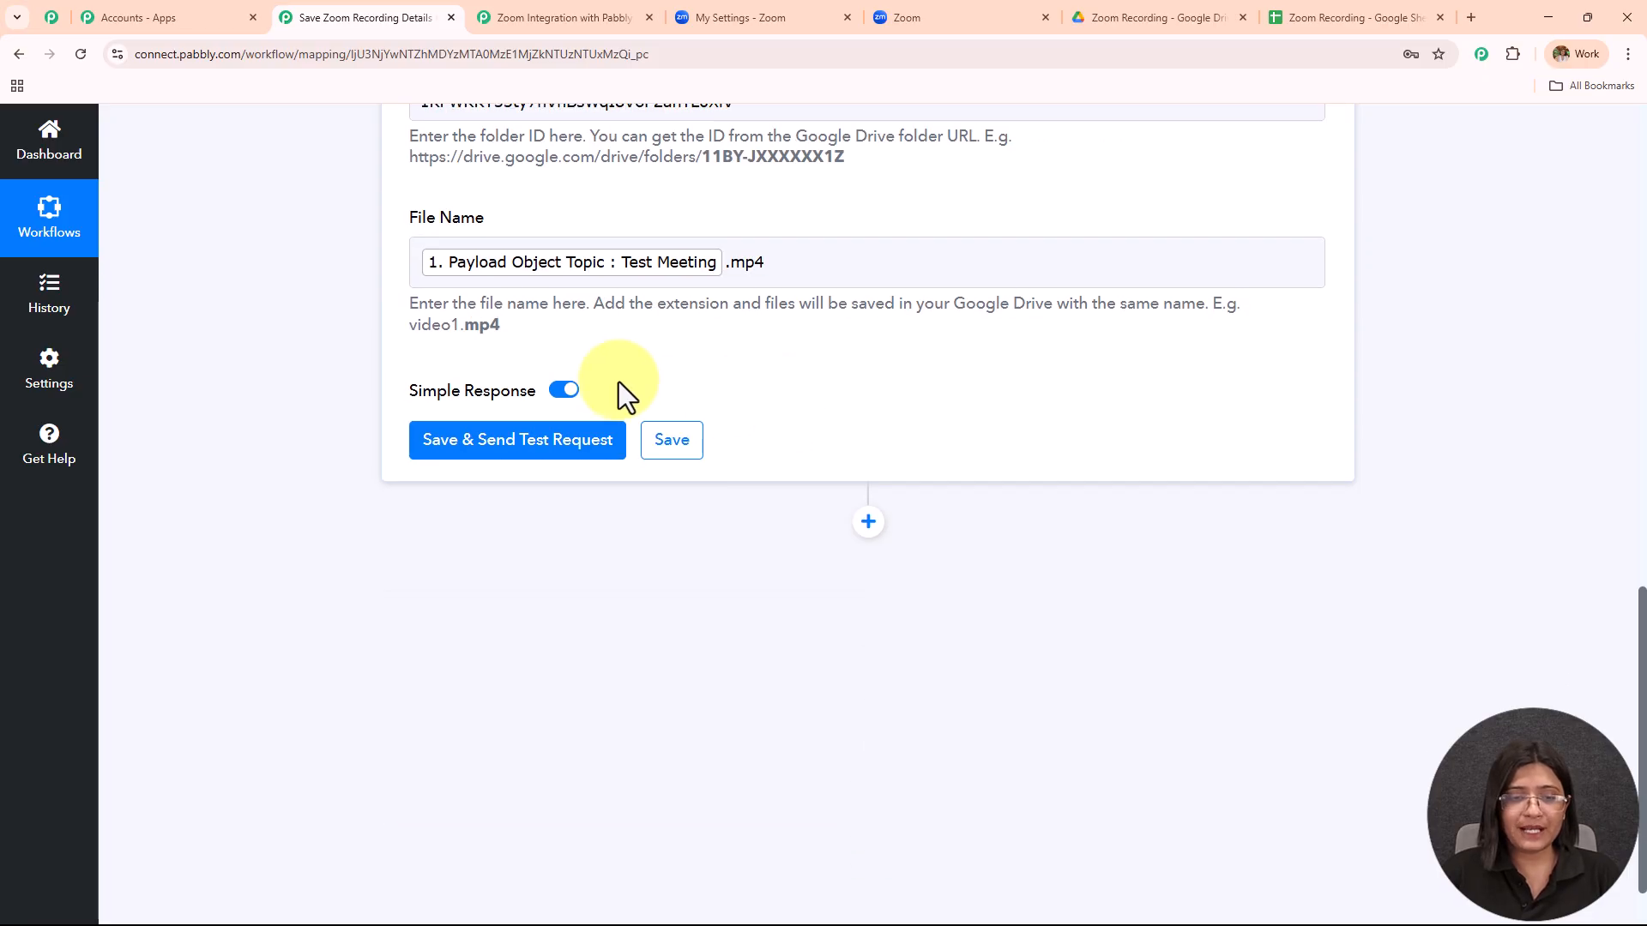
{"action": "left_click", "coordinate": [573, 451]}
{"action": "scroll", "coordinate": [904, 291], "scroll_direction": "down", "scroll_amount": 1}
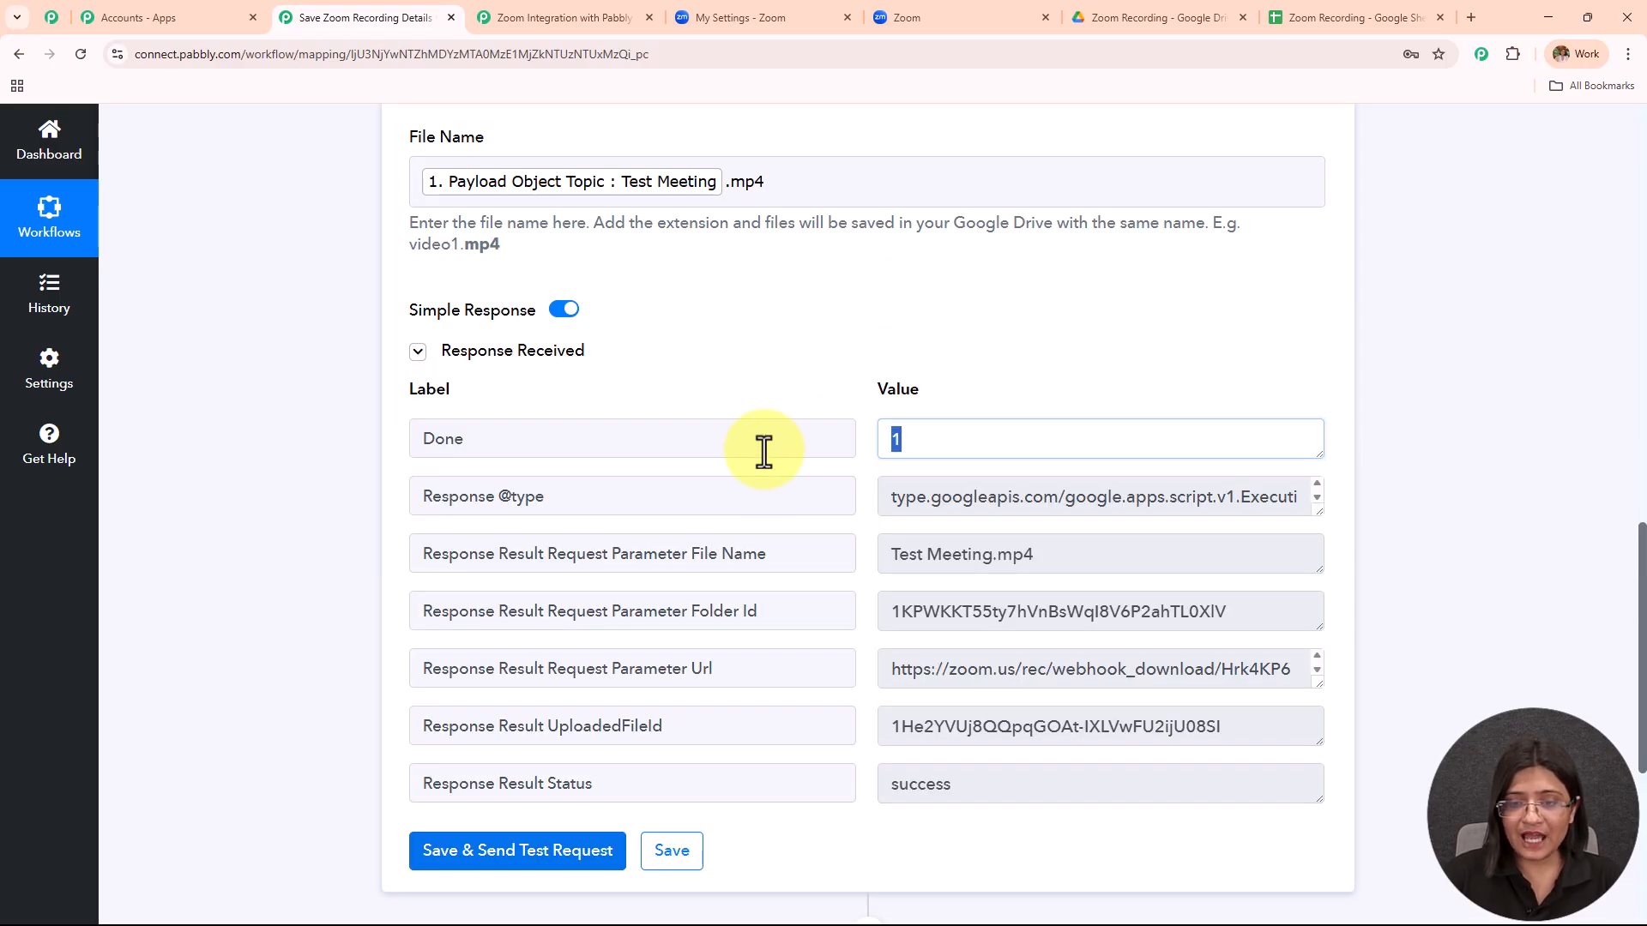
{"action": "left_click", "coordinate": [1147, 549]}
{"action": "left_click", "coordinate": [956, 782]}
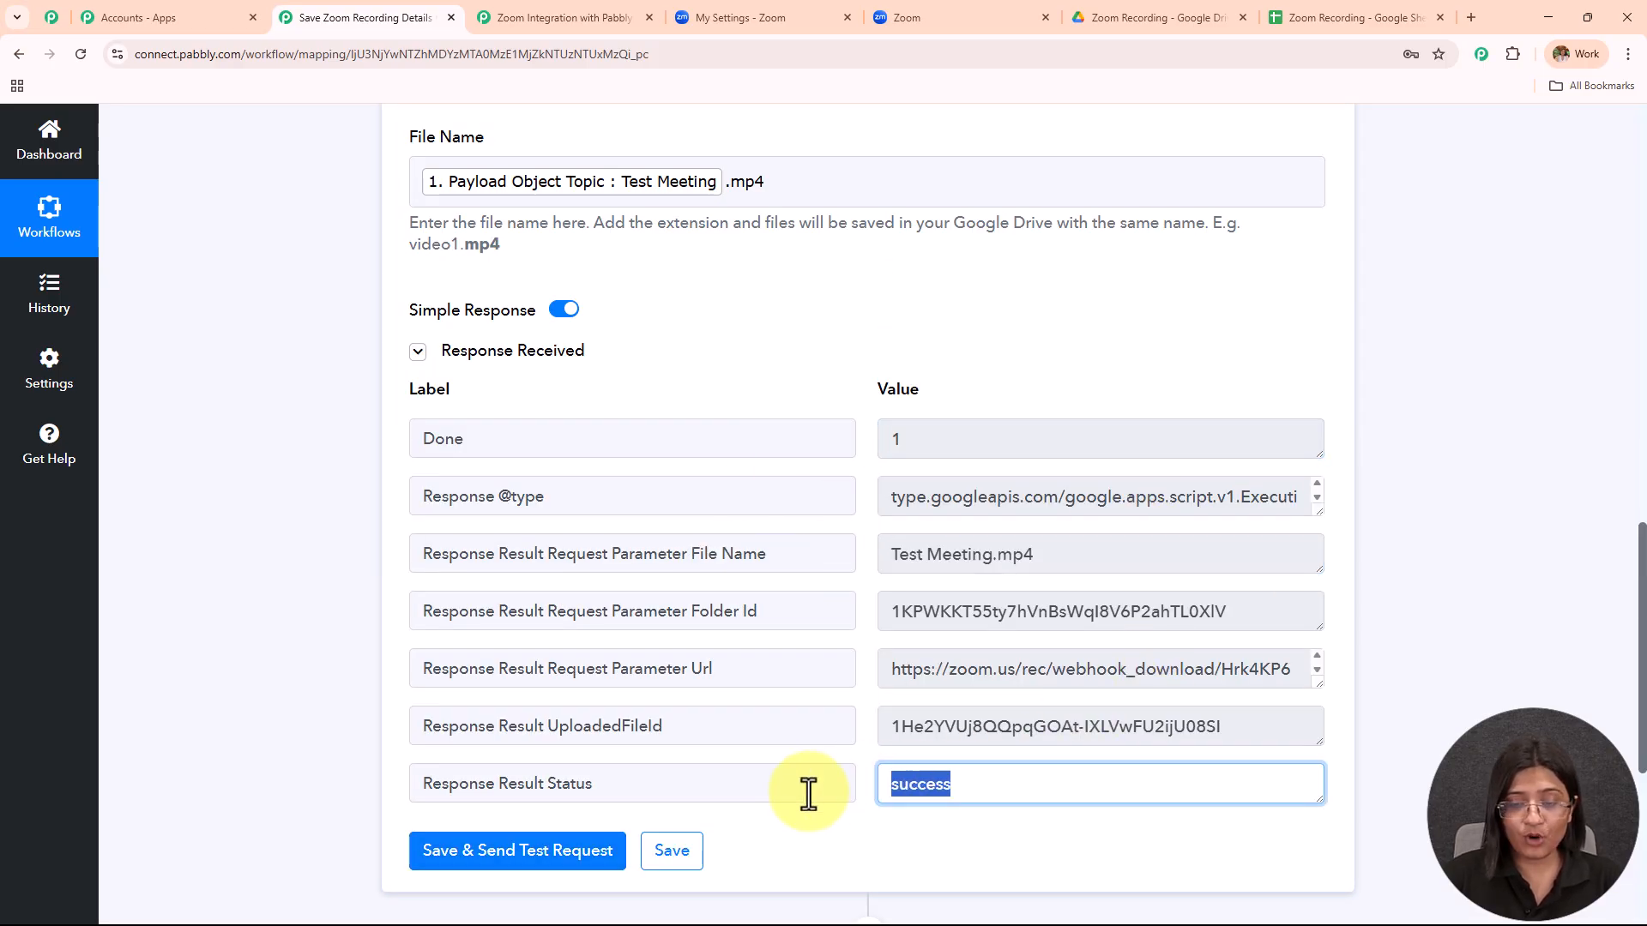
{"action": "left_click", "coordinate": [1184, 17]}
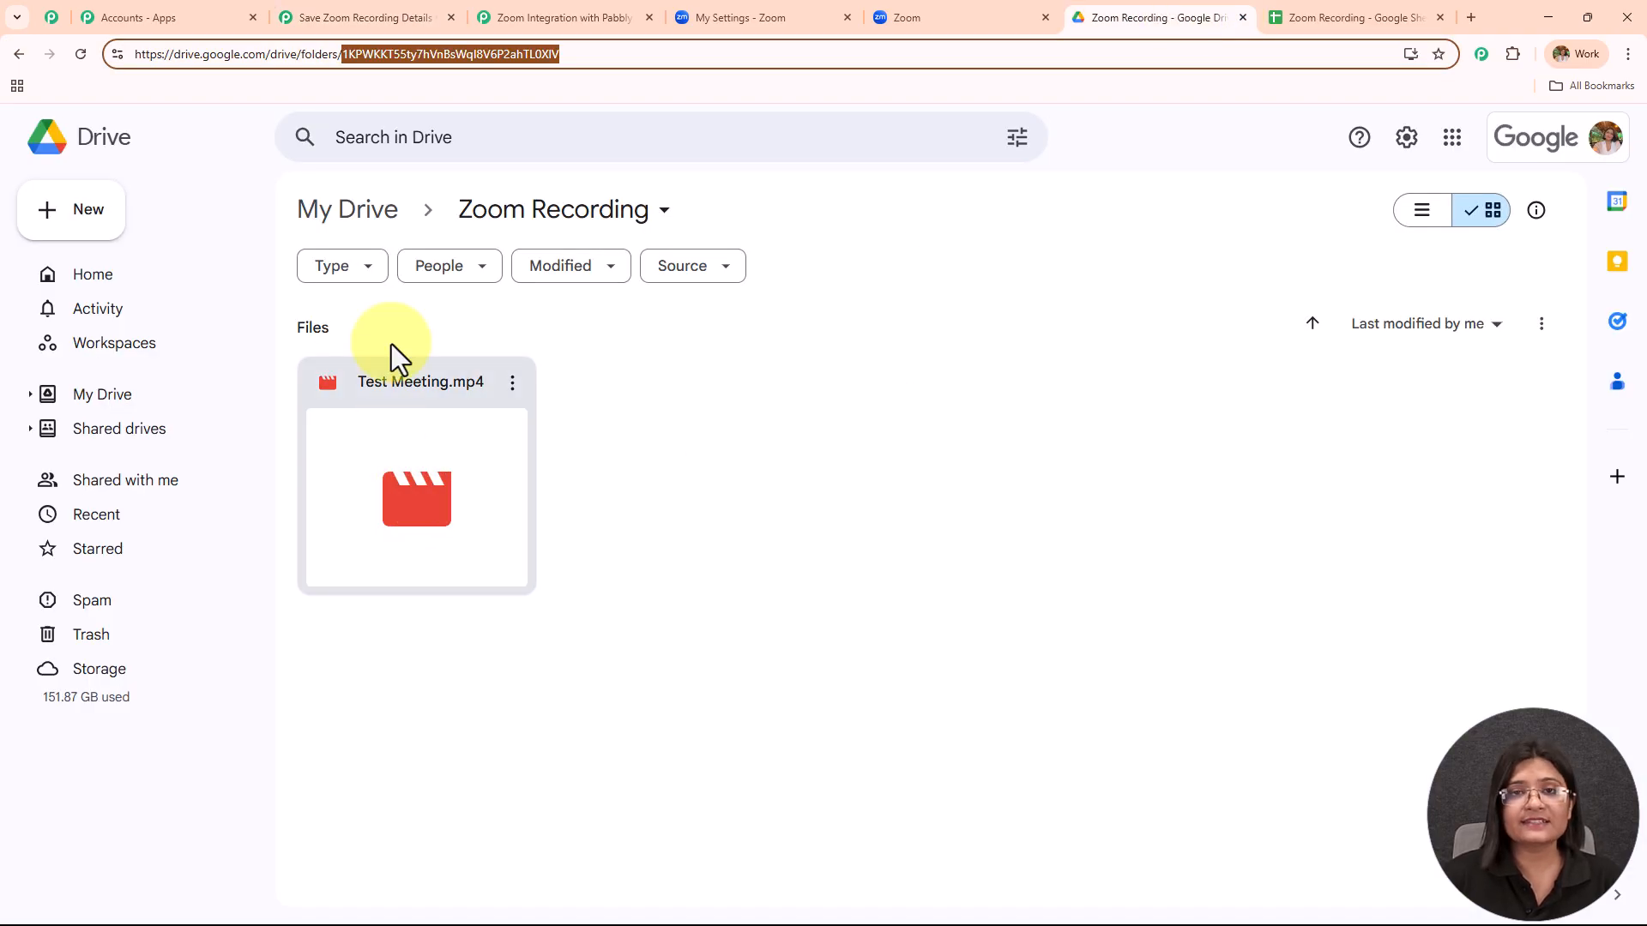
Download the uploaded Test Meeting.mp4 from Drive and play it in Media Player to verify the recording.
{"action": "double_click", "coordinate": [418, 478]}
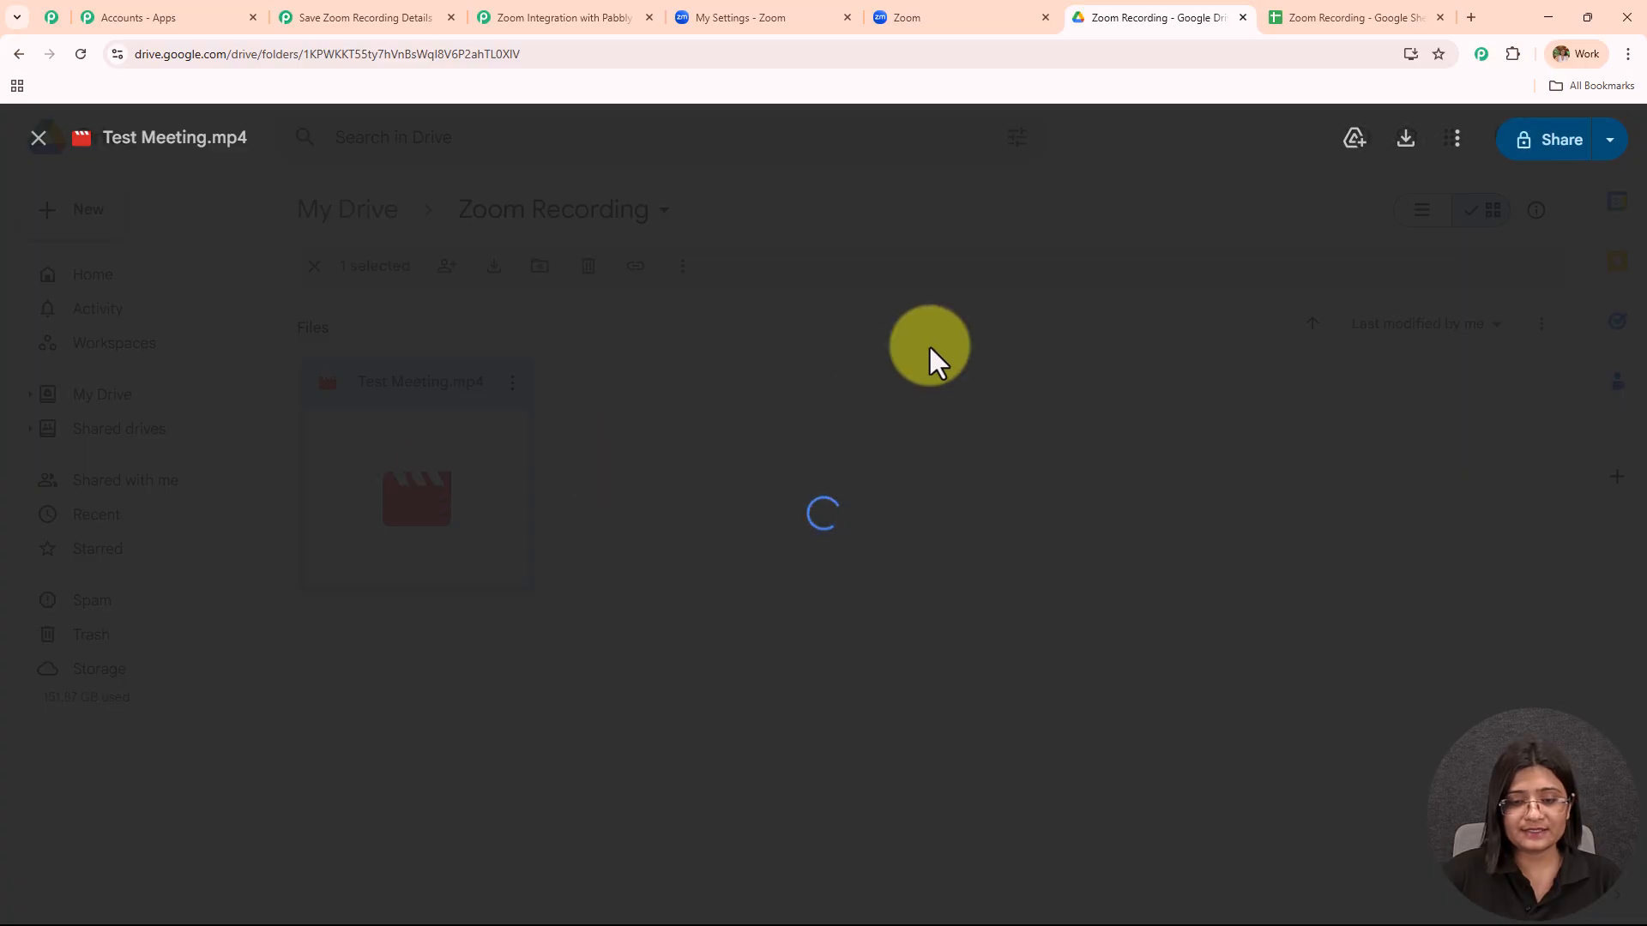
{"action": "left_click", "coordinate": [714, 464]}
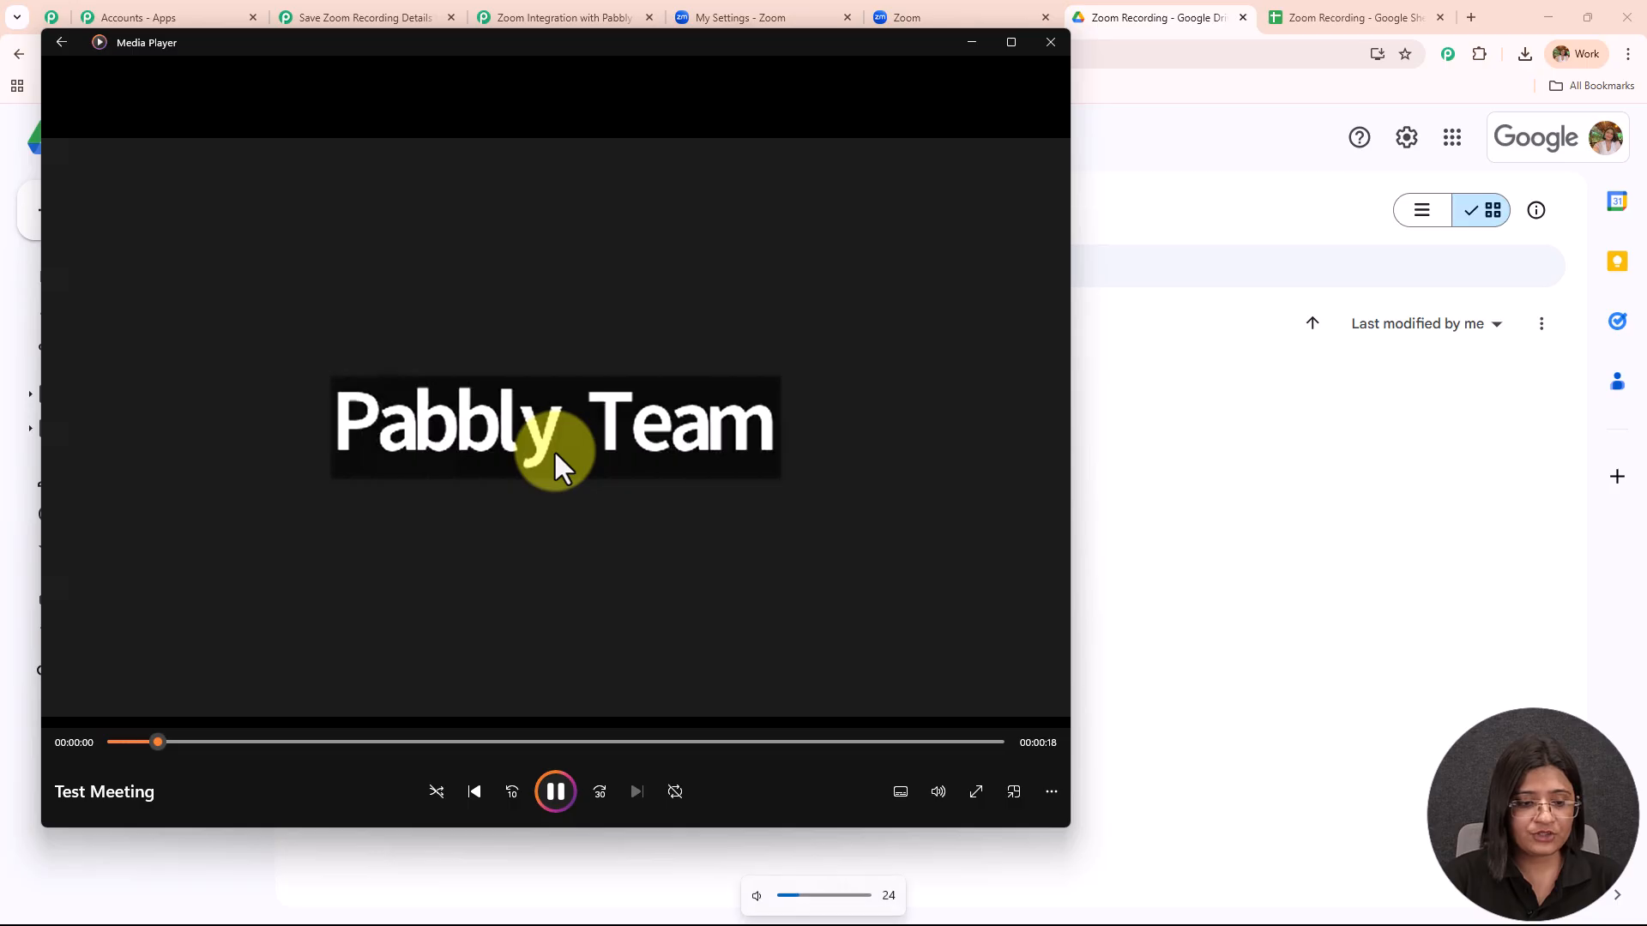
{"action": "key", "text": "XF86AudioLowerVolume"}
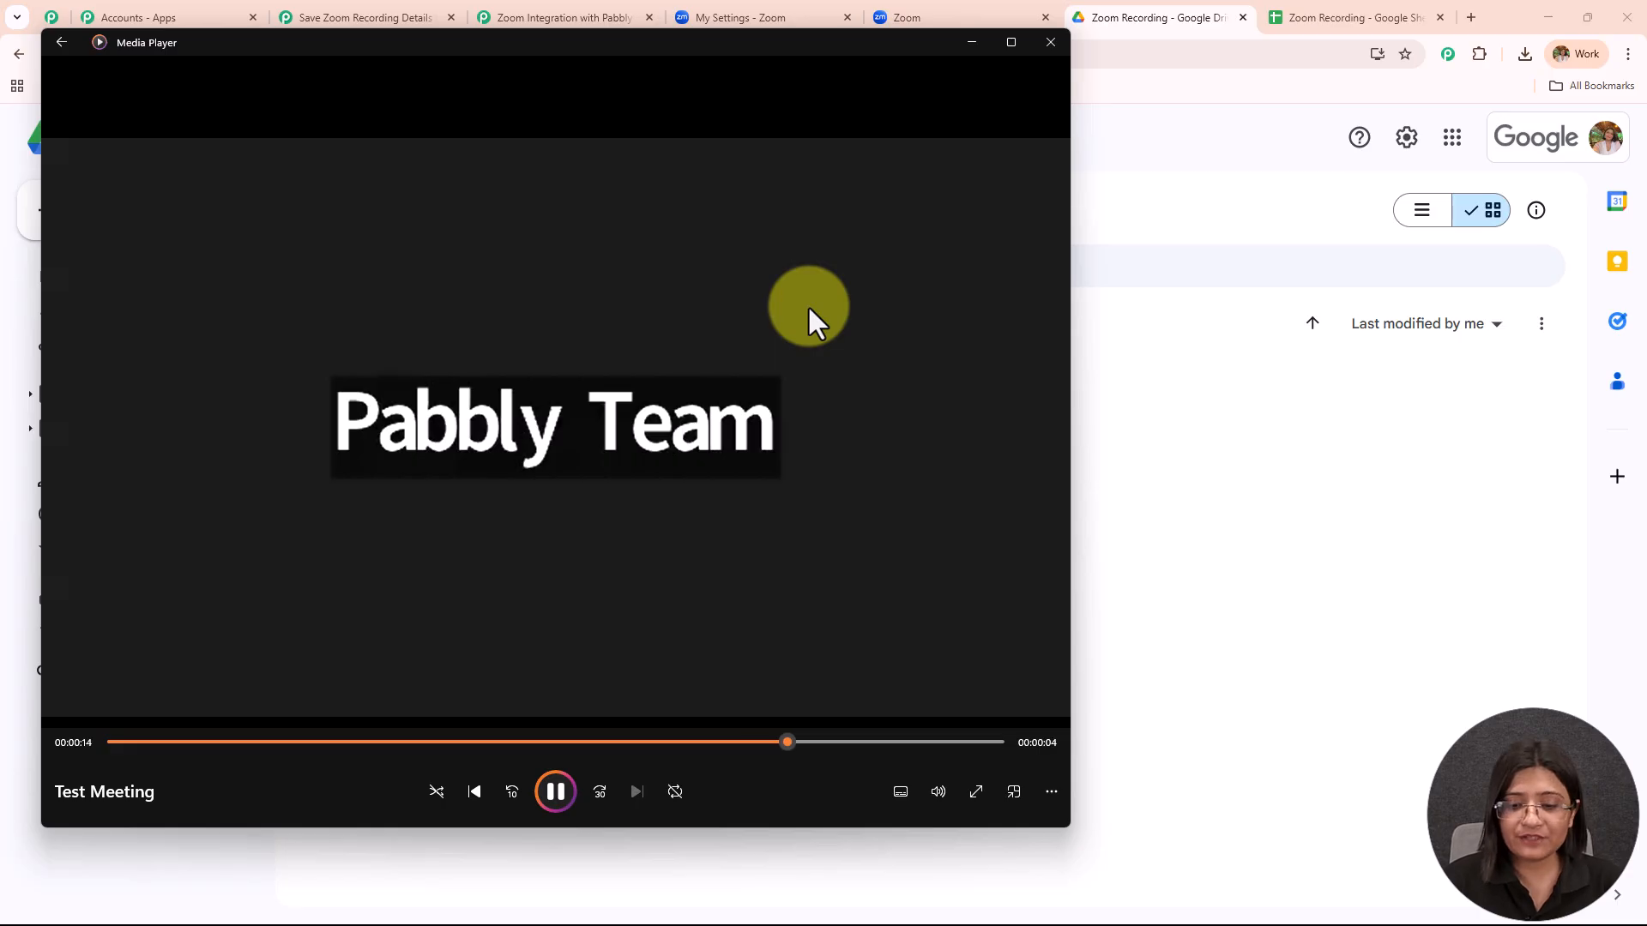
{"action": "left_click", "coordinate": [1038, 43]}
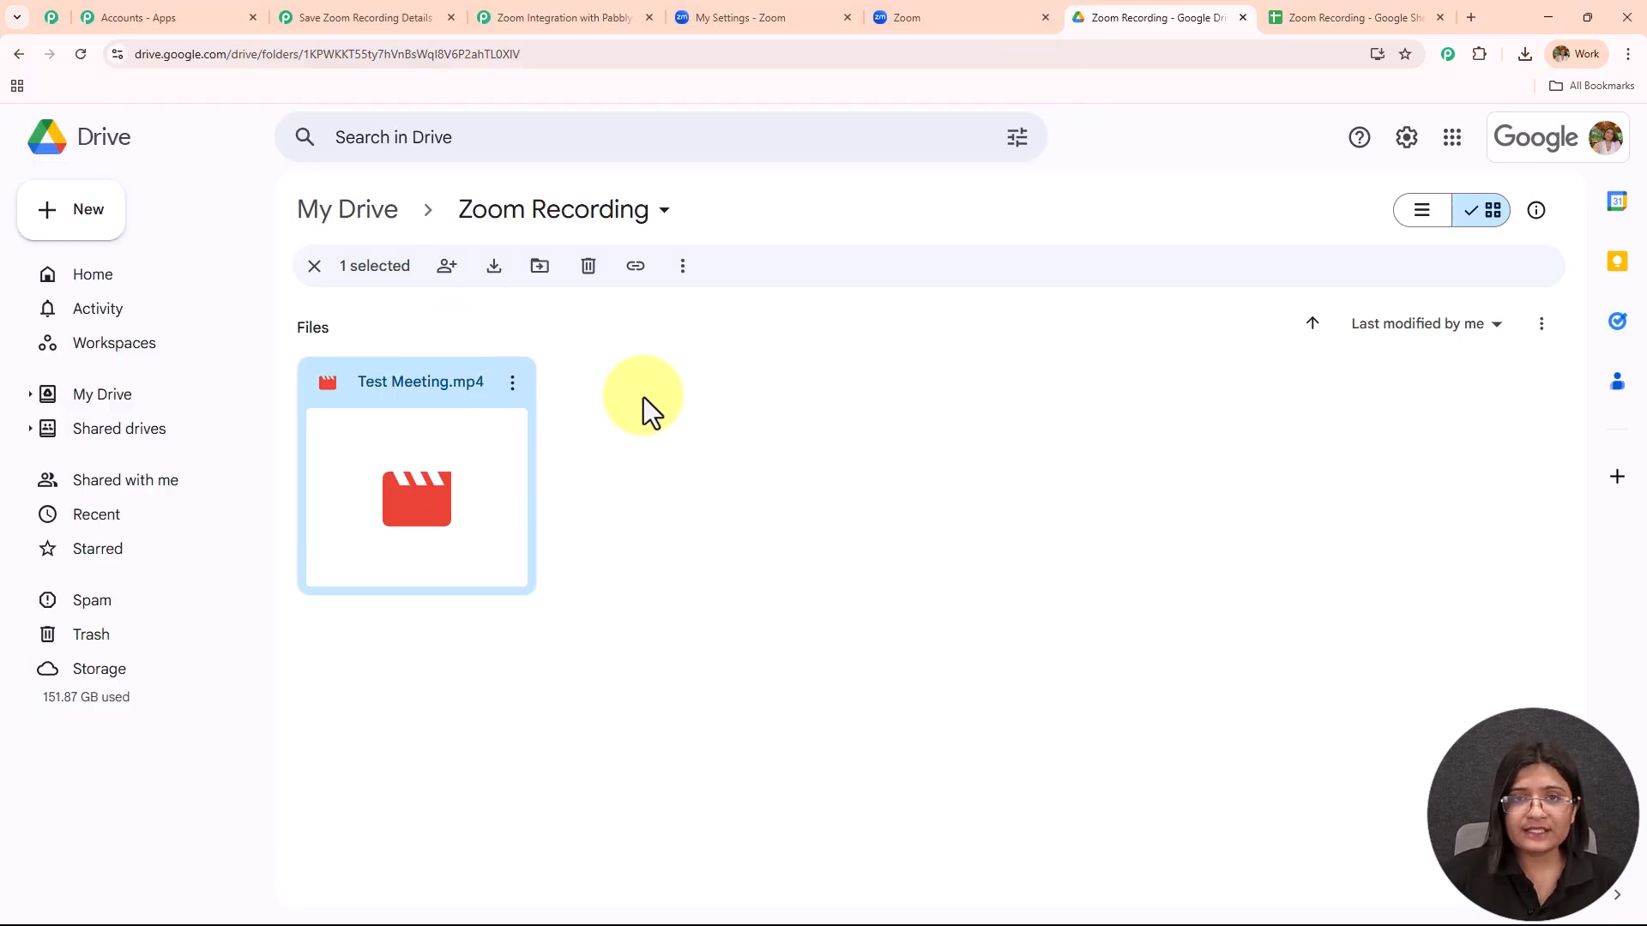
{"action": "left_click", "coordinate": [794, 14]}
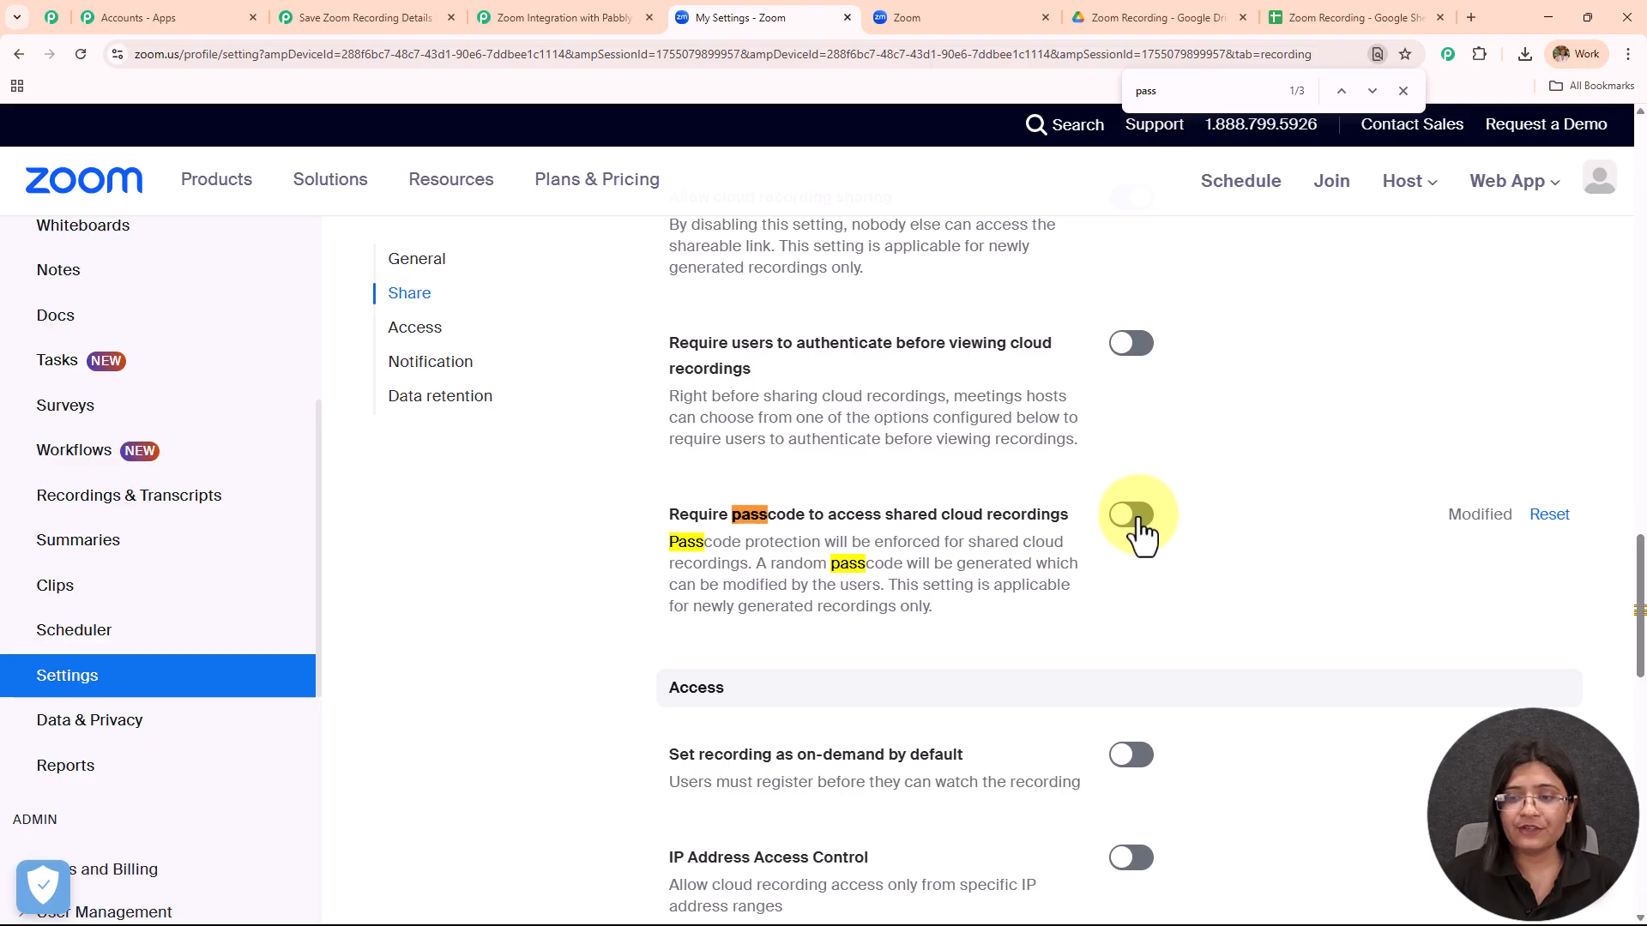
Confirm Zoom's 'Require passcode to access shared cloud recordings' is off, then return to the Pabbly workflow.
{"action": "left_click", "coordinate": [1167, 19]}
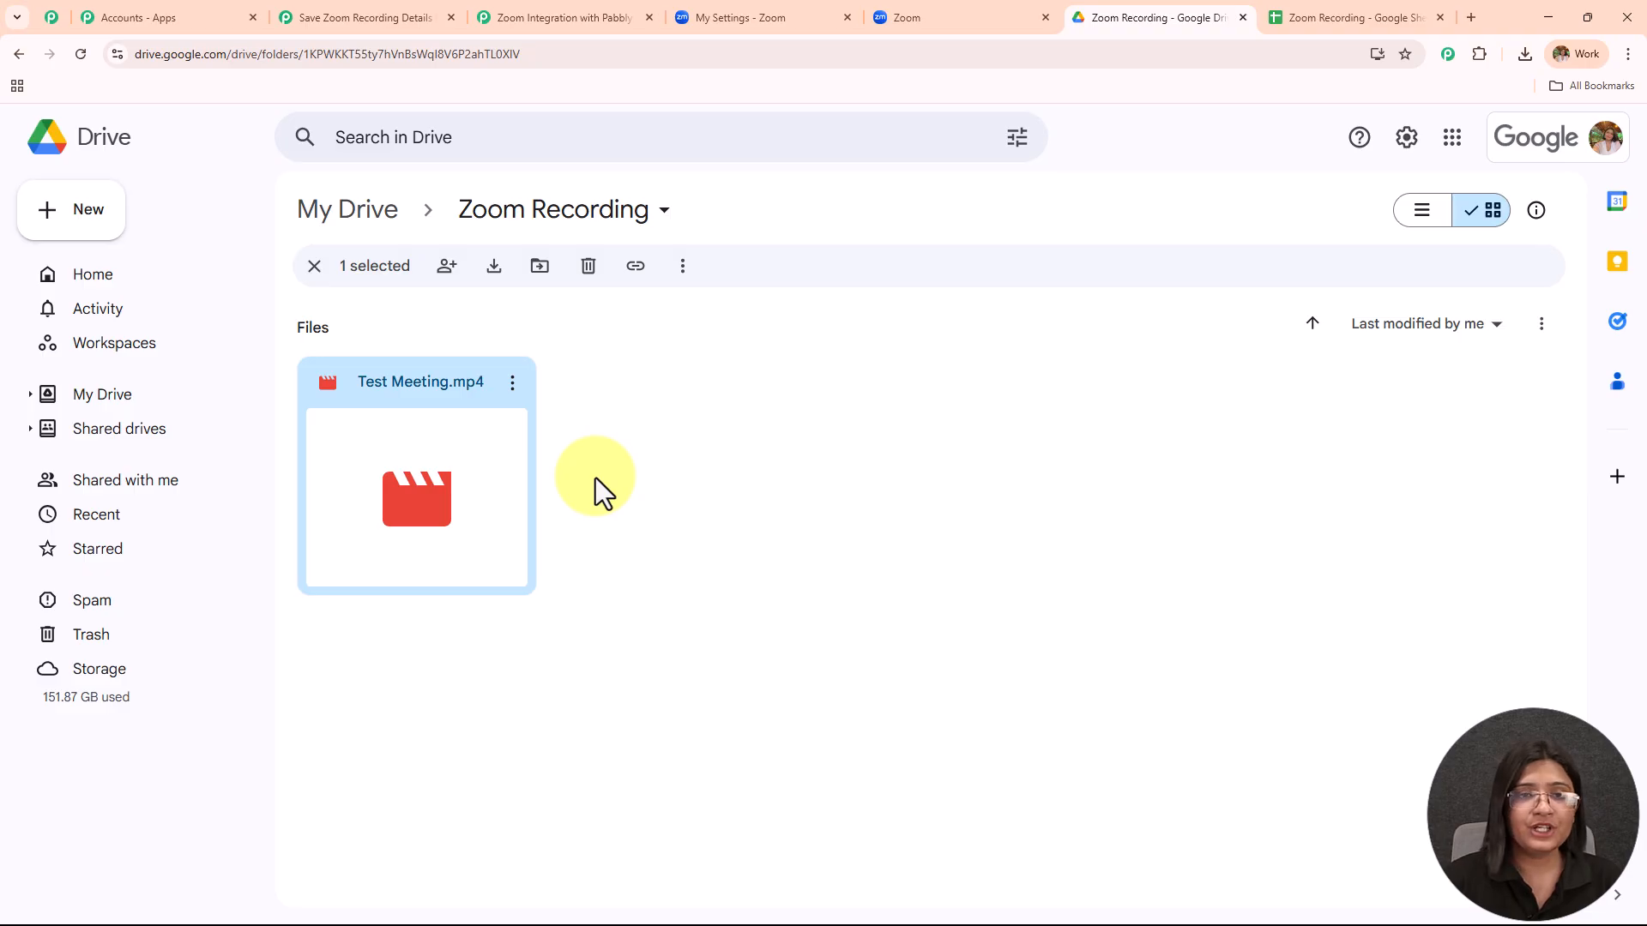
{"action": "left_click", "coordinate": [724, 18]}
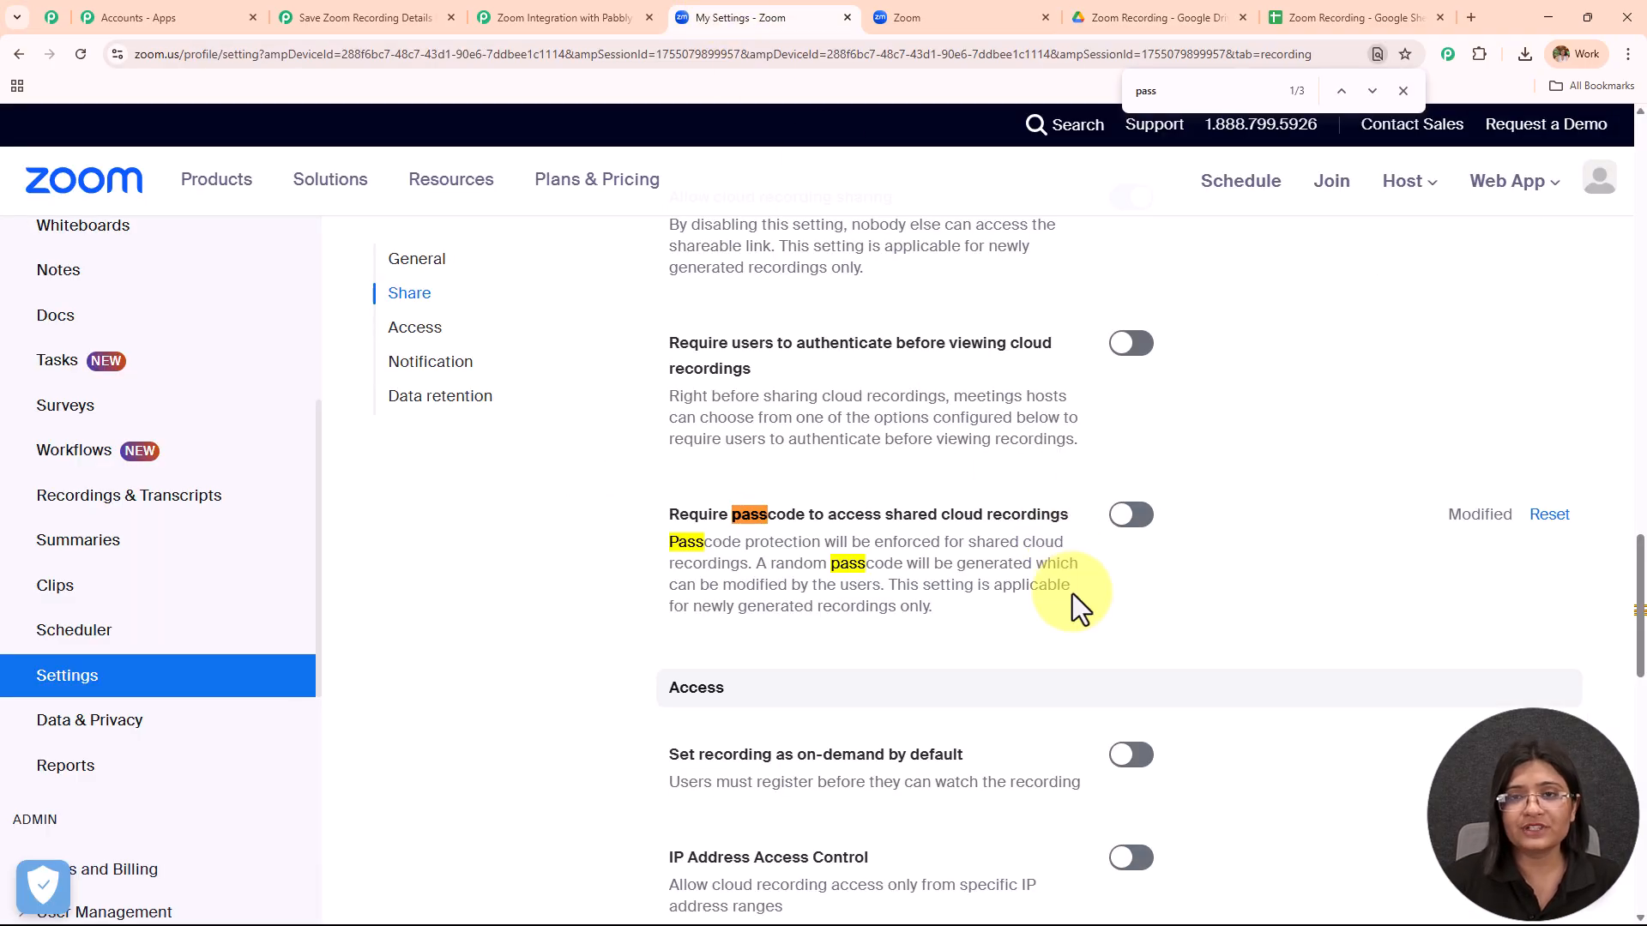
{"action": "left_click", "coordinate": [378, 15]}
{"action": "scroll", "coordinate": [310, 385], "scroll_direction": "up", "scroll_amount": 15}
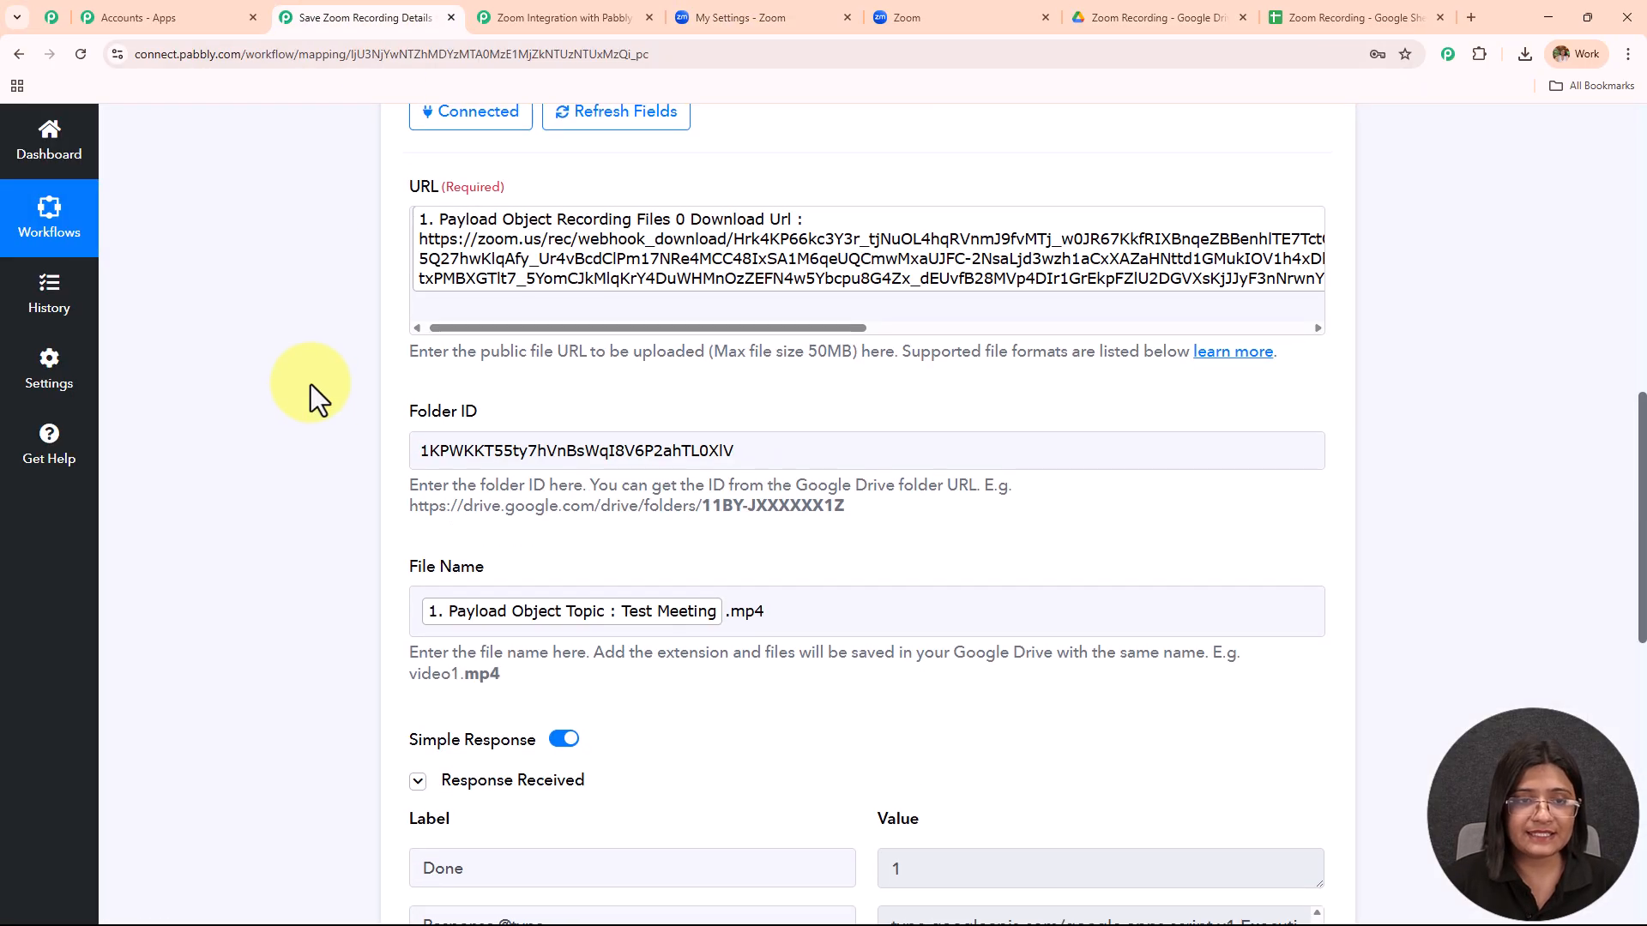
{"action": "scroll", "coordinate": [307, 372], "scroll_direction": "up", "scroll_amount": 3}
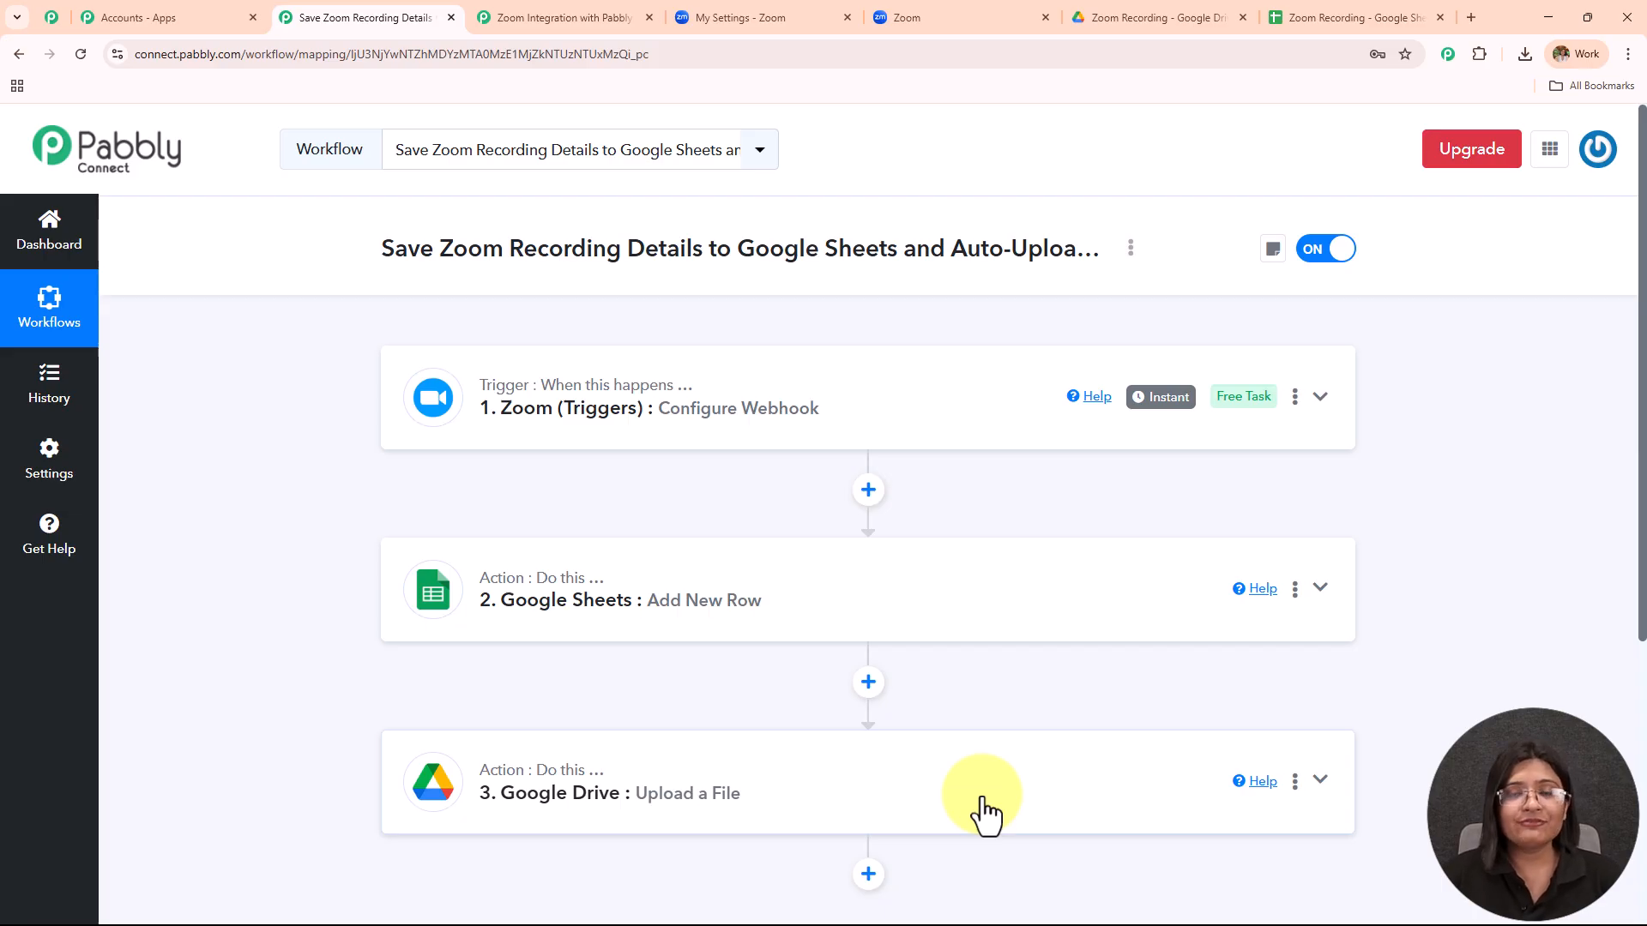
{"action": "left_click", "coordinate": [1106, 26]}
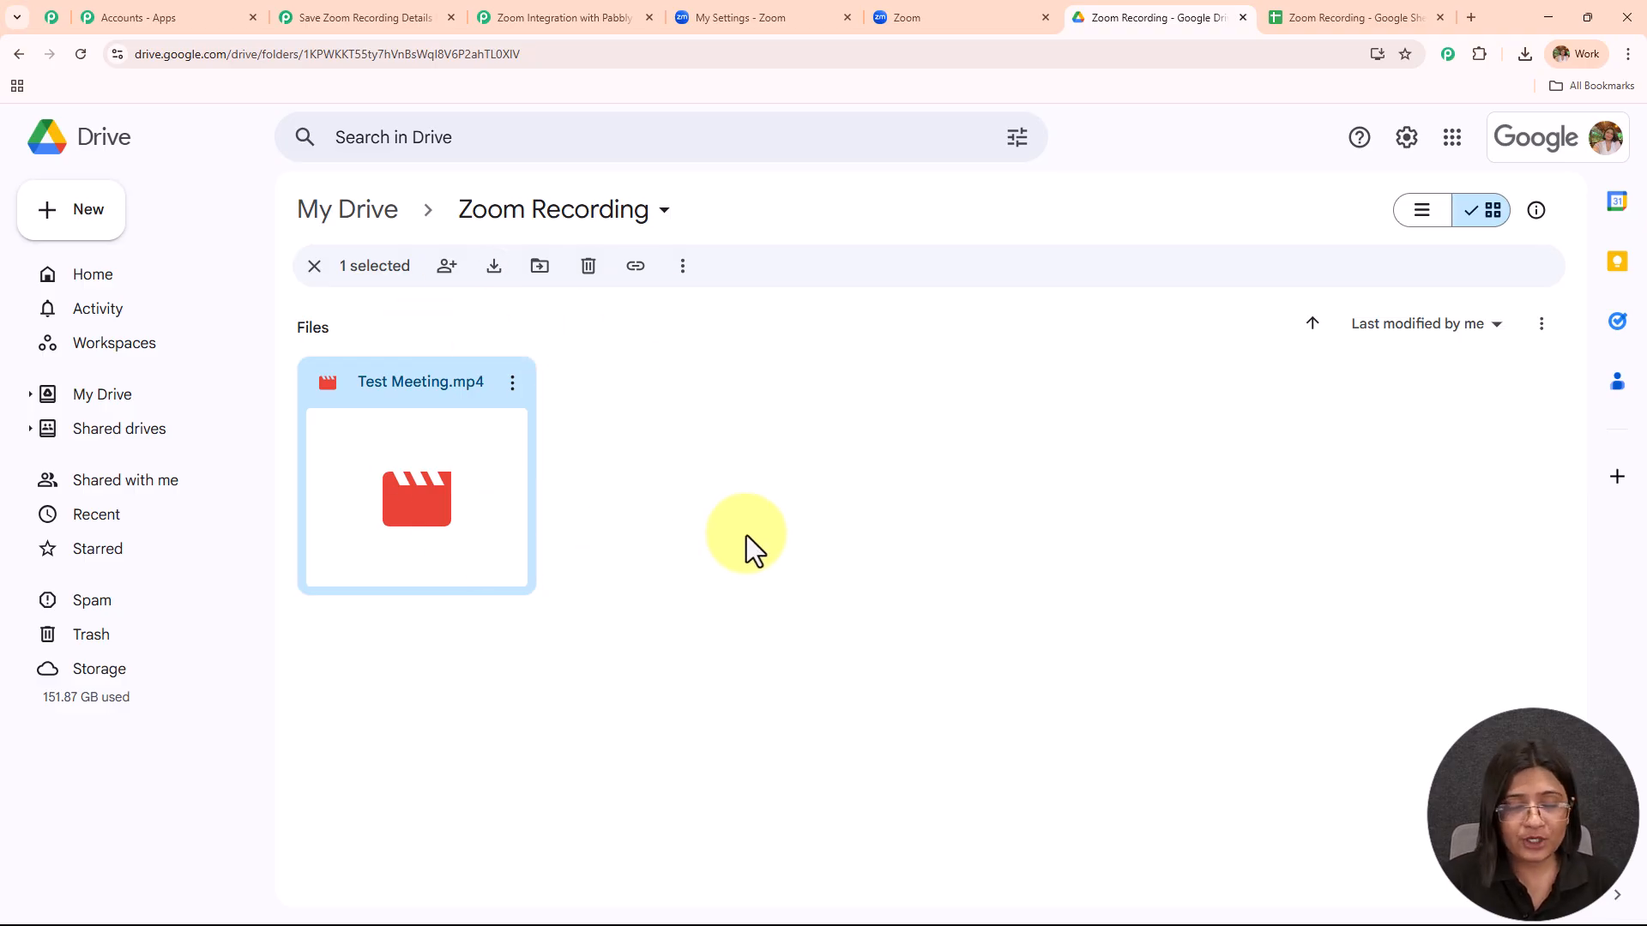
{"action": "left_click", "coordinate": [349, 18]}
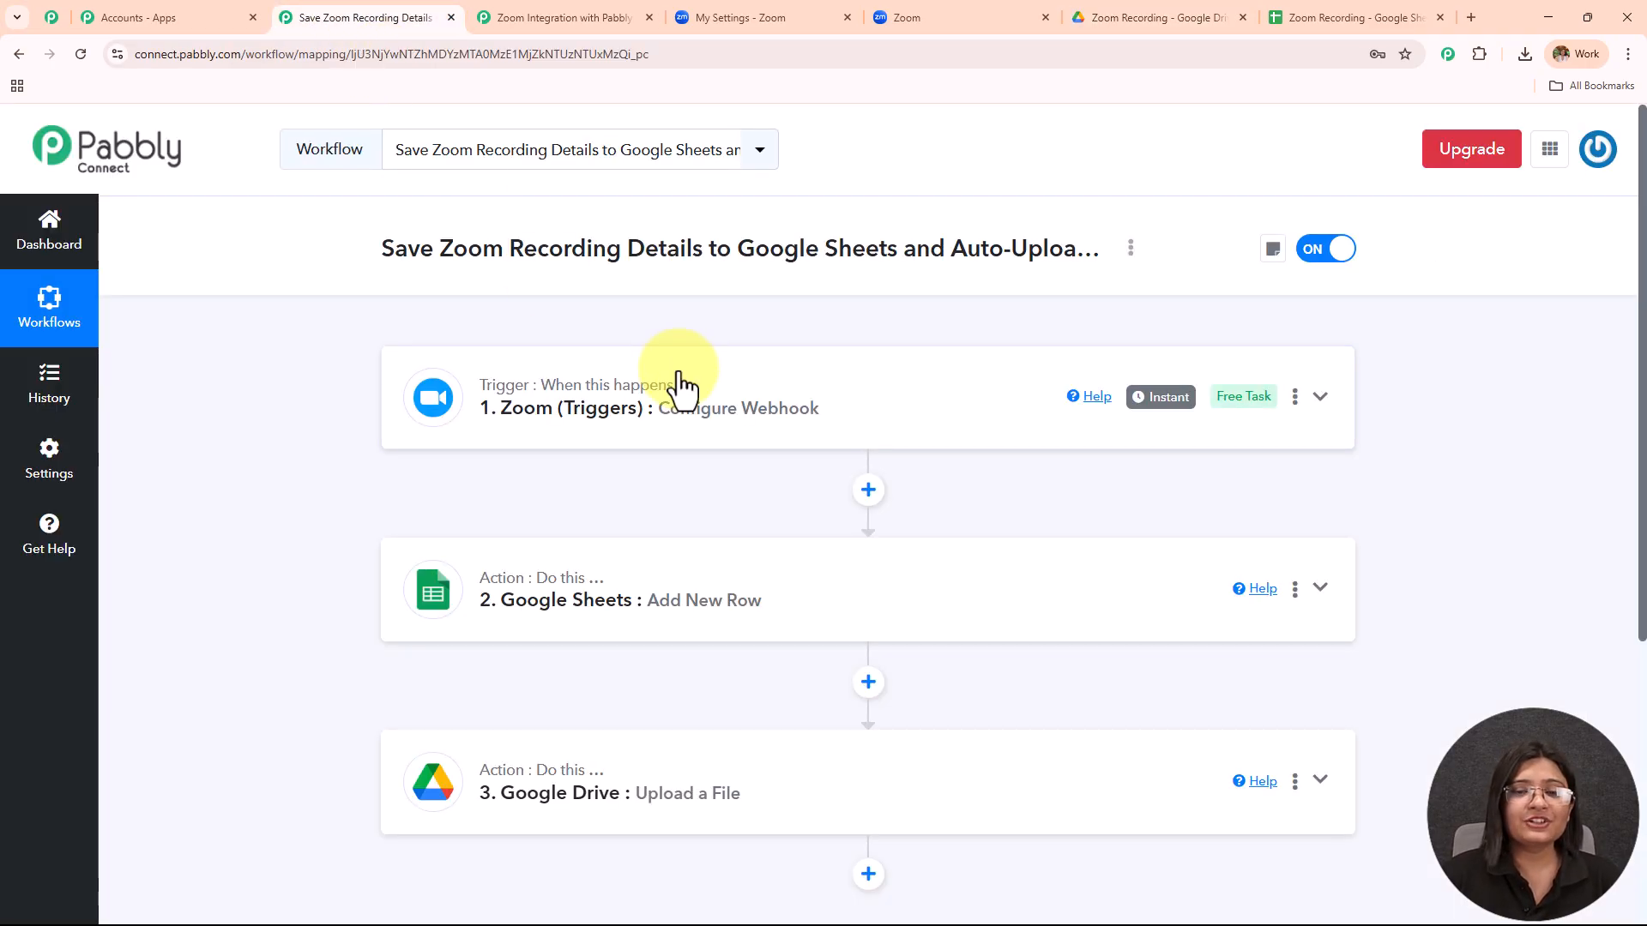